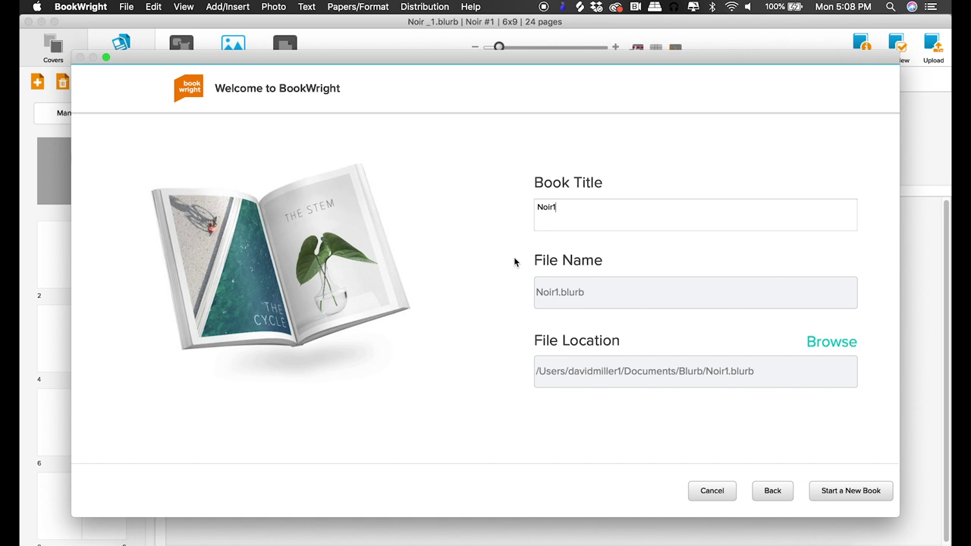
Step: Create the new book titled Noir1 with the file name Noir1.blurb
{"action": "left_click", "coordinate": [832, 491]}
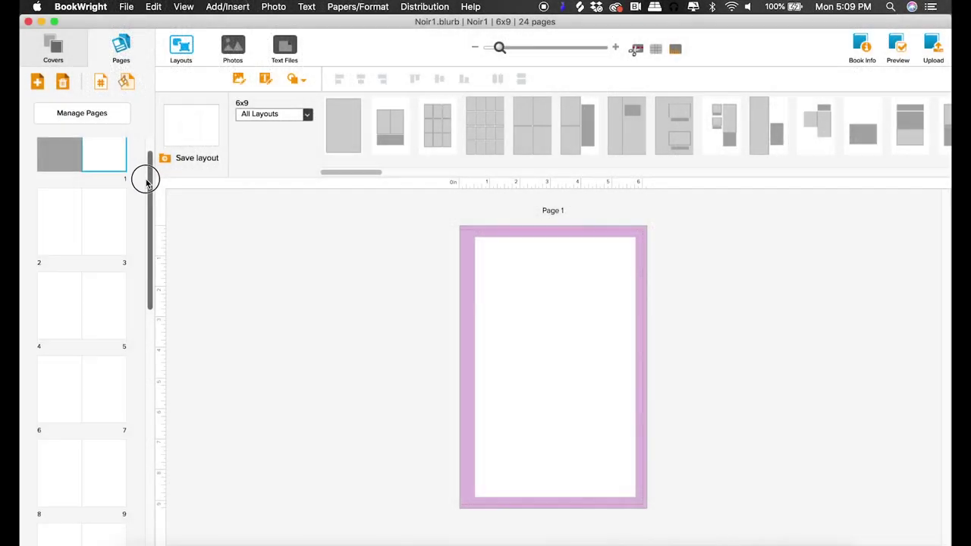
Step: Try the nine-photo and four-photo grid layouts on page 23, and settle on the single-image layout
{"action": "left_click_drag", "start_coordinate": [143, 177], "coordinate": [159, 471]}
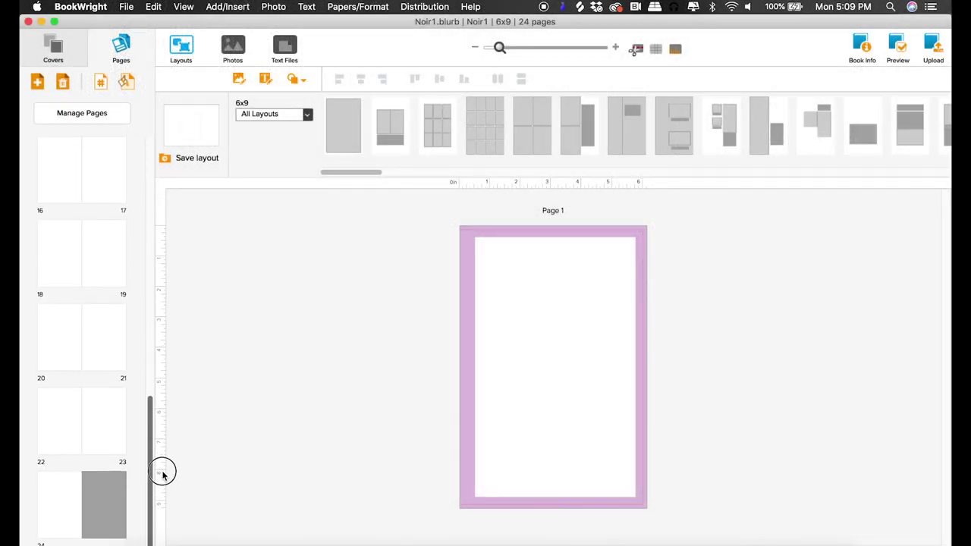
{"action": "left_click", "coordinate": [83, 418]}
{"action": "left_click", "coordinate": [344, 126]}
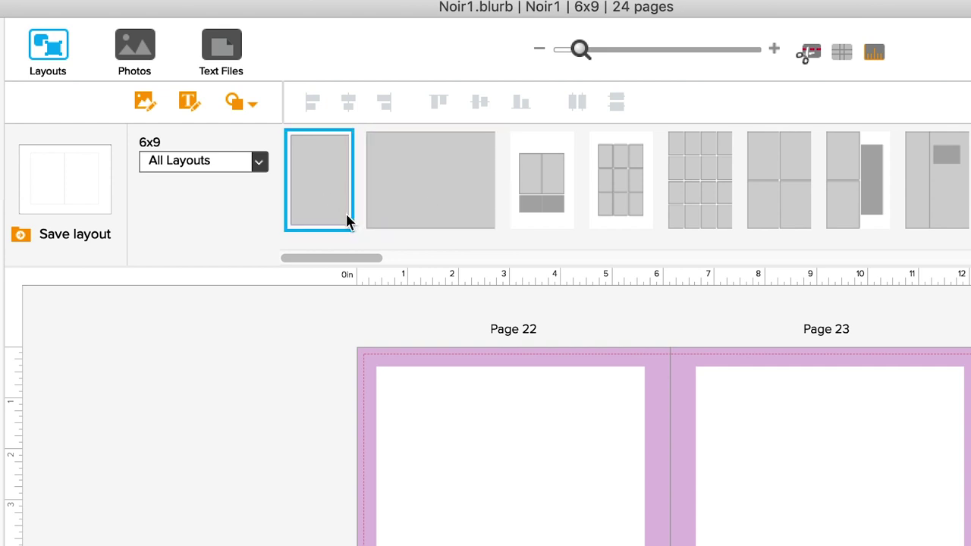
{"action": "left_click", "coordinate": [619, 190]}
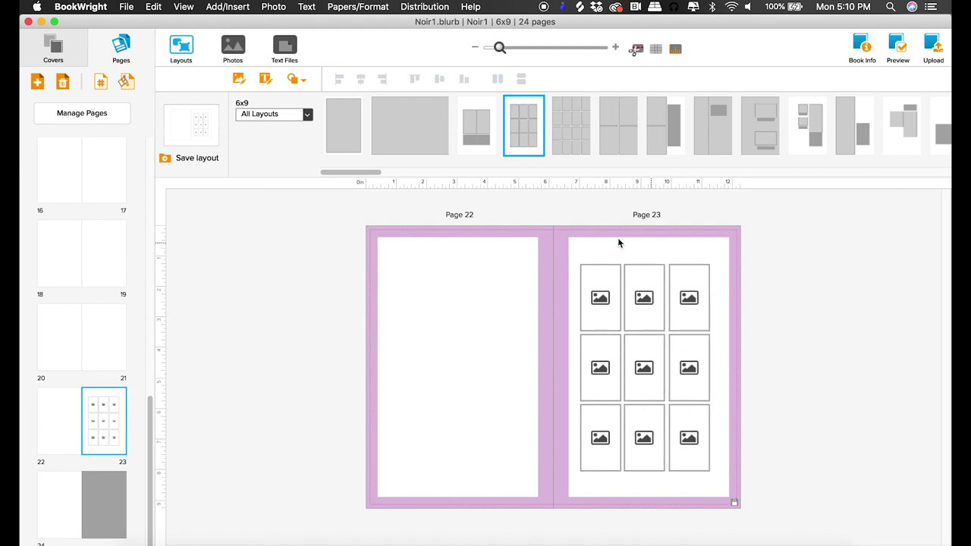
{"action": "left_click", "coordinate": [619, 134]}
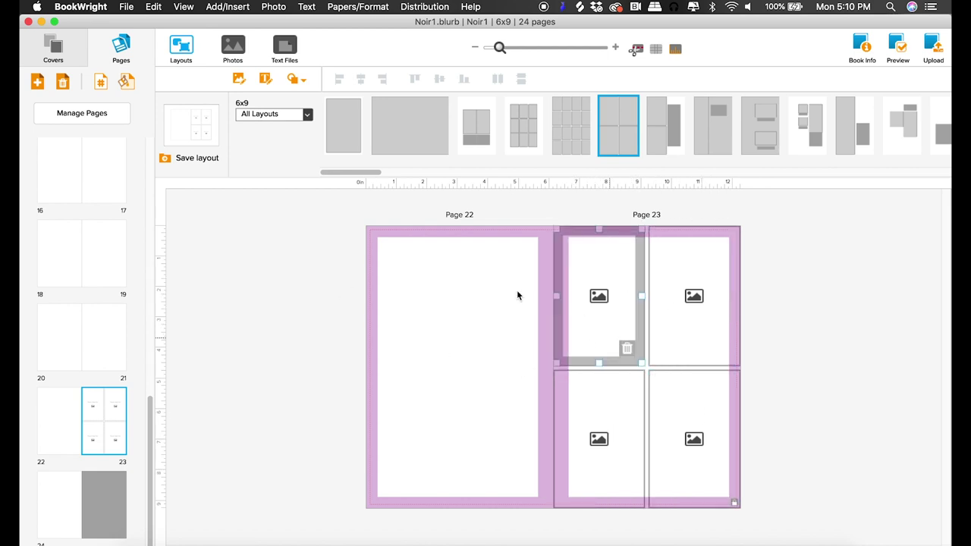
{"action": "left_click", "coordinate": [348, 130]}
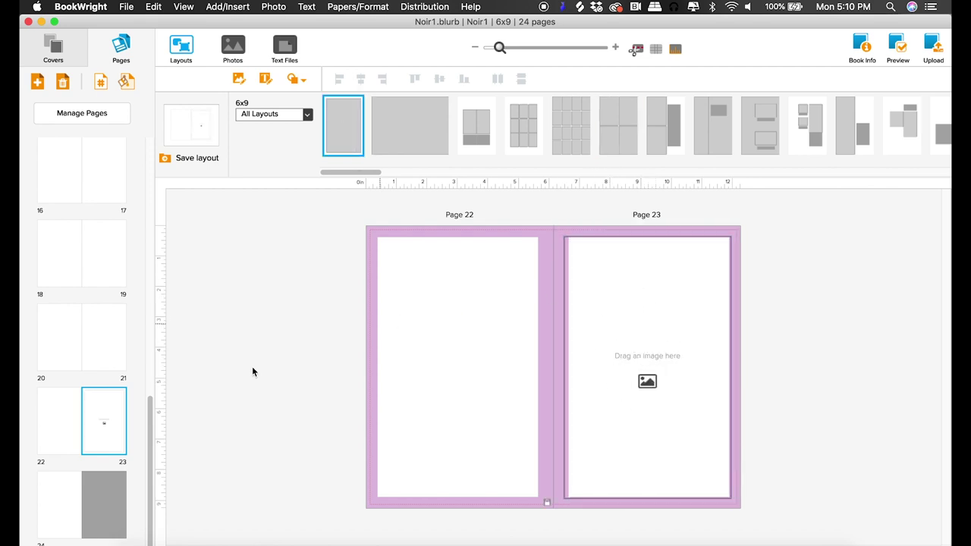
Step: Apply the two-page spread single-image layout to pages 18 and 19
{"action": "left_click", "coordinate": [89, 267]}
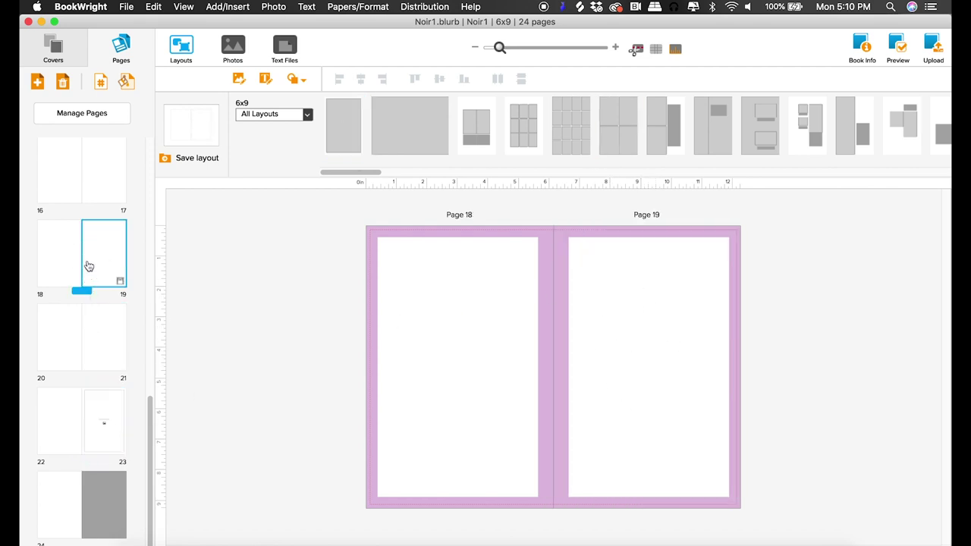
{"action": "left_click", "coordinate": [430, 130]}
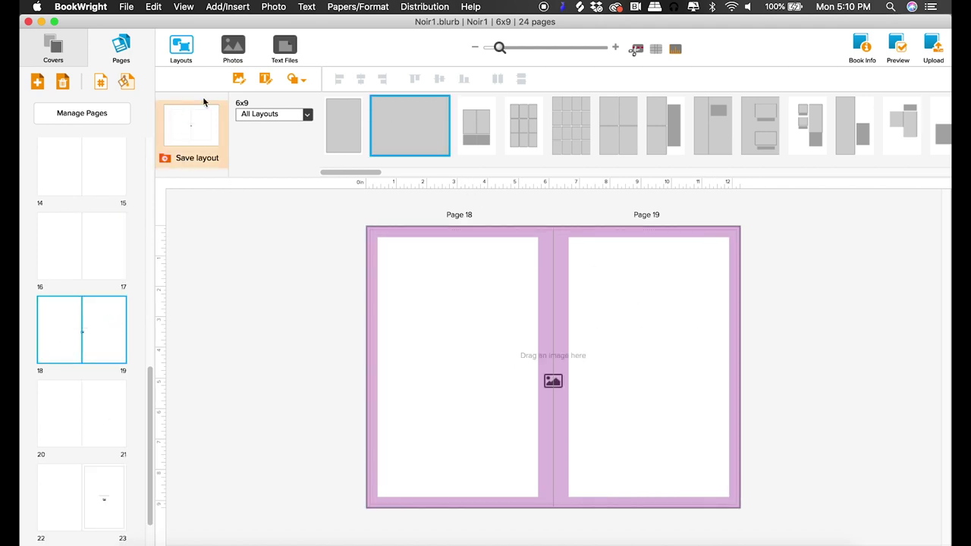
Step: Import all the photos from the Noir Books folder on the computer into the book project
{"action": "left_click", "coordinate": [225, 49]}
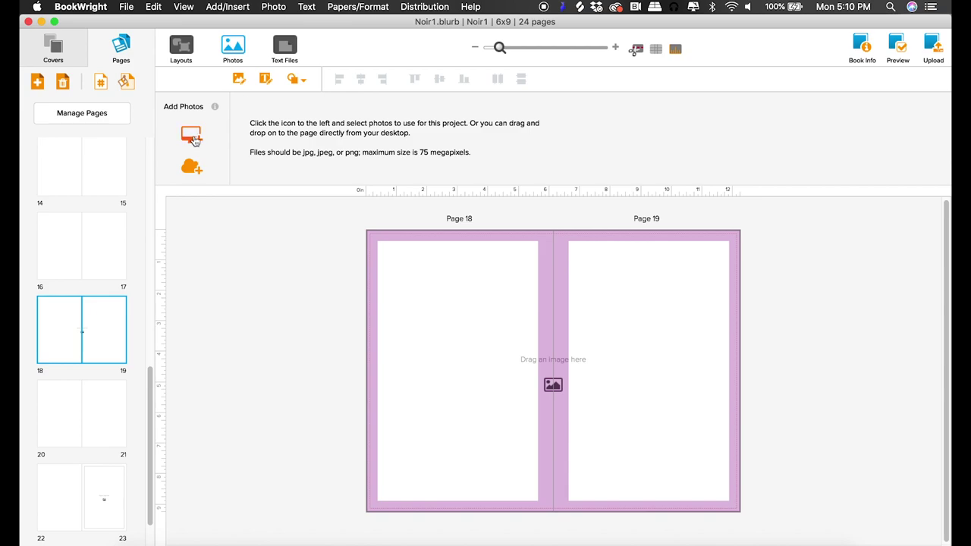
{"action": "left_click", "coordinate": [191, 135]}
{"action": "left_click_drag", "start_coordinate": [839, 110], "coordinate": [770, 110]}
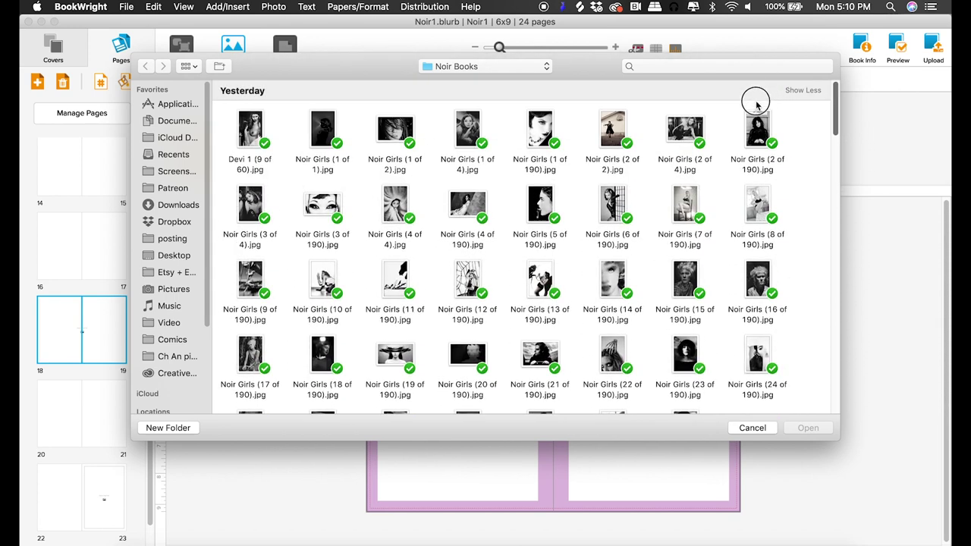
{"action": "scroll", "coordinate": [758, 121], "scroll_direction": "down", "scroll_amount": 3}
{"action": "scroll", "coordinate": [759, 128], "scroll_direction": "up", "scroll_amount": 1}
{"action": "scroll", "coordinate": [758, 126], "scroll_direction": "up", "scroll_amount": 3}
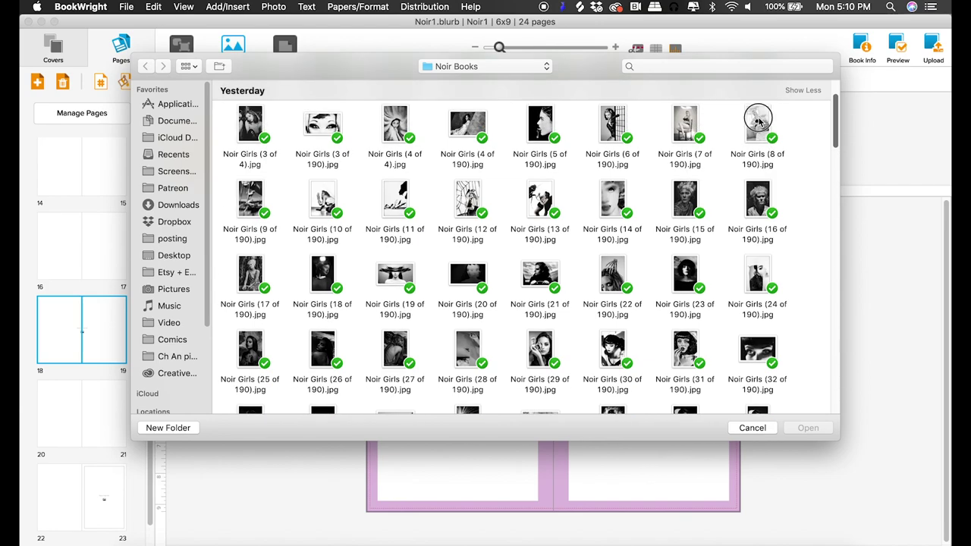
{"action": "left_click_drag", "start_coordinate": [800, 120], "coordinate": [225, 521]}
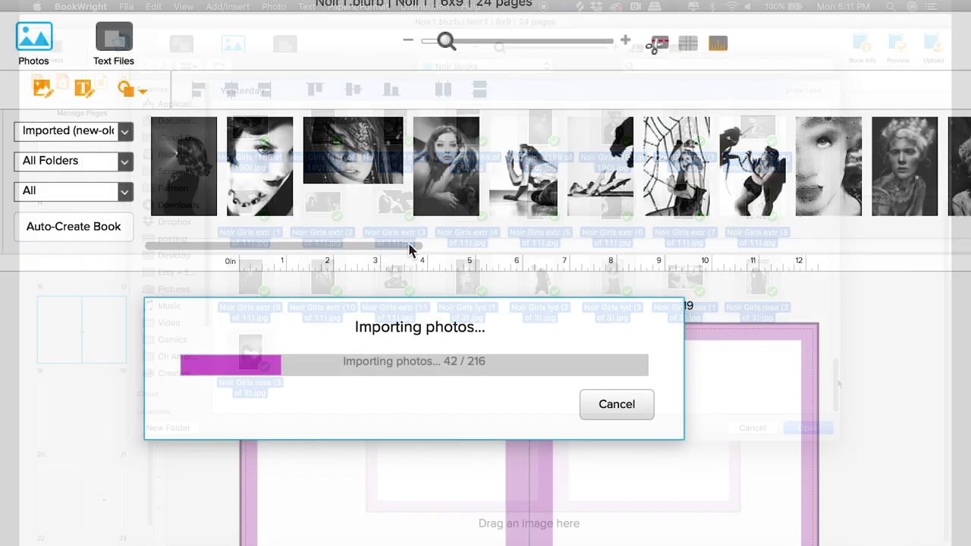
Step: Browse the imported photos, preview the standing woman with outstretched arms enlarged, and look back to the book's first pages
{"action": "left_click", "coordinate": [357, 245]}
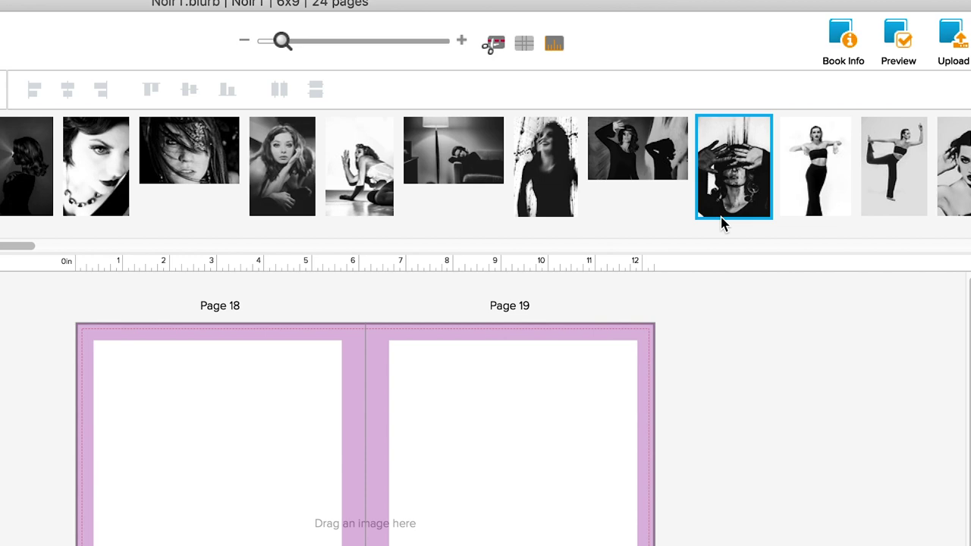
{"action": "double_click", "coordinate": [812, 168]}
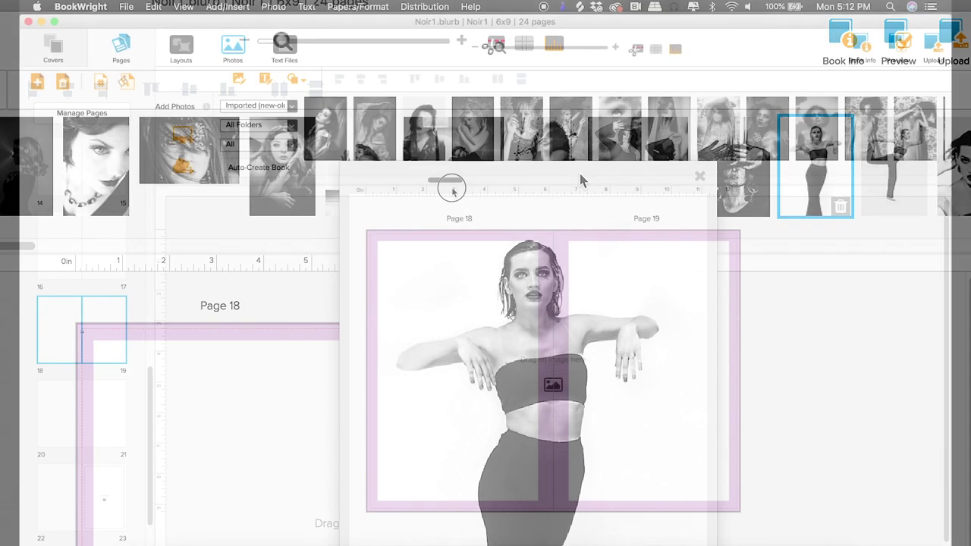
{"action": "left_click_drag", "start_coordinate": [17, 246], "coordinate": [222, 269]}
{"action": "left_click_drag", "start_coordinate": [460, 195], "coordinate": [328, 178]}
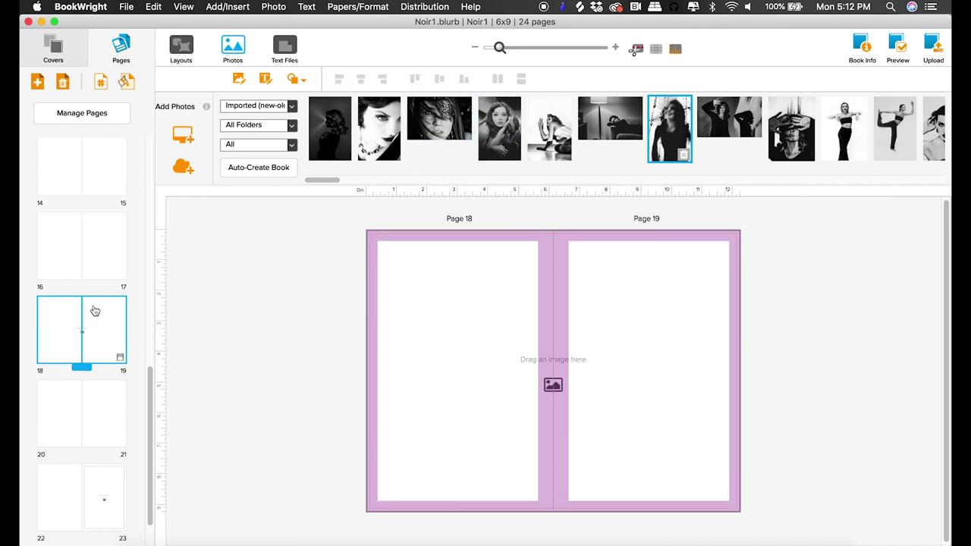
{"action": "left_click_drag", "start_coordinate": [151, 402], "coordinate": [149, 71]}
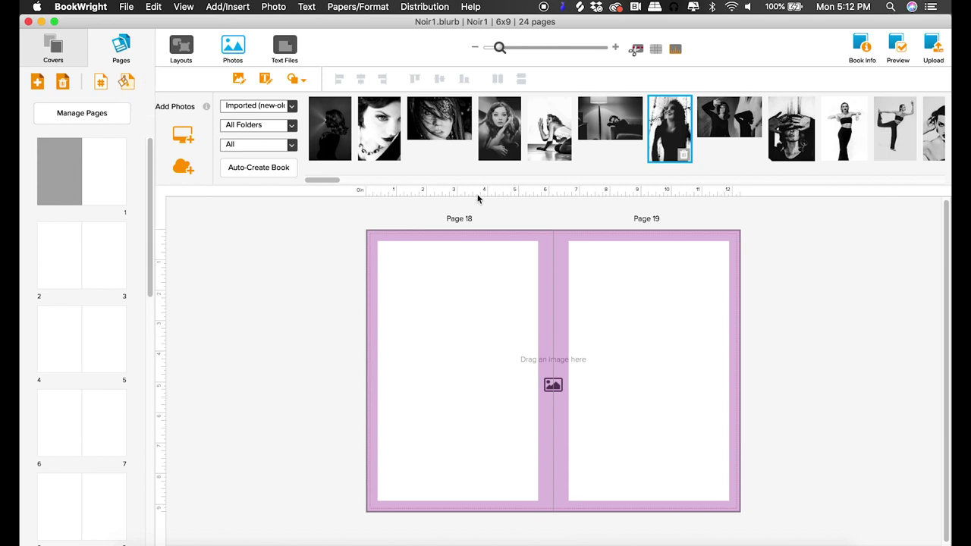
{"action": "left_click_drag", "start_coordinate": [332, 181], "coordinate": [311, 184]}
{"action": "left_click_drag", "start_coordinate": [316, 182], "coordinate": [278, 186]}
{"action": "left_click_drag", "start_coordinate": [340, 186], "coordinate": [326, 179]}
Step: Place the dark photo of the woman in profile on the softcover's front cover and enlarge it to about 6.13 x 9.19 in
{"action": "left_click", "coordinate": [328, 135]}
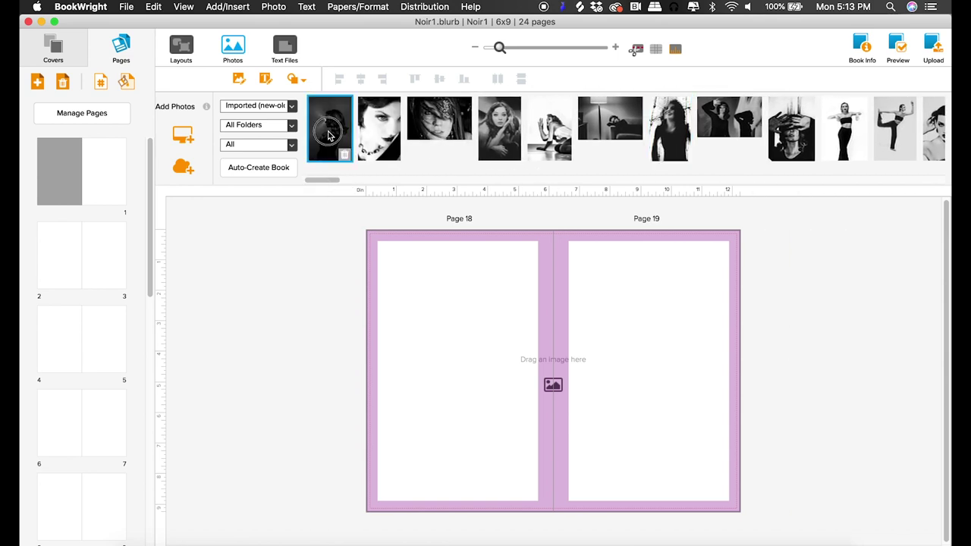
{"action": "left_click_drag", "start_coordinate": [340, 134], "coordinate": [380, 175]}
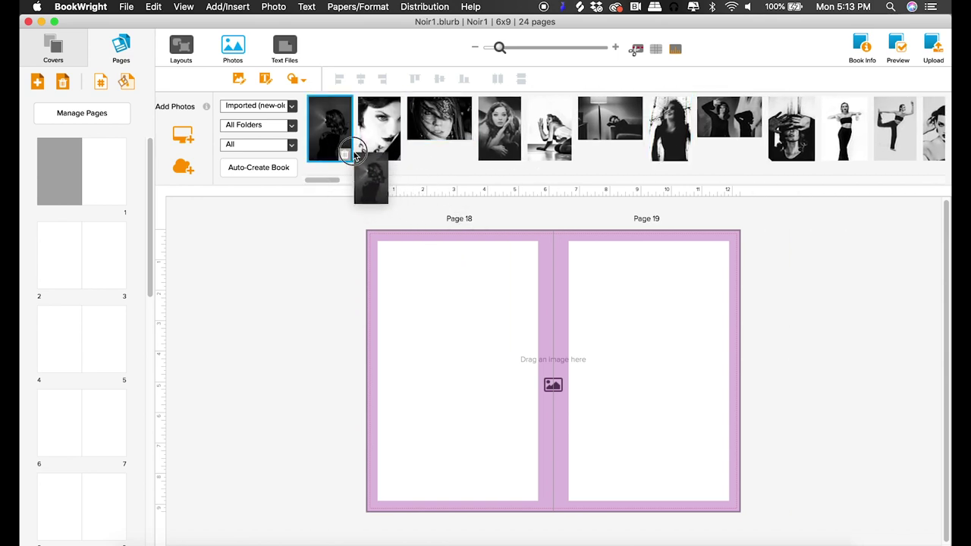
{"action": "left_click", "coordinate": [111, 164]}
{"action": "left_click", "coordinate": [66, 57]}
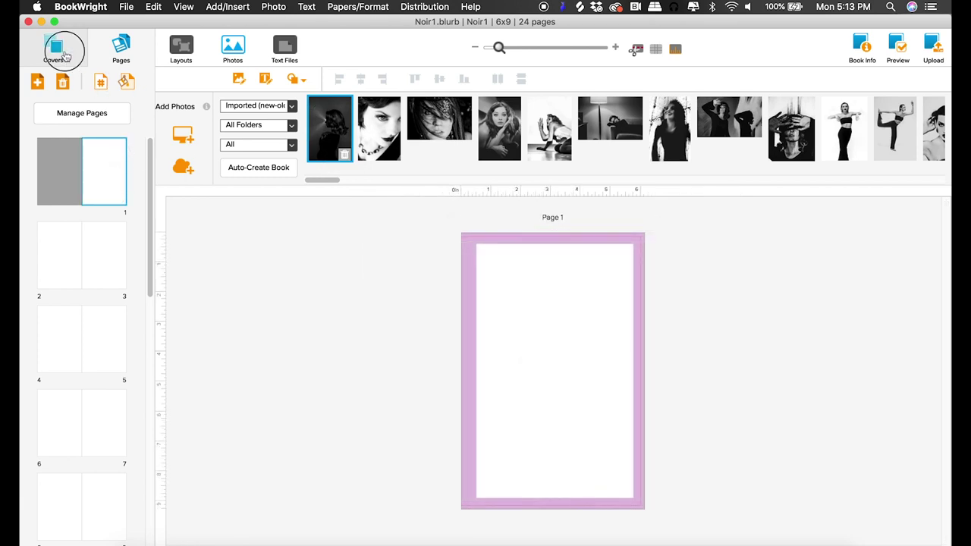
{"action": "left_click_drag", "start_coordinate": [328, 123], "coordinate": [626, 324]}
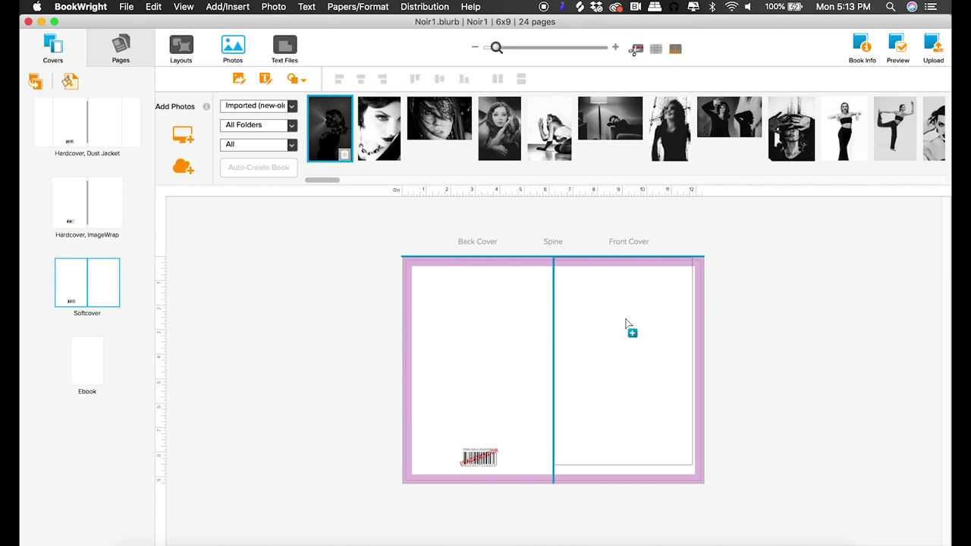
{"action": "left_click_drag", "start_coordinate": [690, 460], "coordinate": [701, 481]}
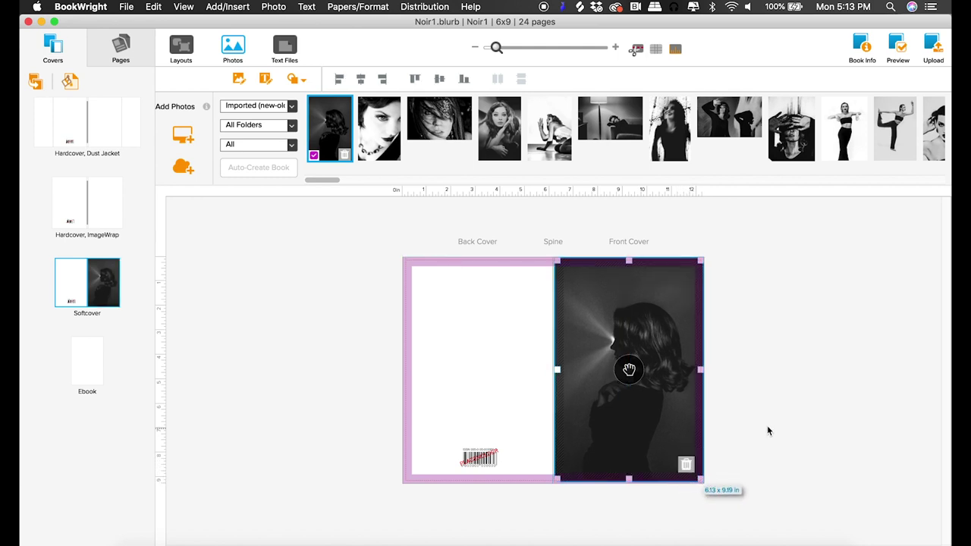
{"action": "left_click", "coordinate": [762, 425]}
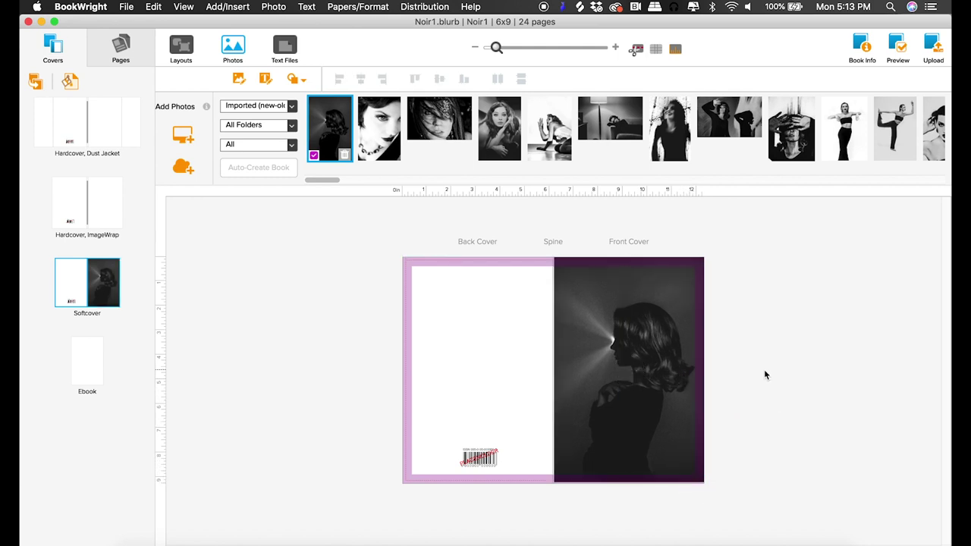
Step: Draw a text box about 5.38 x 1.64 in across the upper part of the front cover, above the woman's head
{"action": "key", "text": "super+equal"}
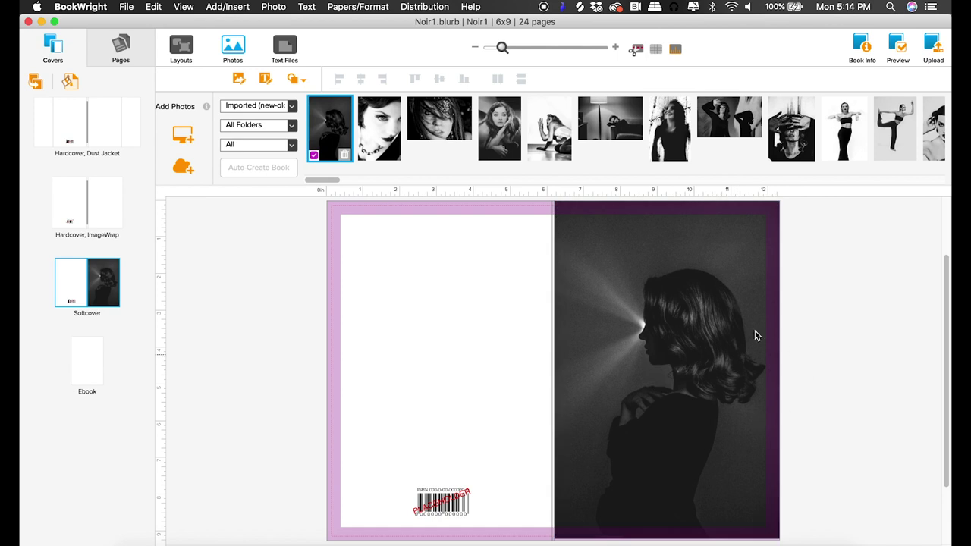
{"action": "mouse_move", "coordinate": [664, 312]}
{"action": "left_click", "coordinate": [265, 80]}
{"action": "left_click_drag", "start_coordinate": [562, 220], "coordinate": [758, 276]}
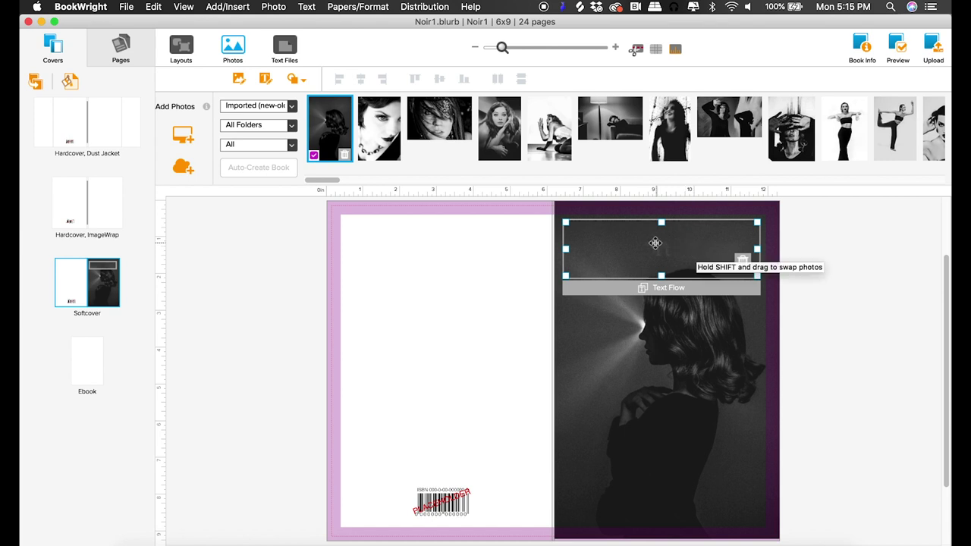
{"action": "left_click_drag", "start_coordinate": [641, 247], "coordinate": [645, 250]}
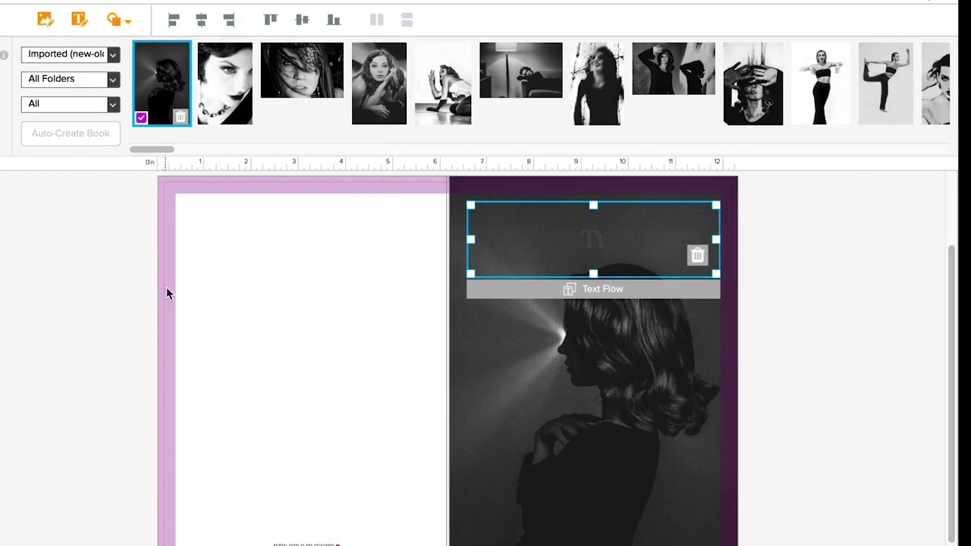
Step: Enter the placeholder text "dcd,sjdjkjdskjkdjsfkldjskljkld" in the front cover's text box
{"action": "key", "text": "ctrl+plus"}
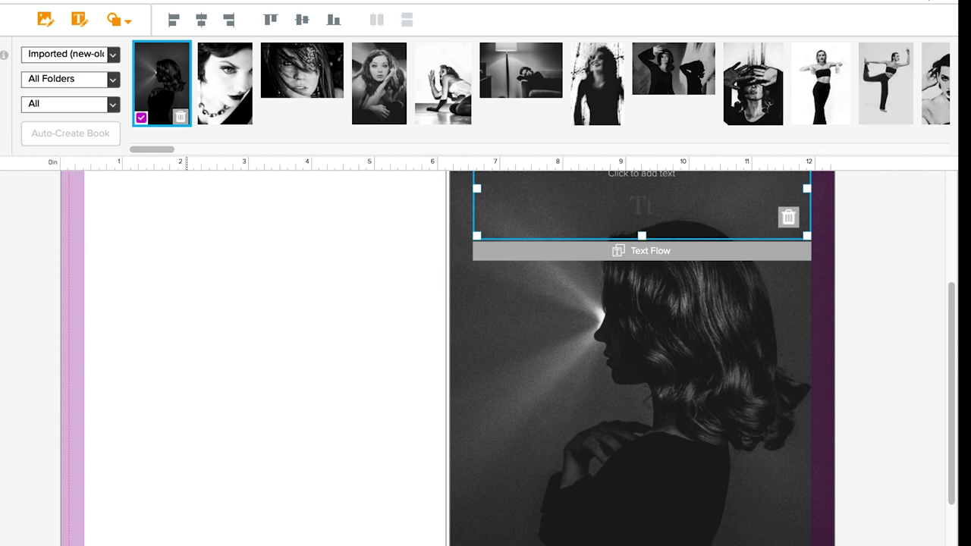
{"action": "scroll", "coordinate": [600, 392], "scroll_direction": "right", "scroll_amount": 2}
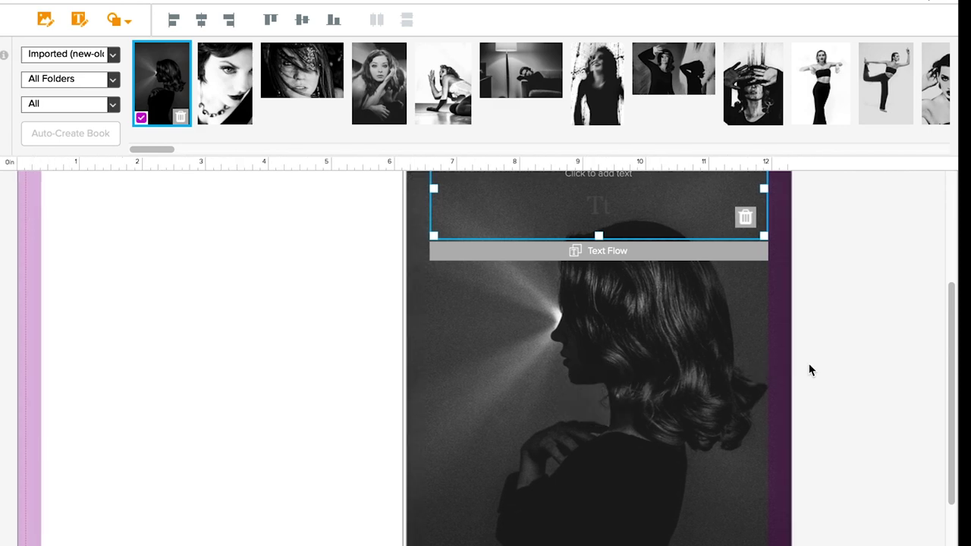
{"action": "scroll", "coordinate": [819, 366], "scroll_direction": "down", "scroll_amount": 2}
{"action": "scroll", "coordinate": [830, 364], "scroll_direction": "up", "scroll_amount": 6}
{"action": "scroll", "coordinate": [826, 370], "scroll_direction": "down", "scroll_amount": 2}
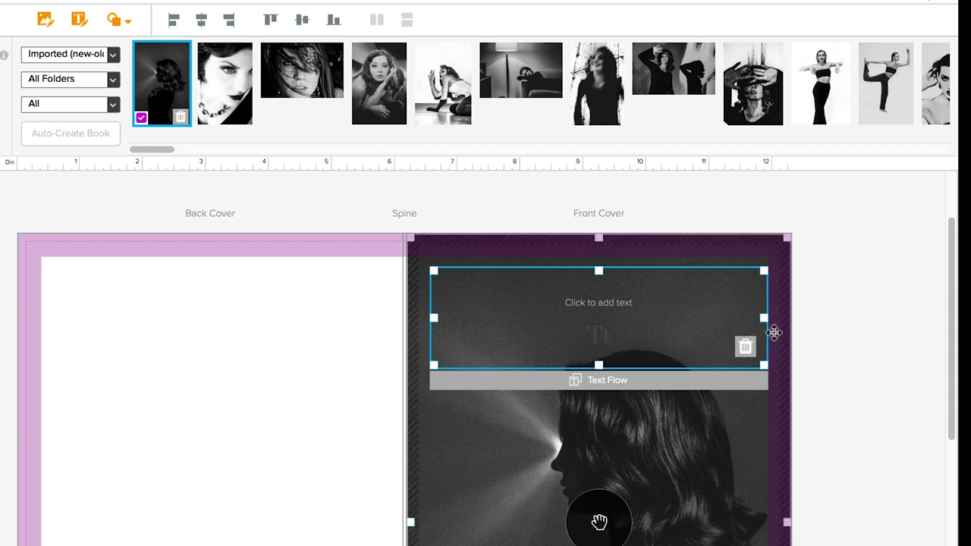
{"action": "left_click", "coordinate": [621, 302]}
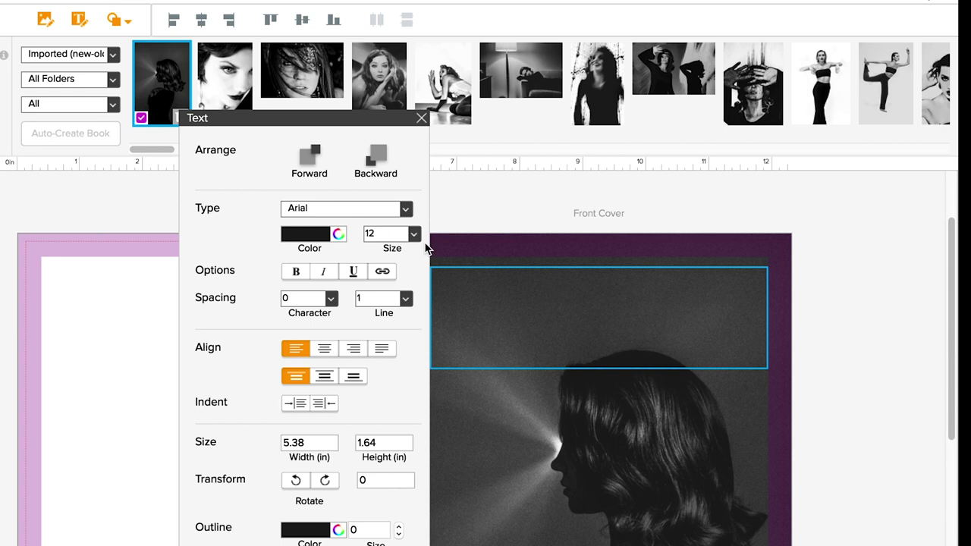
{"action": "left_click", "coordinate": [611, 311]}
{"action": "type", "text": "ddg udjkdakdkdkdkdkdk"}
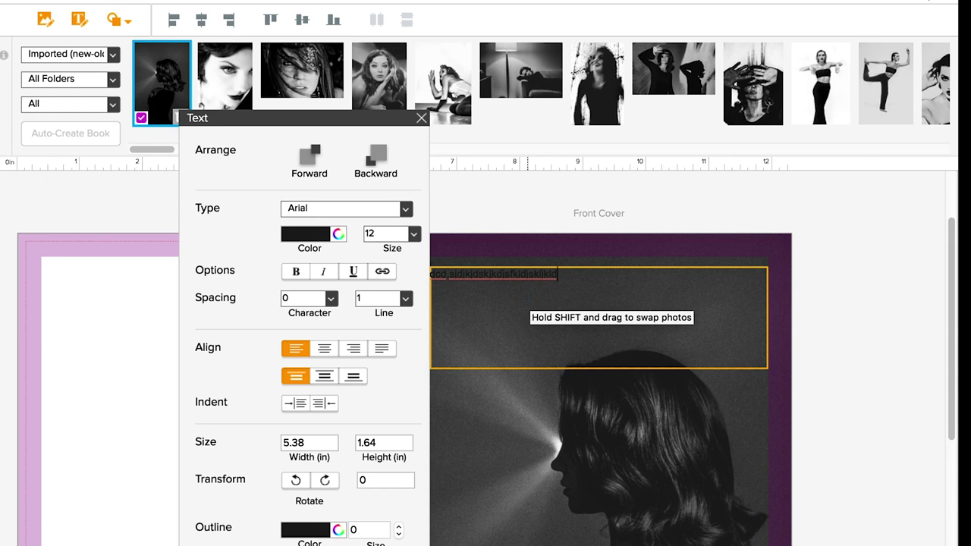
Step: Select all the front cover text, try font size 42, and set the size to 35
{"action": "key", "text": "ctrl+a"}
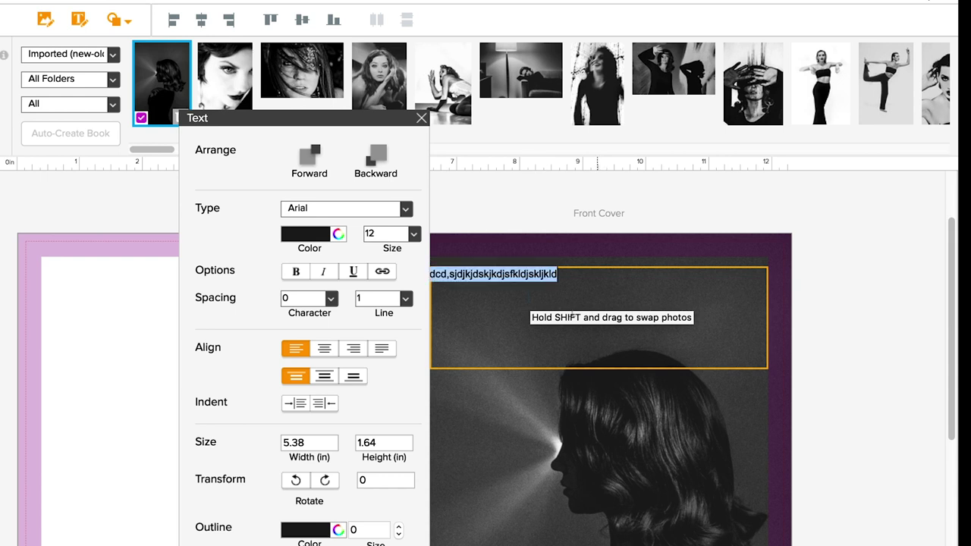
{"action": "double_click", "coordinate": [370, 234]}
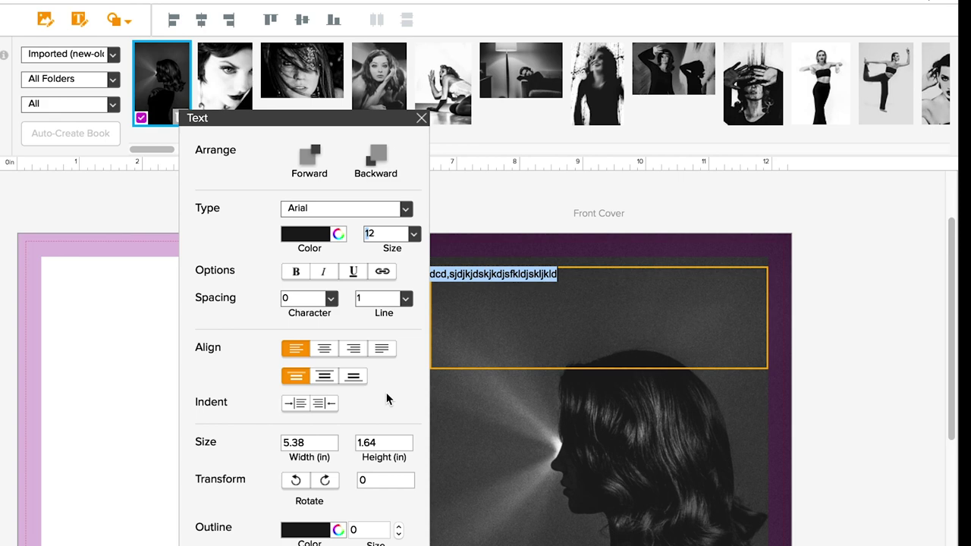
{"action": "type", "text": "42"}
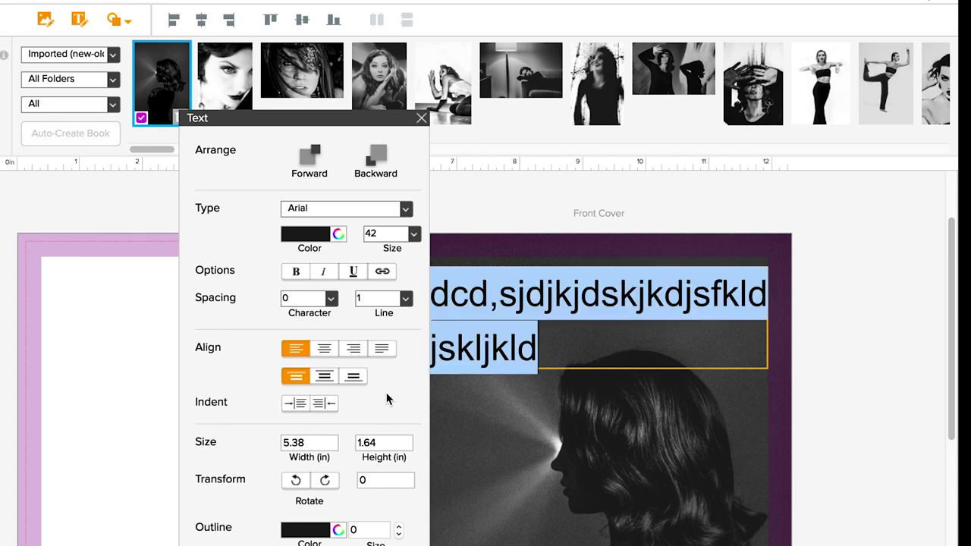
{"action": "key", "text": "BackSpace"}
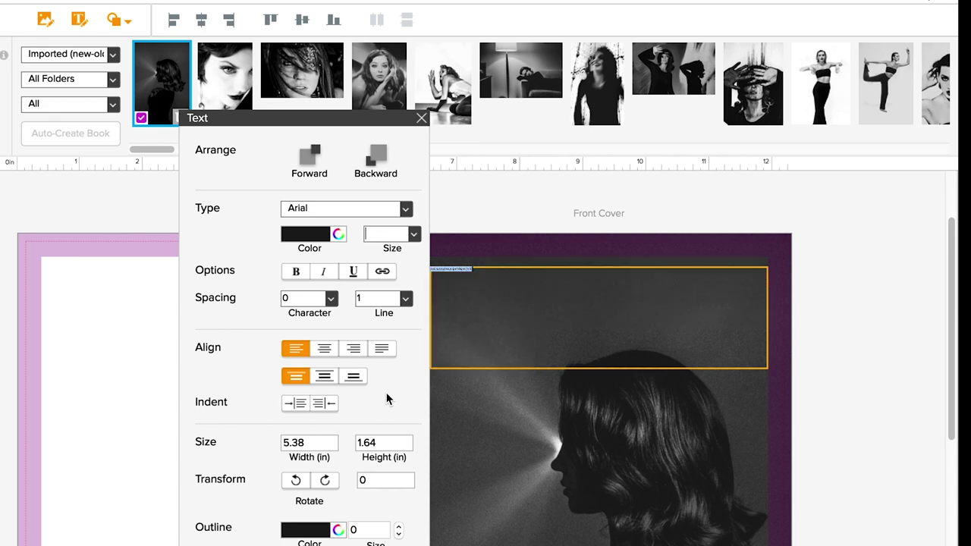
{"action": "type", "text": "35"}
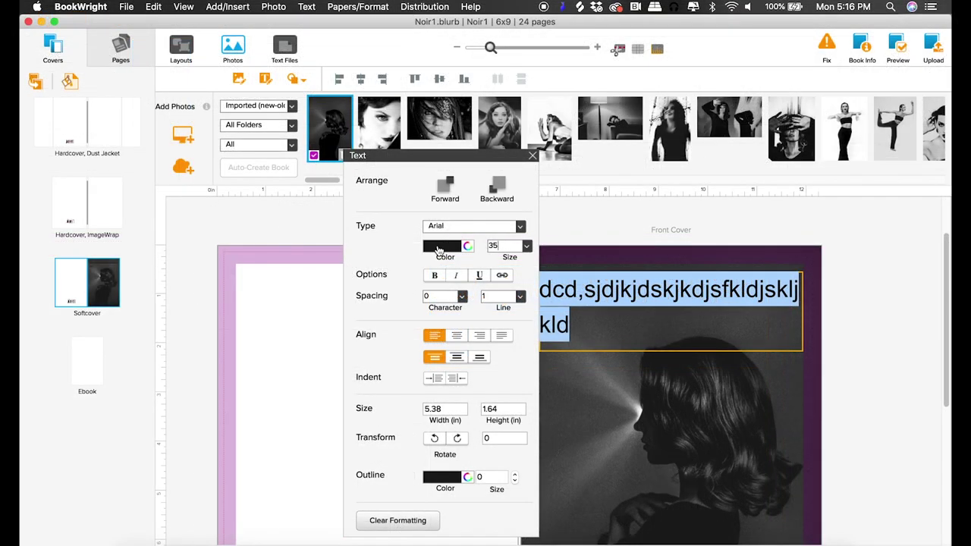
Step: Set the color of the selected front cover text to white (RGB 255, 255, 255)
{"action": "left_click", "coordinate": [438, 249]}
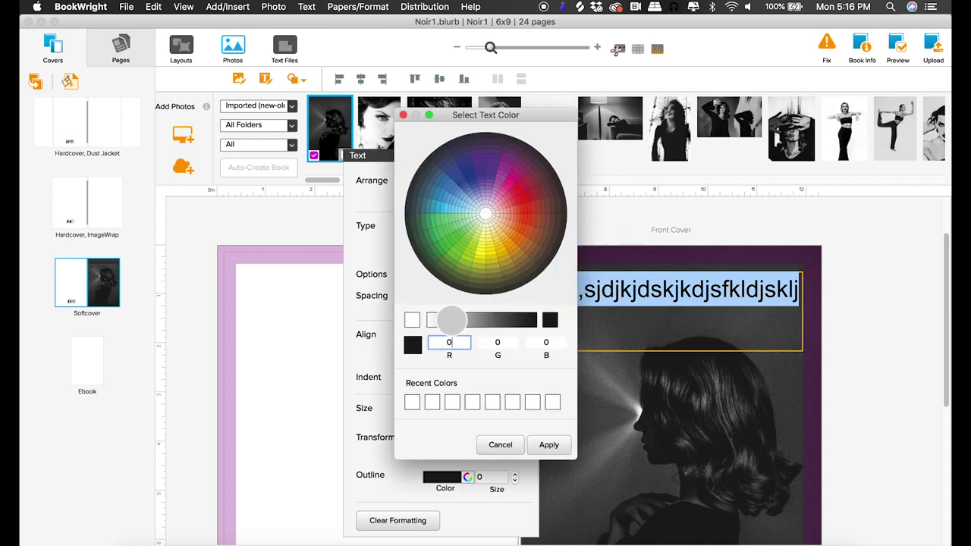
{"action": "left_click", "coordinate": [410, 316]}
{"action": "left_click", "coordinate": [531, 444]}
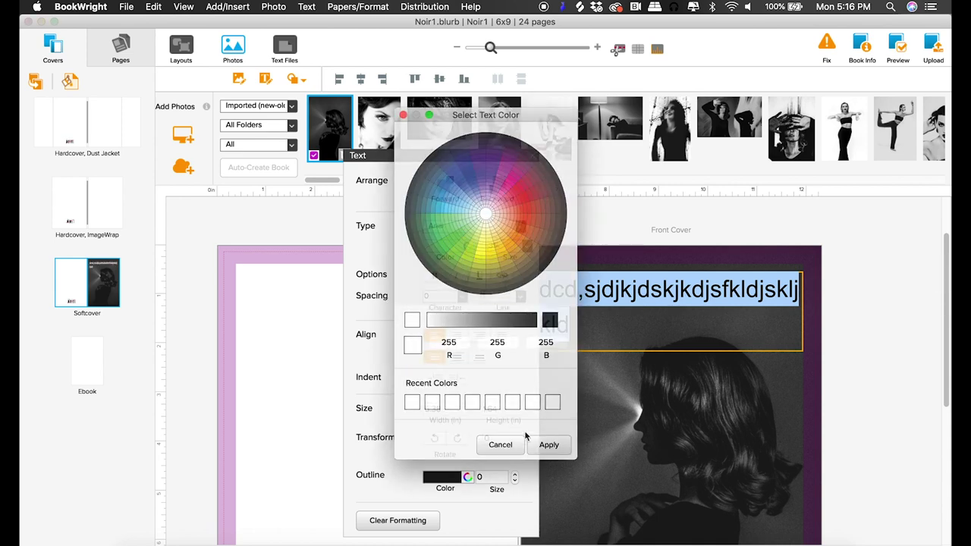
Step: Browse the available fonts and set the selected front cover text to Abril Fatface
{"action": "left_click", "coordinate": [481, 227]}
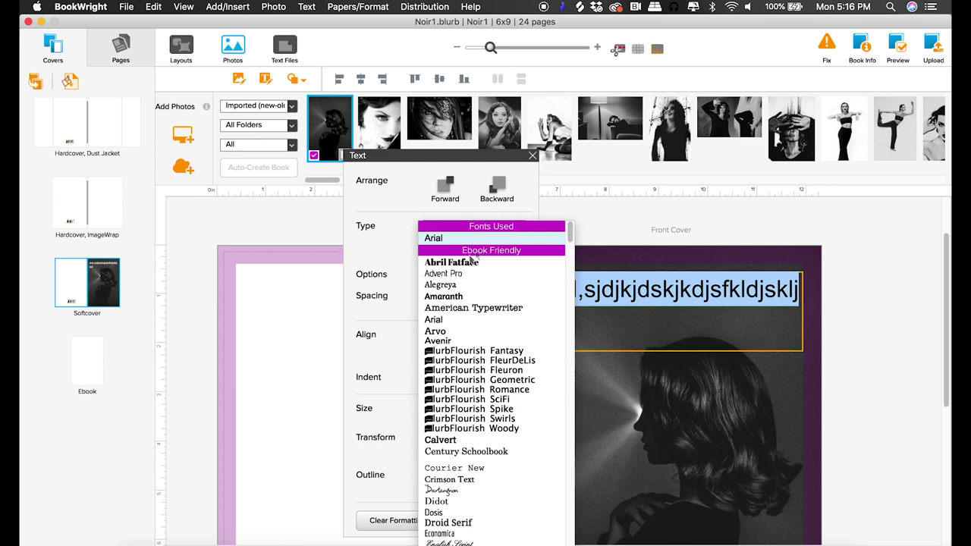
{"action": "scroll", "coordinate": [469, 385], "scroll_direction": "down", "scroll_amount": 5}
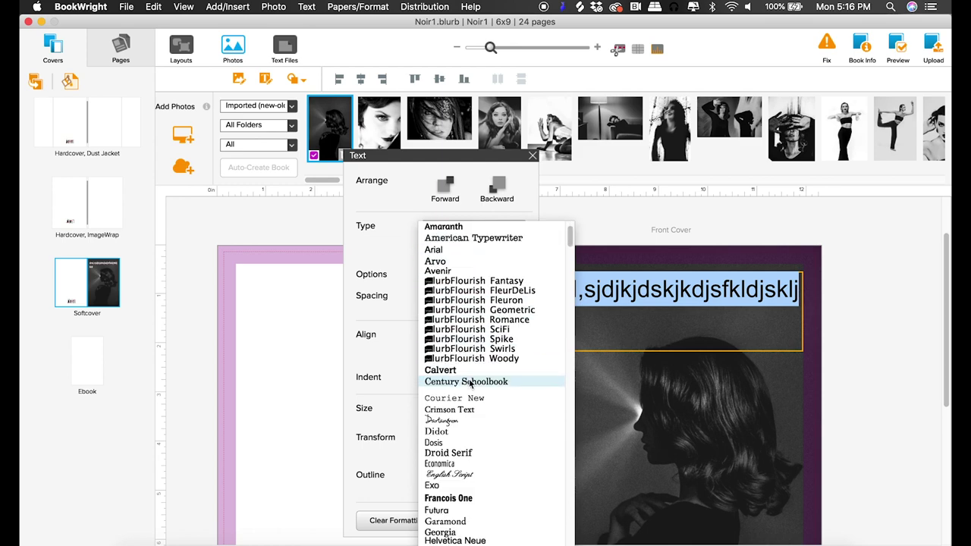
{"action": "mouse_move", "coordinate": [569, 240]}
{"action": "left_mouse_down"}
{"action": "mouse_move", "coordinate": [569, 322]}
{"action": "mouse_move", "coordinate": [594, 351]}
{"action": "mouse_move", "coordinate": [583, 450]}
{"action": "mouse_move", "coordinate": [595, 531]}
{"action": "mouse_move", "coordinate": [600, 229]}
{"action": "left_mouse_up"}
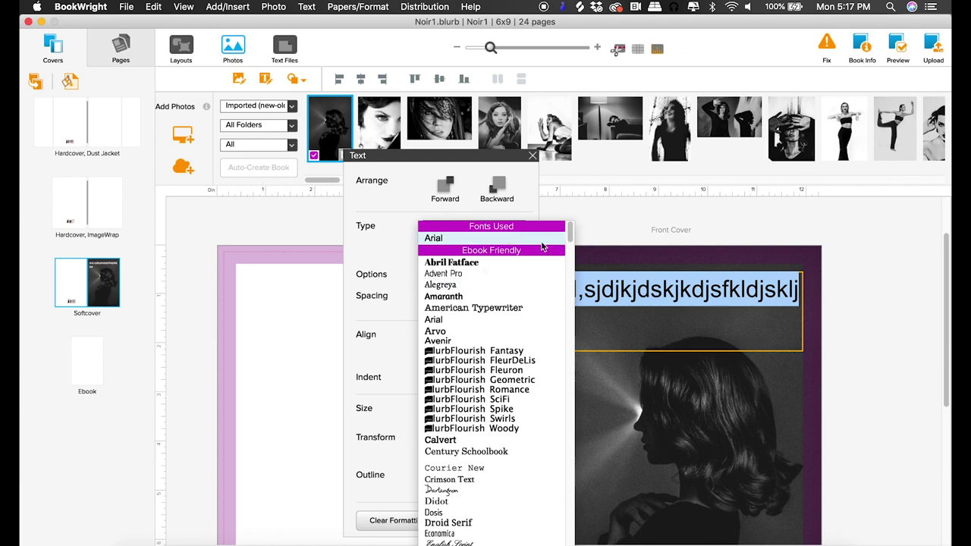
{"action": "left_click_drag", "start_coordinate": [570, 232], "coordinate": [593, 261]}
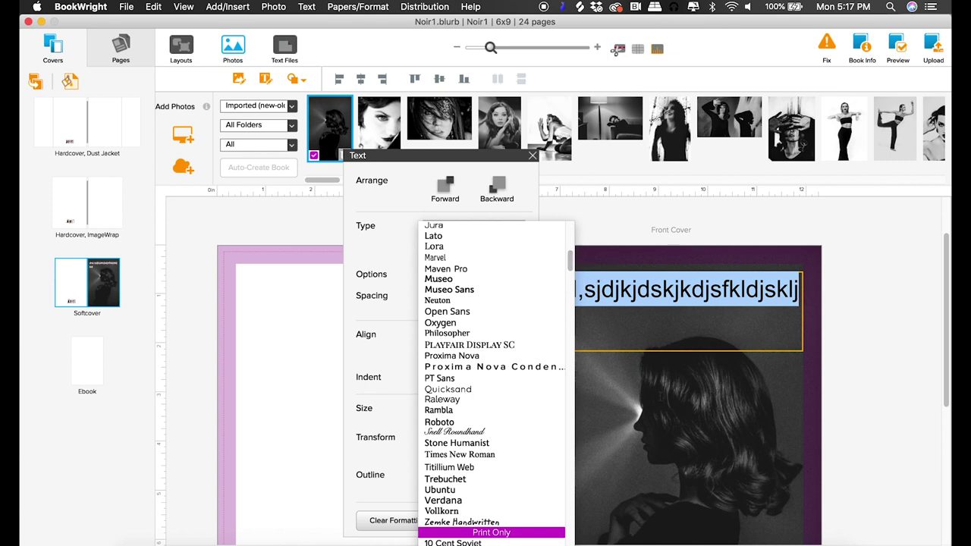
{"action": "left_click_drag", "start_coordinate": [569, 258], "coordinate": [580, 227]}
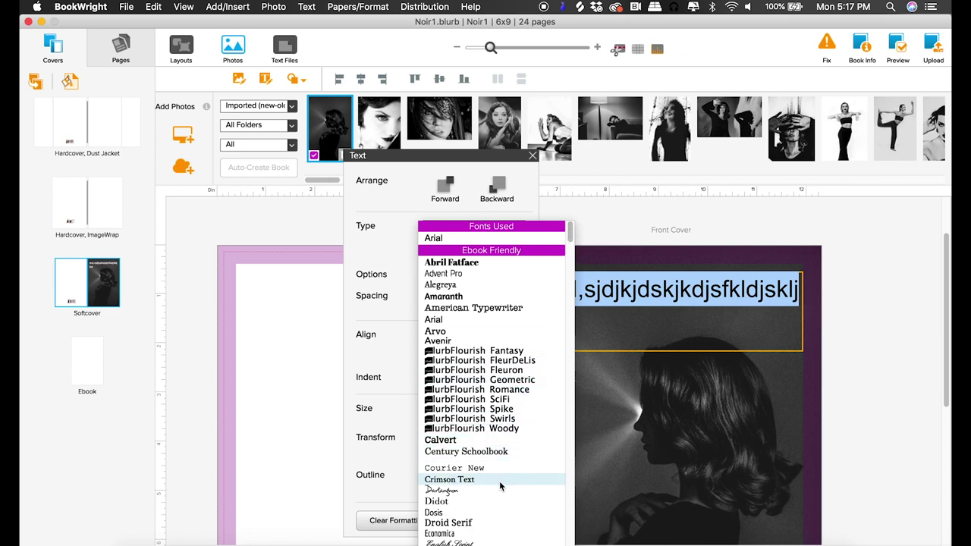
{"action": "left_click", "coordinate": [484, 262]}
Step: Replace the placeholder text with "Noir #1" and set its font size to 45
{"action": "type", "text": "Noir"}
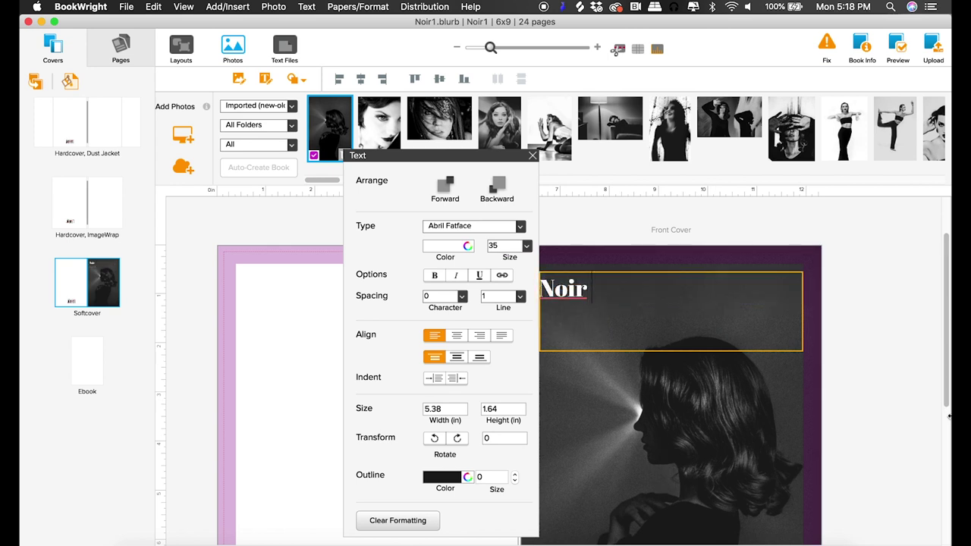
{"action": "type", "text": " #1"}
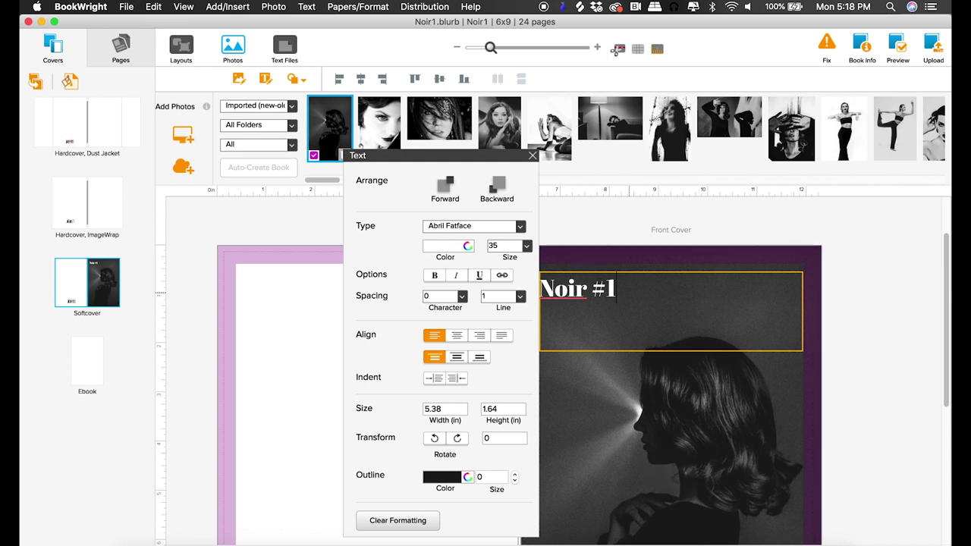
{"action": "key", "text": "super+a"}
{"action": "left_click", "coordinate": [481, 276]}
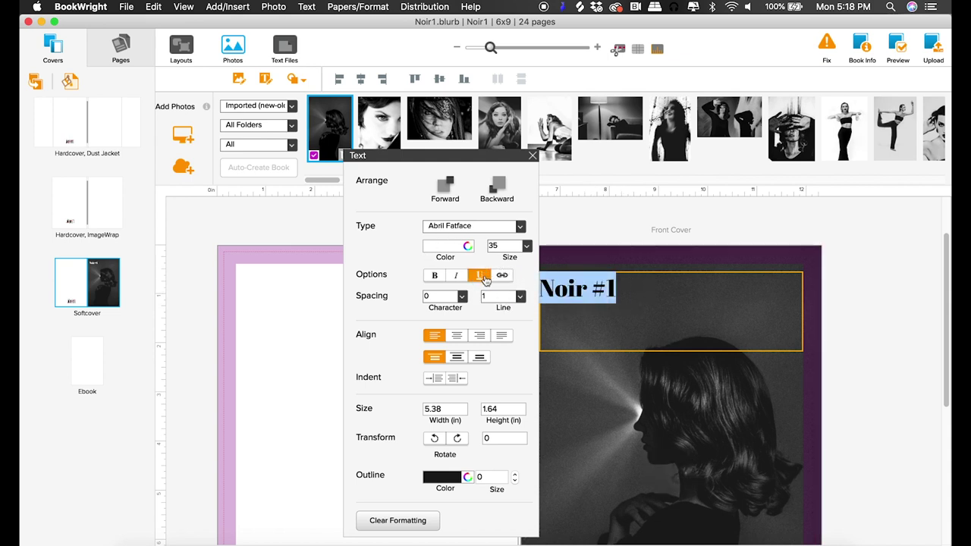
{"action": "left_click", "coordinate": [487, 245]}
{"action": "type", "text": "45"}
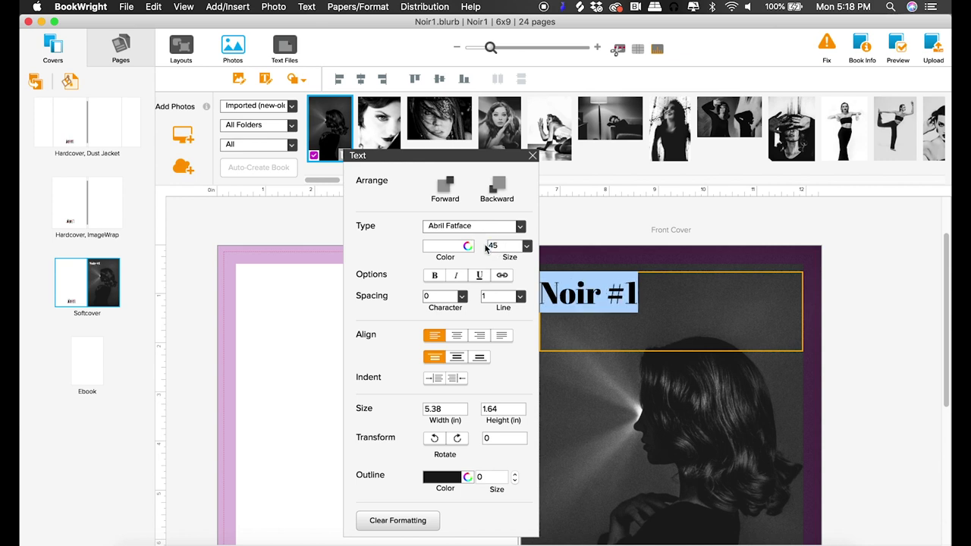
Step: Change the front cover title to read "Noir" on the first line and "Volume 1" on the second
{"action": "left_click", "coordinate": [630, 295]}
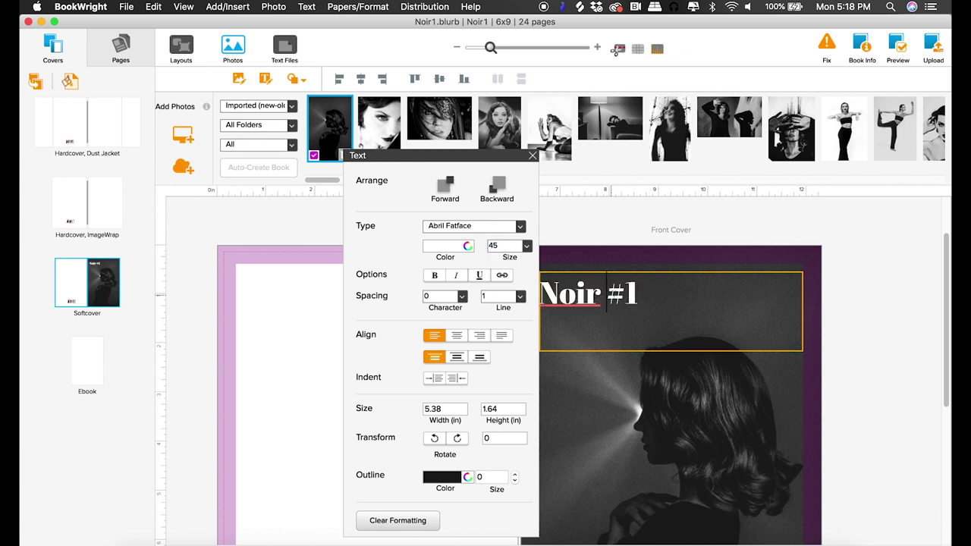
{"action": "double_click", "coordinate": [615, 295]}
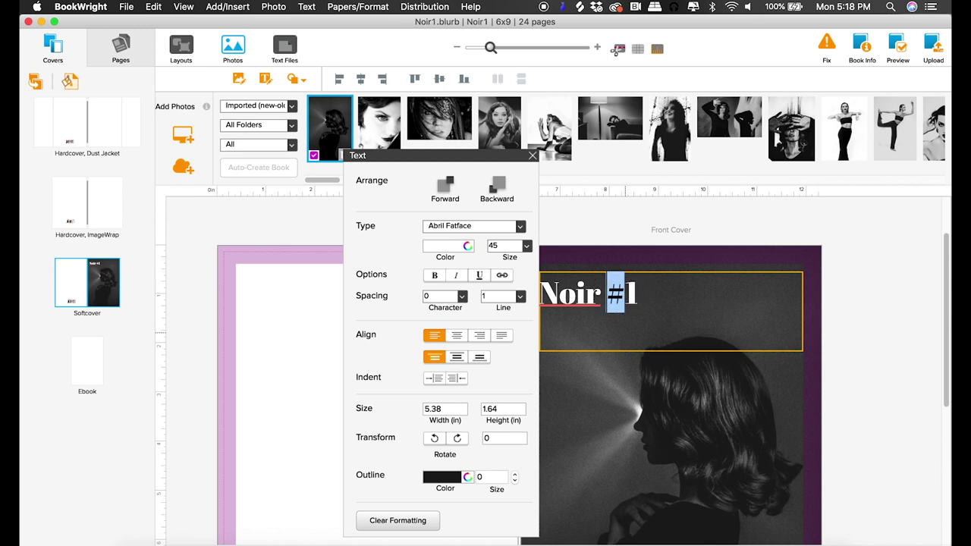
{"action": "type", "text": "Vol"}
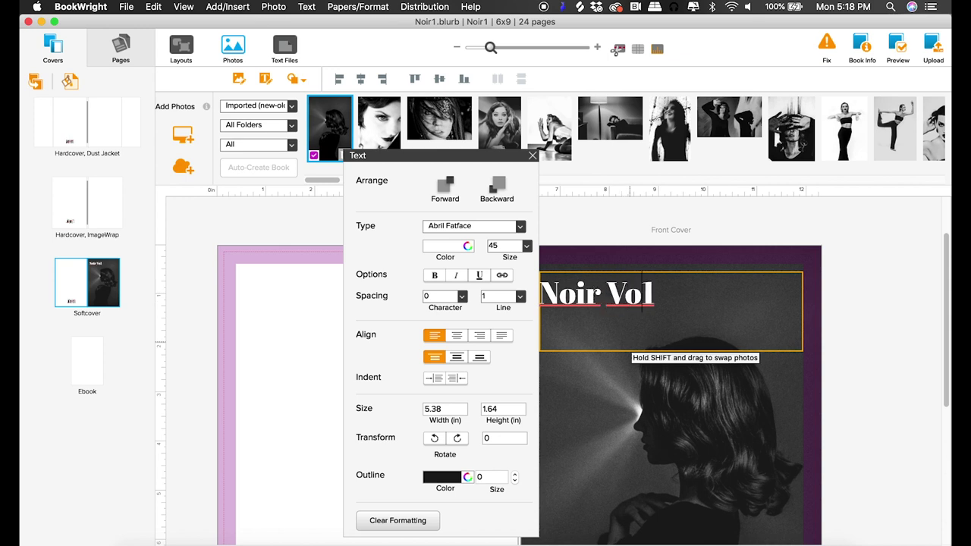
{"action": "type", "text": "ume 1"}
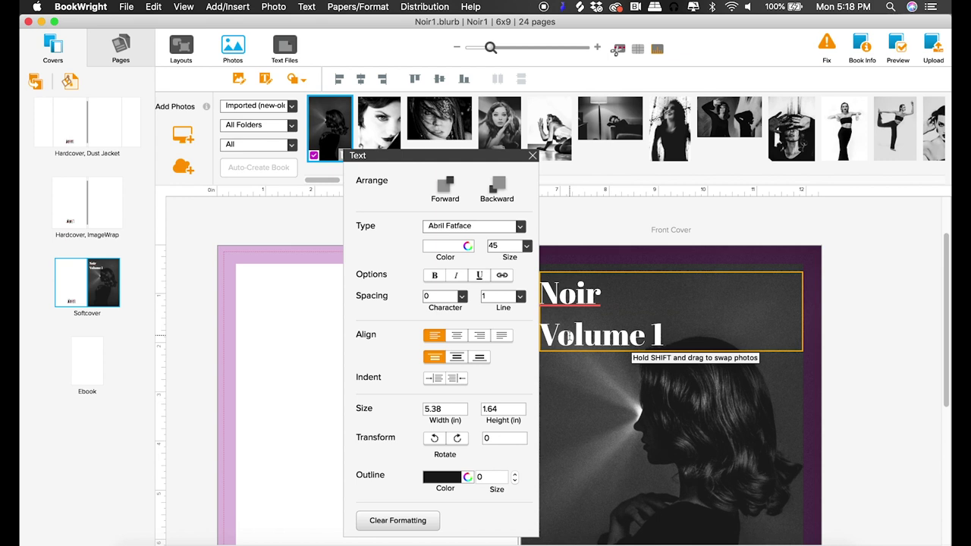
Step: Set the font size of "Noir" to 55 and of "Volume 1" to 30
{"action": "double_click", "coordinate": [581, 293]}
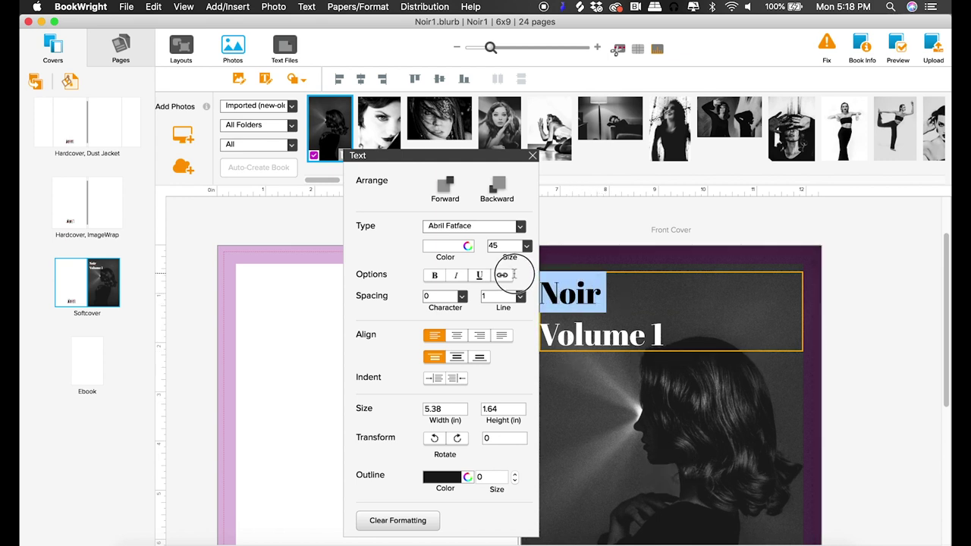
{"action": "double_click", "coordinate": [493, 245]}
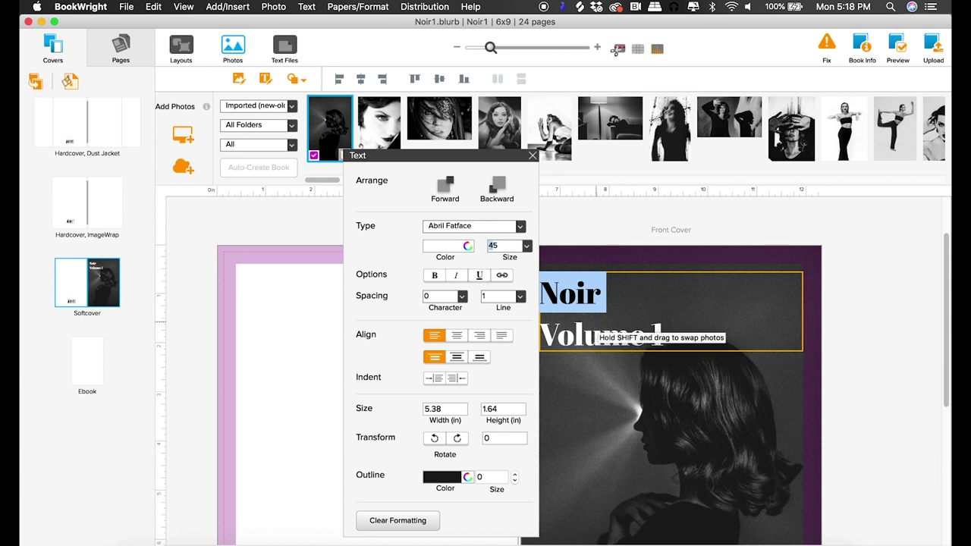
{"action": "type", "text": "55"}
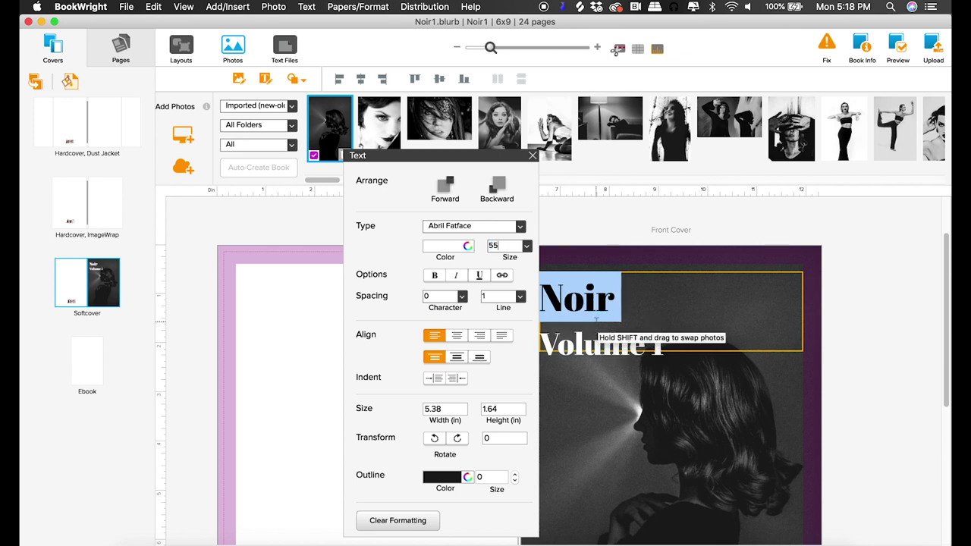
{"action": "left_click", "coordinate": [672, 343]}
{"action": "left_click_drag", "start_coordinate": [672, 343], "coordinate": [520, 332]}
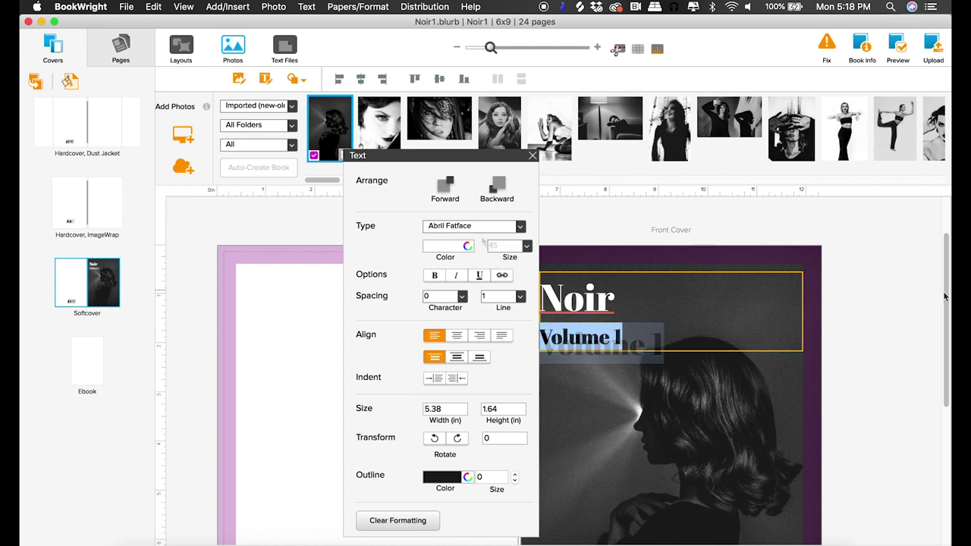
{"action": "left_click", "coordinate": [852, 289]}
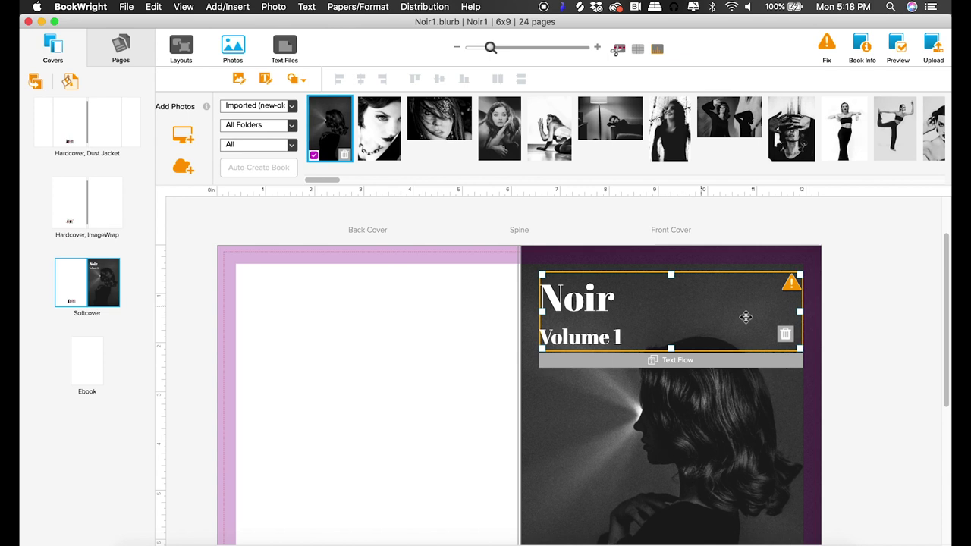
Step: Review the title's safe margin warning, narrow its text box to about 2.34 in, and keep it inside the front cover's margins
{"action": "left_click", "coordinate": [788, 289]}
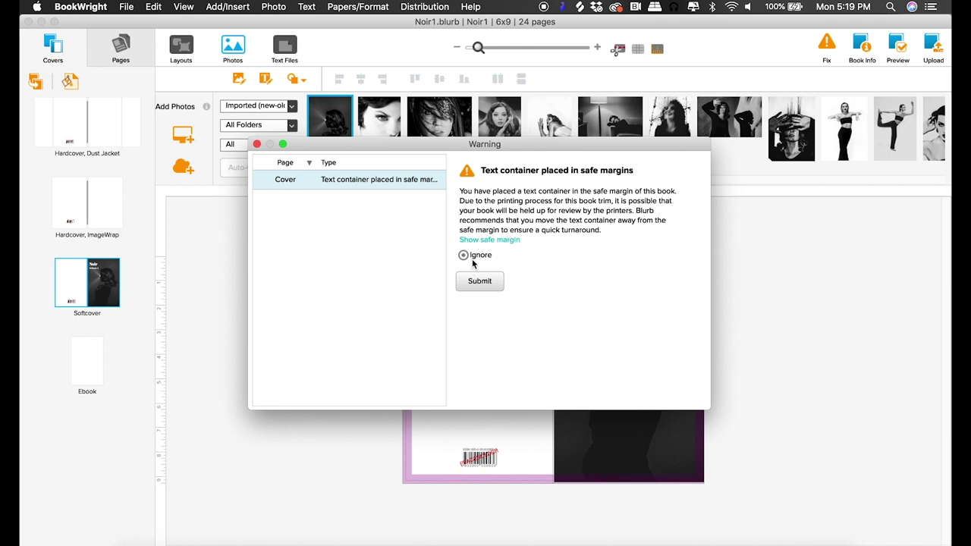
{"action": "left_click", "coordinate": [257, 144]}
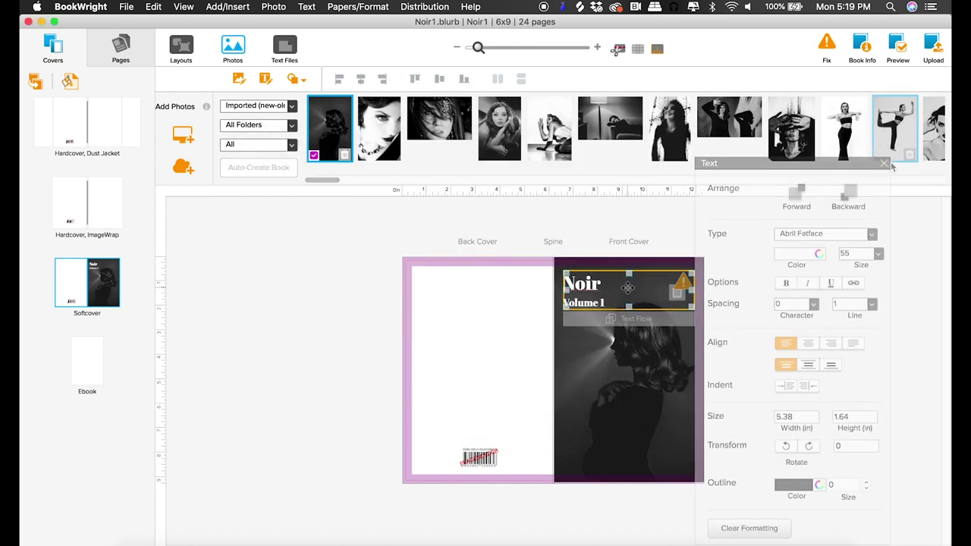
{"action": "left_click", "coordinate": [683, 296]}
{"action": "left_click_drag", "start_coordinate": [694, 290], "coordinate": [584, 290]}
{"action": "double_click", "coordinate": [584, 291]}
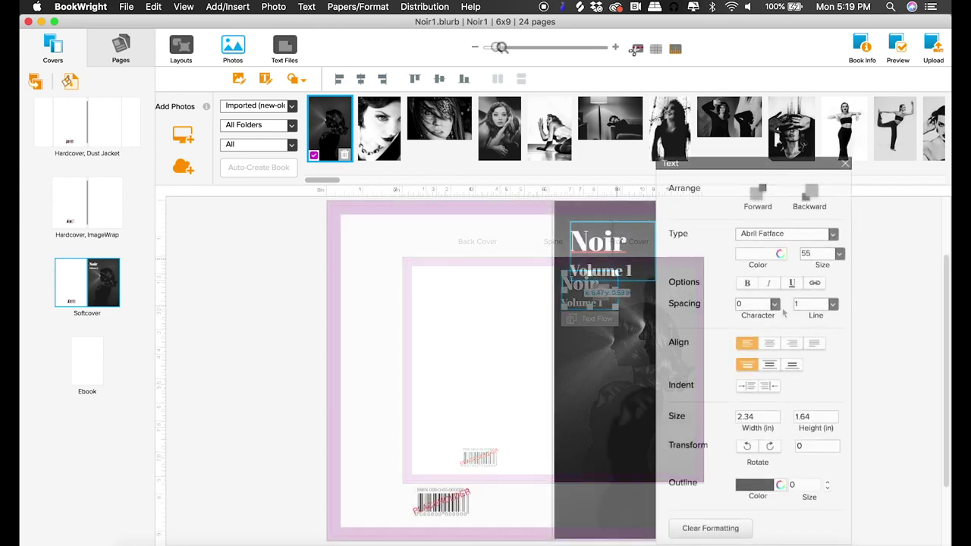
{"action": "left_click", "coordinate": [259, 318]}
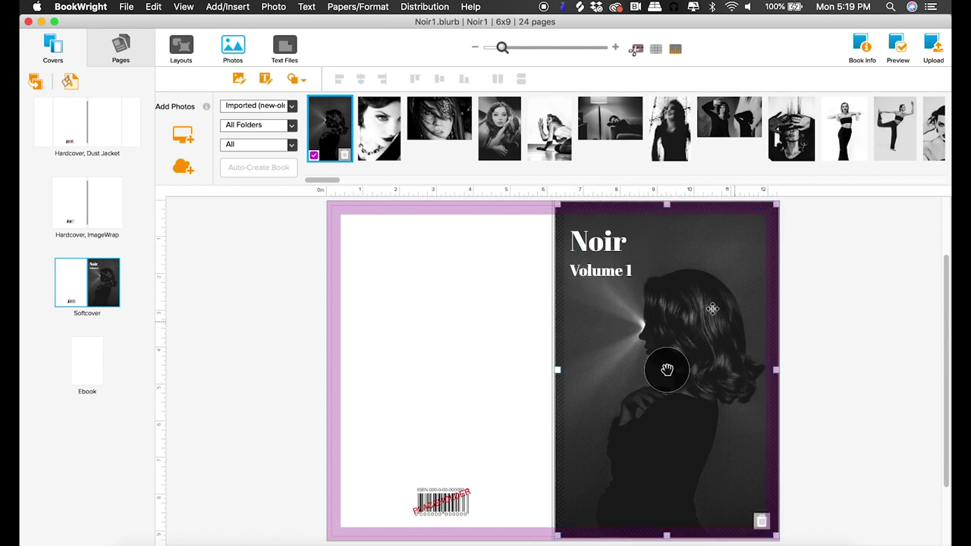
Step: Set the font size of the "Volume 1" line on the front cover to 27
{"action": "double_click", "coordinate": [597, 253]}
{"action": "left_click", "coordinate": [600, 270]}
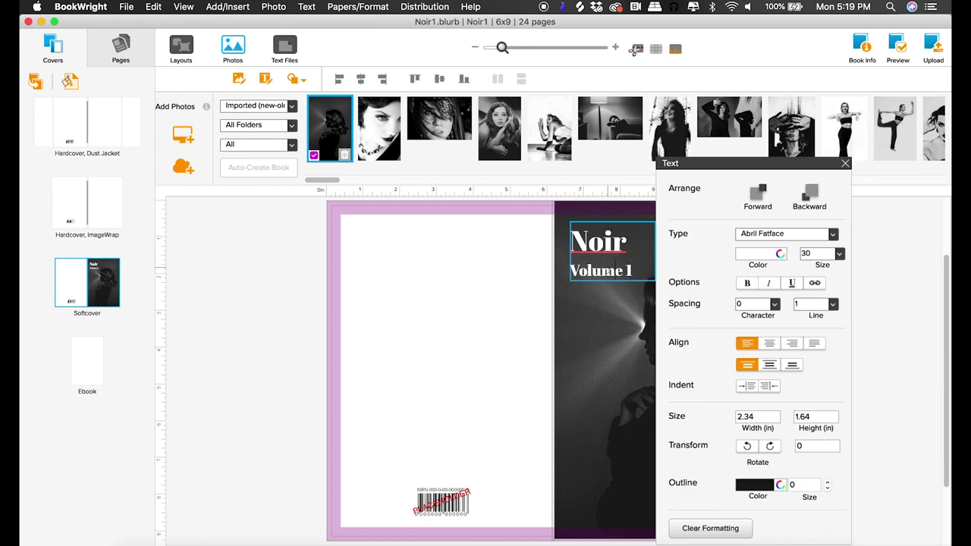
{"action": "left_click_drag", "start_coordinate": [633, 270], "coordinate": [544, 261]}
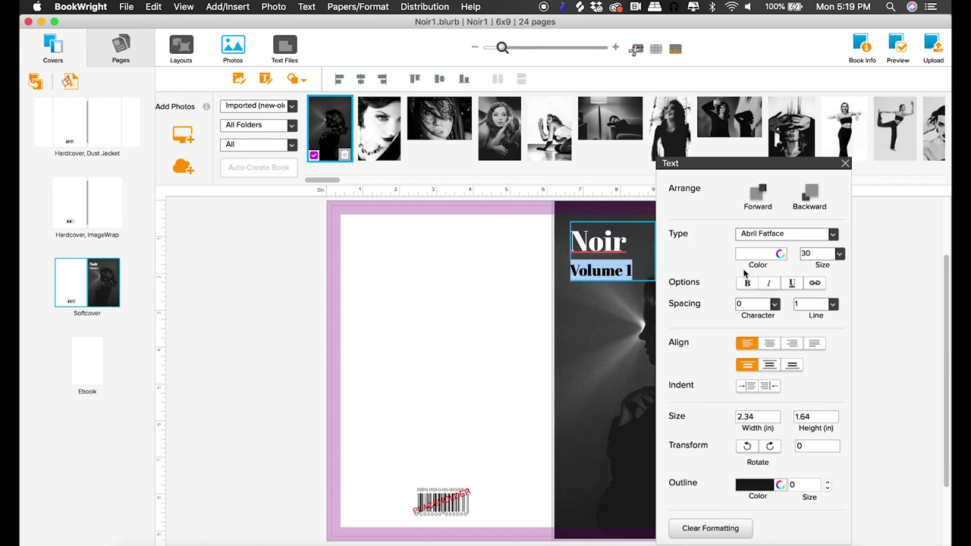
{"action": "double_click", "coordinate": [805, 253]}
{"action": "type", "text": "27"}
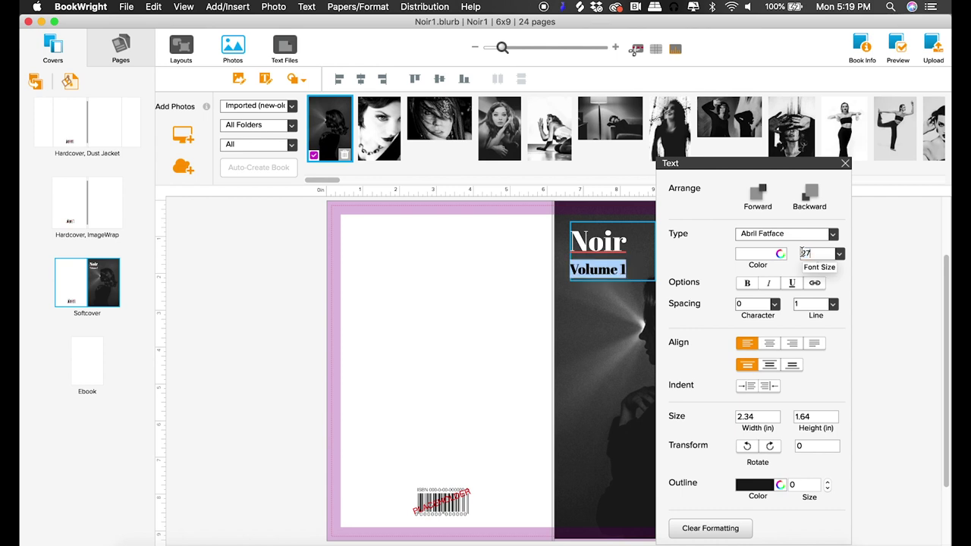
{"action": "left_click", "coordinate": [888, 262]}
Step: Center both title lines within their text box and move the box slightly up and to the left on the front cover
{"action": "left_click", "coordinate": [599, 242]}
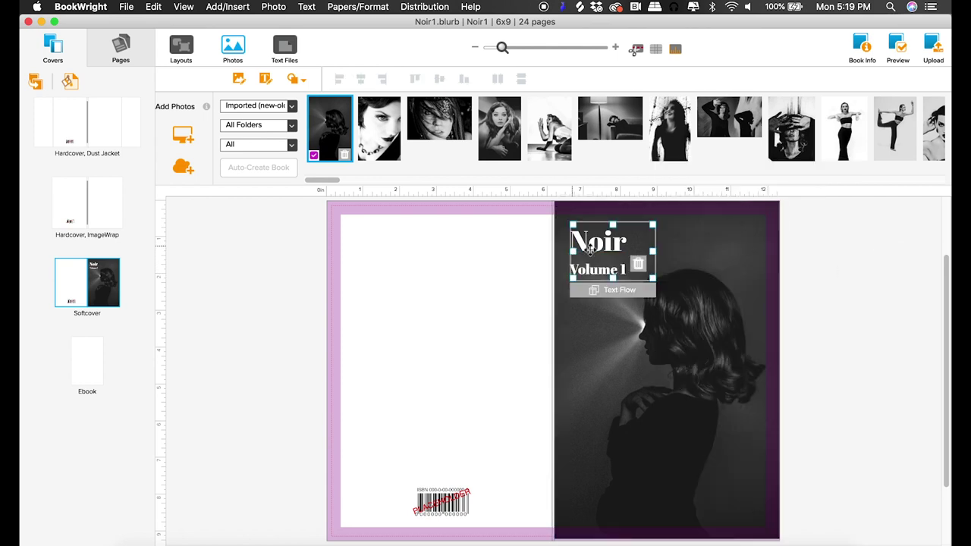
{"action": "double_click", "coordinate": [600, 242]}
{"action": "left_click_drag", "start_coordinate": [626, 273], "coordinate": [572, 228]}
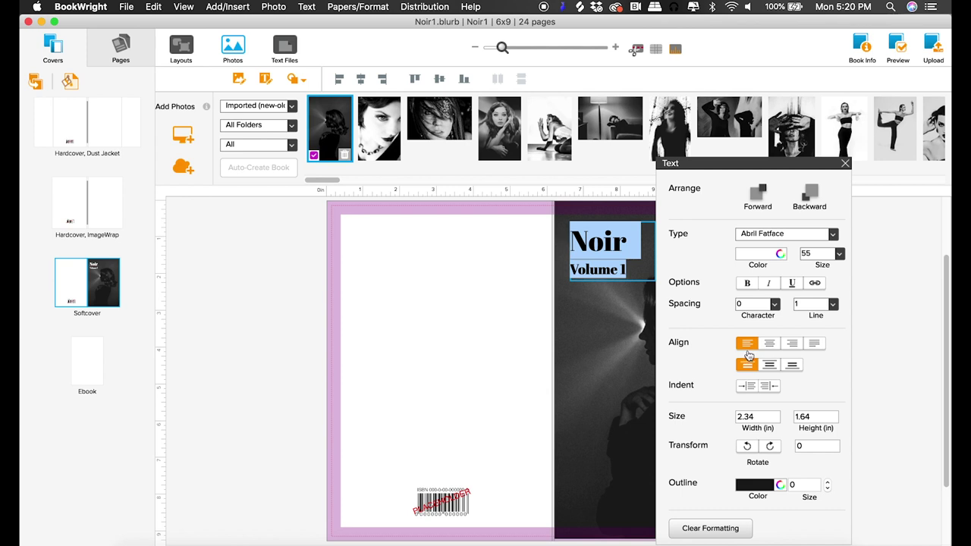
{"action": "left_click", "coordinate": [769, 345]}
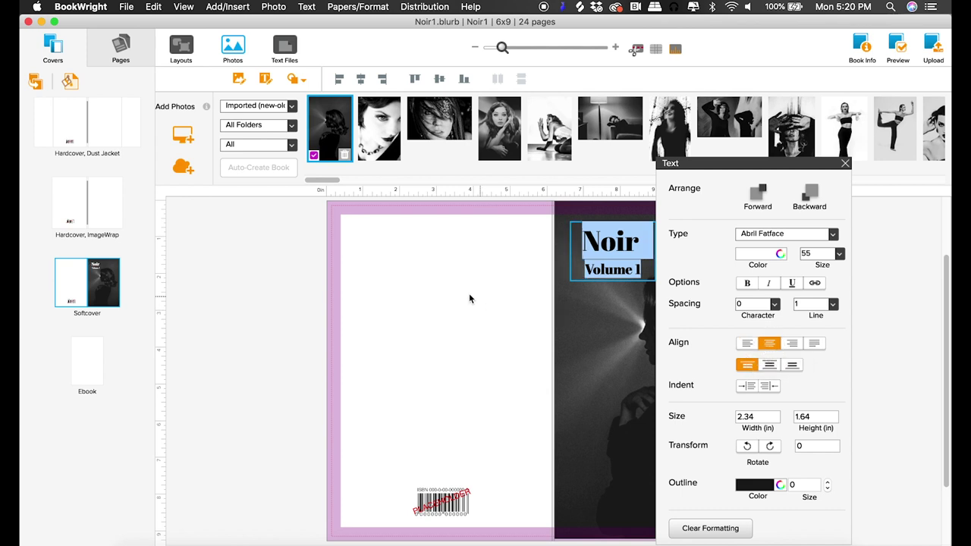
{"action": "left_click", "coordinate": [295, 299]}
{"action": "left_click_drag", "start_coordinate": [611, 249], "coordinate": [605, 244]}
{"action": "left_click", "coordinate": [888, 350]}
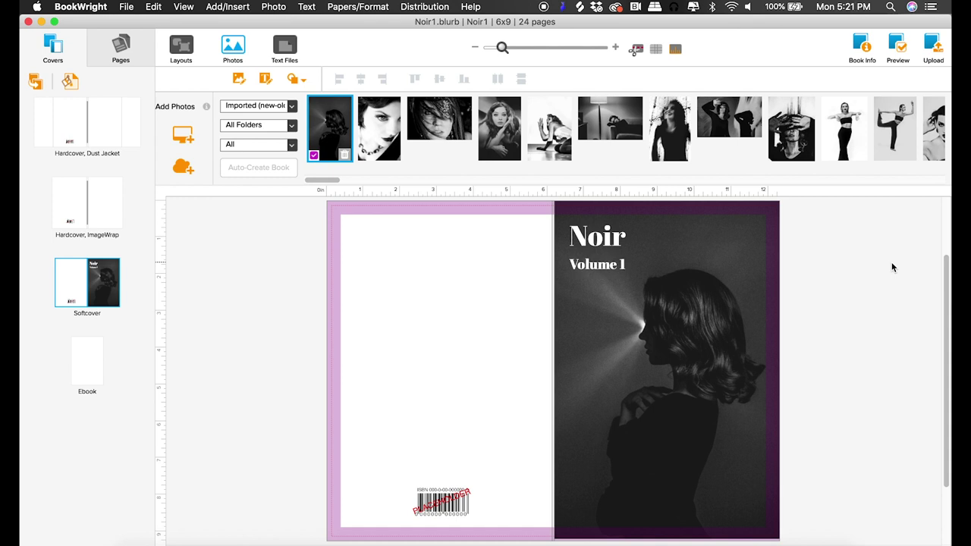
Step: Preview the photo of the kneeling woman and draw a text box about 2.66 x 0.7 in in the front cover's lower right area
{"action": "left_click", "coordinate": [550, 120]}
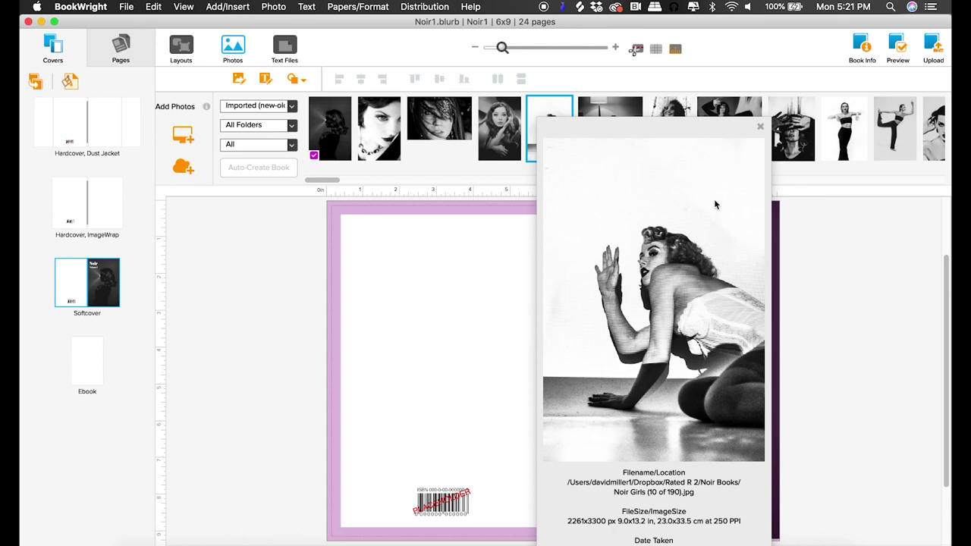
{"action": "left_click", "coordinate": [761, 124]}
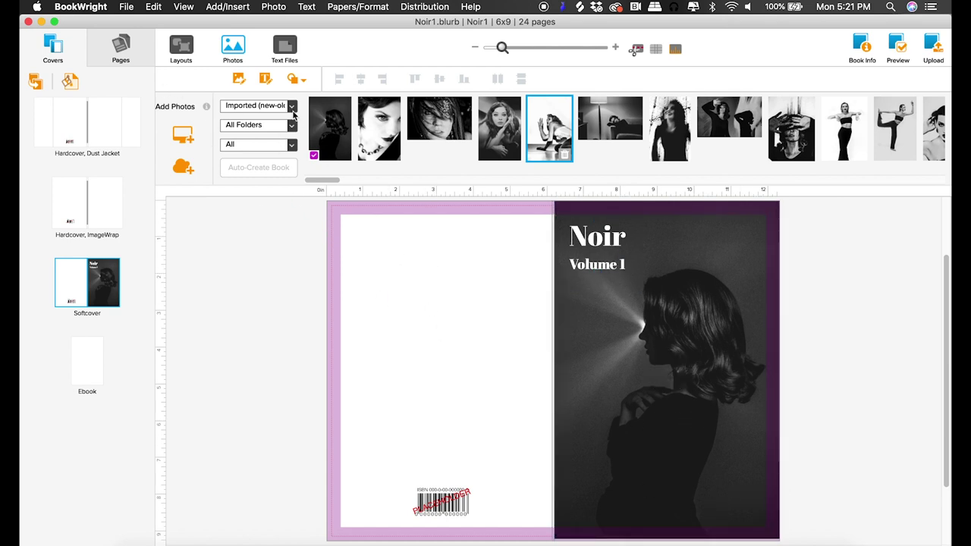
{"action": "left_click", "coordinate": [265, 79]}
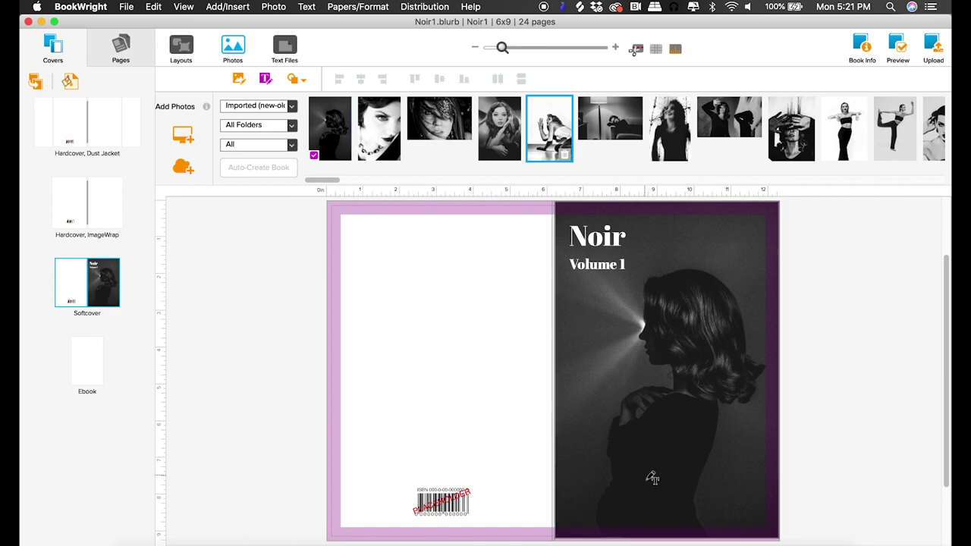
{"action": "left_click", "coordinate": [670, 520]}
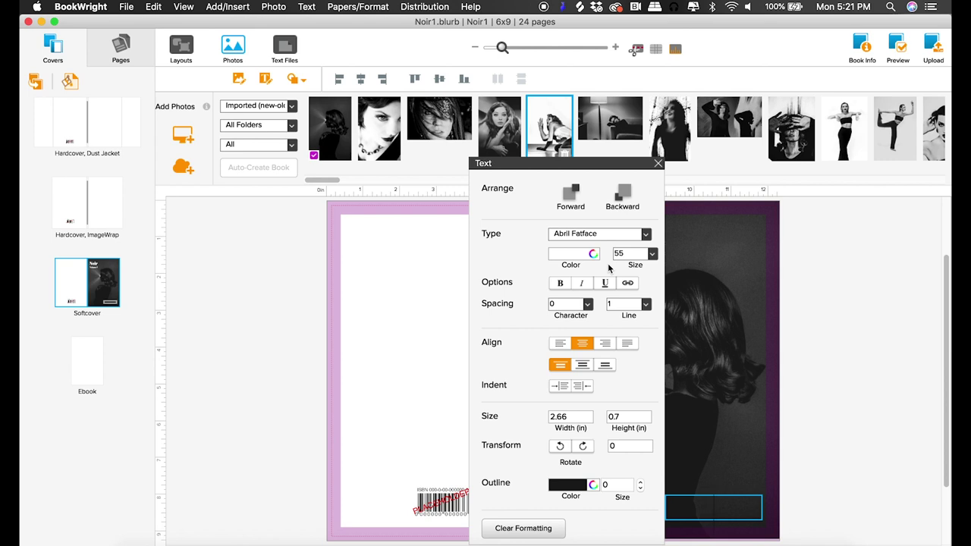
Step: Enter "photographs by" and the photographer's name in the front cover's lower text box, widening it to fit one line near the cover's lower edge
{"action": "left_click", "coordinate": [864, 490]}
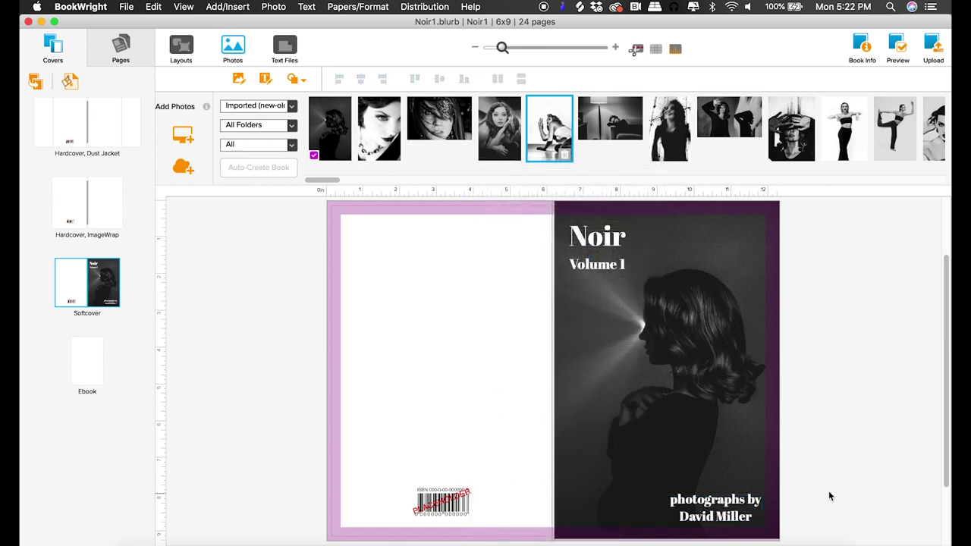
{"action": "left_click", "coordinate": [713, 502]}
{"action": "left_click_drag", "start_coordinate": [668, 508], "coordinate": [597, 513]}
{"action": "left_click_drag", "start_coordinate": [710, 504], "coordinate": [710, 494]}
{"action": "left_click", "coordinate": [600, 472]}
{"action": "left_click", "coordinate": [599, 514]}
{"action": "left_click", "coordinate": [613, 491]}
{"action": "left_click", "coordinate": [602, 511]}
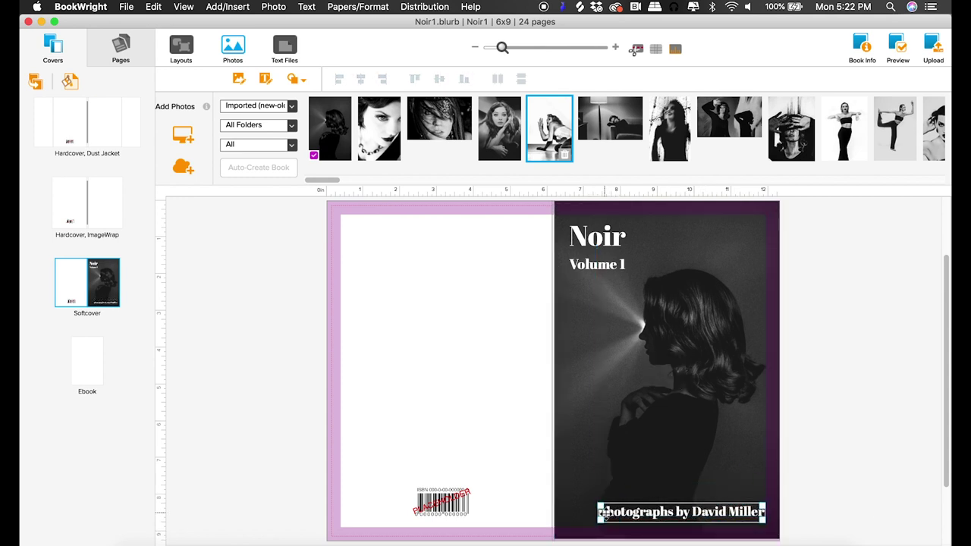
{"action": "left_click", "coordinate": [832, 501]}
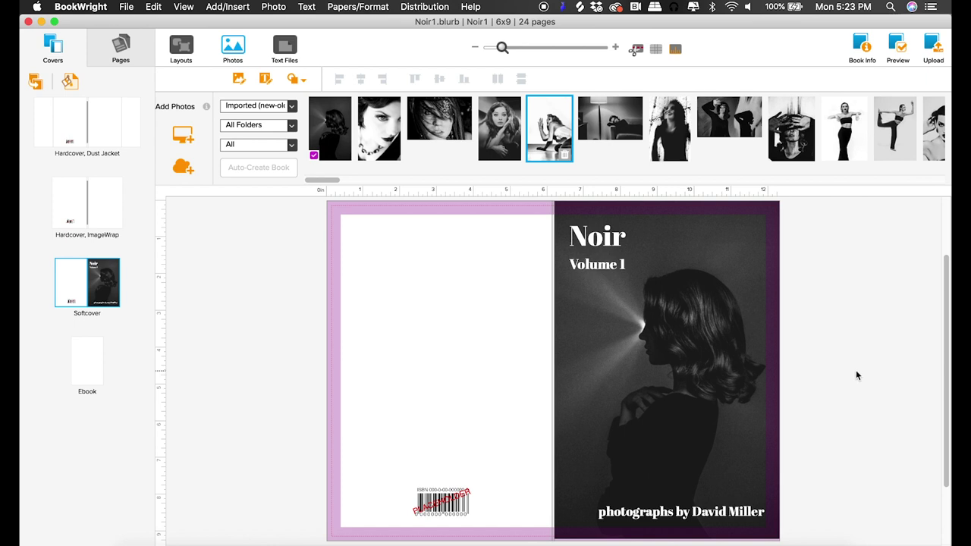
{"action": "left_click", "coordinate": [768, 427]}
{"action": "left_click", "coordinate": [698, 303]}
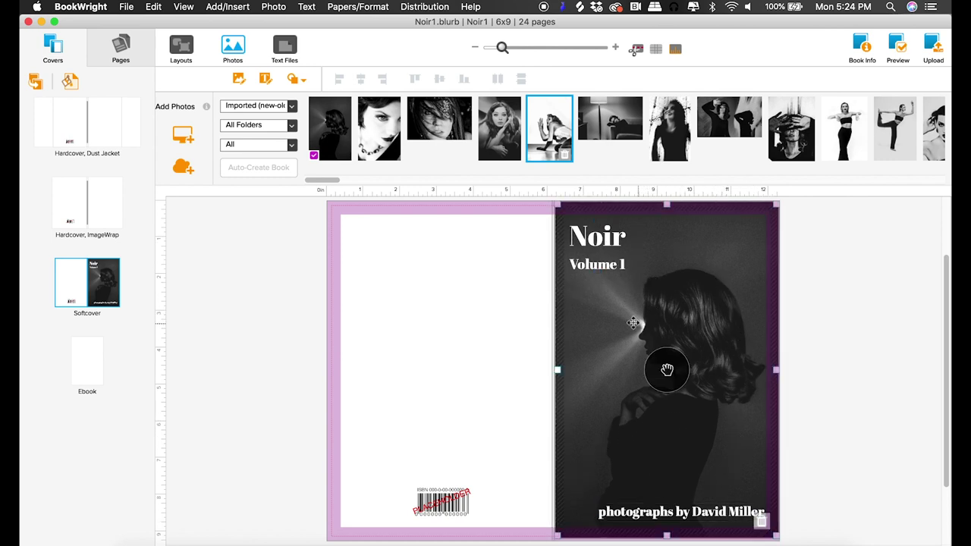
{"action": "left_click", "coordinate": [590, 250]}
{"action": "left_click", "coordinate": [638, 311]}
{"action": "left_click", "coordinate": [607, 287]}
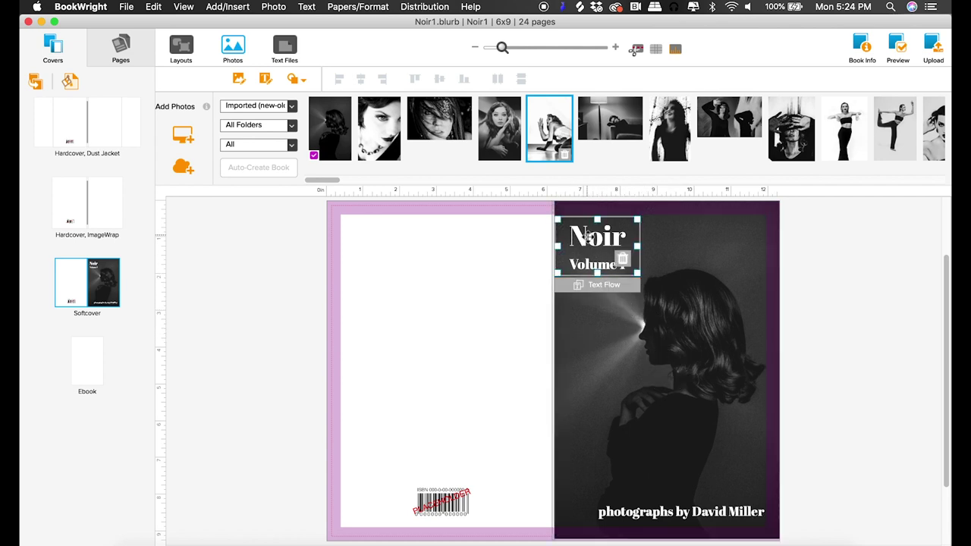
{"action": "left_click", "coordinate": [708, 364]}
{"action": "left_click", "coordinate": [683, 512]}
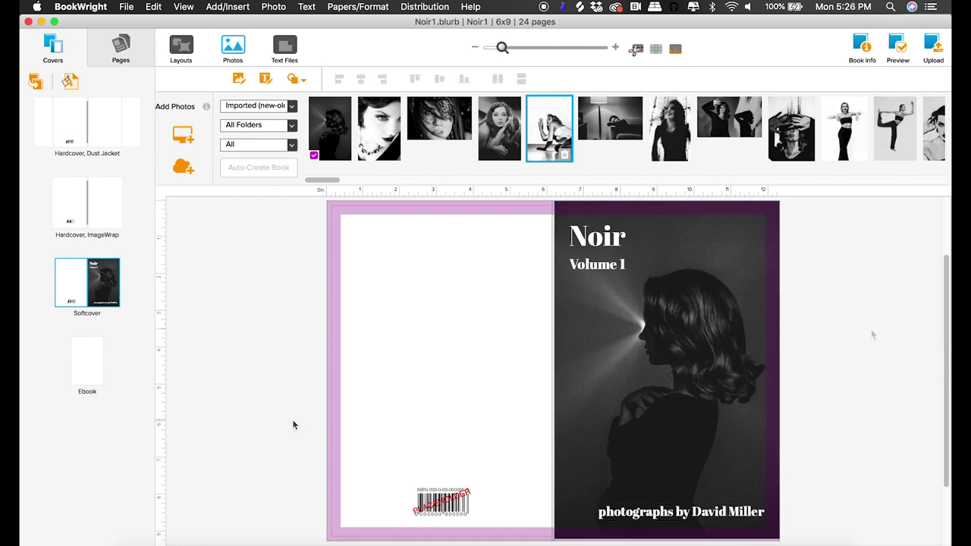
{"action": "left_click", "coordinate": [591, 481]}
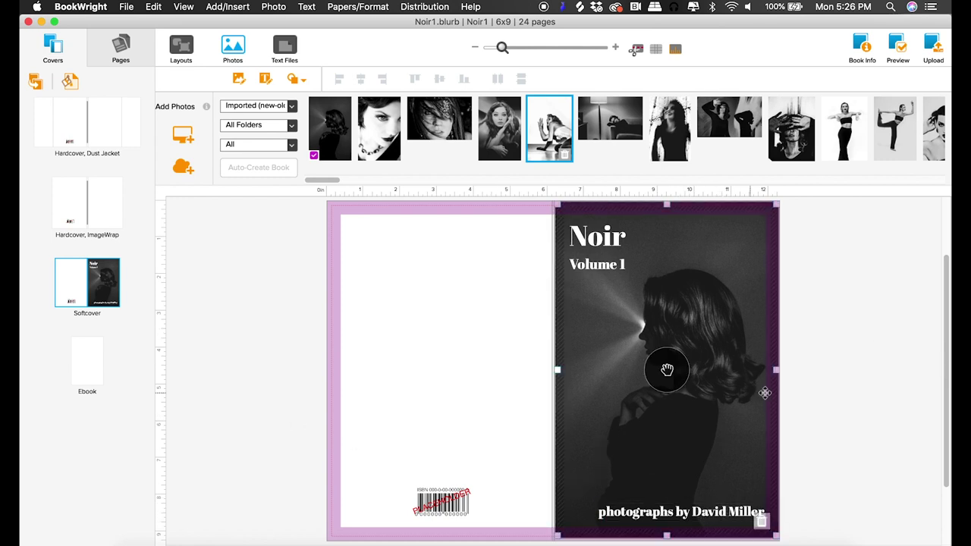
{"action": "left_click", "coordinate": [612, 221]}
{"action": "left_click", "coordinate": [648, 431]}
{"action": "left_click", "coordinate": [620, 253]}
{"action": "left_click", "coordinate": [706, 376]}
{"action": "left_click", "coordinate": [441, 179]}
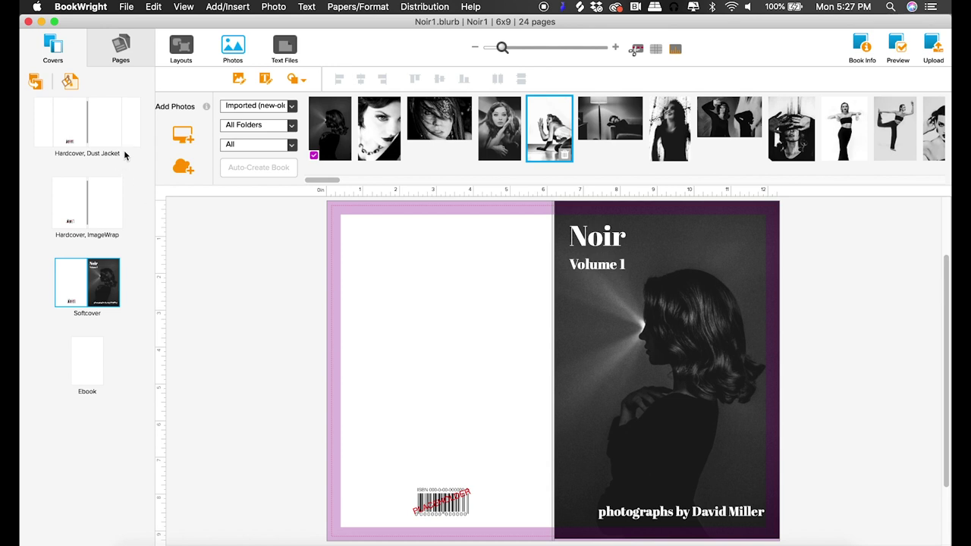
Step: Place the close-up portrait of the woman with the necklace on page 24 and review the warning about last-page content
{"action": "left_click", "coordinate": [120, 47]}
{"action": "left_click_drag", "start_coordinate": [151, 172], "coordinate": [169, 474]}
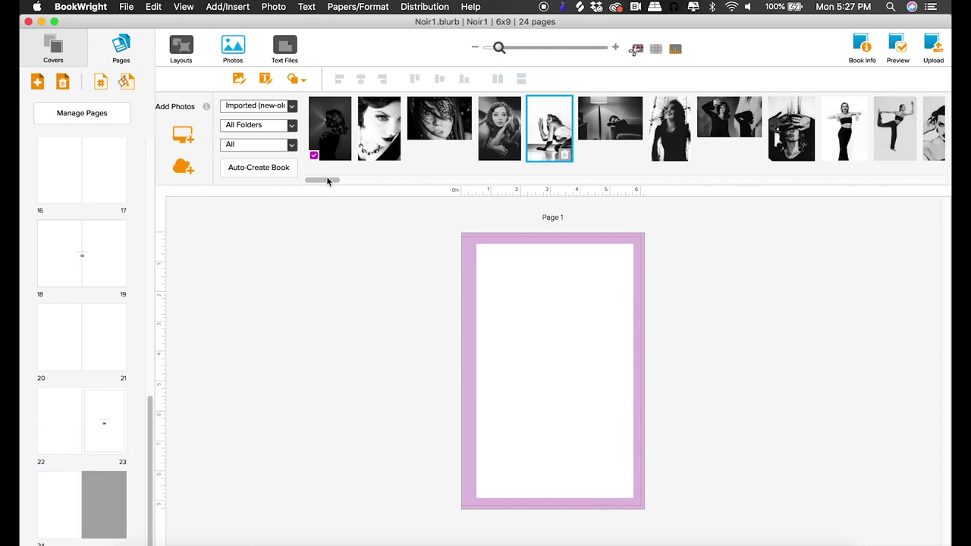
{"action": "left_click_drag", "start_coordinate": [379, 130], "coordinate": [58, 494]}
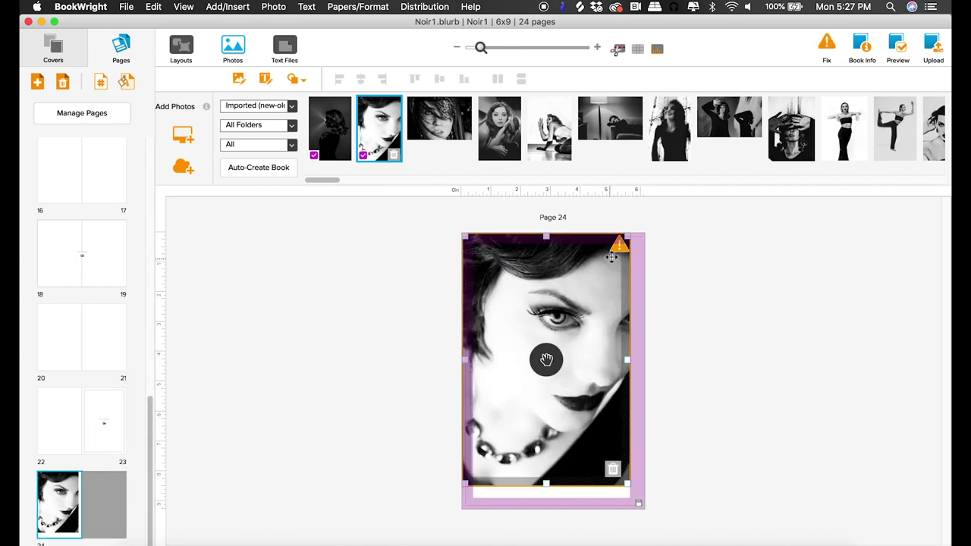
{"action": "left_click", "coordinate": [618, 255]}
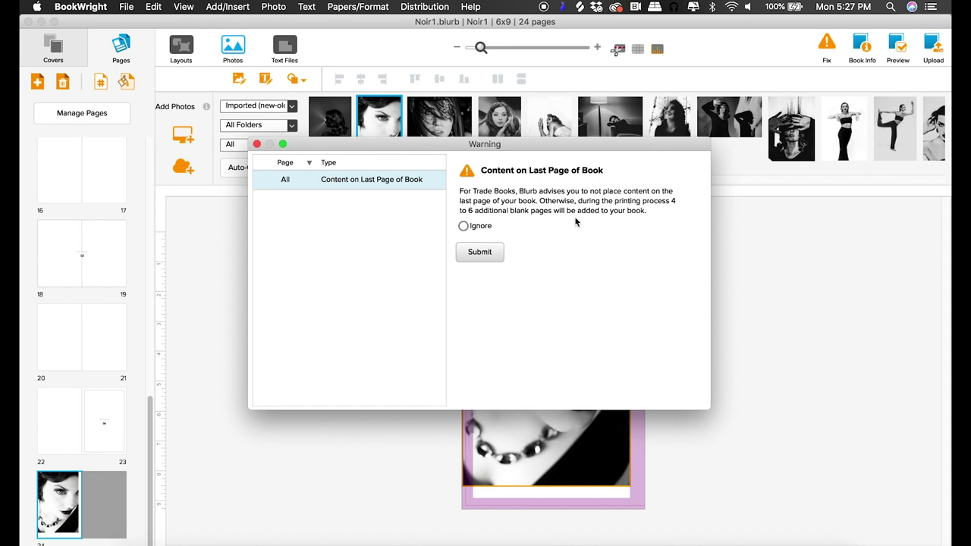
{"action": "left_click", "coordinate": [478, 252]}
{"action": "left_click", "coordinate": [257, 145]}
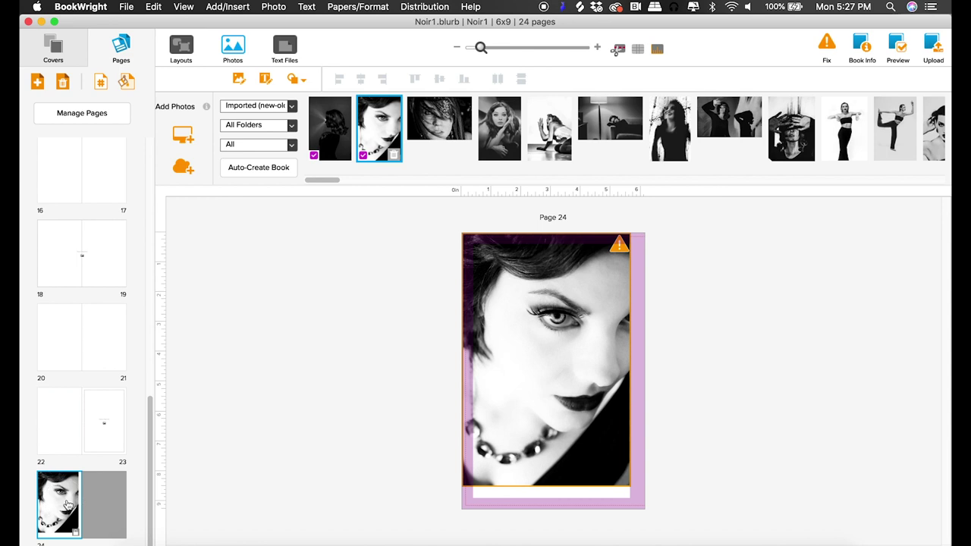
Step: Remove the portrait photo and its empty image frame from page 24
{"action": "left_click", "coordinate": [612, 469]}
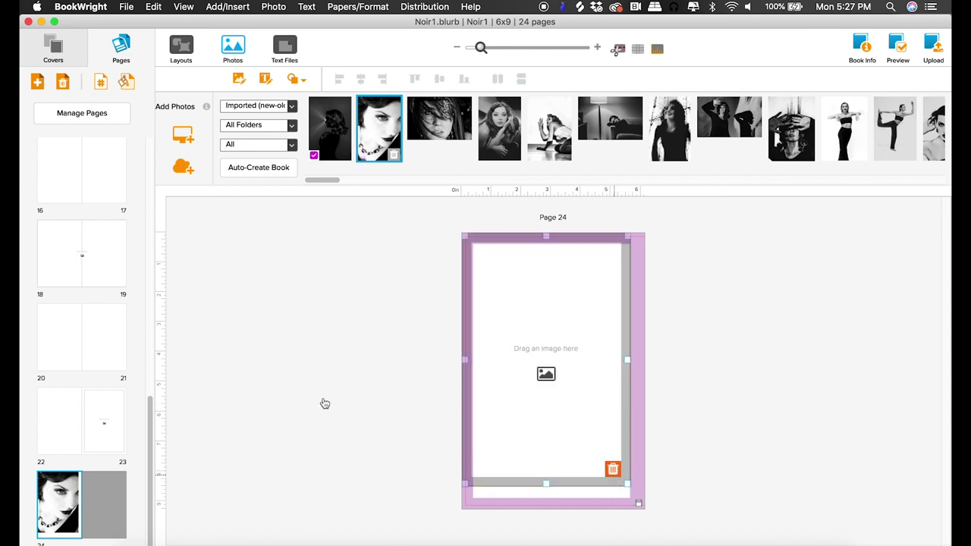
{"action": "left_click", "coordinate": [155, 462]}
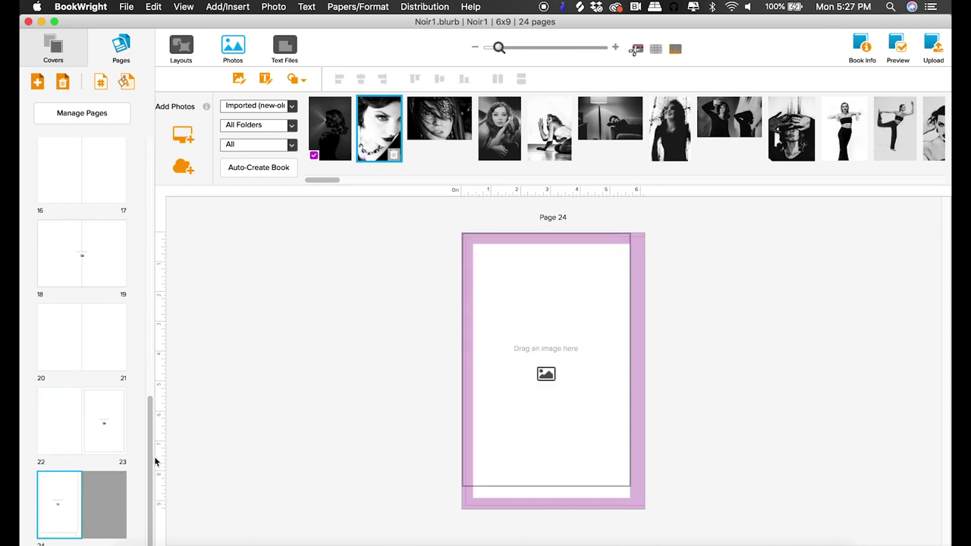
{"action": "left_click_drag", "start_coordinate": [145, 475], "coordinate": [161, 242]}
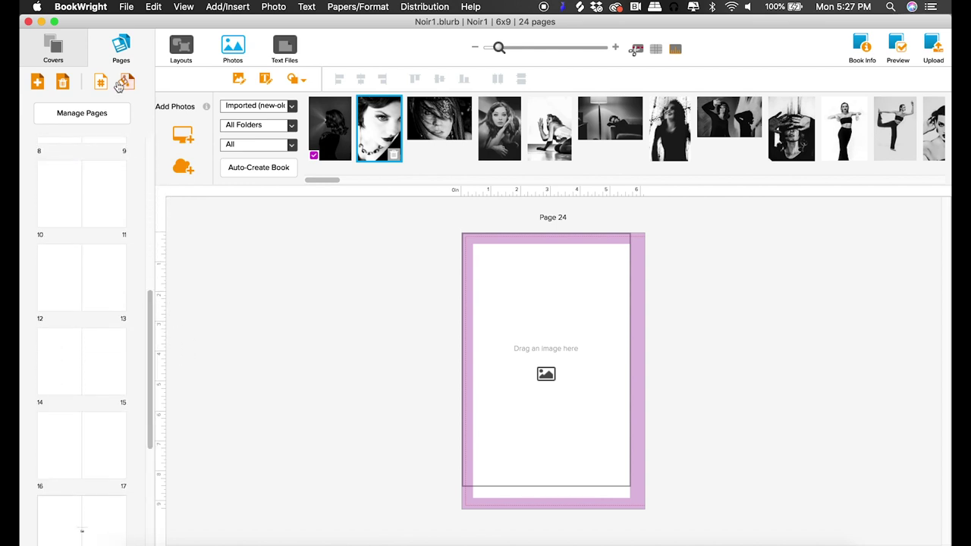
{"action": "left_click", "coordinate": [56, 55]}
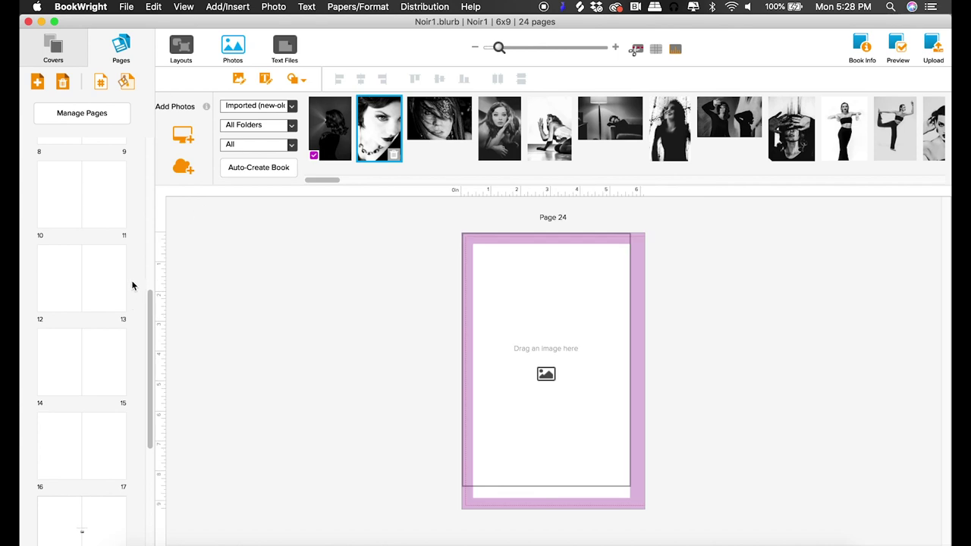
{"action": "left_click_drag", "start_coordinate": [152, 315], "coordinate": [165, 490]}
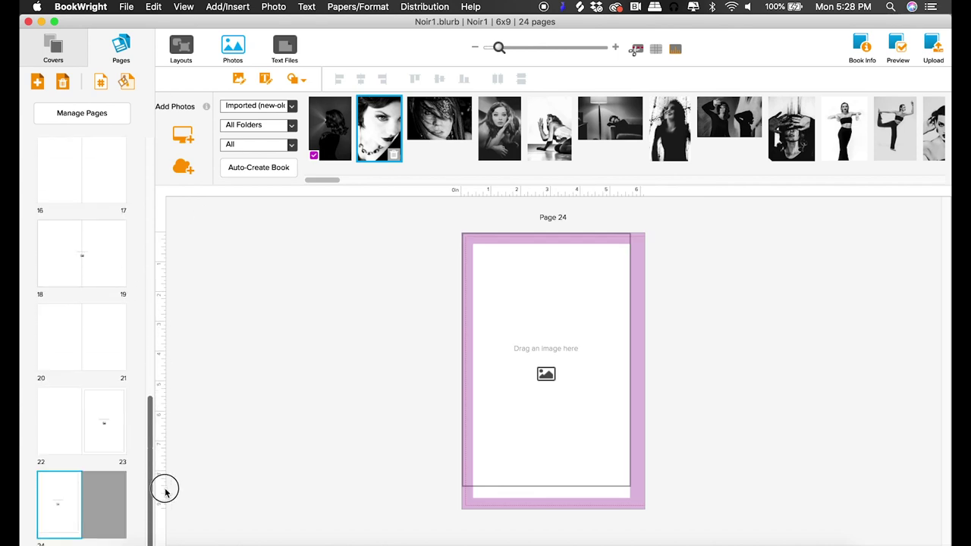
{"action": "left_click", "coordinate": [547, 438]}
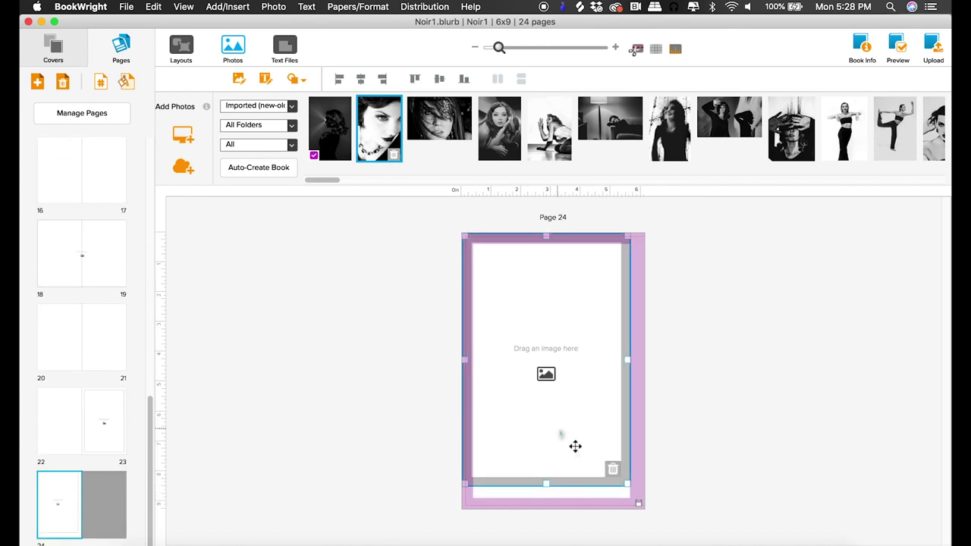
{"action": "left_click", "coordinate": [616, 471]}
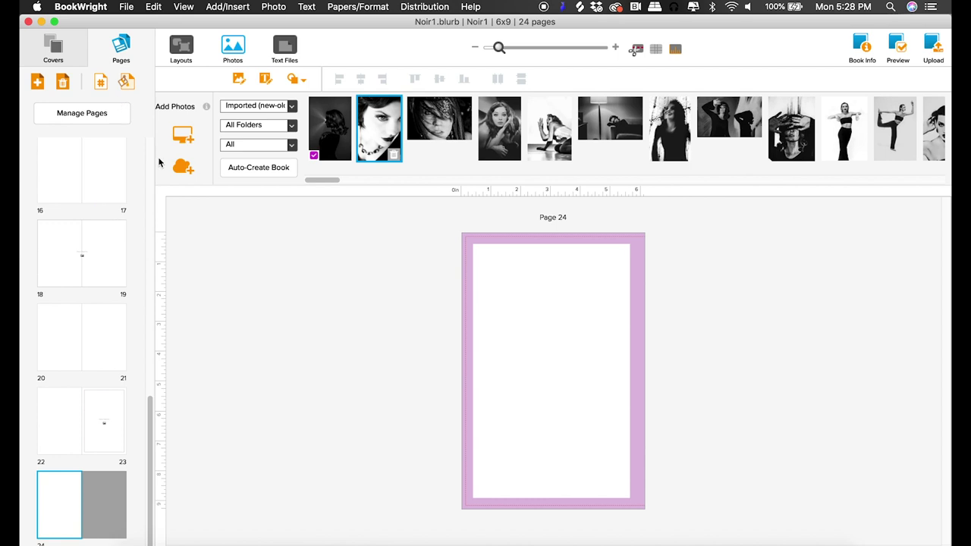
Step: Open the page manager and add 10 pages at the beginning of the book
{"action": "left_click", "coordinate": [70, 114]}
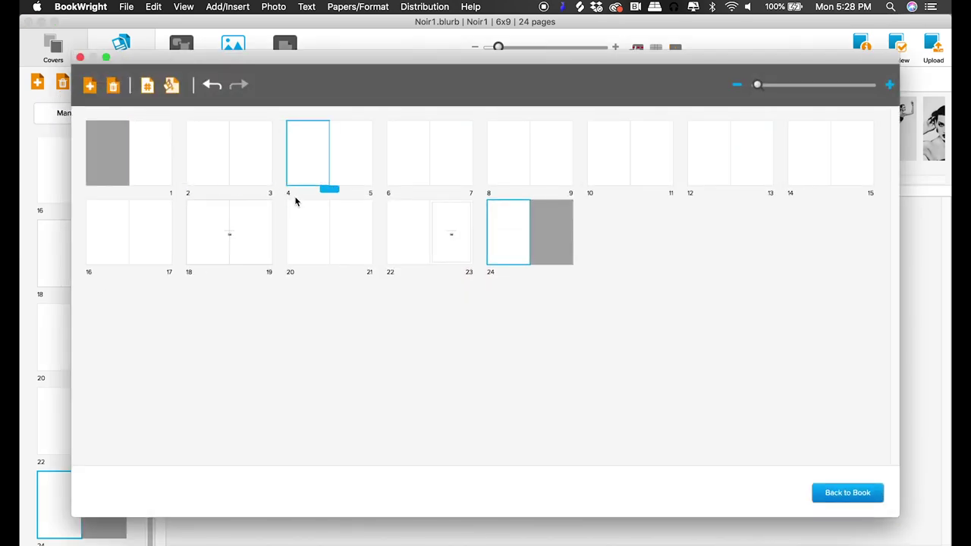
{"action": "left_click", "coordinate": [89, 87]}
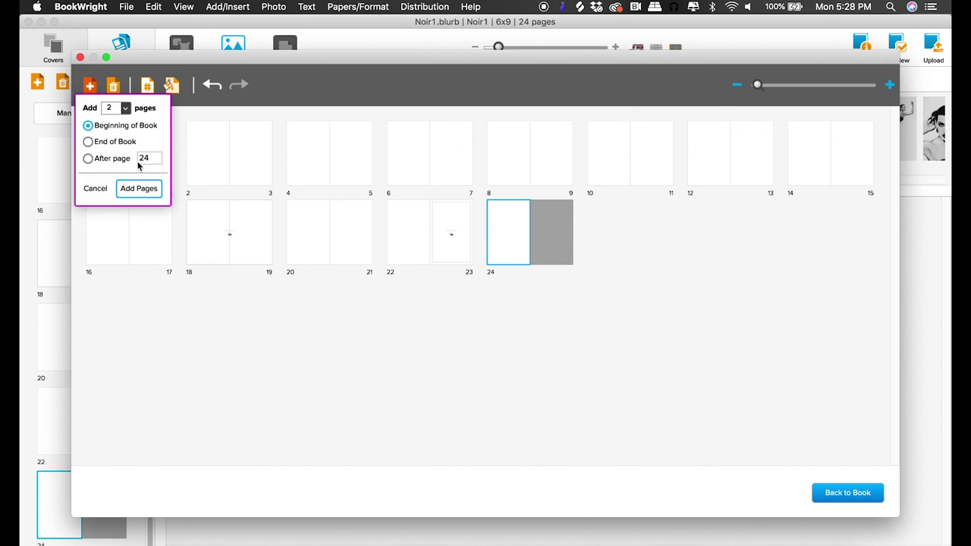
{"action": "left_click", "coordinate": [125, 109]}
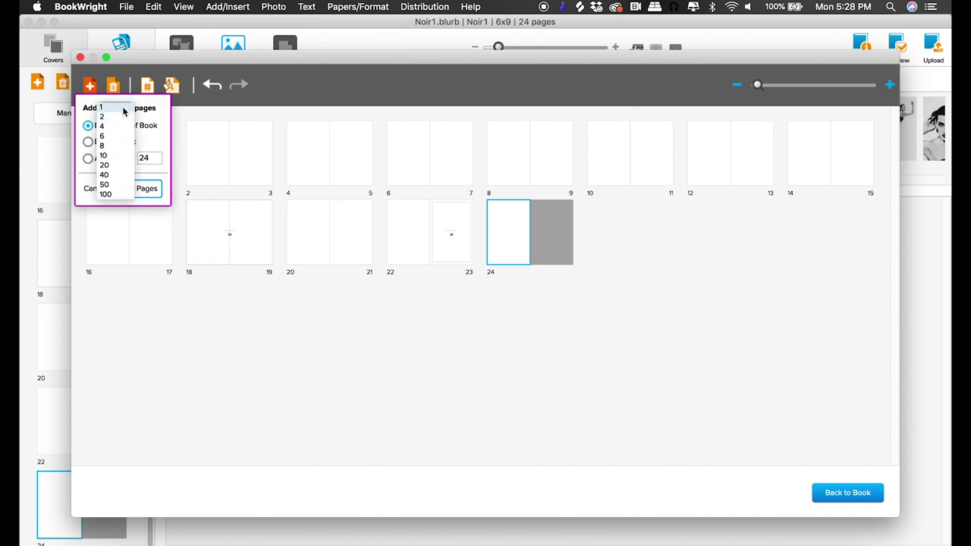
{"action": "left_click", "coordinate": [111, 156]}
{"action": "left_click", "coordinate": [139, 189]}
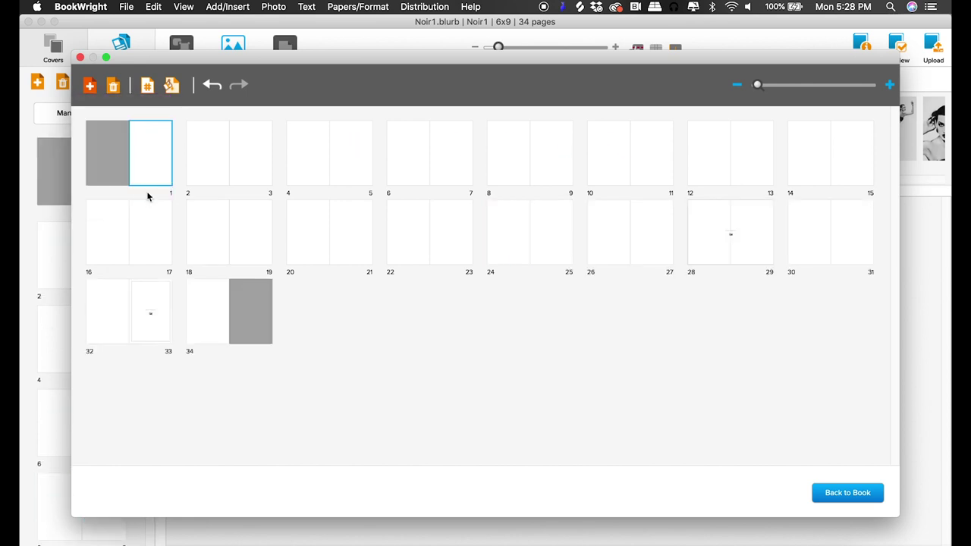
Step: Add 4 more pages at the beginning of the book
{"action": "left_click", "coordinate": [89, 87]}
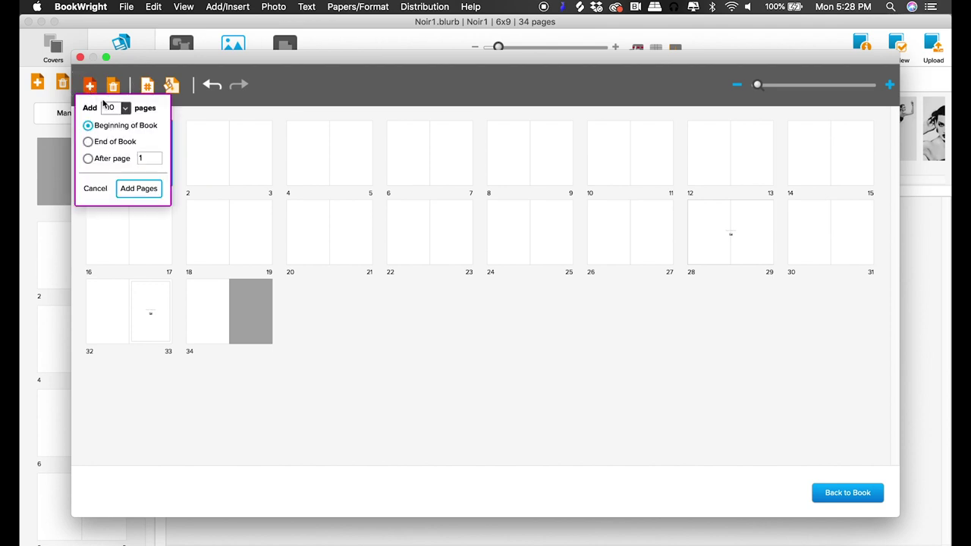
{"action": "left_click", "coordinate": [114, 109]}
{"action": "left_click", "coordinate": [114, 65]}
{"action": "left_click", "coordinate": [139, 188]}
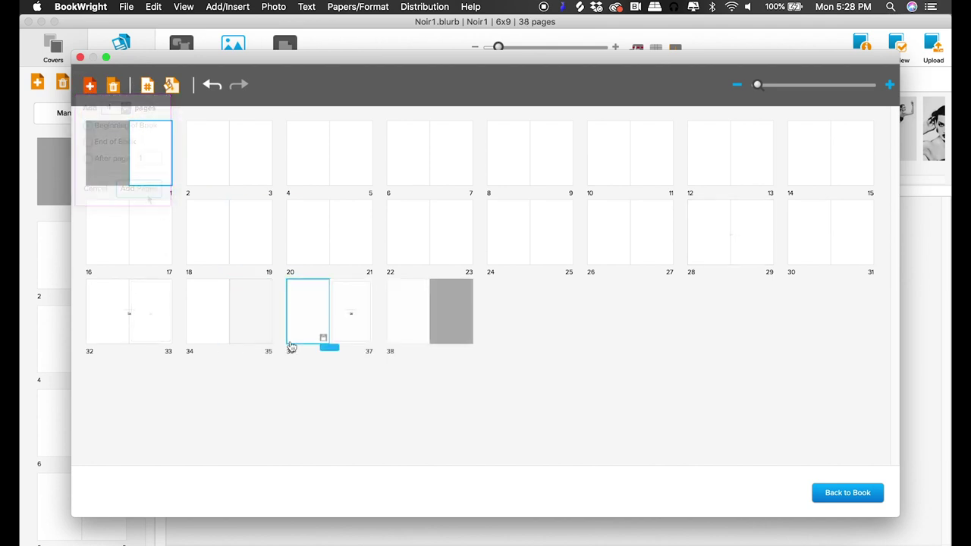
Step: Replace the last page addition with 2 pages at the beginning of the book and return to the book
{"action": "mouse_move", "coordinate": [364, 355]}
{"action": "left_mouse_down"}
{"action": "mouse_move", "coordinate": [198, 291]}
{"action": "mouse_move", "coordinate": [373, 349]}
{"action": "left_mouse_up"}
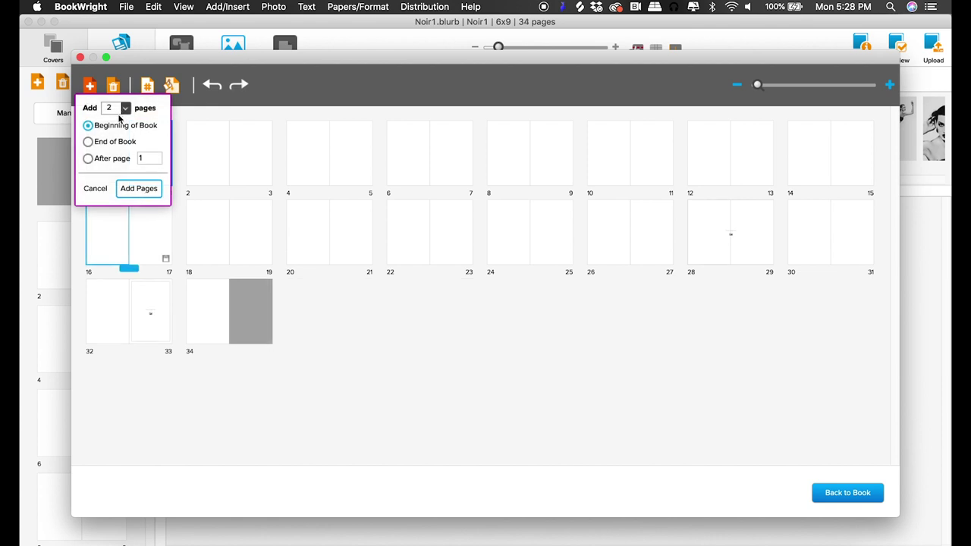
{"action": "left_click", "coordinate": [138, 188]}
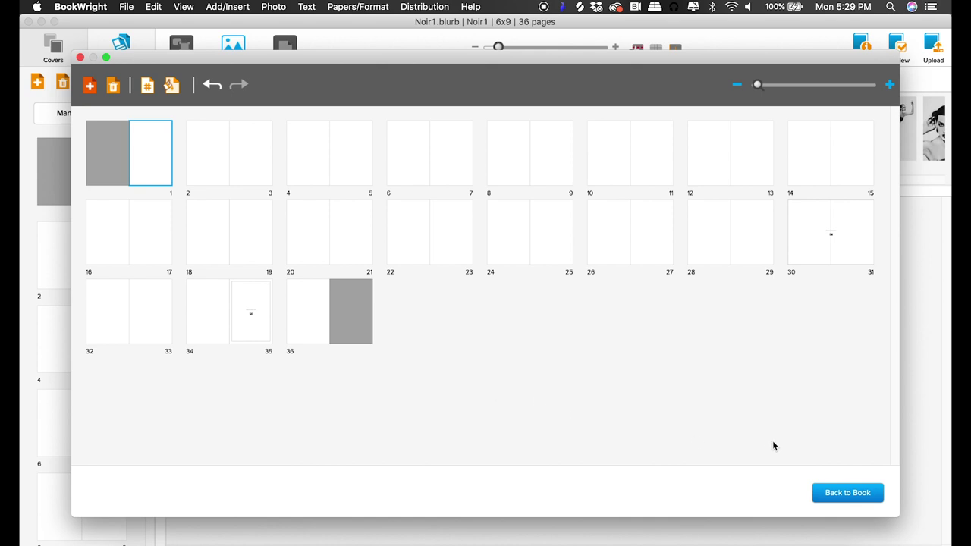
{"action": "left_click", "coordinate": [847, 493]}
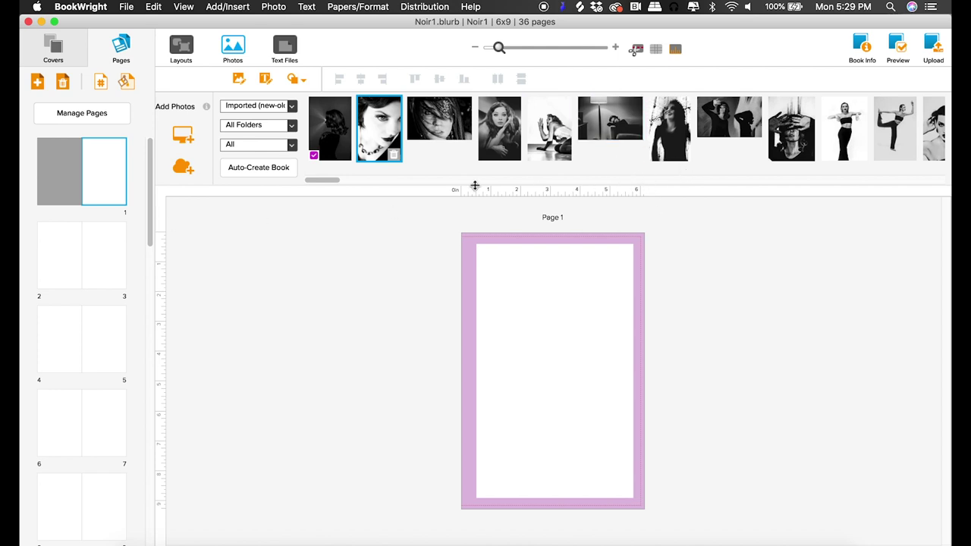
Step: Apply the full-bleed layout with one image across the two-page spread to pages 4 and 5
{"action": "left_click_drag", "start_coordinate": [328, 183], "coordinate": [341, 182]}
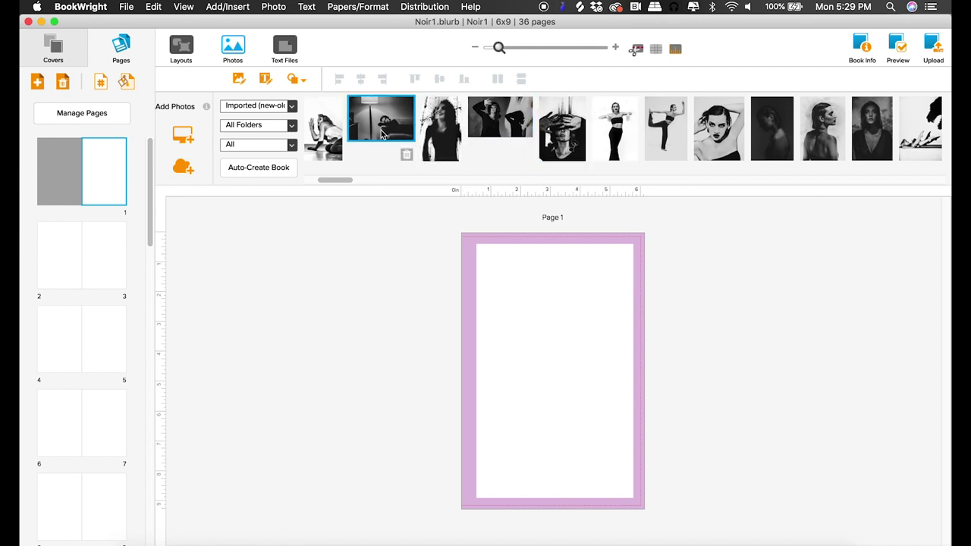
{"action": "left_click", "coordinate": [92, 350]}
{"action": "left_click", "coordinate": [182, 47]}
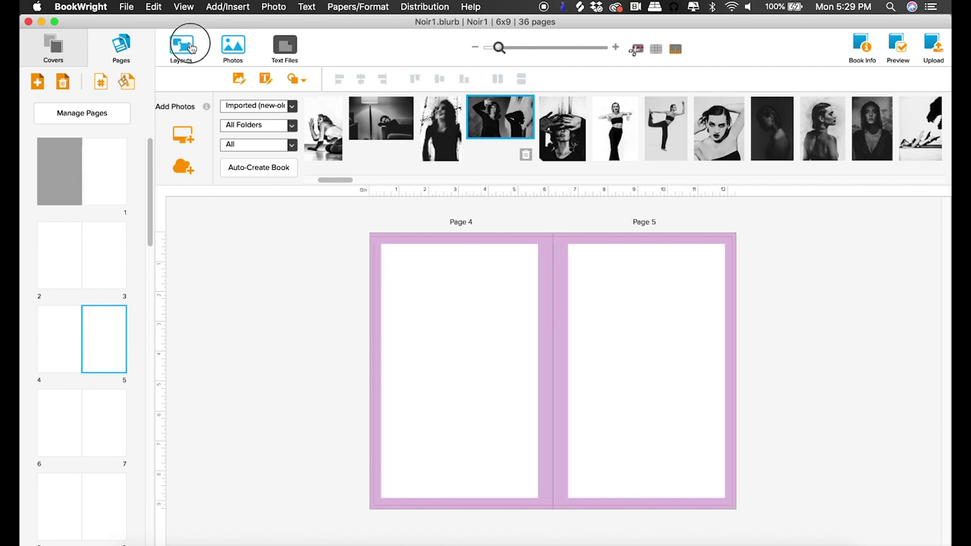
{"action": "left_click", "coordinate": [413, 135]}
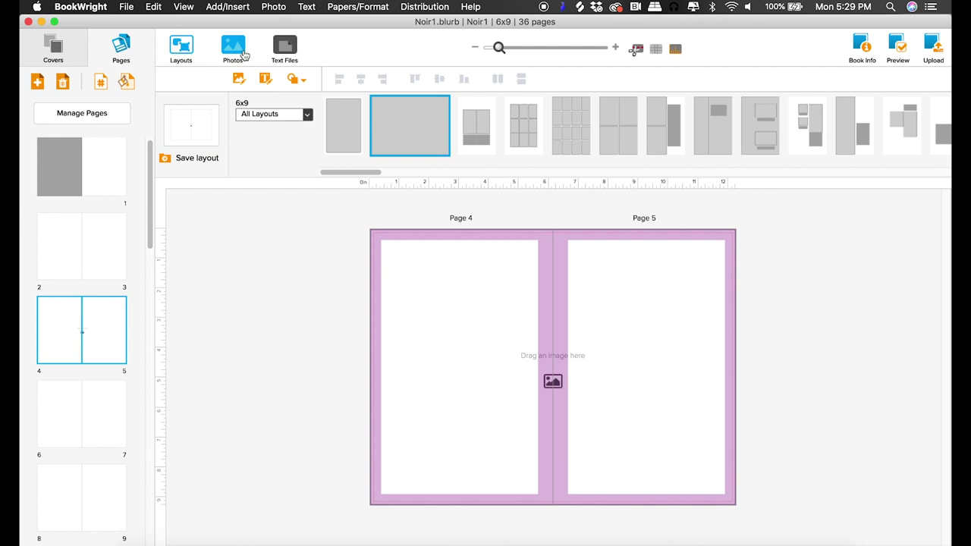
Step: Place the landscape photo of the woman in black with her shadow on page 3
{"action": "left_click", "coordinate": [233, 47]}
{"action": "left_click", "coordinate": [104, 247]}
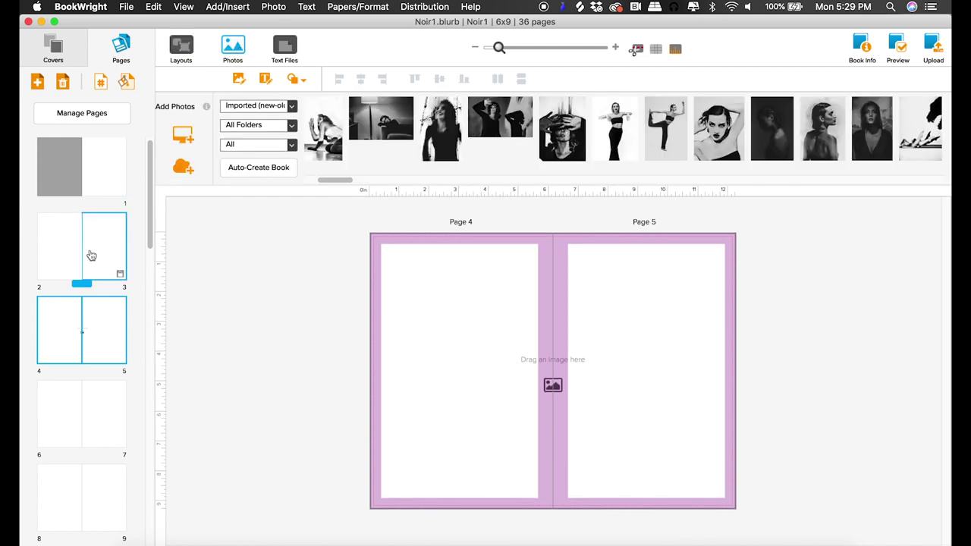
{"action": "left_click_drag", "start_coordinate": [500, 122], "coordinate": [644, 372]}
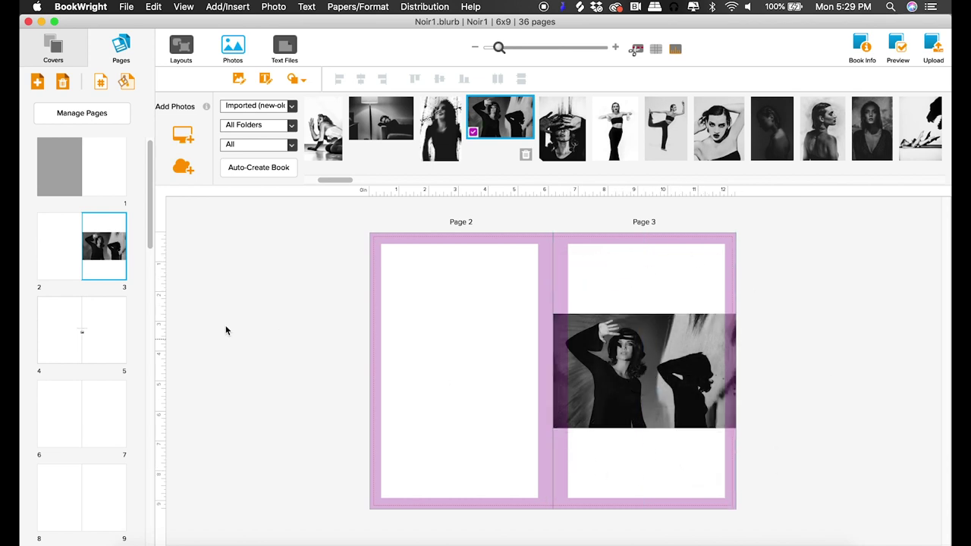
Step: Fill the two-page image frame on pages 4 and 5 with the same photo of the woman and her shadow
{"action": "left_click", "coordinate": [76, 341]}
{"action": "left_click_drag", "start_coordinate": [497, 120], "coordinate": [527, 382]}
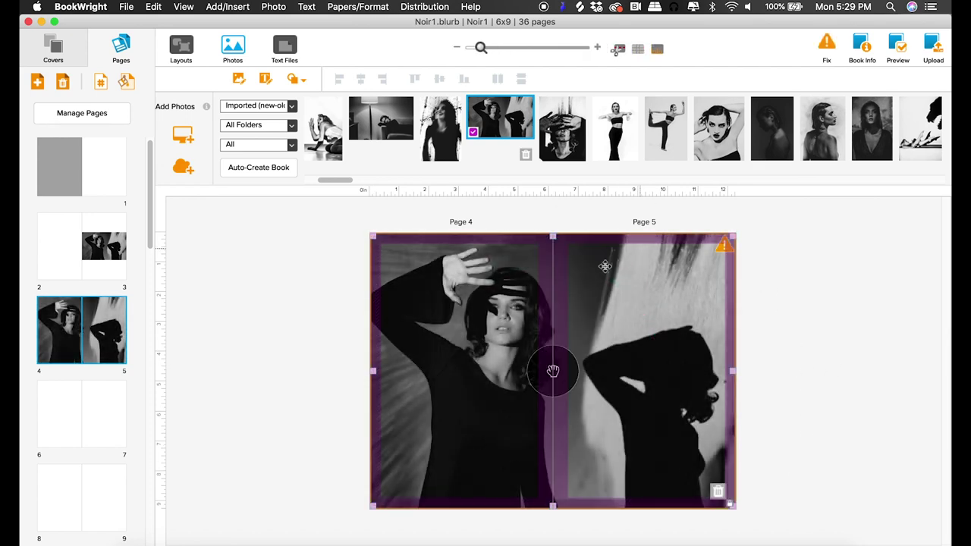
{"action": "left_click", "coordinate": [760, 464]}
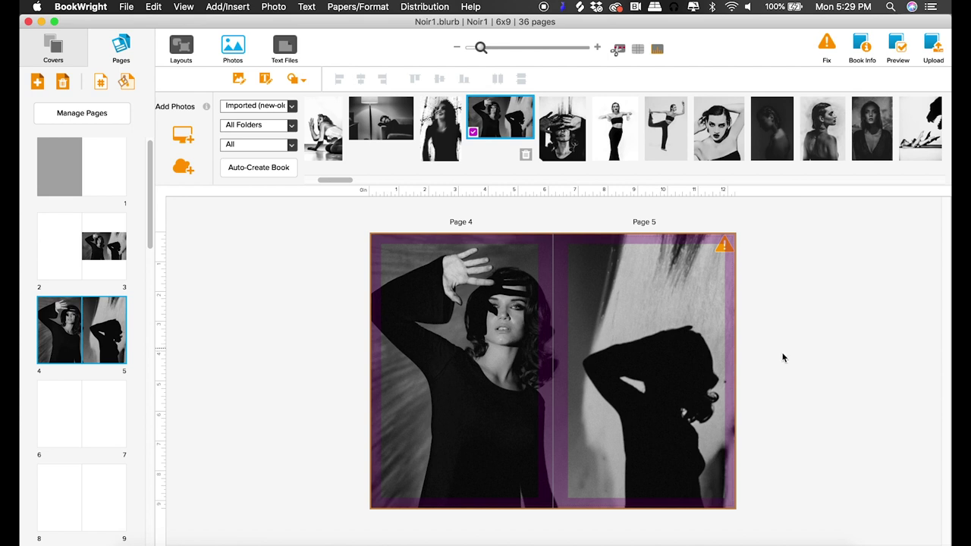
{"action": "left_click", "coordinate": [542, 425]}
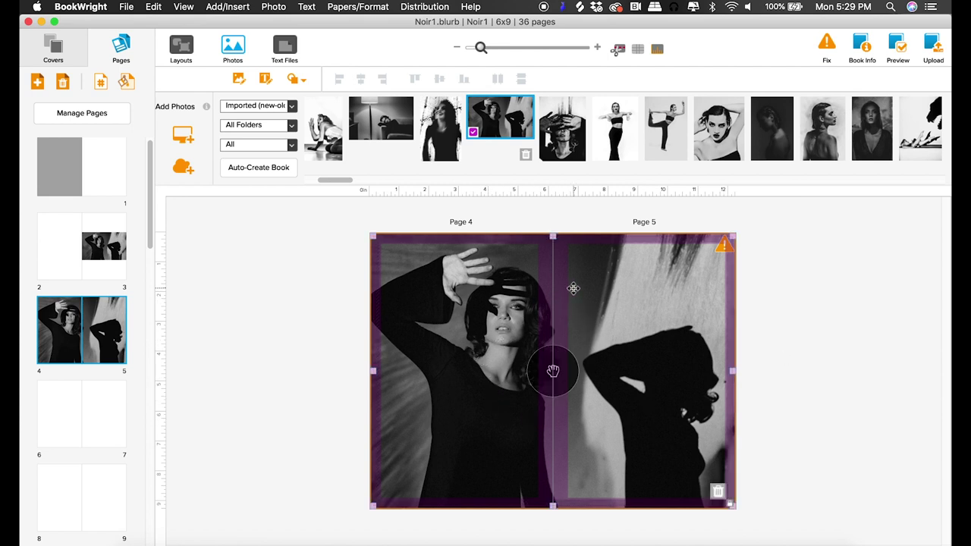
{"action": "left_click", "coordinate": [768, 322]}
{"action": "left_click", "coordinate": [697, 311]}
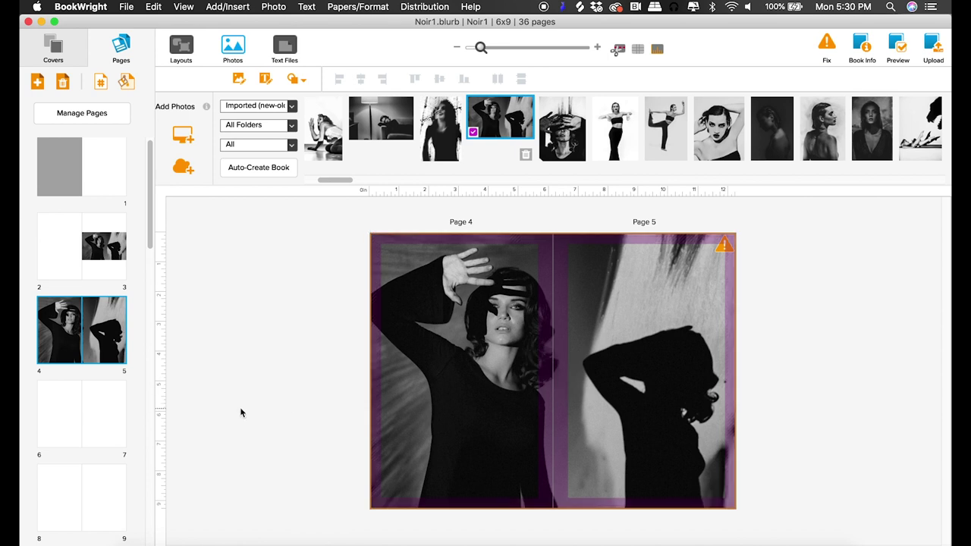
Step: Apply the full-bleed two-page image layout to pages 6 and 7 and fill it with the photo of the woman beside the floor lamp
{"action": "left_click", "coordinate": [85, 417]}
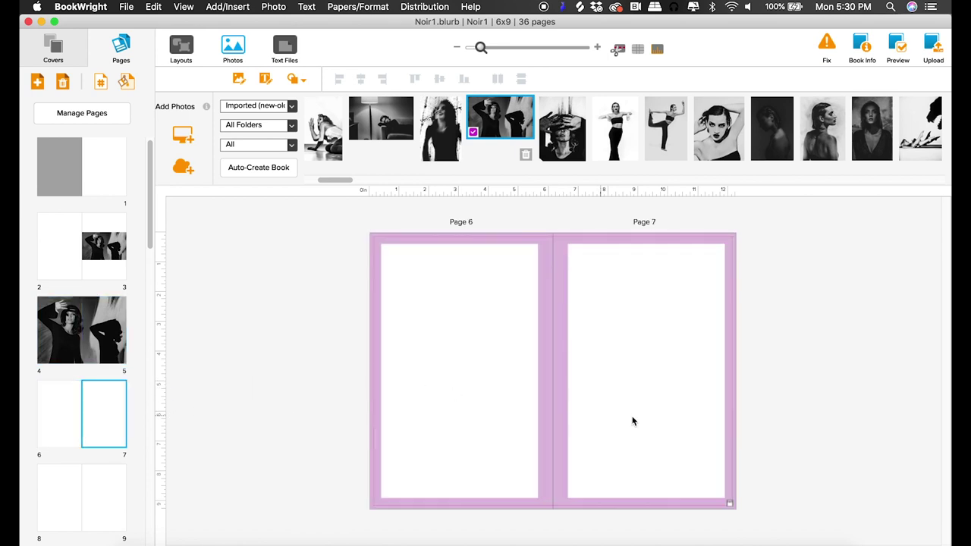
{"action": "left_click", "coordinate": [181, 47]}
{"action": "left_click", "coordinate": [408, 133]}
{"action": "left_click", "coordinate": [227, 46]}
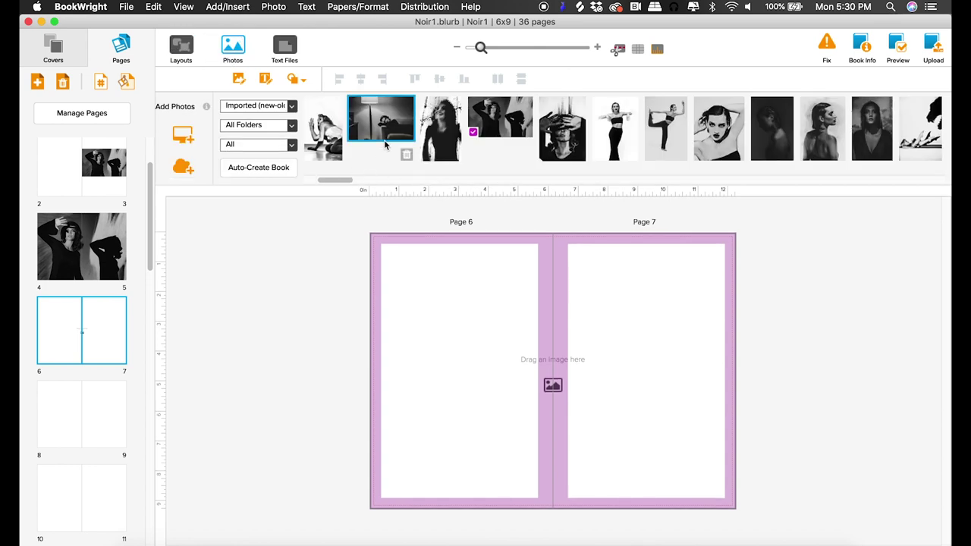
{"action": "left_click_drag", "start_coordinate": [373, 126], "coordinate": [520, 392]}
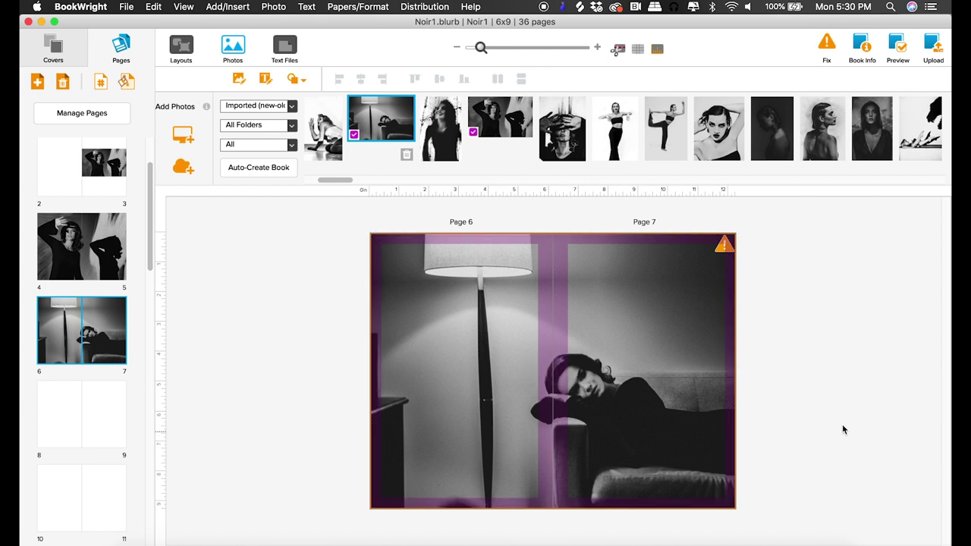
{"action": "left_click", "coordinate": [704, 361]}
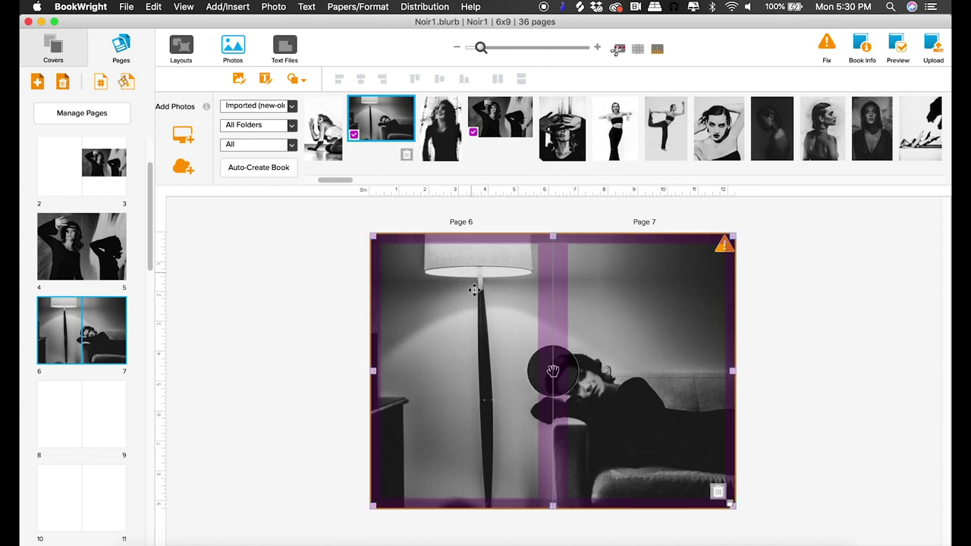
{"action": "left_click", "coordinate": [785, 411]}
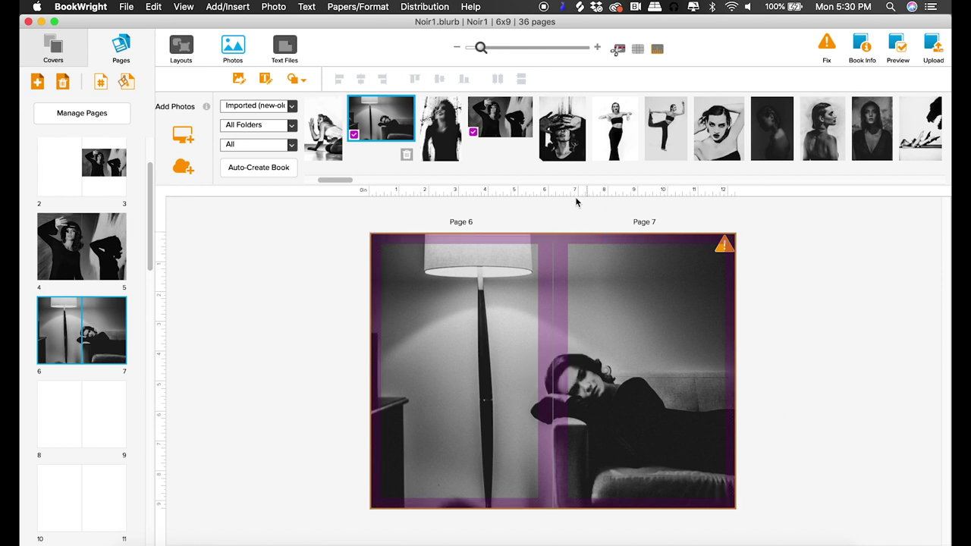
{"action": "left_click", "coordinate": [553, 238]}
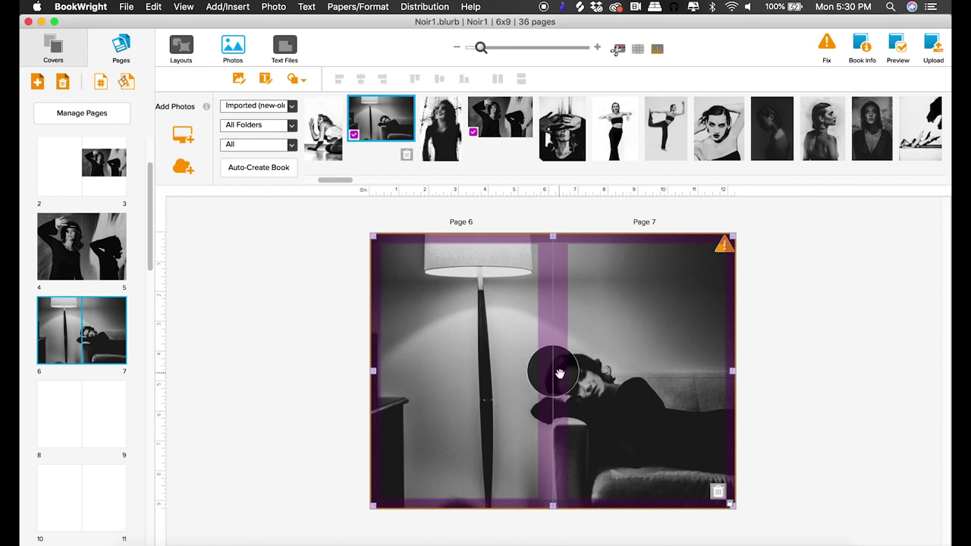
{"action": "left_click", "coordinate": [793, 480]}
{"action": "left_click", "coordinate": [583, 393]}
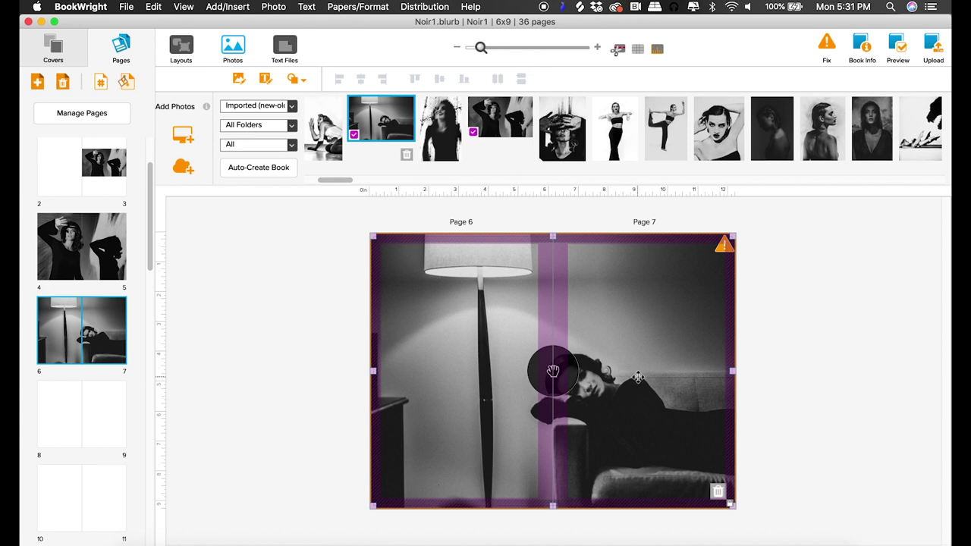
Step: Remove the floor-lamp photo from the two-page frame on pages 6 and 7 and preview the original image
{"action": "left_click", "coordinate": [717, 493]}
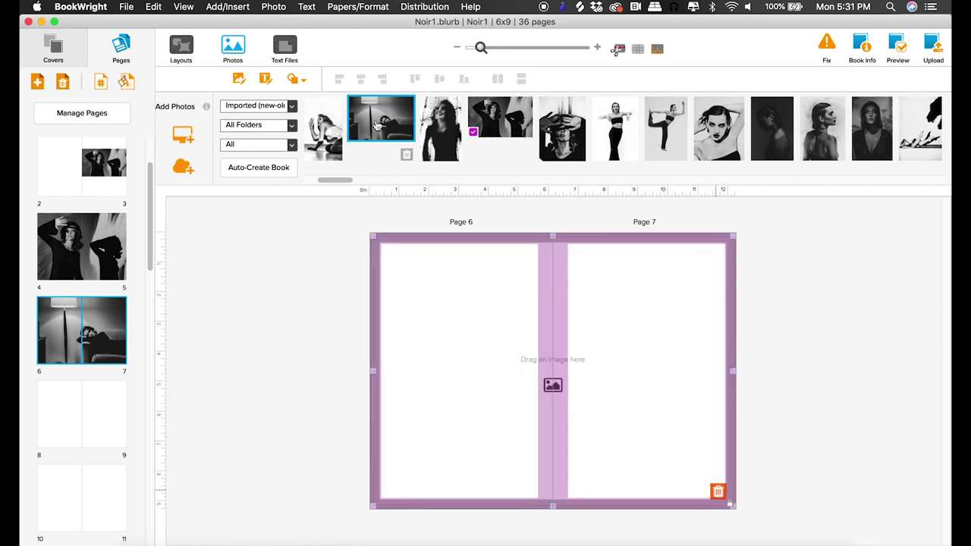
{"action": "mouse_move", "coordinate": [377, 134]}
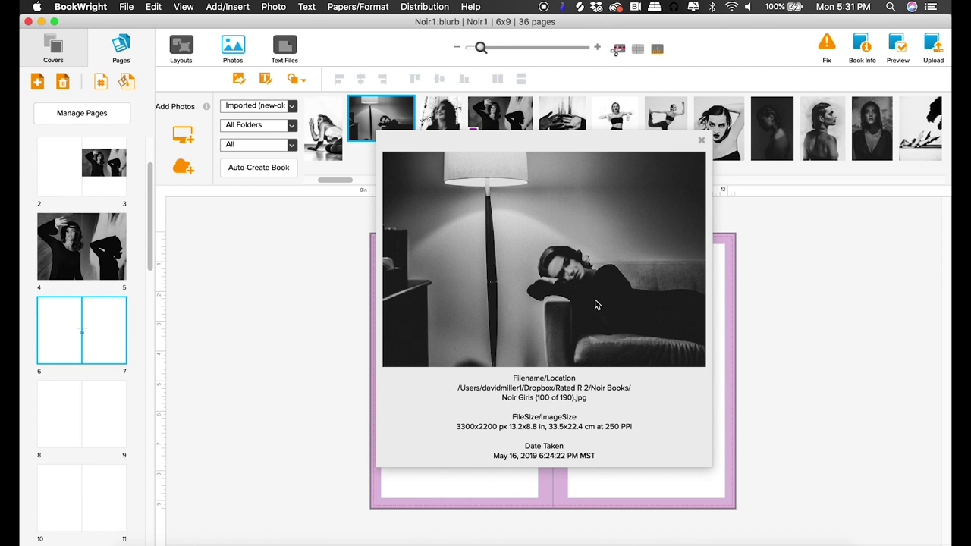
{"action": "left_click", "coordinate": [700, 139]}
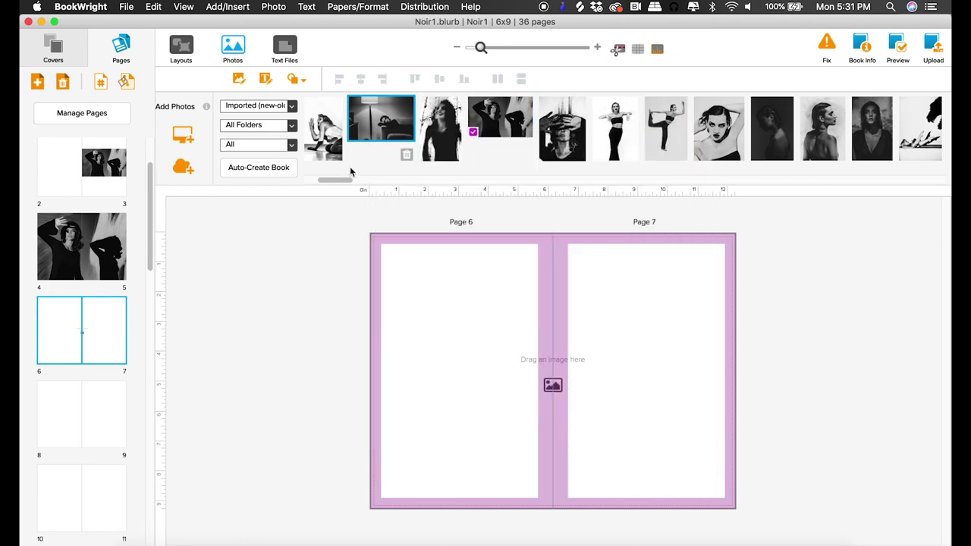
Step: Fill the two-page frame on pages 6 and 7 with the landscape photo of the woman in a striped shirt among light spots
{"action": "left_click_drag", "start_coordinate": [334, 181], "coordinate": [380, 182]}
{"action": "left_click_drag", "start_coordinate": [595, 121], "coordinate": [537, 326]}
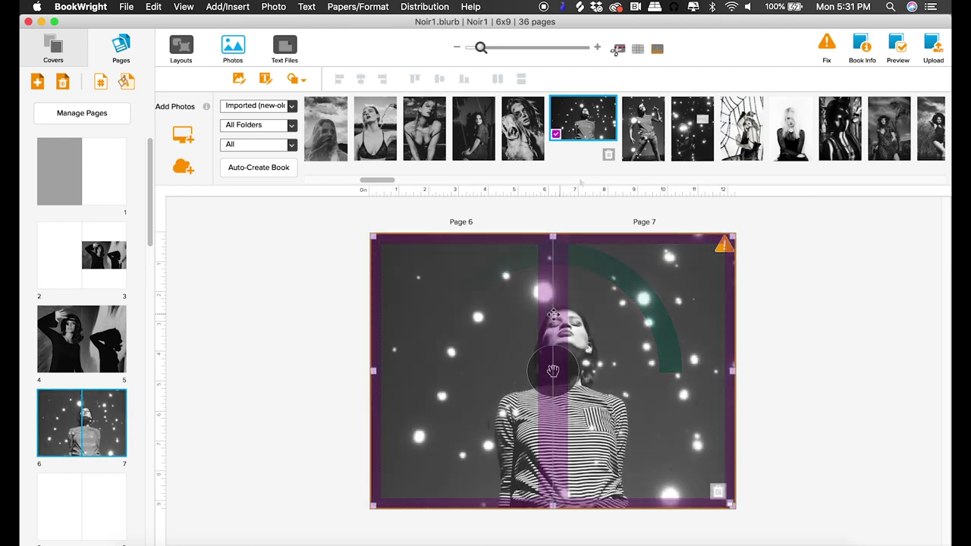
{"action": "left_click", "coordinate": [552, 372]}
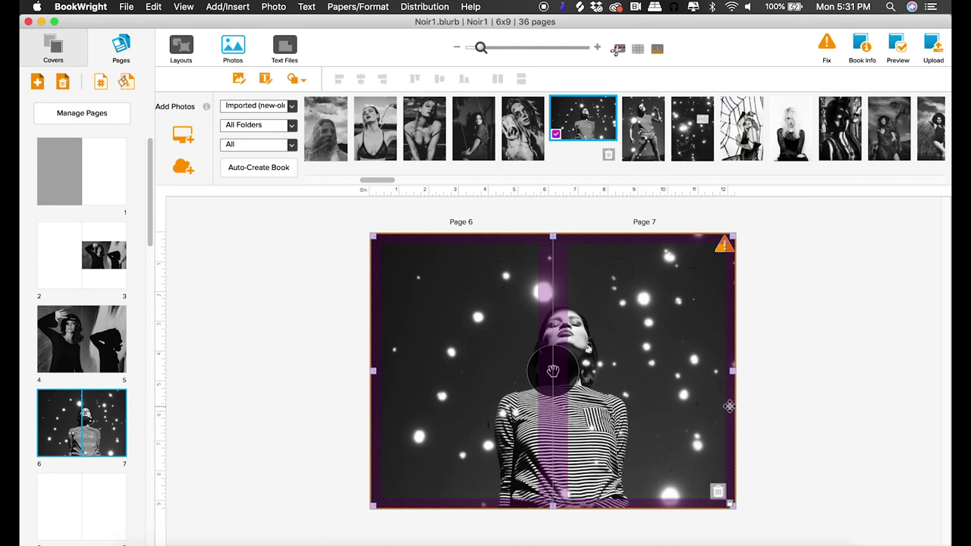
Step: Try shifting and widening the photo frame across pages 6 and 7 to move the woman in the striped shirt off the gutter
{"action": "left_click_drag", "start_coordinate": [633, 389], "coordinate": [566, 388]}
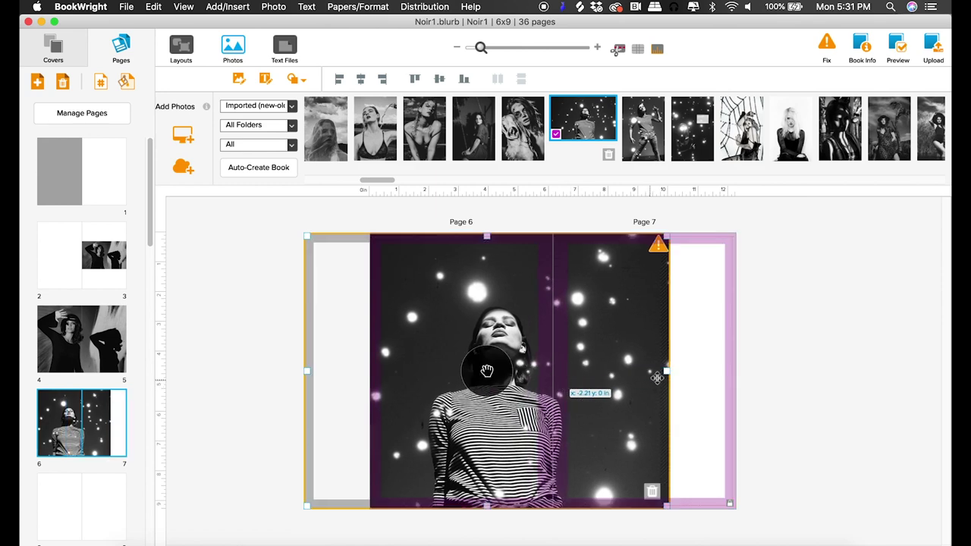
{"action": "left_click_drag", "start_coordinate": [668, 369], "coordinate": [745, 356]}
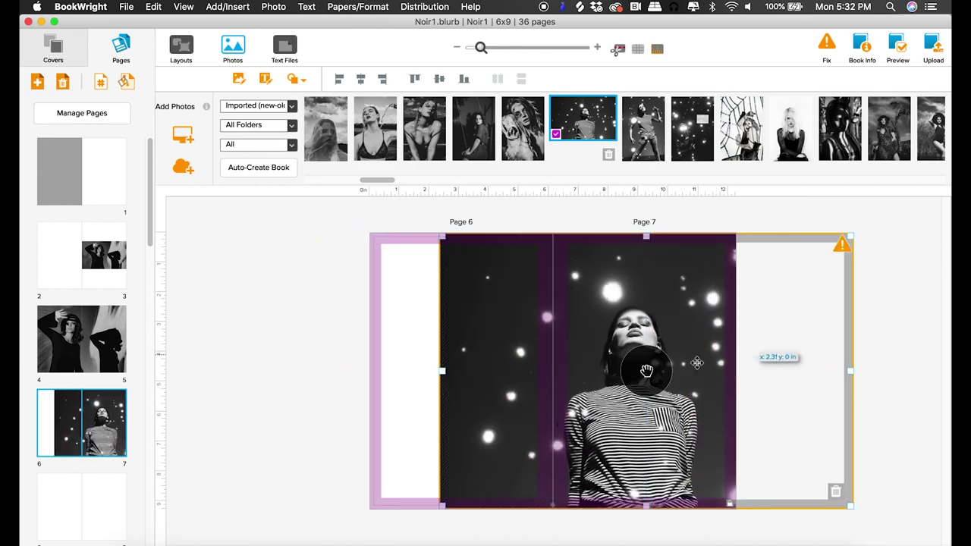
{"action": "left_click_drag", "start_coordinate": [448, 370], "coordinate": [568, 433]}
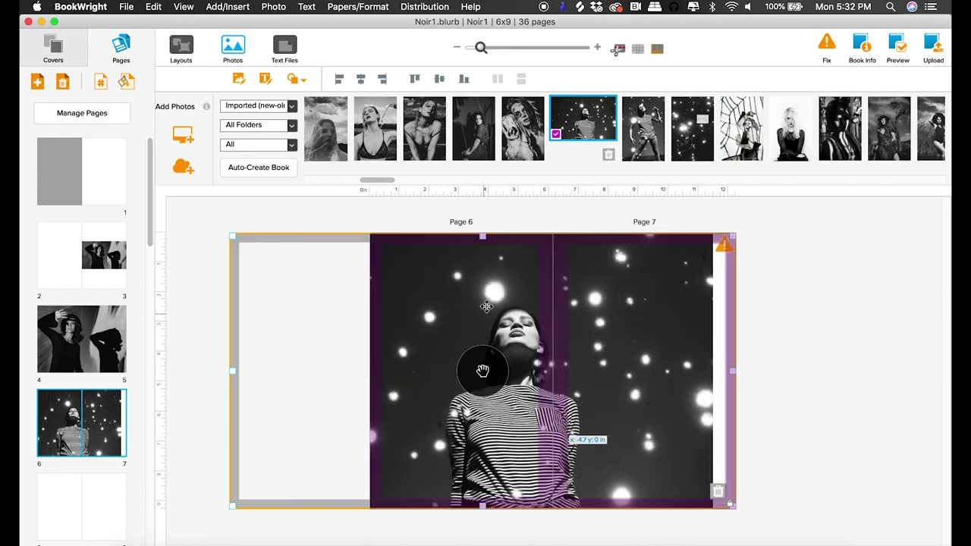
{"action": "left_click_drag", "start_coordinate": [657, 333], "coordinate": [657, 331]}
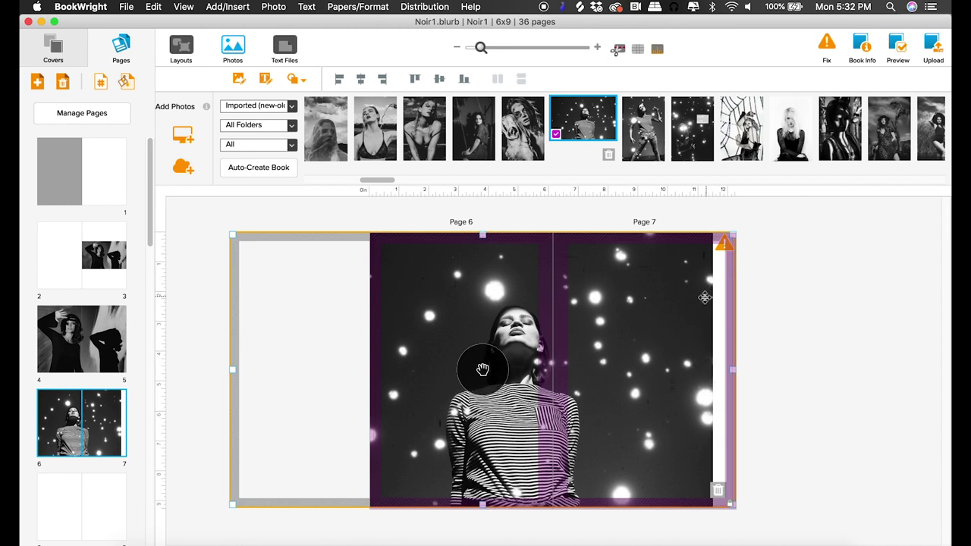
{"action": "left_click_drag", "start_coordinate": [605, 359], "coordinate": [680, 359]}
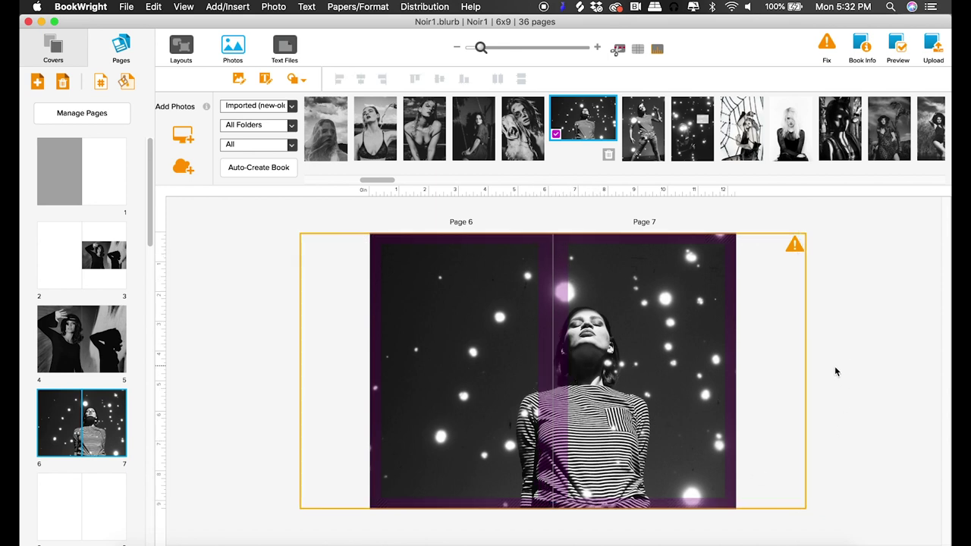
Step: Remove the striped-shirt photo and its two-page image frame from pages 6 and 7
{"action": "key", "text": "Delete"}
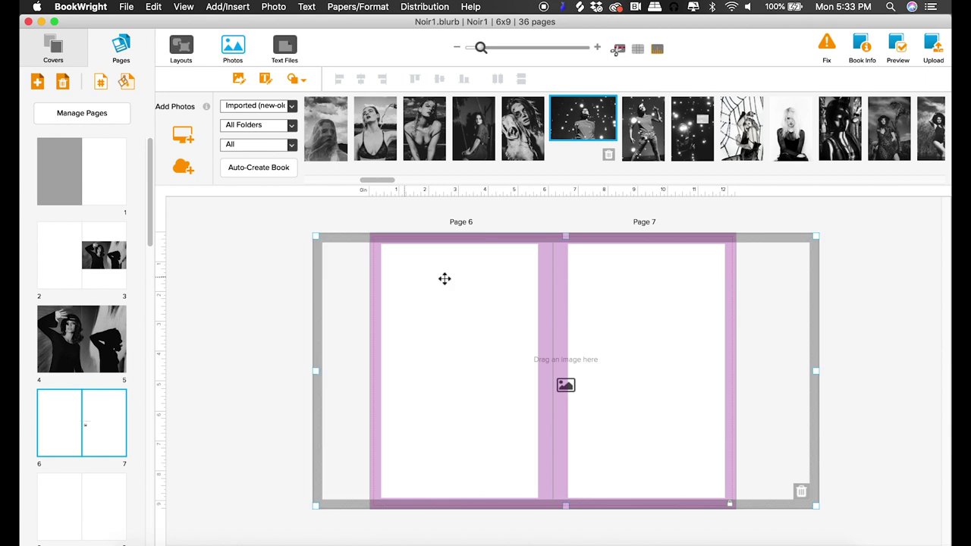
{"action": "left_click", "coordinate": [801, 491]}
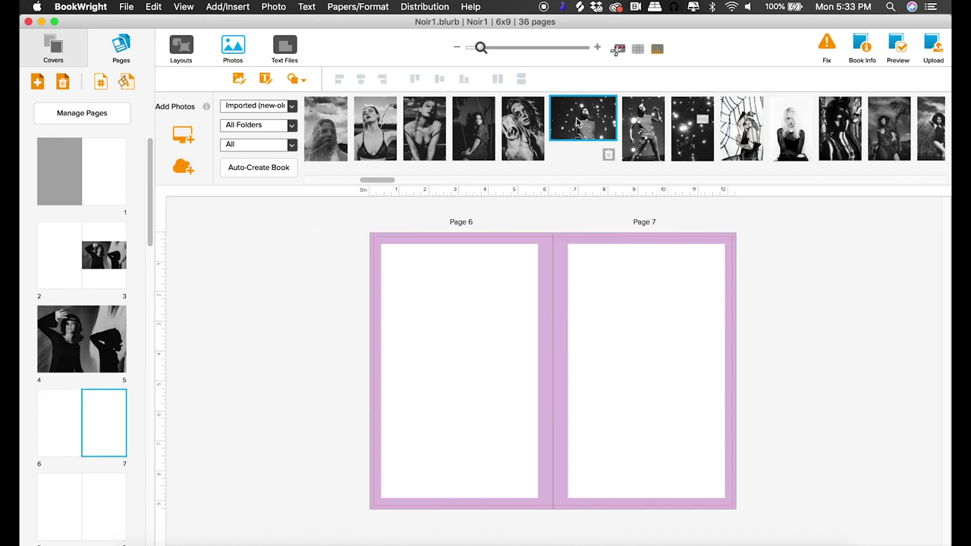
Step: Place the portrait photo Noir Girls (118 of 190), showing the woman in a striped shirt and jeans, on page 6 and enlarge it to full bleed
{"action": "mouse_move", "coordinate": [643, 123]}
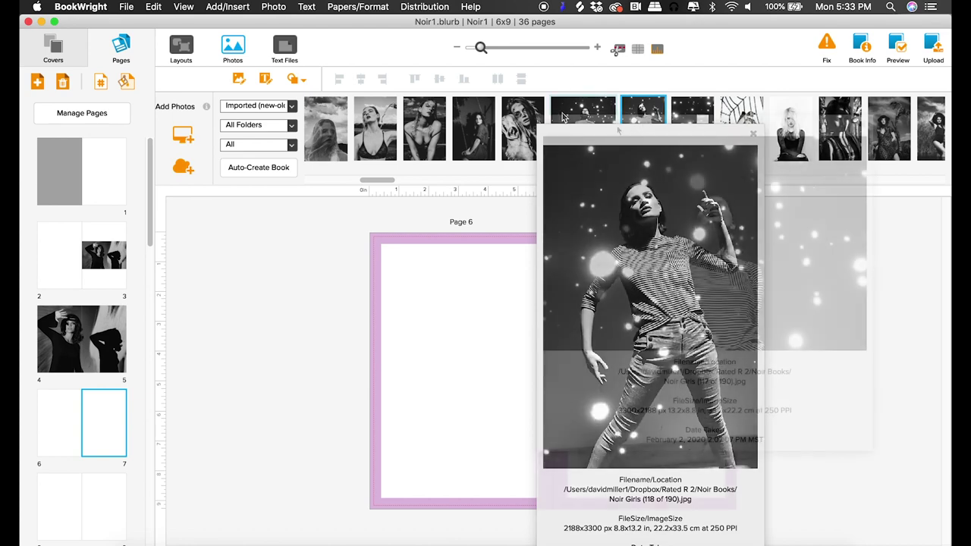
{"action": "mouse_move", "coordinate": [563, 116]}
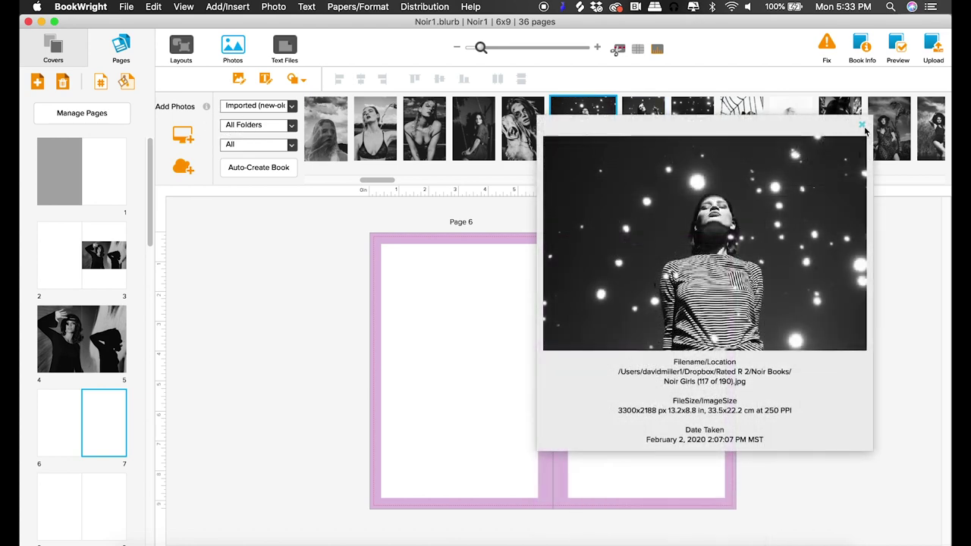
{"action": "left_click", "coordinate": [862, 124]}
{"action": "mouse_move", "coordinate": [629, 115]}
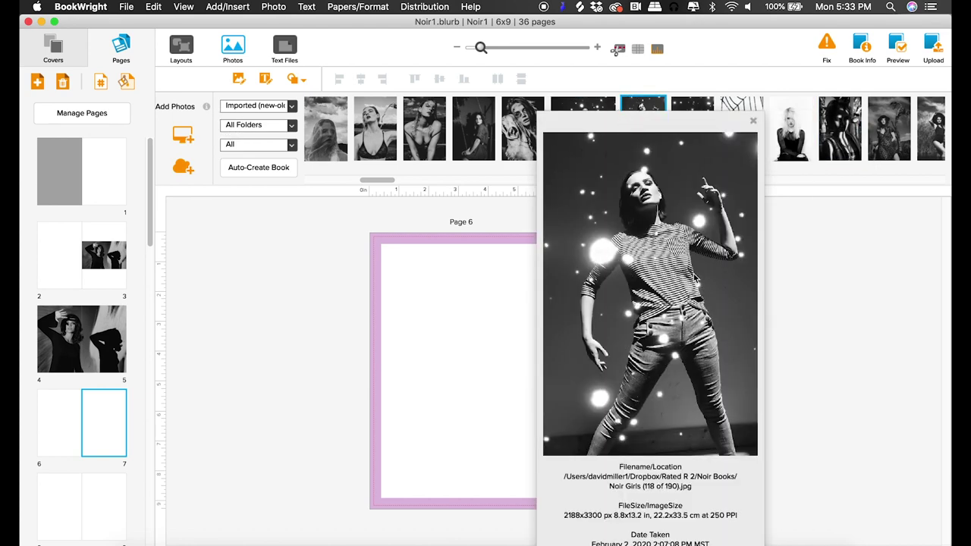
{"action": "left_click", "coordinate": [752, 122]}
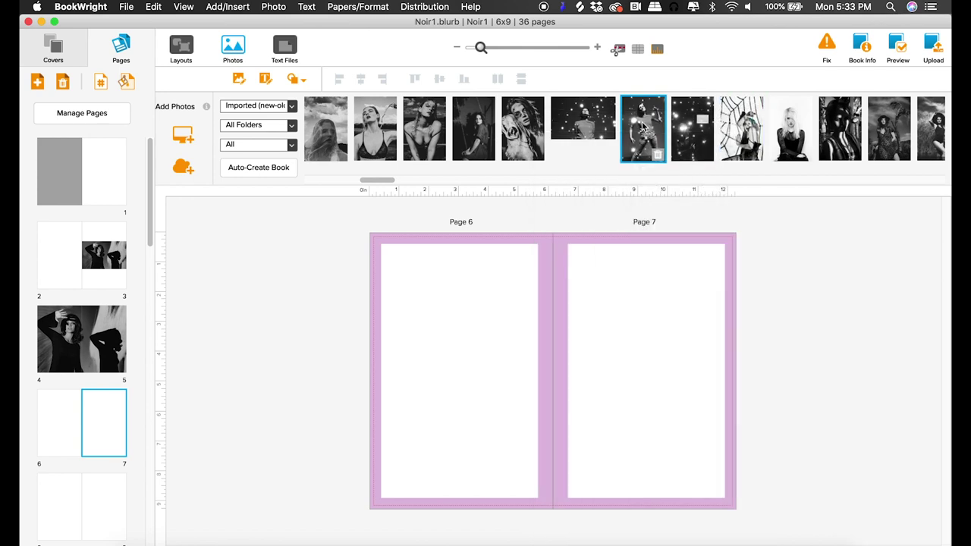
{"action": "left_click_drag", "start_coordinate": [643, 128], "coordinate": [445, 336]}
{"action": "left_click_drag", "start_coordinate": [537, 485], "coordinate": [548, 505]}
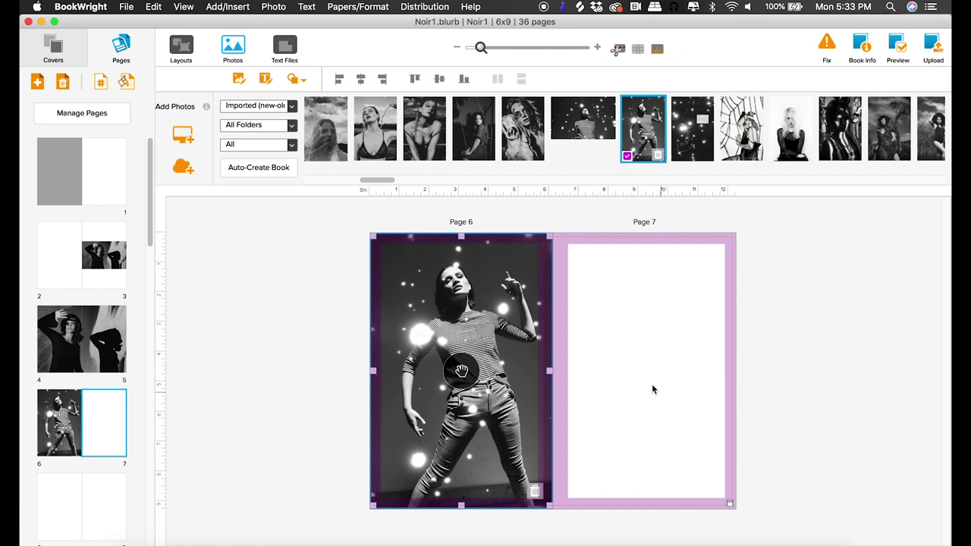
{"action": "left_click", "coordinate": [331, 342]}
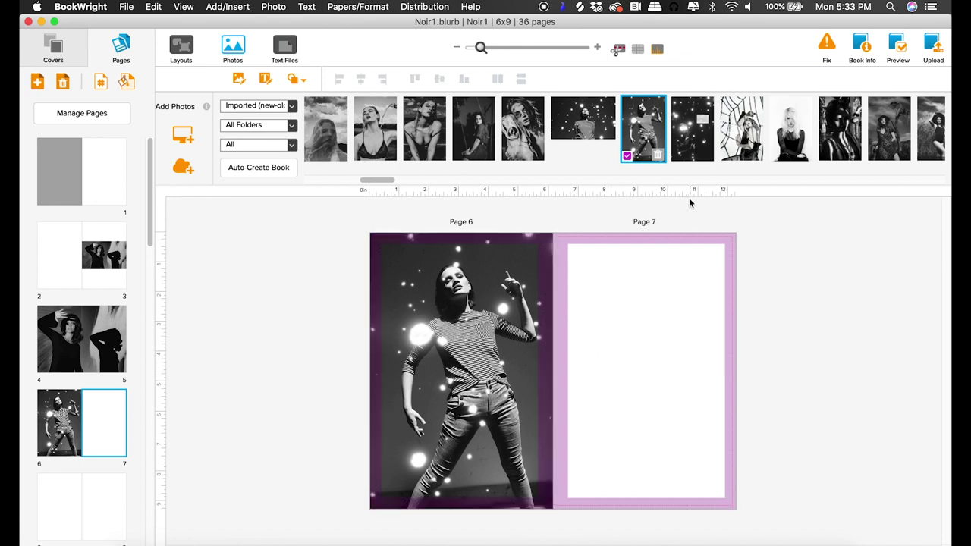
Step: Place the dark portrait photo with light spots and a pale rectangle on page 7 and enlarge it to full bleed
{"action": "left_click_drag", "start_coordinate": [681, 125], "coordinate": [649, 329]}
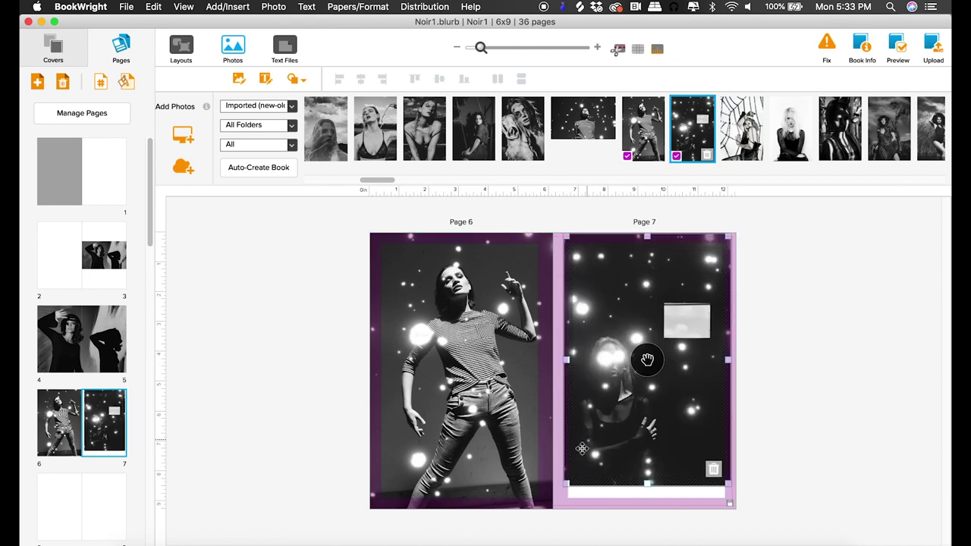
{"action": "left_click_drag", "start_coordinate": [568, 484], "coordinate": [554, 502]}
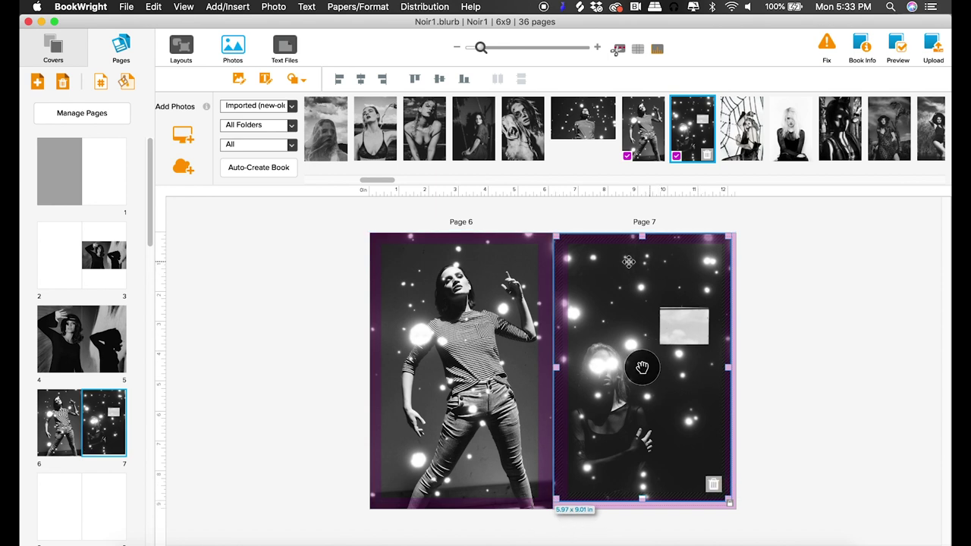
{"action": "mouse_move", "coordinate": [728, 499]}
{"action": "left_mouse_down"}
{"action": "mouse_move", "coordinate": [736, 516]}
{"action": "mouse_move", "coordinate": [733, 506]}
{"action": "left_mouse_up"}
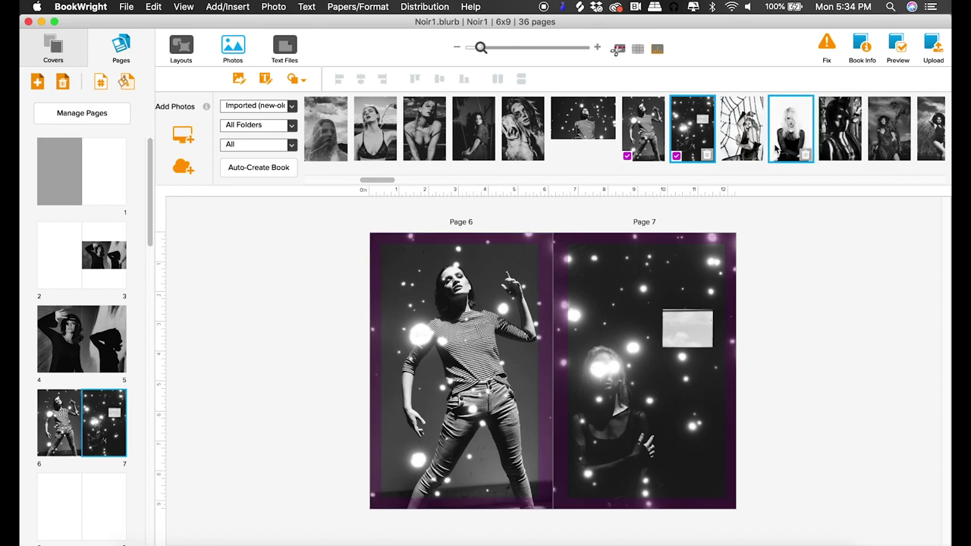
Step: Browse further through the imported photos and preview the portraits Noir Girls (158 of 190) and Noir Girls (138 of 190)
{"action": "left_click_drag", "start_coordinate": [388, 185], "coordinate": [500, 179]}
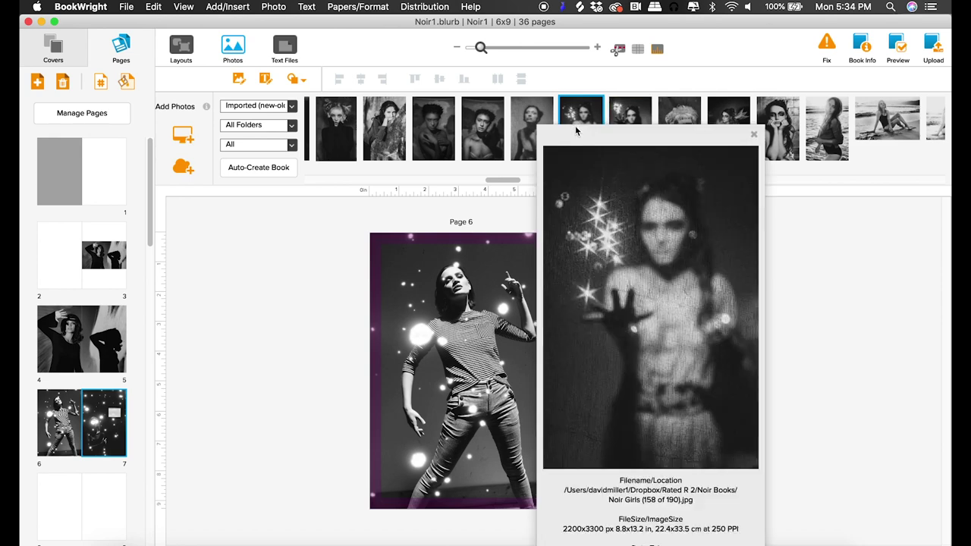
{"action": "left_click_drag", "start_coordinate": [500, 179], "coordinate": [446, 173]}
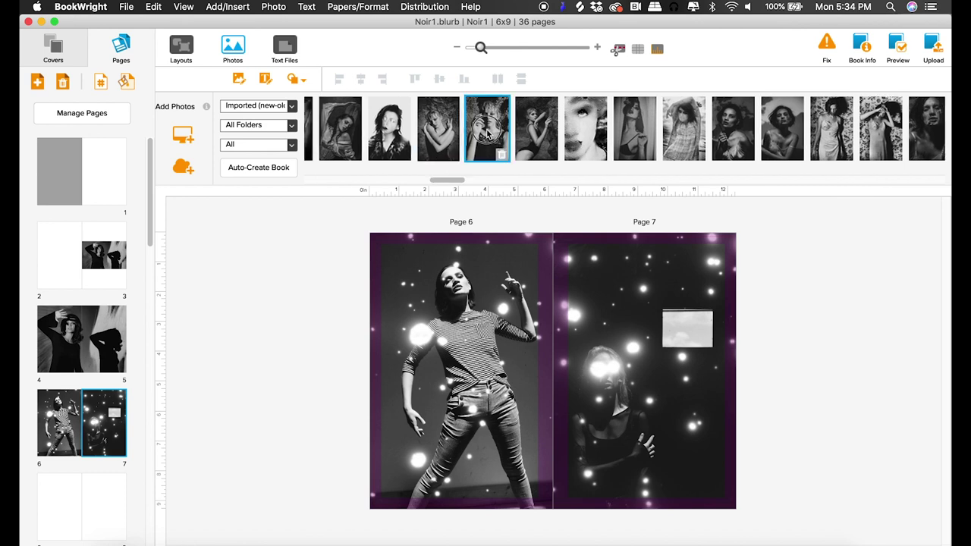
{"action": "mouse_move", "coordinate": [487, 140]}
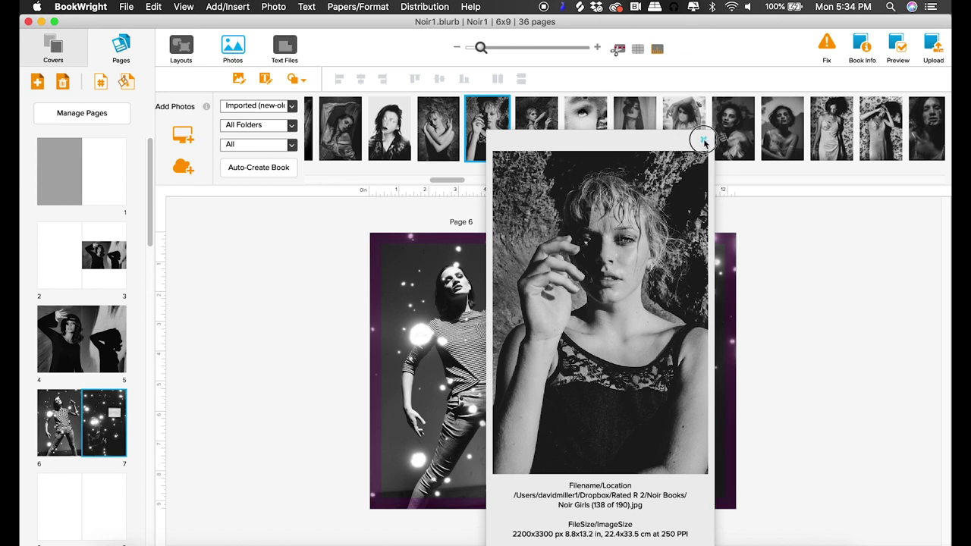
{"action": "mouse_move", "coordinate": [727, 135]}
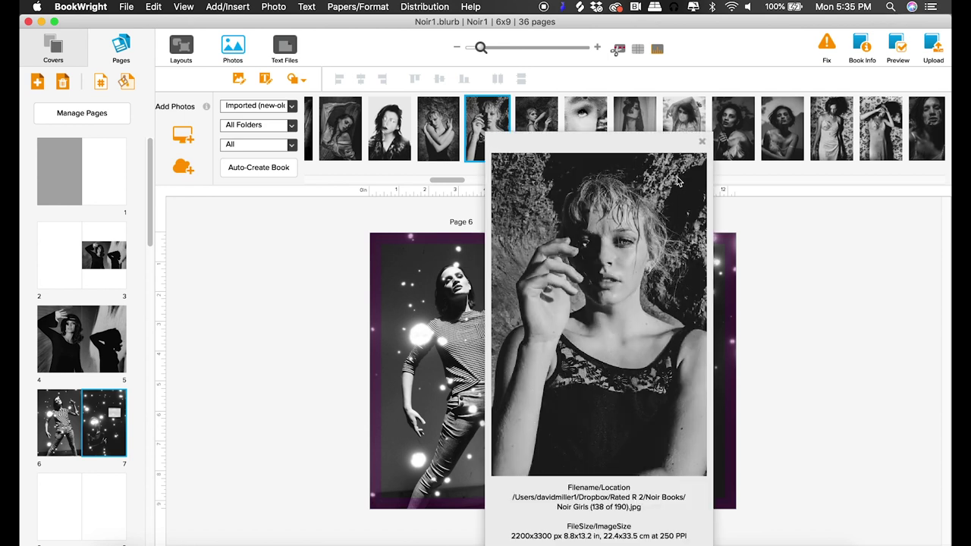
Step: Place Noir Girls (138 of 190) on page 8 and the dark satin-dress portrait on page 9, enlarging the page 9 photo to full bleed
{"action": "left_click", "coordinate": [95, 495]}
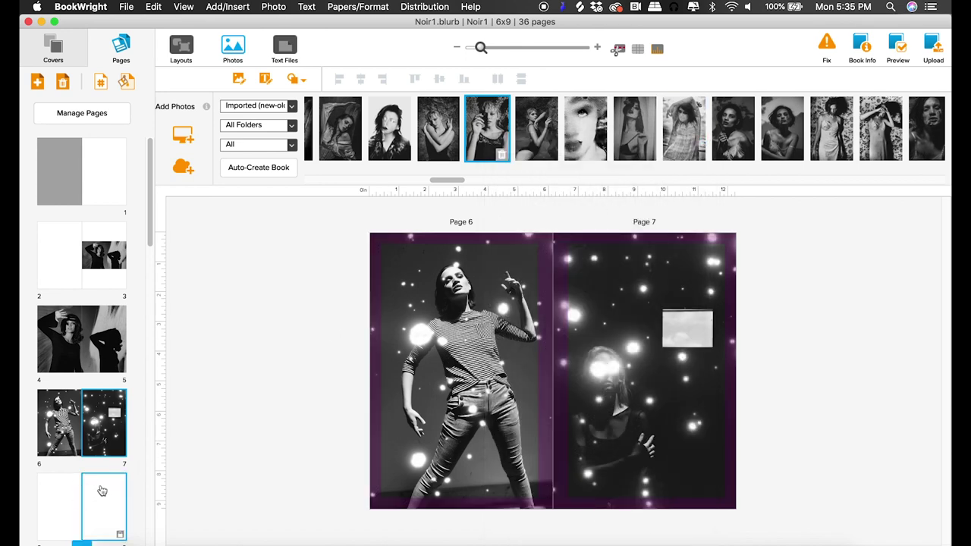
{"action": "left_click_drag", "start_coordinate": [477, 118], "coordinate": [470, 341]}
{"action": "left_click_drag", "start_coordinate": [726, 127], "coordinate": [639, 326]}
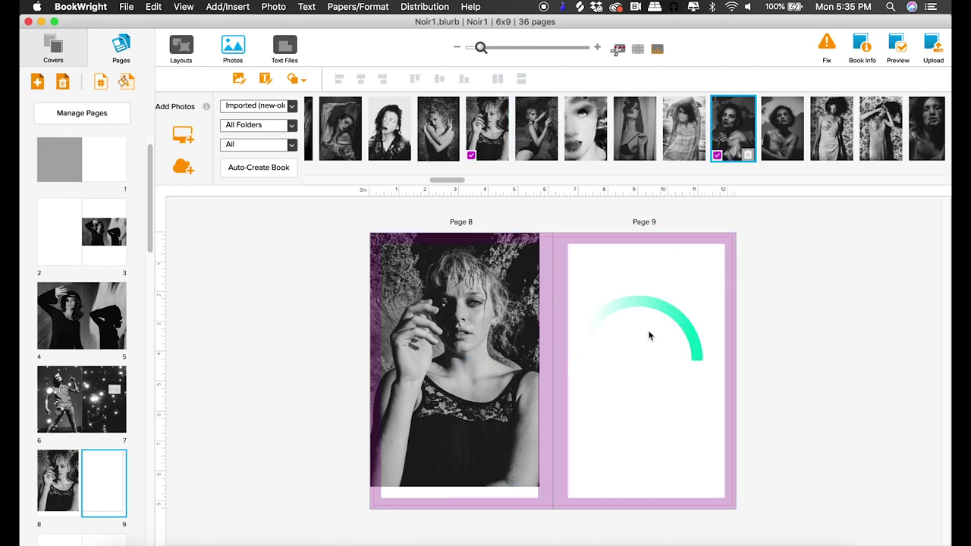
{"action": "left_click_drag", "start_coordinate": [719, 483], "coordinate": [730, 505]}
Step: Enlarge the photo of the woman in the black lace top on page 8 to full bleed
{"action": "left_click", "coordinate": [493, 421]}
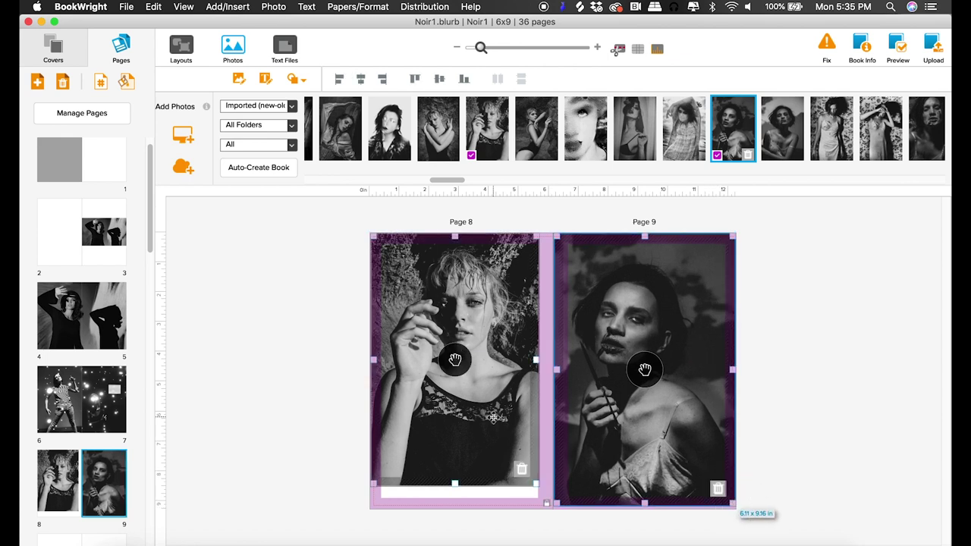
{"action": "double_click", "coordinate": [472, 455]}
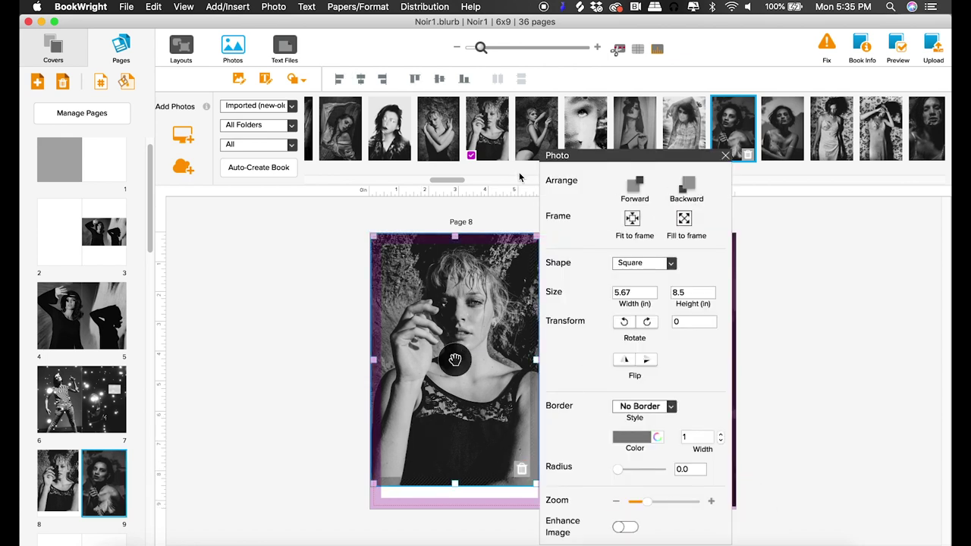
{"action": "left_click", "coordinate": [725, 156]}
{"action": "left_click", "coordinate": [850, 385]}
{"action": "left_click", "coordinate": [634, 353]}
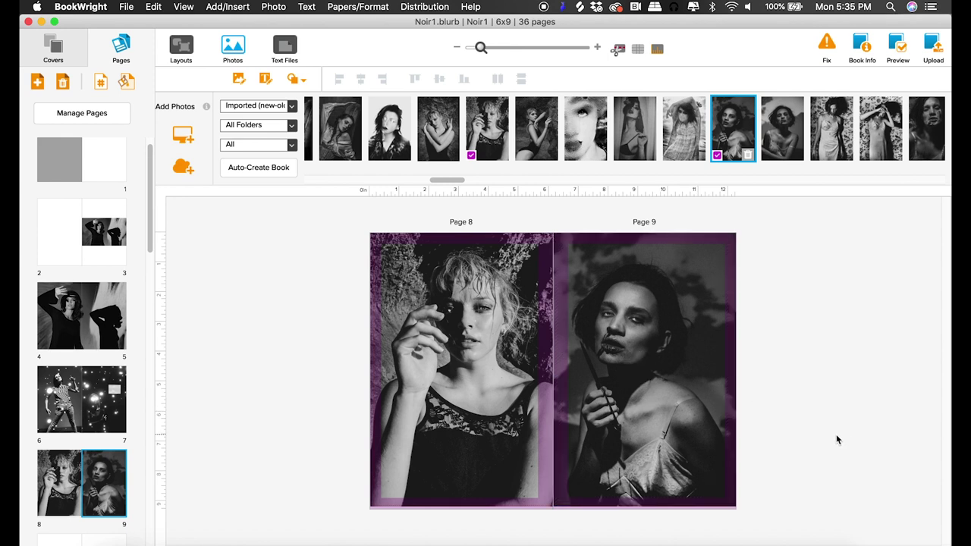
Step: Replace the page 7 photo with the portrait of the long-haired woman reaching out beside sparkling lights
{"action": "left_click", "coordinate": [82, 411]}
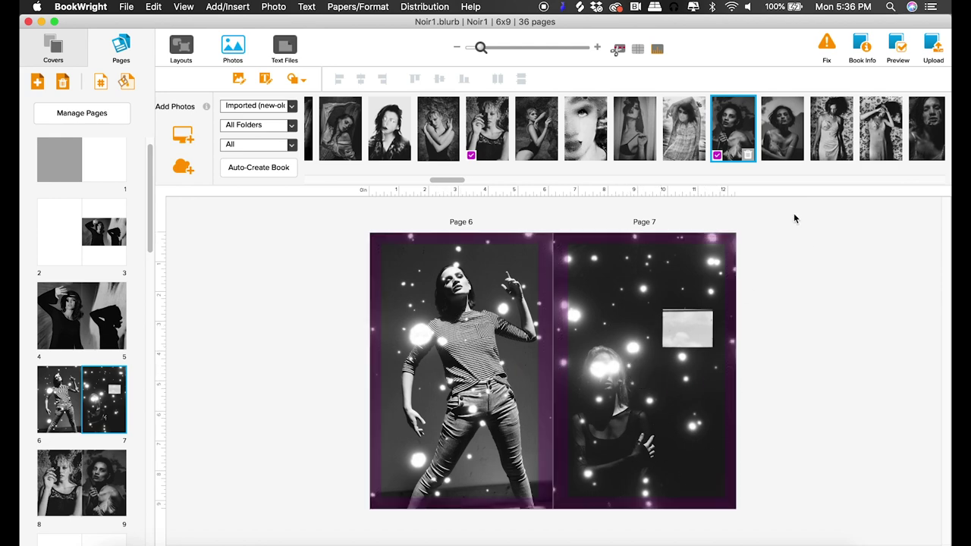
{"action": "left_click_drag", "start_coordinate": [446, 183], "coordinate": [505, 185]}
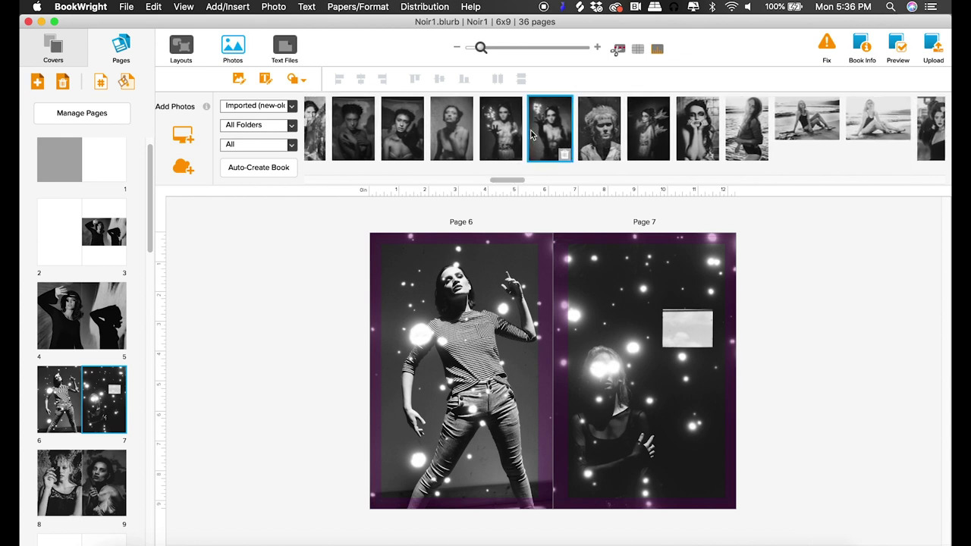
{"action": "left_click_drag", "start_coordinate": [540, 128], "coordinate": [618, 324]}
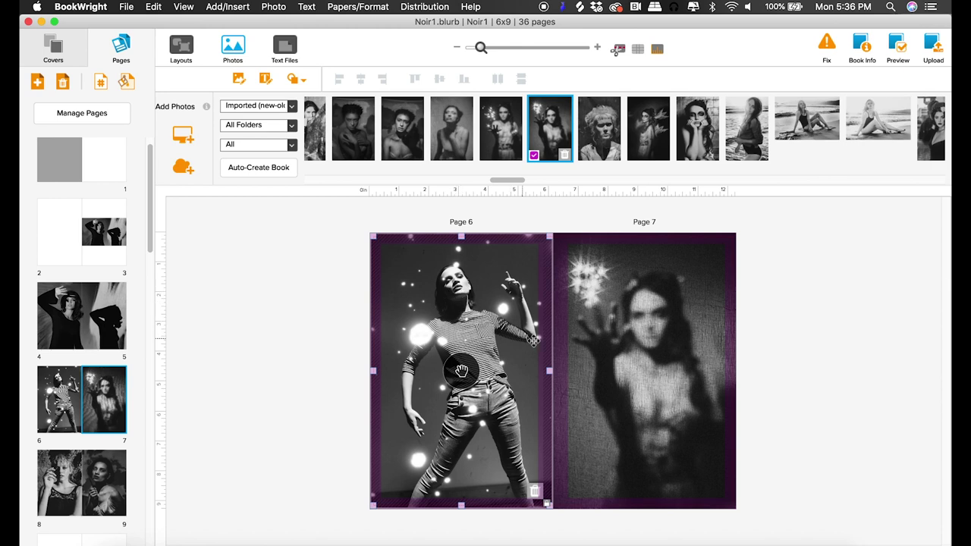
Step: Remove the landscape photo from page 3 and open the blank spread of pages 10 and 11
{"action": "left_click", "coordinate": [104, 232]}
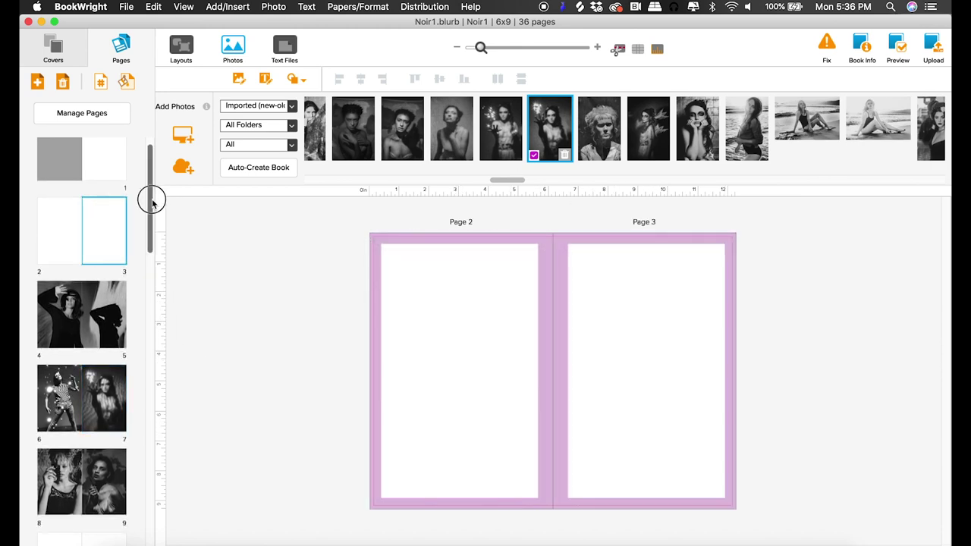
{"action": "left_click_drag", "start_coordinate": [152, 203], "coordinate": [162, 256]}
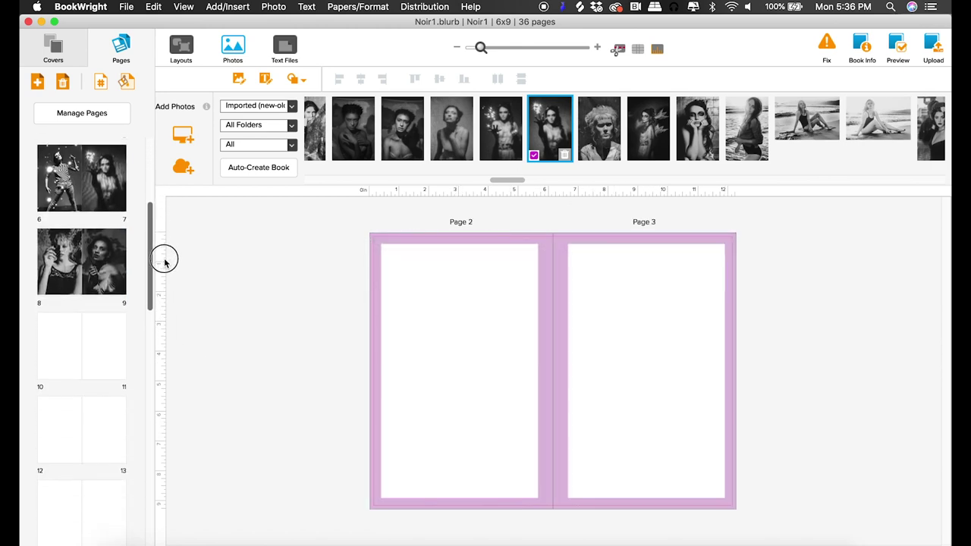
{"action": "left_click", "coordinate": [78, 329]}
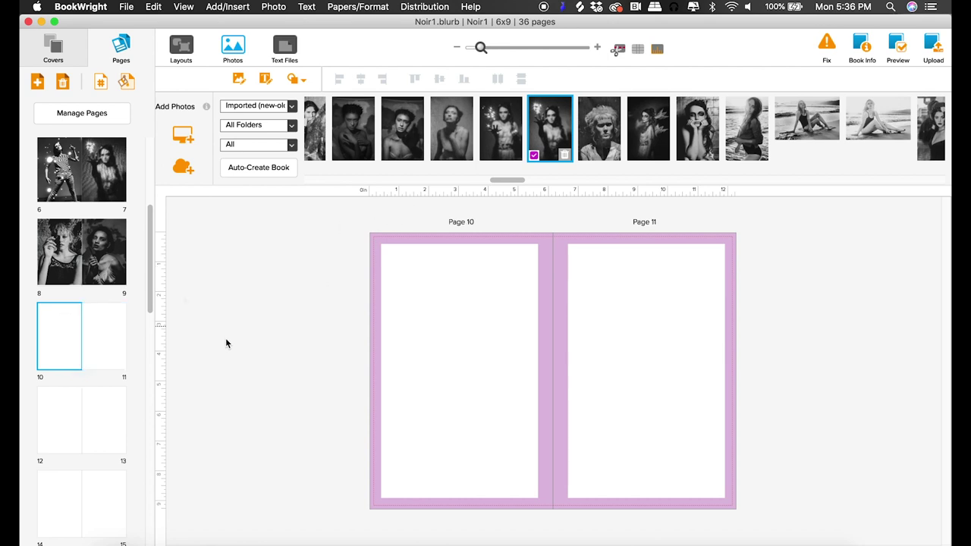
Step: Preview the motion-blurred portraits Noir Girls (147 of 190), (148 of 190), (149 of 190) and (151 of 190) among the imported photos
{"action": "left_click_drag", "start_coordinate": [497, 183], "coordinate": [462, 179]}
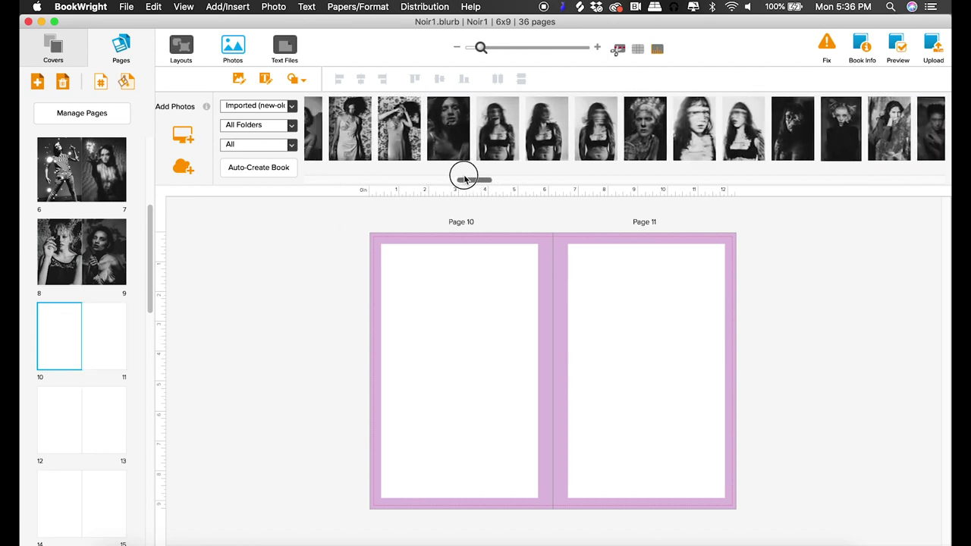
{"action": "mouse_move", "coordinate": [504, 122]}
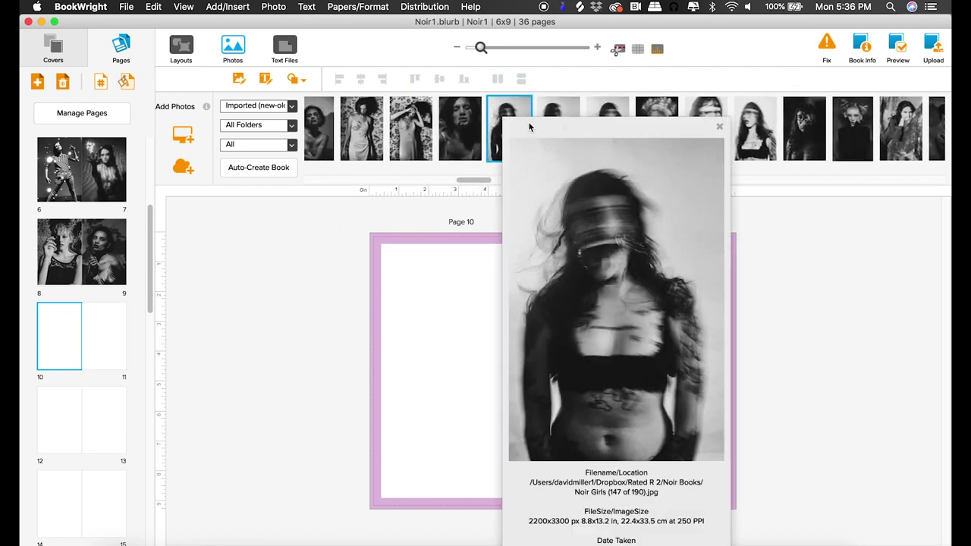
{"action": "left_click", "coordinate": [720, 127]}
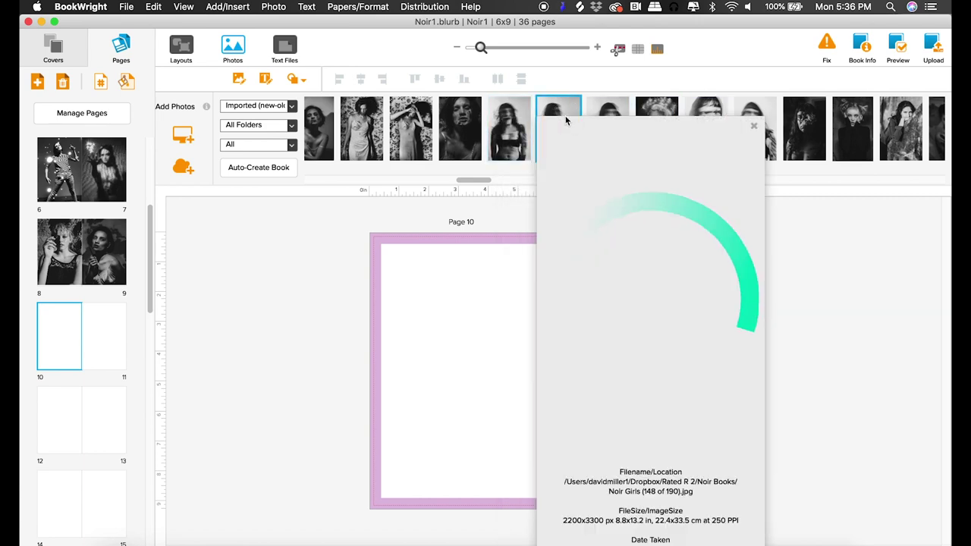
{"action": "mouse_move", "coordinate": [607, 125]}
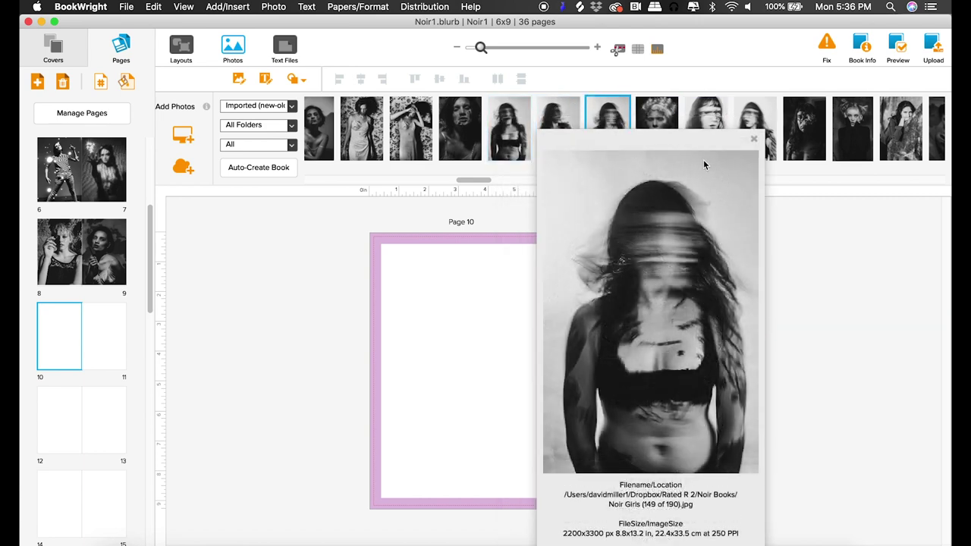
{"action": "left_click", "coordinate": [751, 141]}
{"action": "mouse_move", "coordinate": [753, 135]}
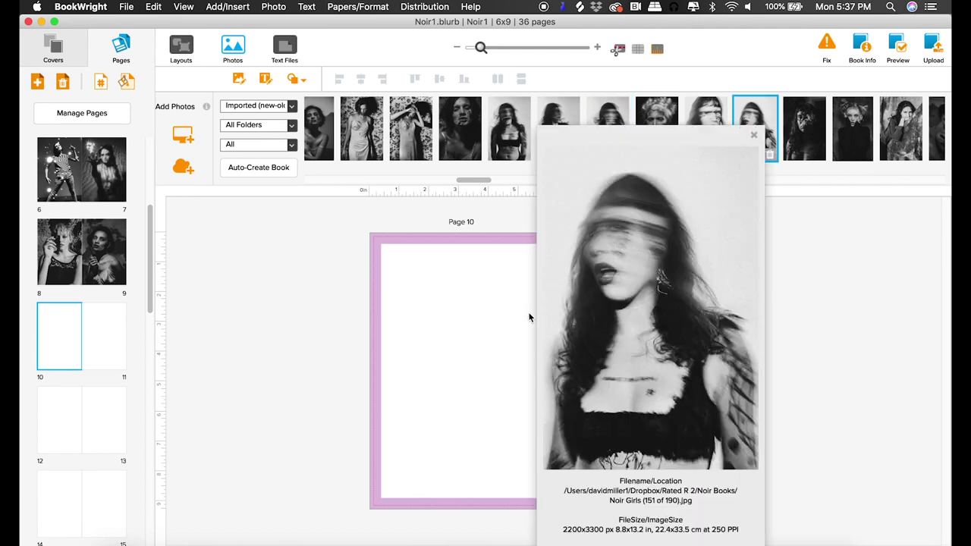
{"action": "left_click", "coordinate": [753, 135]}
{"action": "mouse_move", "coordinate": [600, 134]}
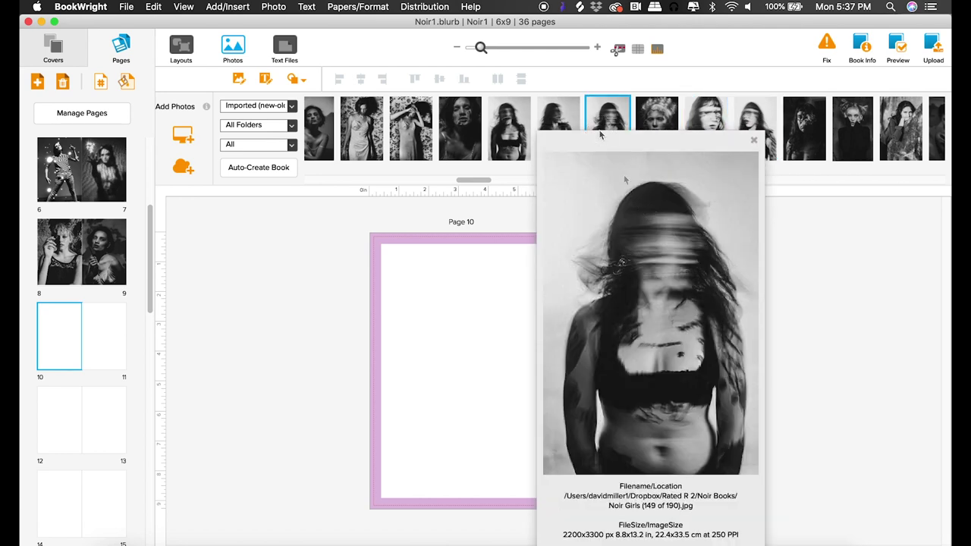
{"action": "left_click", "coordinate": [750, 142]}
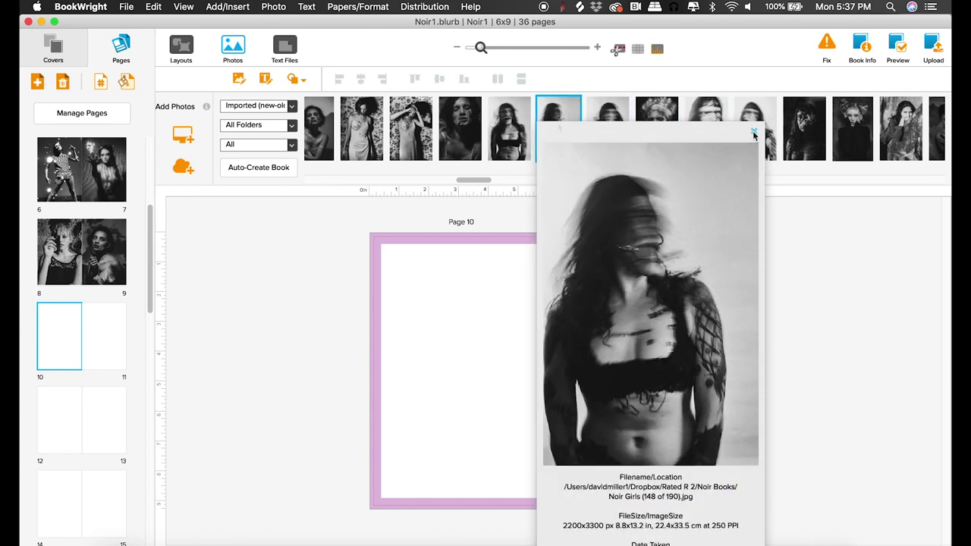
{"action": "left_click", "coordinate": [754, 136]}
Step: Place Noir Girls (147 of 190) on page 10 and Noir Girls (149 of 190) on page 11, enlarging both to full bleed
{"action": "left_click_drag", "start_coordinate": [507, 136], "coordinate": [494, 349]}
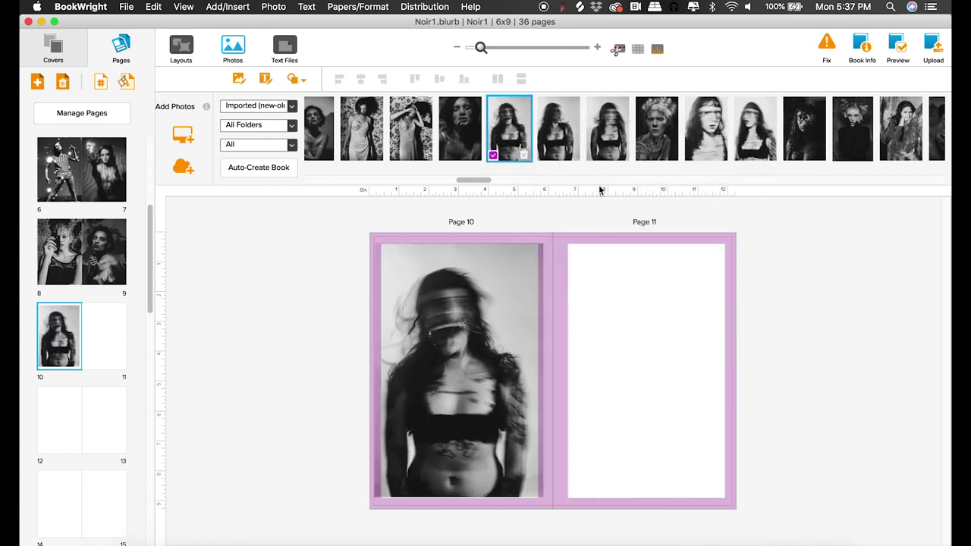
{"action": "left_click", "coordinate": [485, 319]}
{"action": "left_click_drag", "start_coordinate": [373, 496], "coordinate": [380, 515]}
{"action": "left_click_drag", "start_coordinate": [546, 493], "coordinate": [544, 498]}
{"action": "left_click_drag", "start_coordinate": [589, 133], "coordinate": [558, 491]}
{"action": "mouse_move", "coordinate": [730, 499]}
{"action": "left_mouse_down"}
{"action": "mouse_move", "coordinate": [737, 494]}
{"action": "mouse_move", "coordinate": [733, 504]}
{"action": "left_mouse_up"}
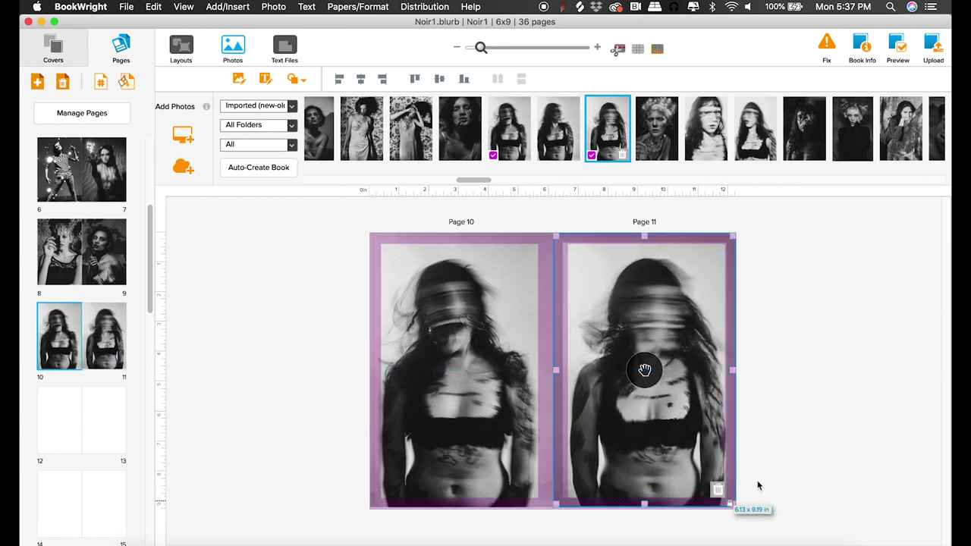
{"action": "left_click", "coordinate": [800, 456]}
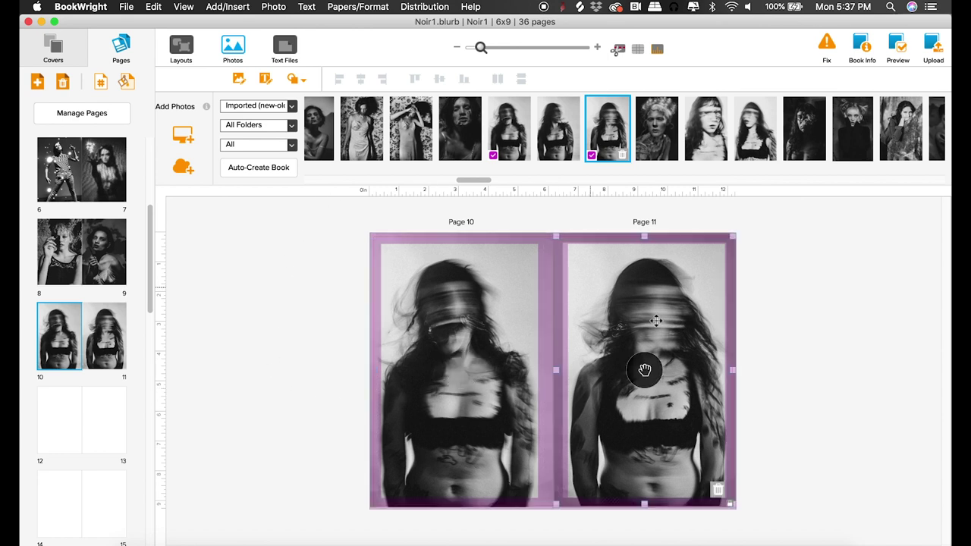
Step: Apply a two-by-two photo layout to page 10, fill three frames with Noir Girls 148, 147 and 149 of 190, and empty page 11's frame
{"action": "left_click", "coordinate": [191, 59]}
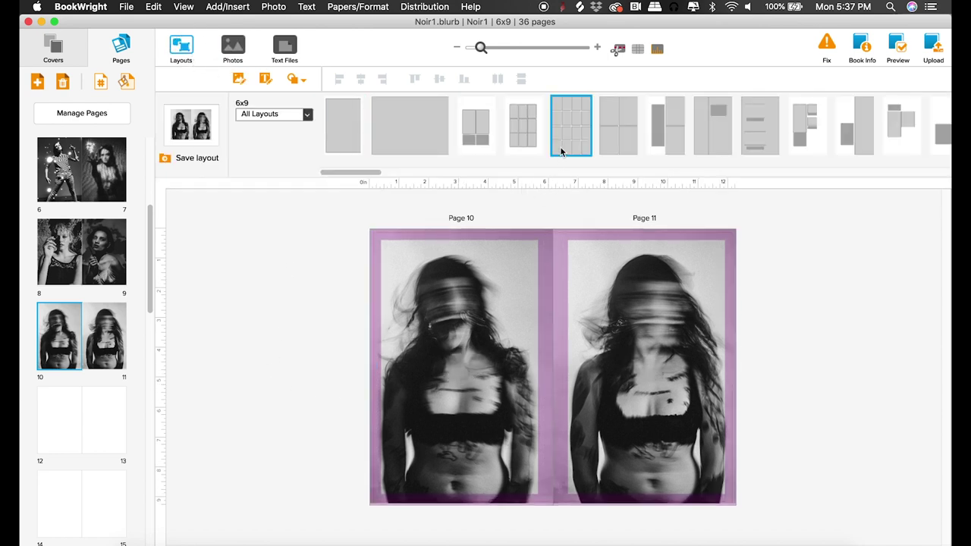
{"action": "left_click", "coordinate": [613, 144]}
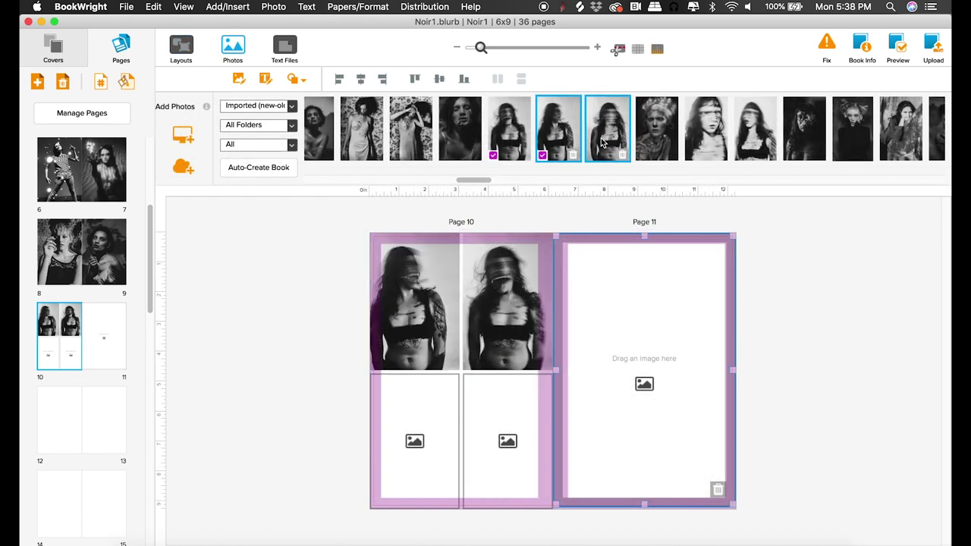
{"action": "left_click_drag", "start_coordinate": [607, 140], "coordinate": [448, 410]}
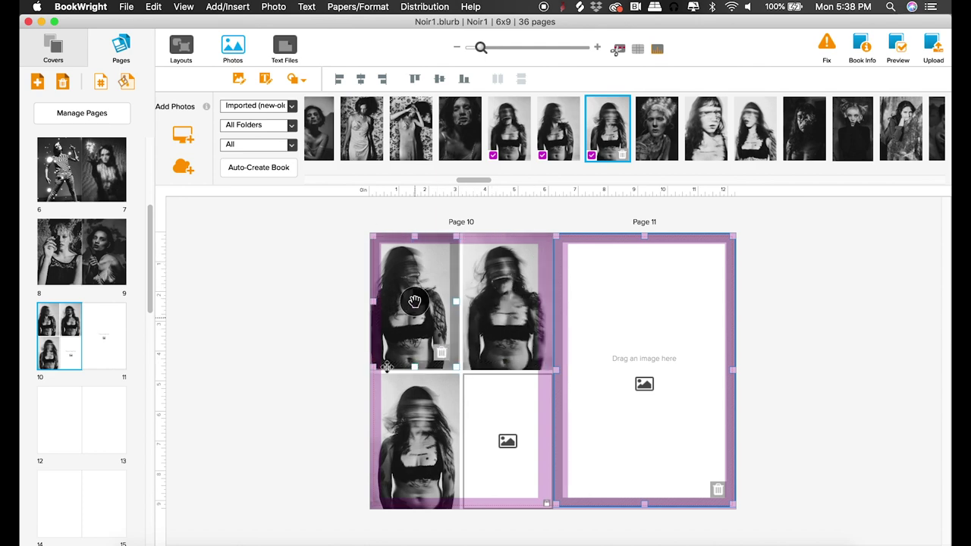
{"action": "mouse_move", "coordinate": [740, 138]}
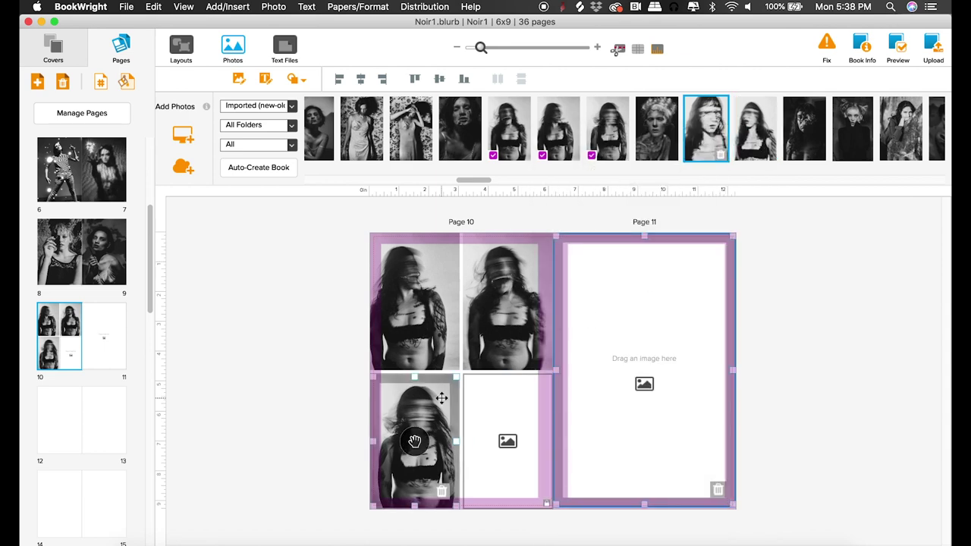
Step: Browse the 6x9 layouts and apply the two-by-two layout without gaps between the frames to page 10
{"action": "left_click", "coordinate": [182, 47]}
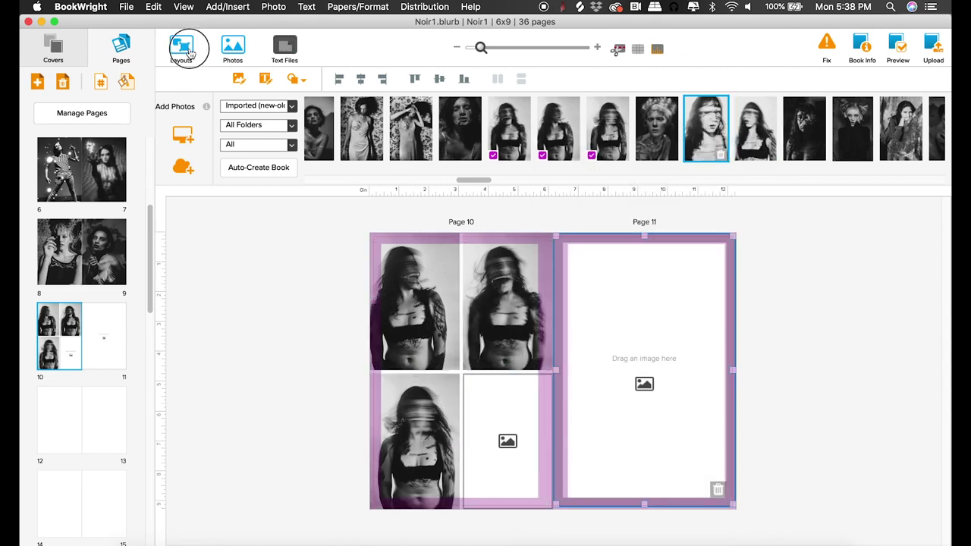
{"action": "left_click_drag", "start_coordinate": [358, 172], "coordinate": [427, 173]}
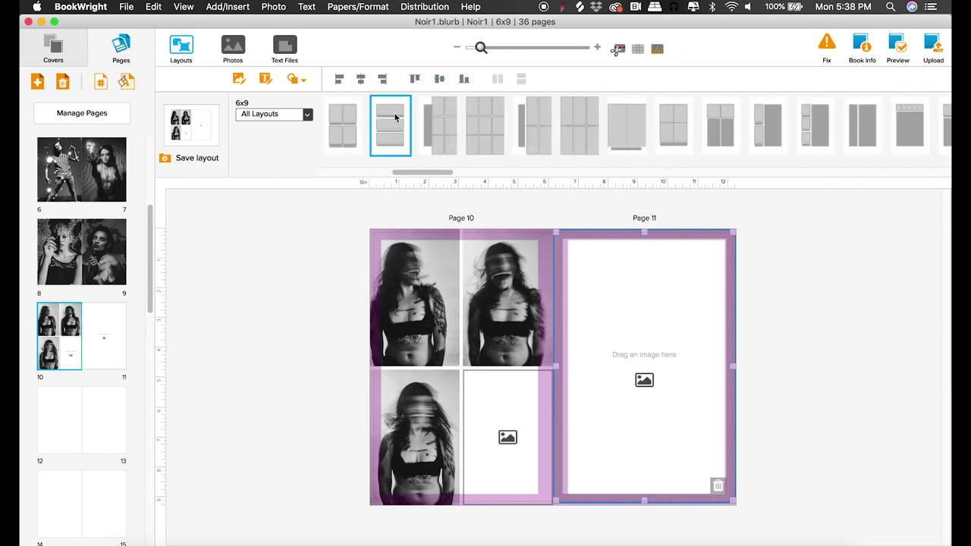
{"action": "left_click_drag", "start_coordinate": [412, 173], "coordinate": [740, 166]}
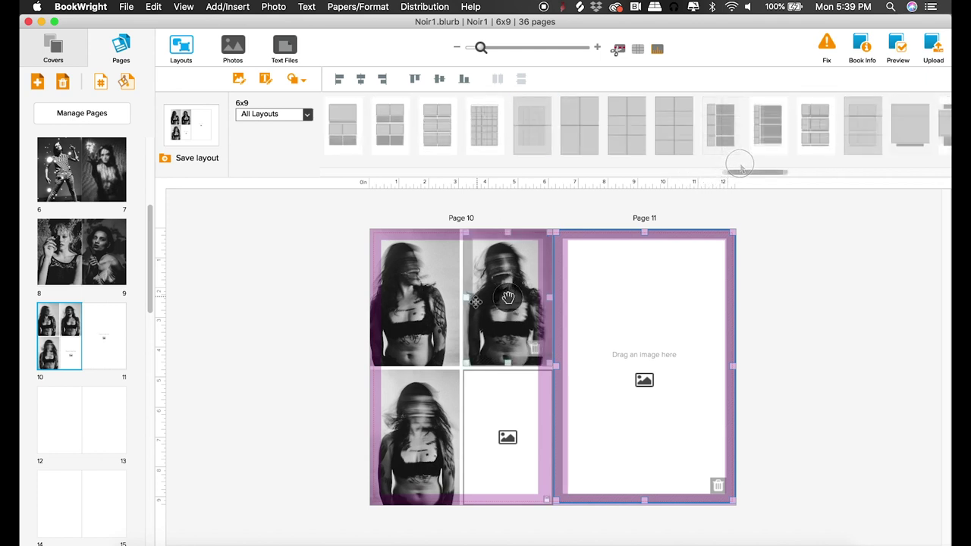
{"action": "left_click", "coordinate": [461, 347]}
{"action": "left_click", "coordinate": [462, 371]}
{"action": "left_click_drag", "start_coordinate": [462, 371], "coordinate": [463, 374]}
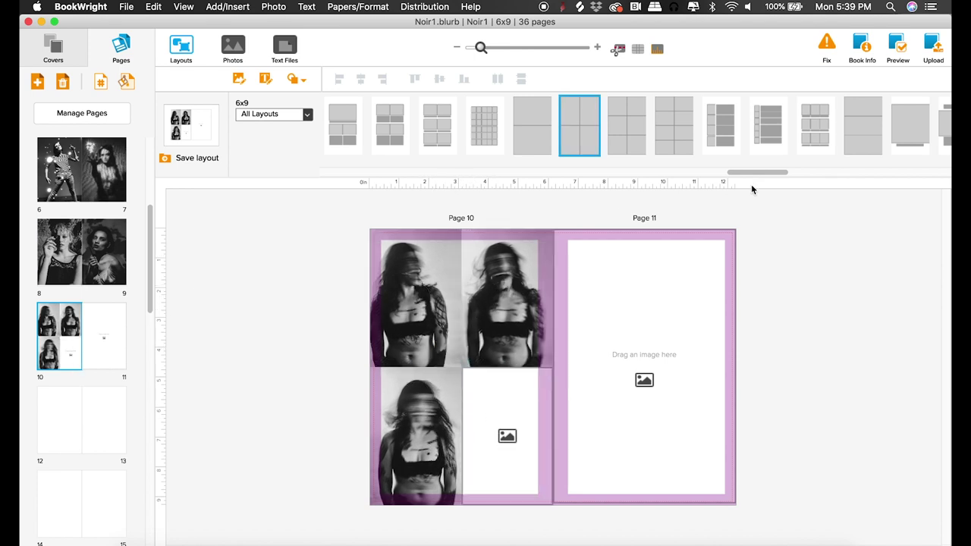
Step: Apply the full-bleed layout with three stacked horizontal frames to page 10
{"action": "left_click_drag", "start_coordinate": [743, 173], "coordinate": [758, 172]}
{"action": "key", "text": "Right"}
{"action": "key", "text": "Right"}
{"action": "key", "text": "Right"}
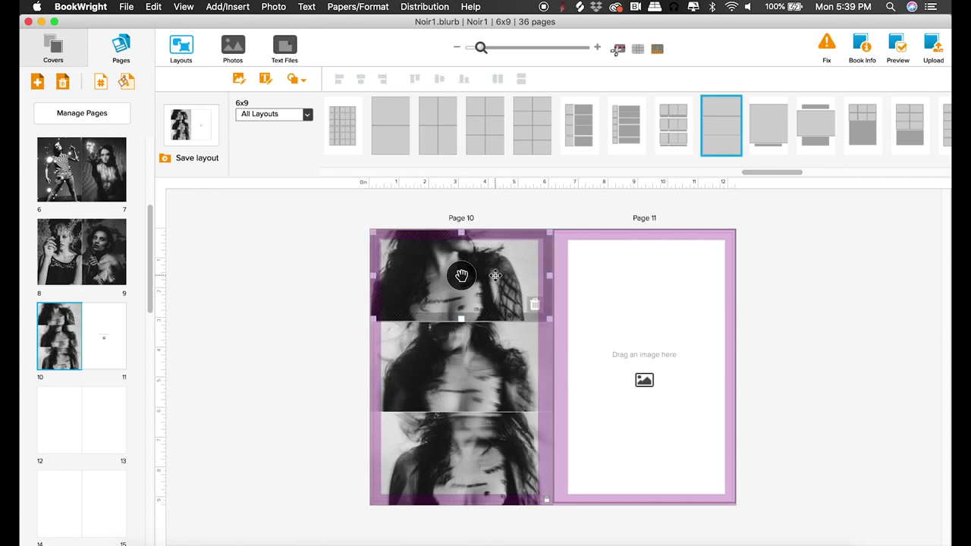
Step: Reposition the photos inside page 10's three strips to show the head, chest and waist from top to bottom
{"action": "left_click_drag", "start_coordinate": [501, 261], "coordinate": [461, 346]}
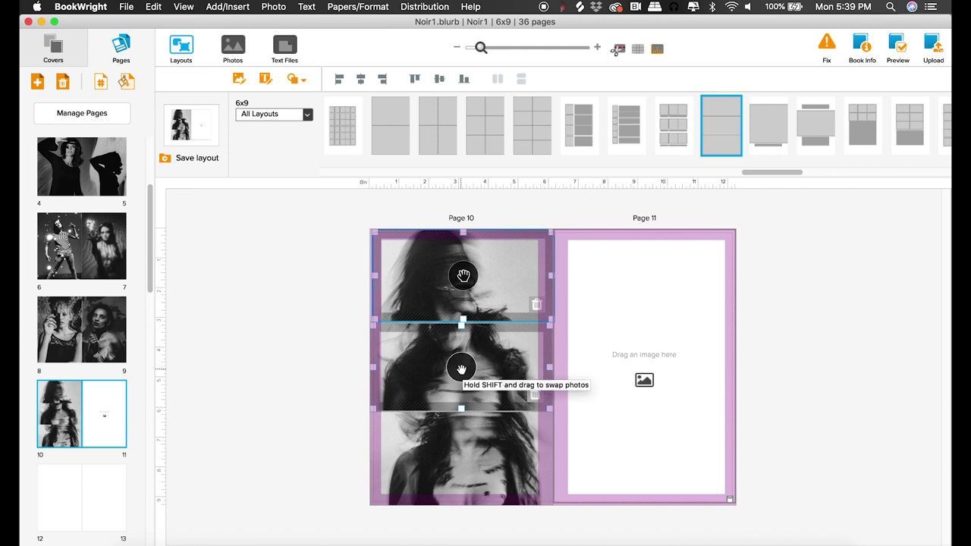
{"action": "left_click_drag", "start_coordinate": [461, 370], "coordinate": [502, 293]}
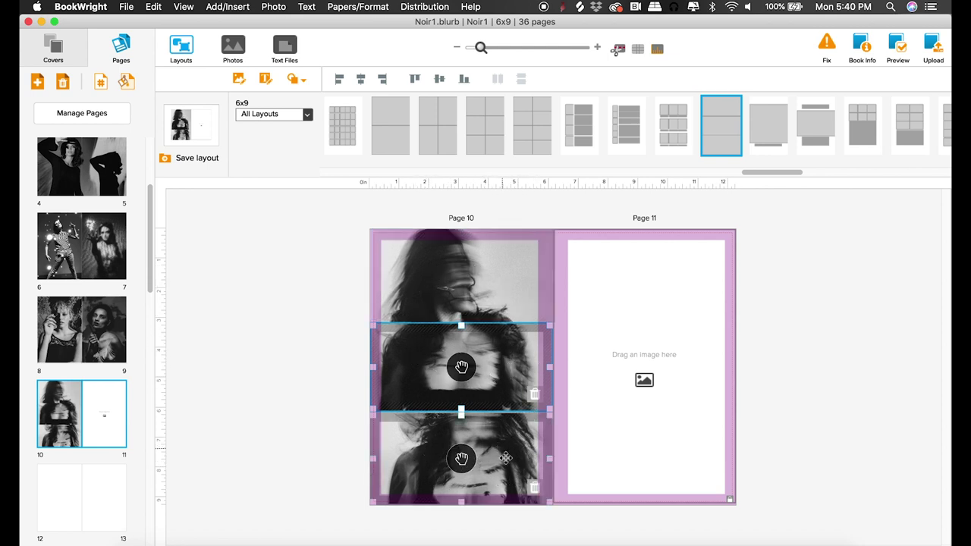
{"action": "left_click_drag", "start_coordinate": [462, 458], "coordinate": [462, 373]}
Step: Enlarge the bottom strip's frame on page 10 and fine-tune the strips so the body parts line up as one figure
{"action": "mouse_move", "coordinate": [365, 511]}
{"action": "left_mouse_down"}
{"action": "mouse_move", "coordinate": [379, 500]}
{"action": "mouse_move", "coordinate": [372, 508]}
{"action": "left_mouse_up"}
{"action": "left_click_drag", "start_coordinate": [471, 511], "coordinate": [467, 503]}
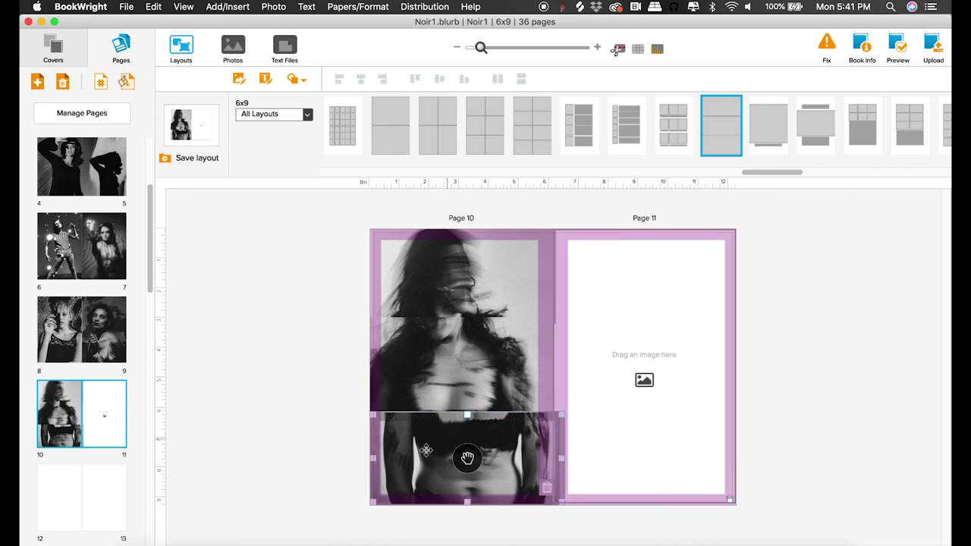
{"action": "left_click", "coordinate": [912, 363]}
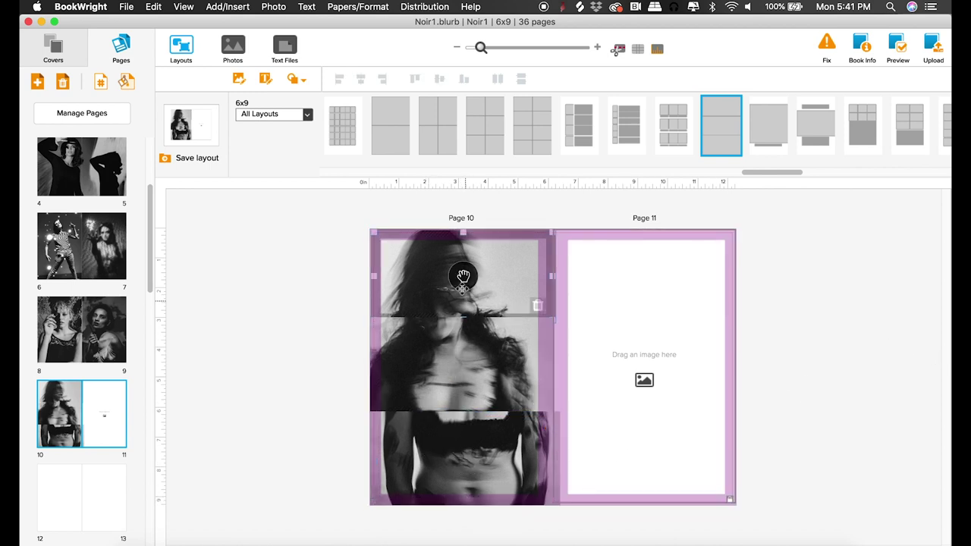
{"action": "left_click", "coordinate": [466, 467]}
{"action": "left_click", "coordinate": [680, 484]}
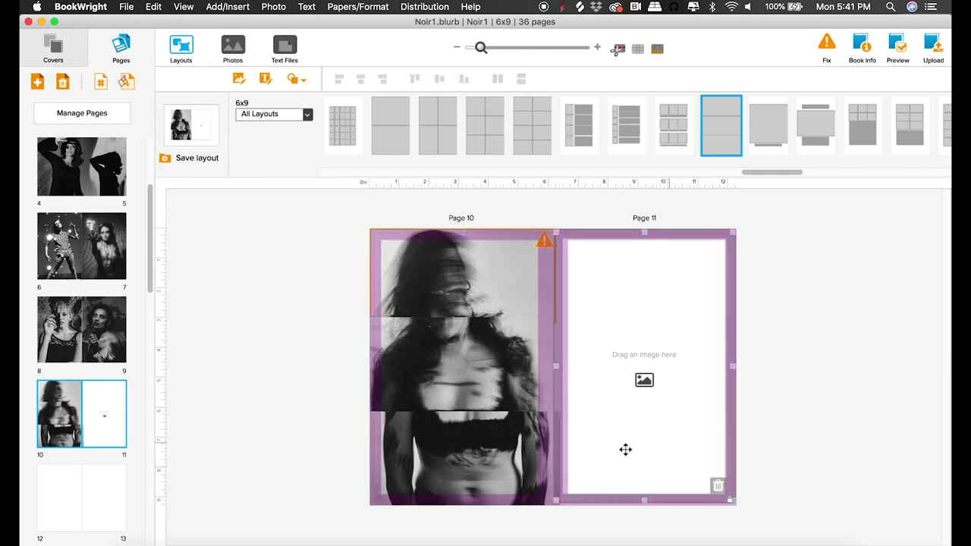
Step: Apply the single-frame layout with white margins to pages 10 and 11, and clear all photos and frames from page 10
{"action": "left_click_drag", "start_coordinate": [783, 176], "coordinate": [242, 182]}
{"action": "left_click", "coordinate": [343, 137]}
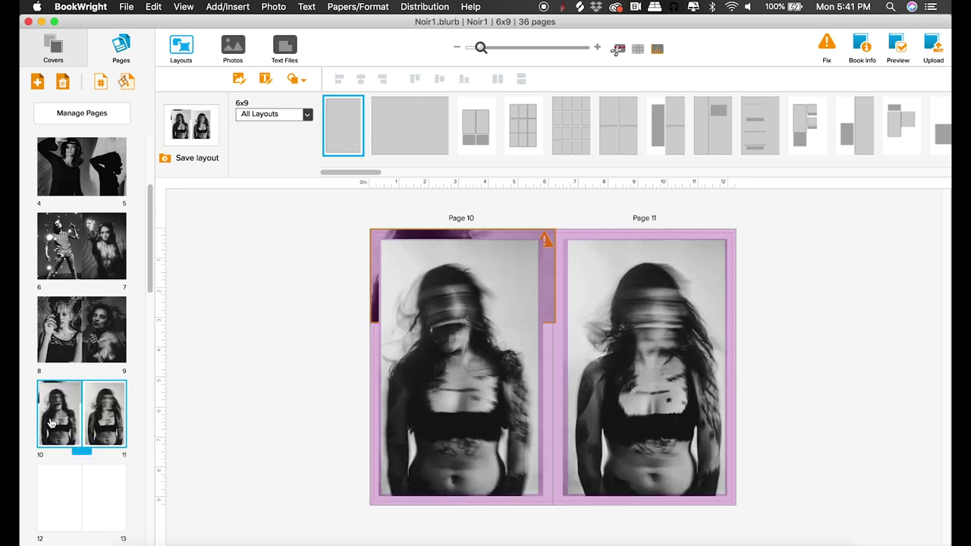
{"action": "left_click", "coordinate": [390, 274]}
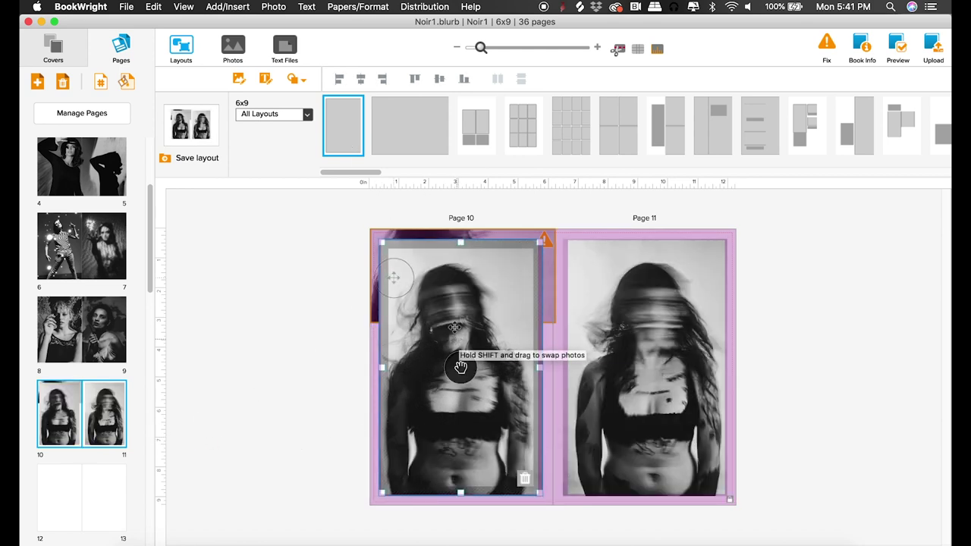
{"action": "left_click", "coordinate": [524, 480]}
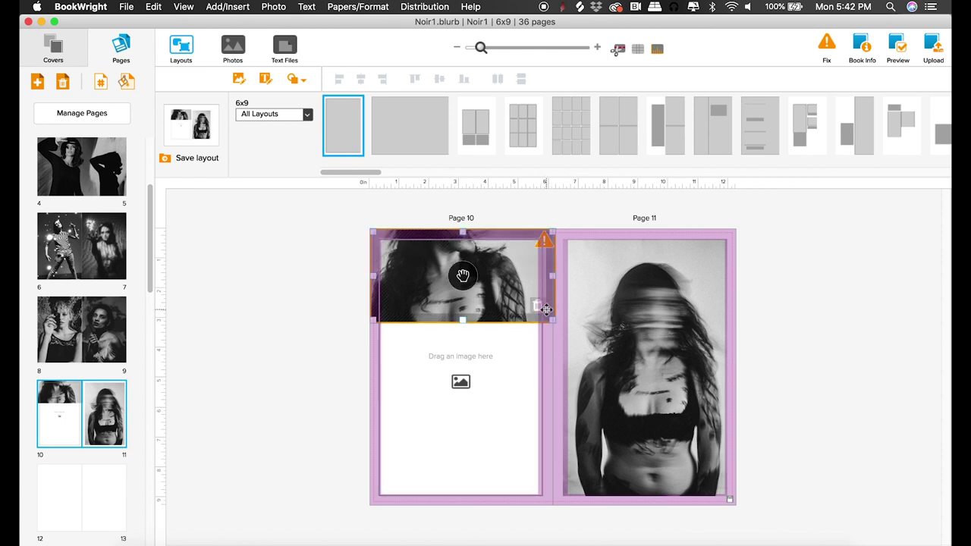
{"action": "left_click", "coordinate": [537, 306]}
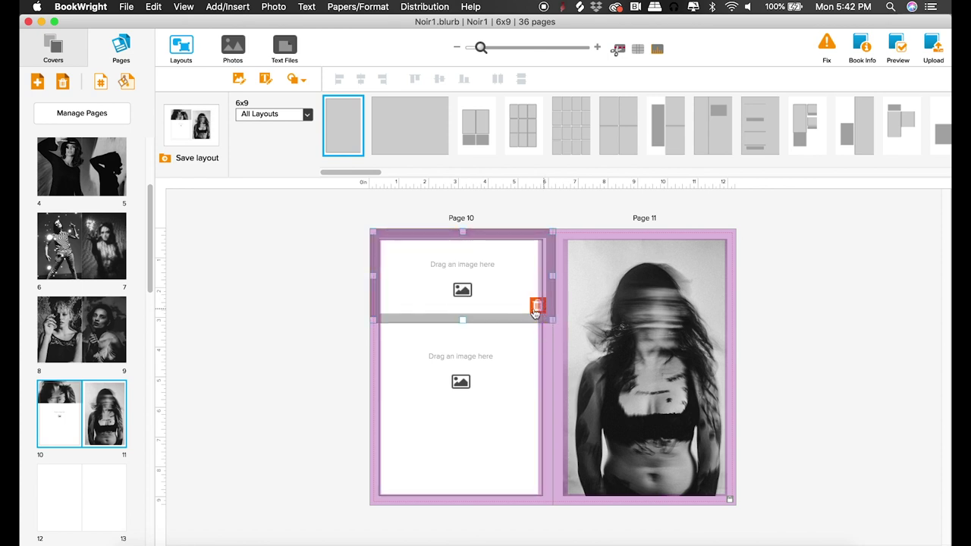
{"action": "left_click", "coordinate": [535, 308]}
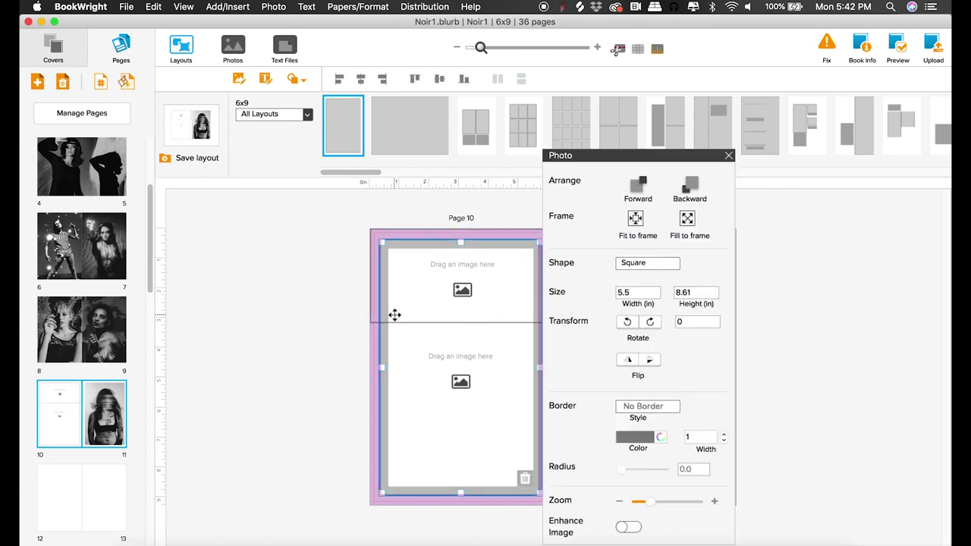
{"action": "left_click", "coordinate": [524, 477]}
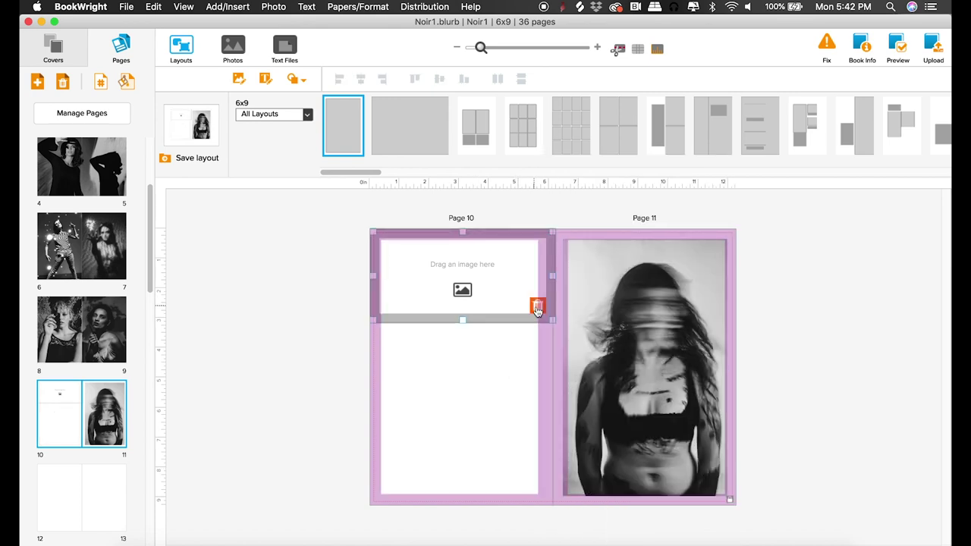
{"action": "left_click", "coordinate": [537, 305]}
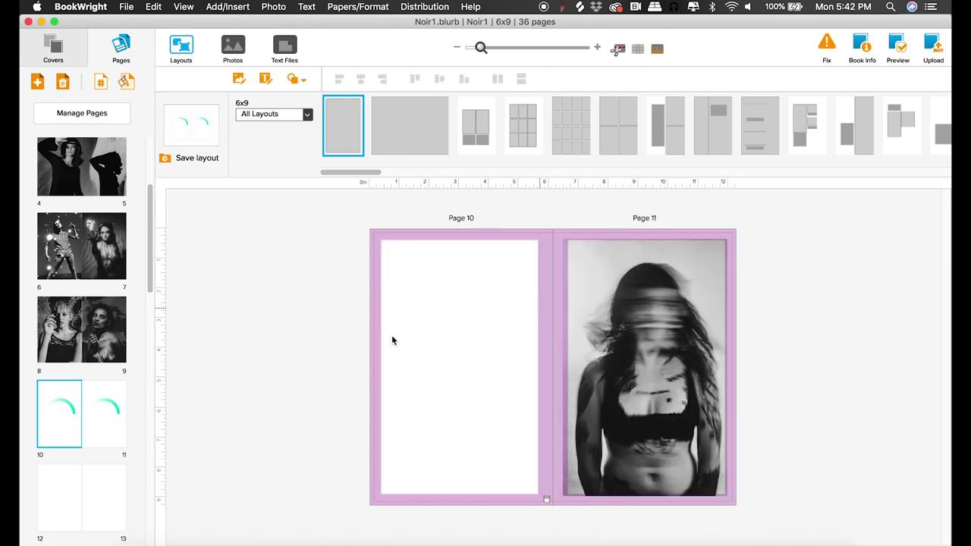
Step: Remove the photo from page 11 and apply the layout with two photo frames above two text boxes to page 10
{"action": "left_click", "coordinate": [621, 338]}
{"action": "key", "text": "Delete"}
{"action": "left_click", "coordinate": [474, 318]}
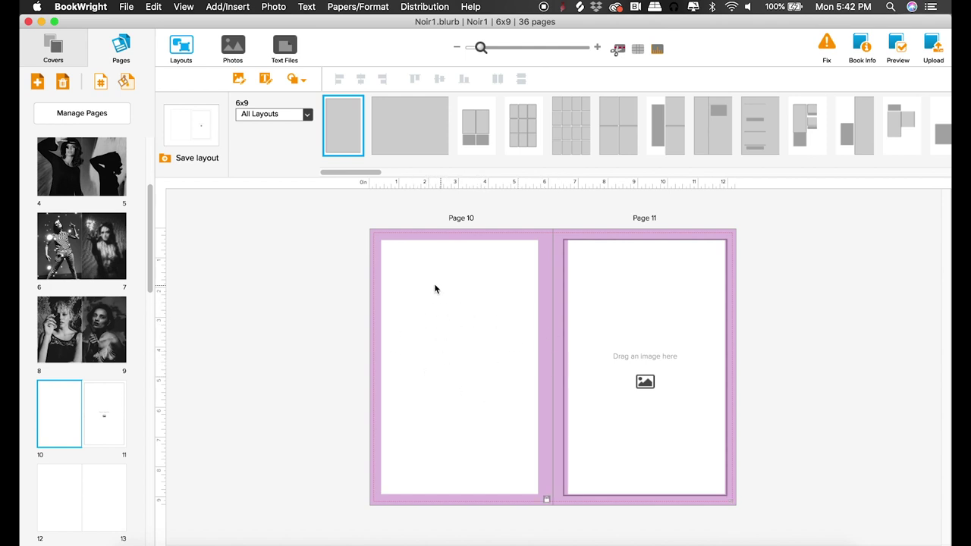
{"action": "left_click_drag", "start_coordinate": [480, 151], "coordinate": [536, 278]}
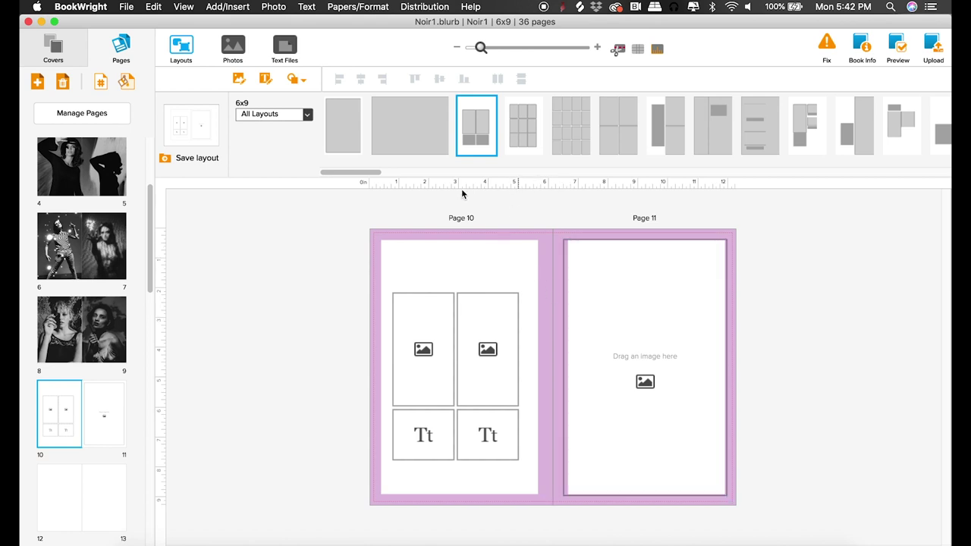
{"action": "left_click", "coordinate": [612, 286]}
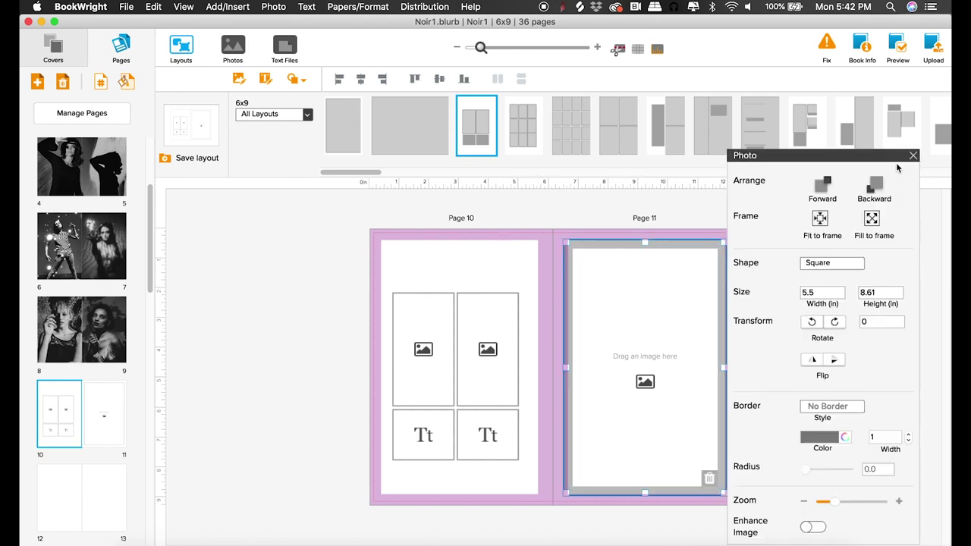
{"action": "left_click", "coordinate": [911, 156]}
Step: Preview the imported photos Noir Girls (147 of 190), (148 of 190) and (149 of 190) at a larger size
{"action": "left_click", "coordinate": [232, 50]}
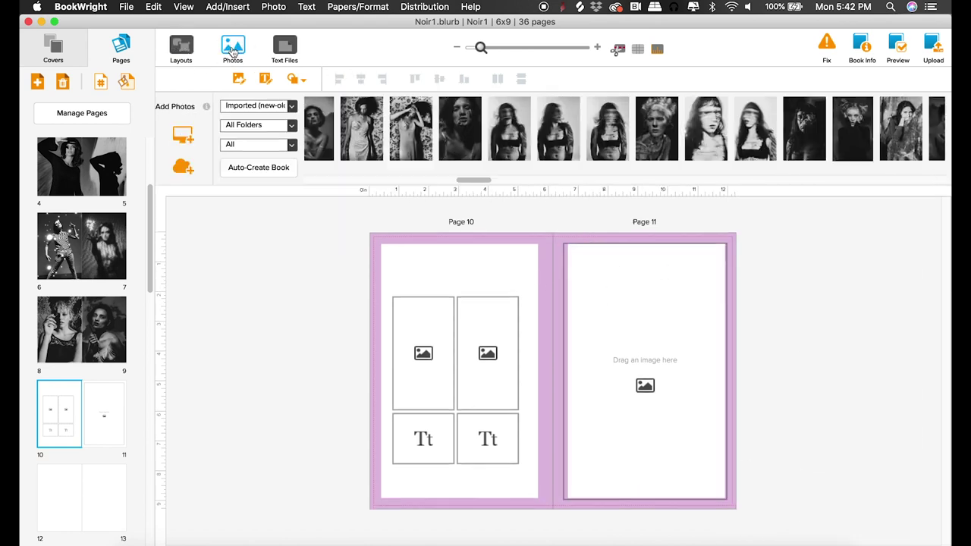
{"action": "mouse_move", "coordinate": [503, 129]}
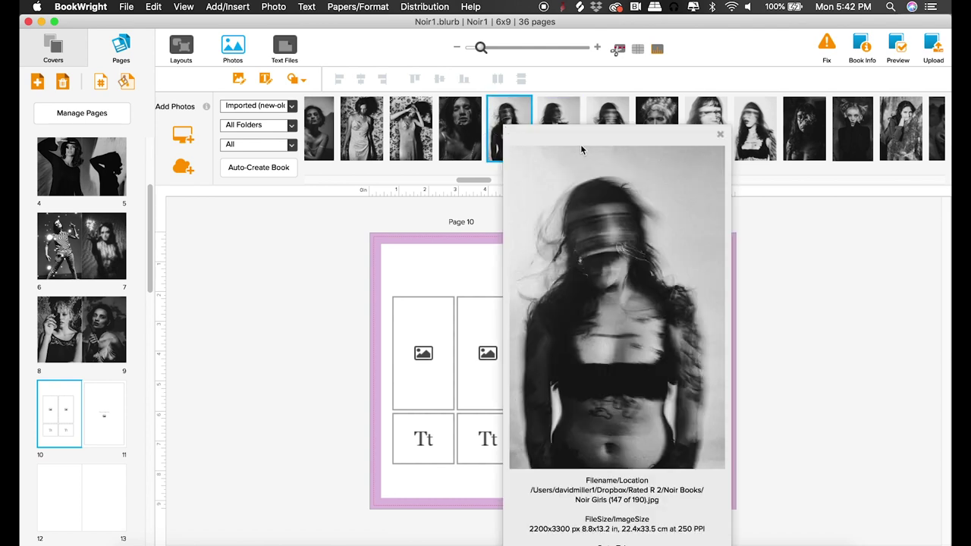
{"action": "left_click", "coordinate": [720, 137]}
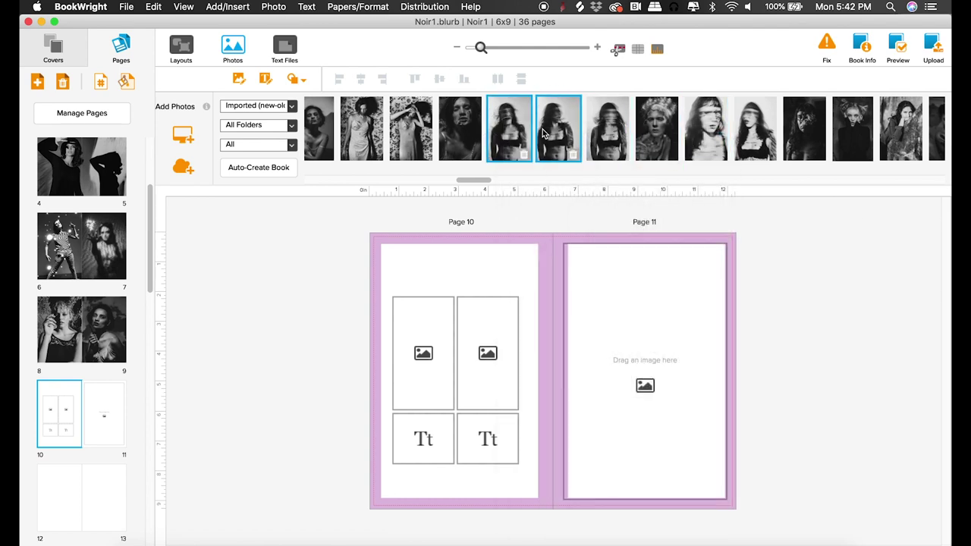
{"action": "mouse_move", "coordinate": [543, 134]}
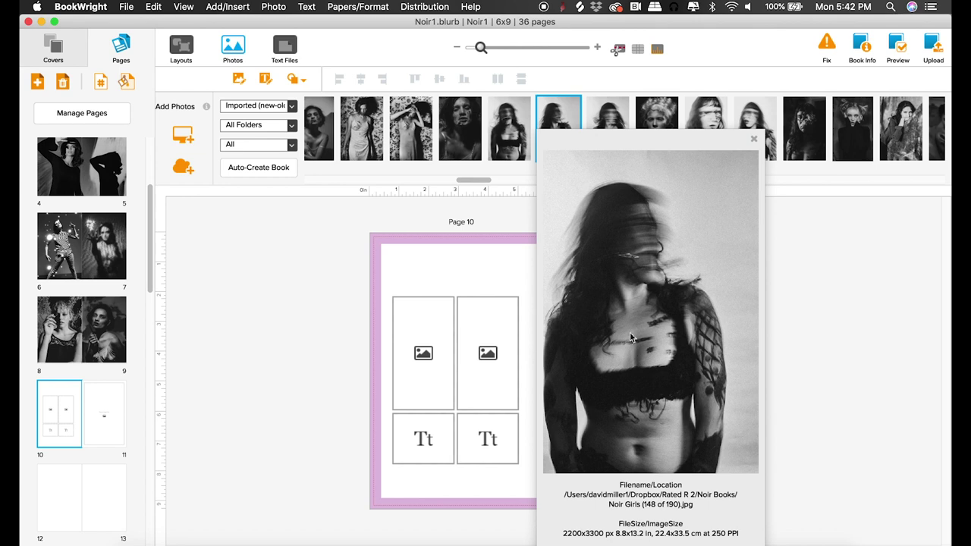
{"action": "key", "text": "Right"}
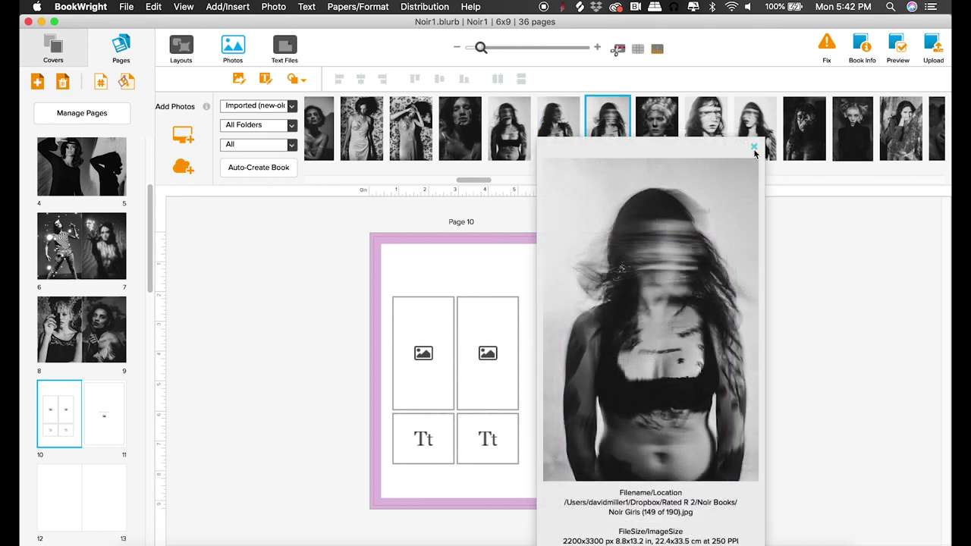
{"action": "left_click", "coordinate": [756, 144]}
Step: Place Noir Girls 147 and 149 side by side on page 10, and the light headband portrait on page 11 with its frame extended to the outer edges
{"action": "left_click_drag", "start_coordinate": [509, 129], "coordinate": [425, 357]}
{"action": "left_click_drag", "start_coordinate": [755, 129], "coordinate": [654, 350]}
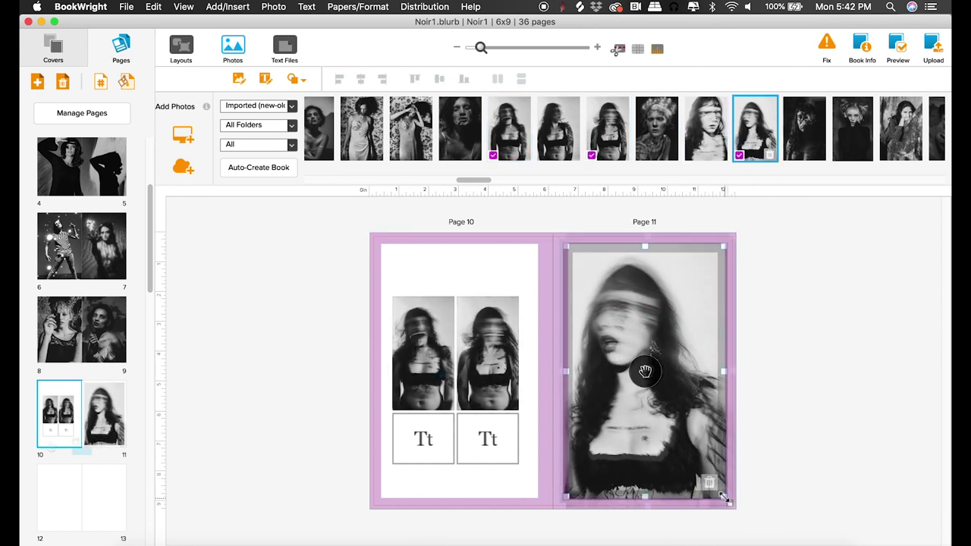
{"action": "left_click_drag", "start_coordinate": [726, 499], "coordinate": [733, 506]}
Step: Delete the two empty text boxes beneath the photos on page 10
{"action": "left_click", "coordinate": [400, 449]}
{"action": "left_click", "coordinate": [433, 449]}
{"action": "left_click", "coordinate": [488, 444]}
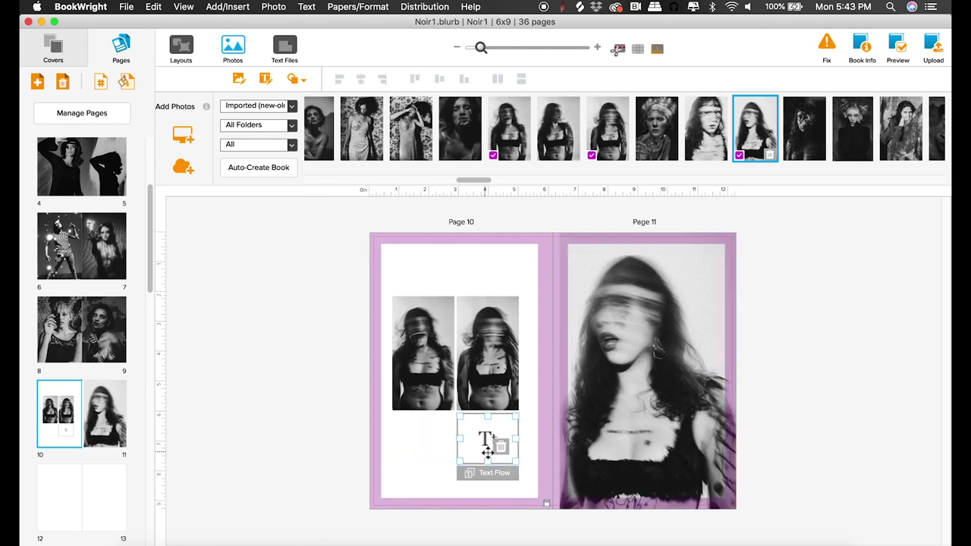
{"action": "left_click", "coordinate": [502, 450]}
{"action": "left_click", "coordinate": [812, 265]}
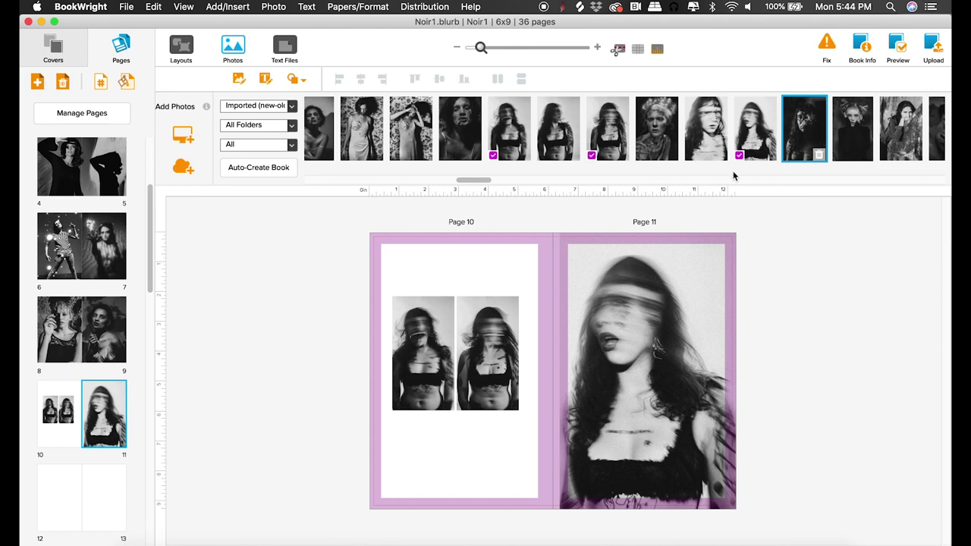
Step: Review the spreads from pages 4 to 11 to compare how the facing photos and page layouts work in sequence
{"action": "left_click", "coordinate": [87, 330]}
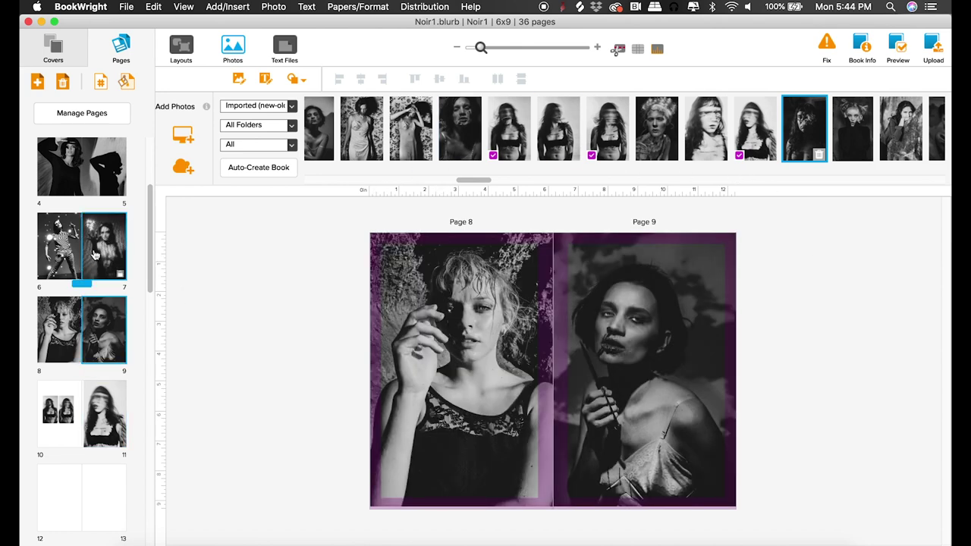
{"action": "left_click", "coordinate": [95, 261]}
{"action": "left_click", "coordinate": [86, 184]}
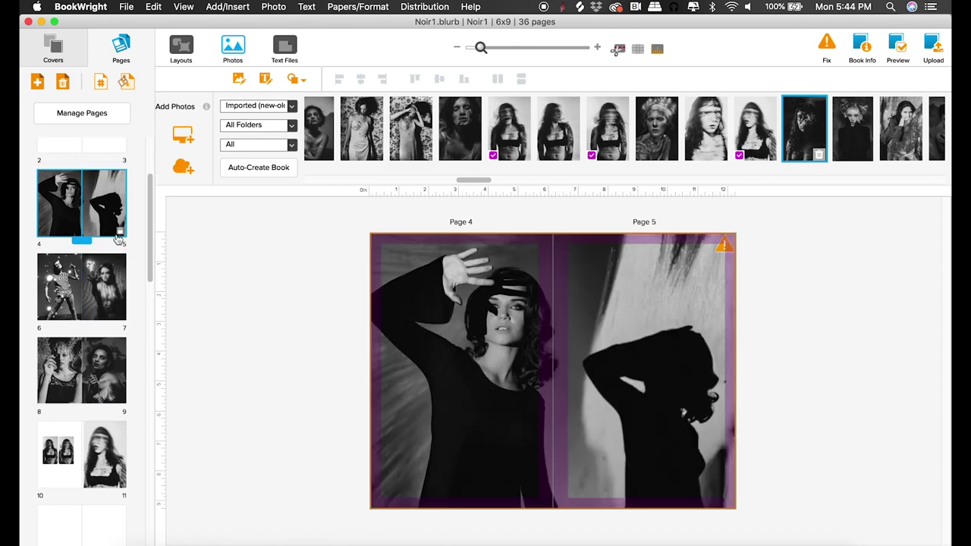
{"action": "left_click", "coordinate": [86, 456]}
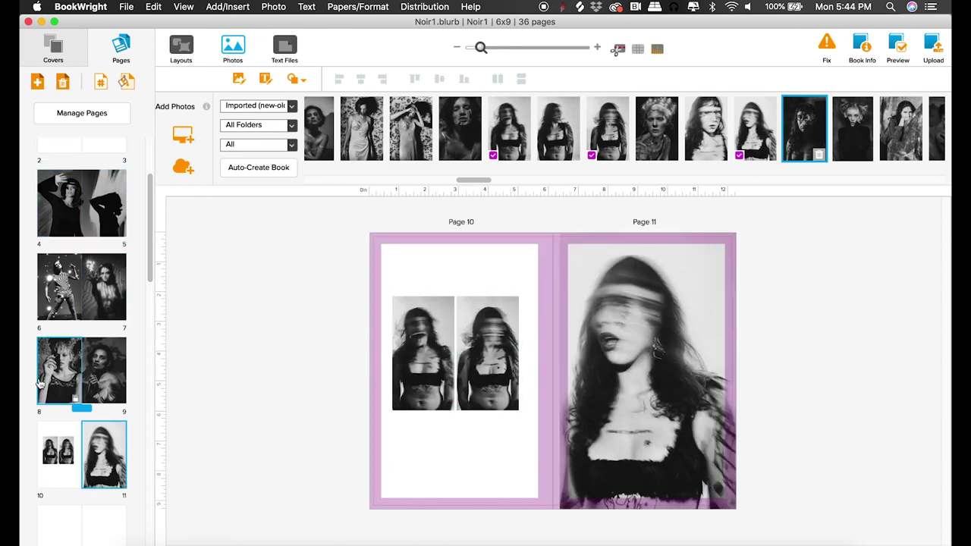
{"action": "left_click_drag", "start_coordinate": [152, 241], "coordinate": [152, 210]}
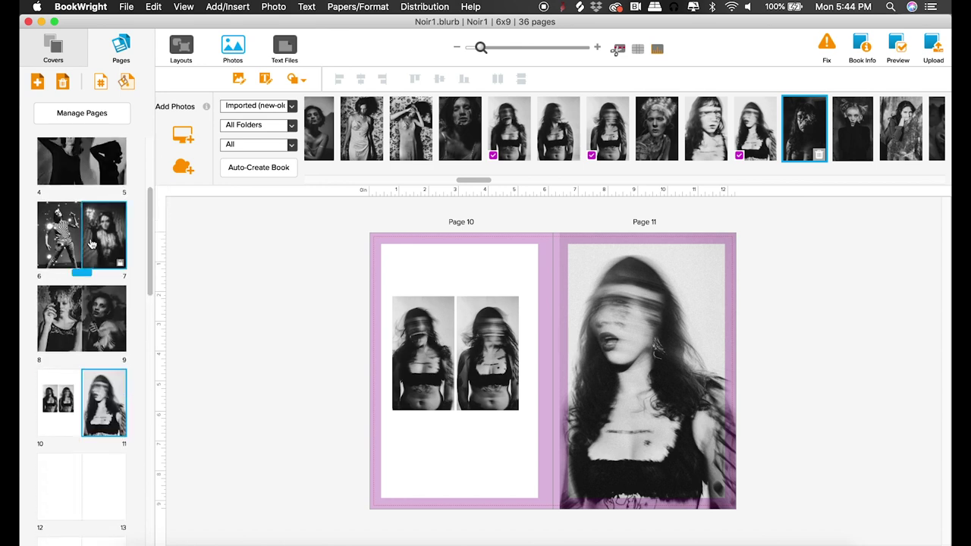
{"action": "left_click", "coordinate": [90, 243]}
{"action": "left_click", "coordinate": [92, 311]}
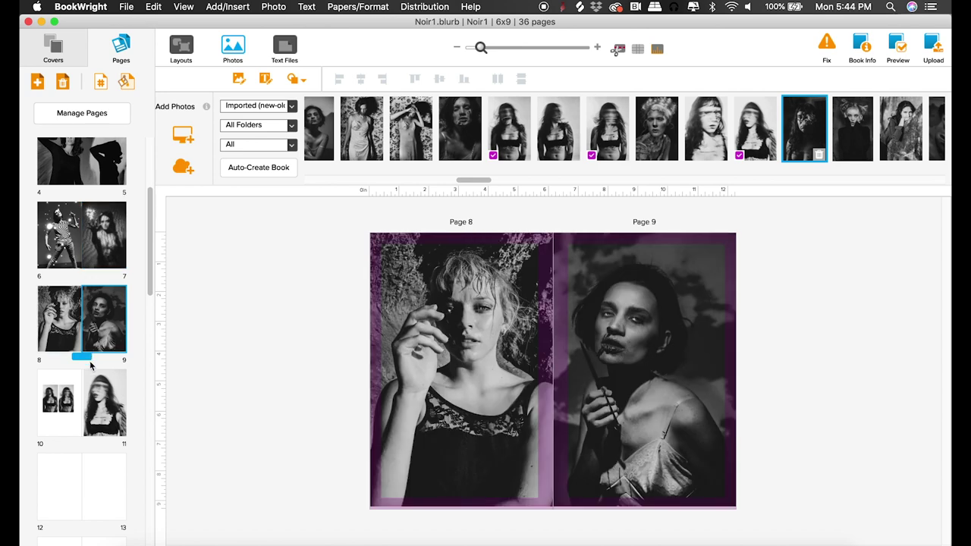
{"action": "left_click", "coordinate": [87, 392]}
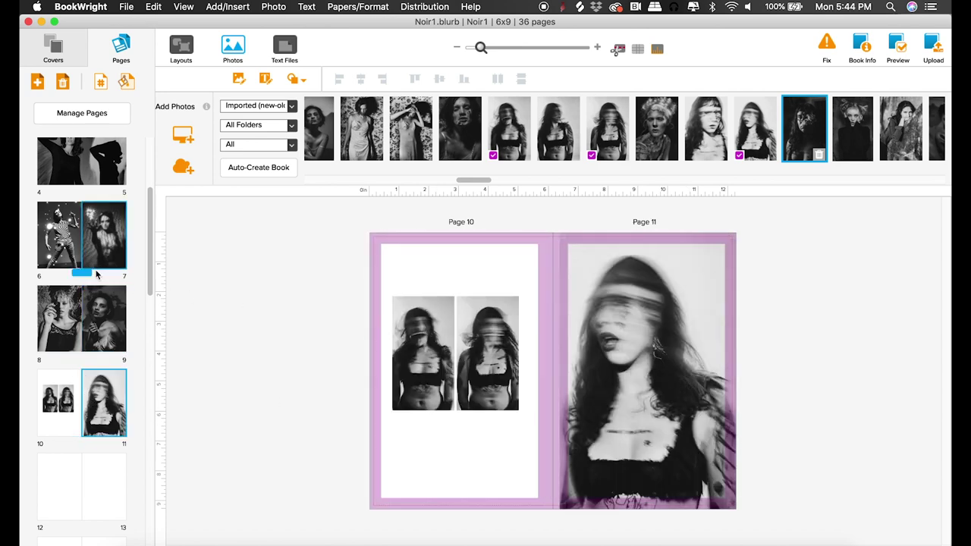
{"action": "left_click", "coordinate": [89, 257]}
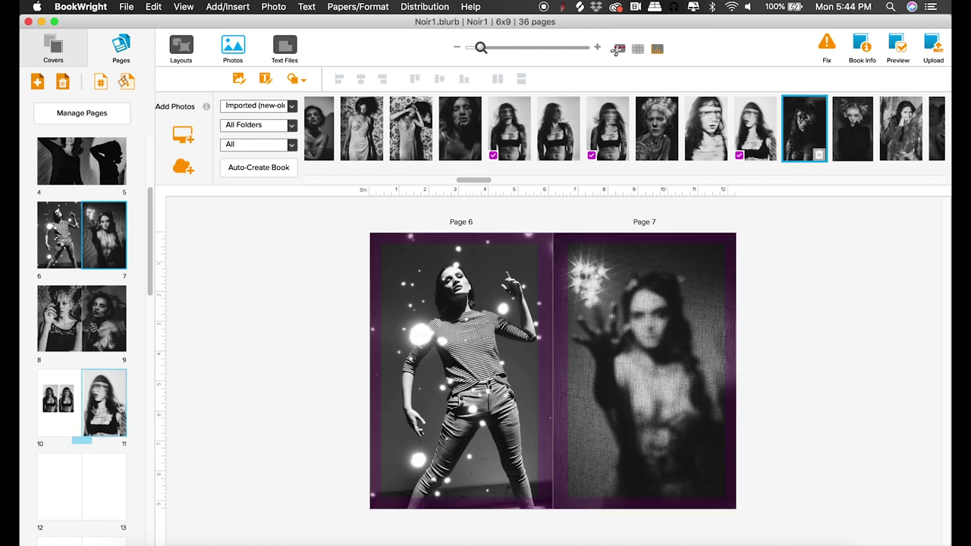
{"action": "left_click", "coordinate": [95, 409]}
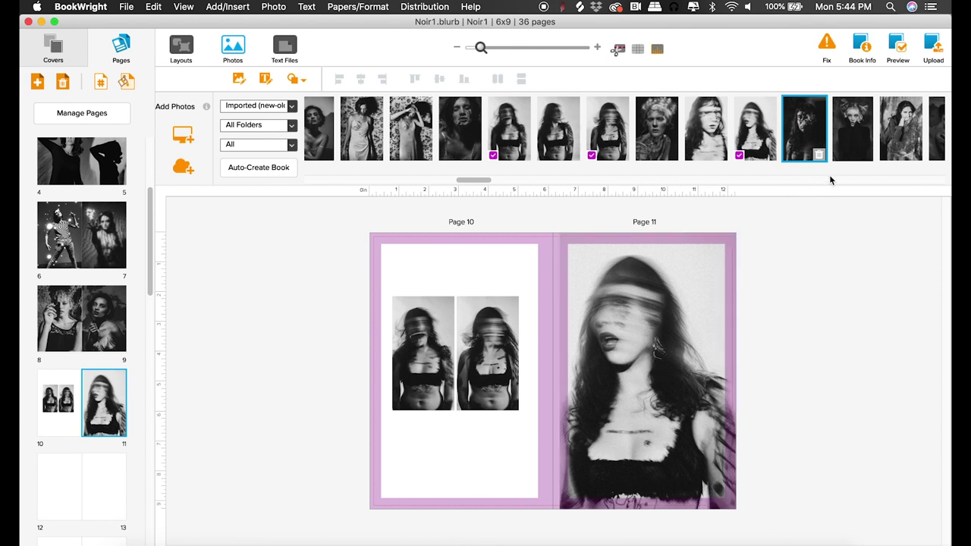
Step: Replace page 11's photo with the dark smoke portrait and extend its frame to the gutter so it fills the page
{"action": "left_click_drag", "start_coordinate": [810, 130], "coordinate": [642, 360]}
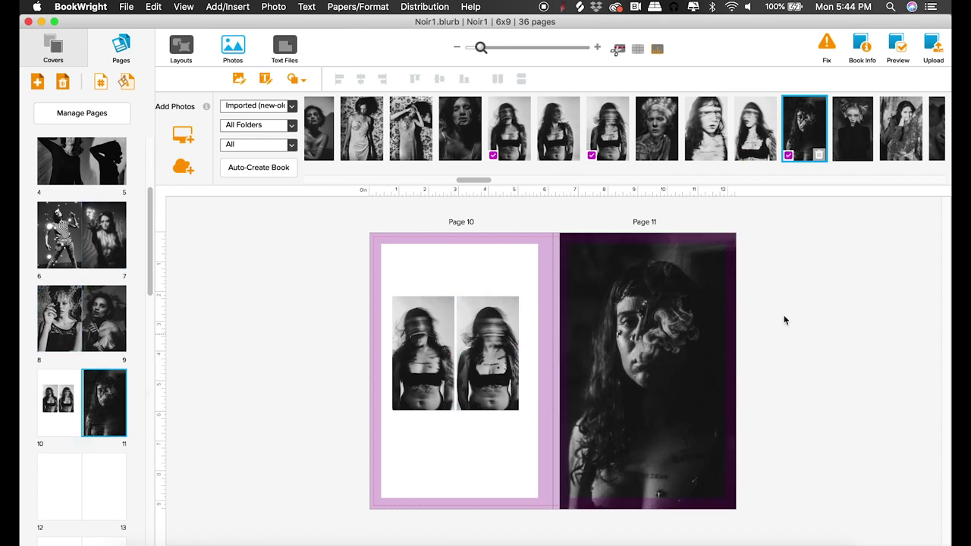
{"action": "mouse_move", "coordinate": [747, 144]}
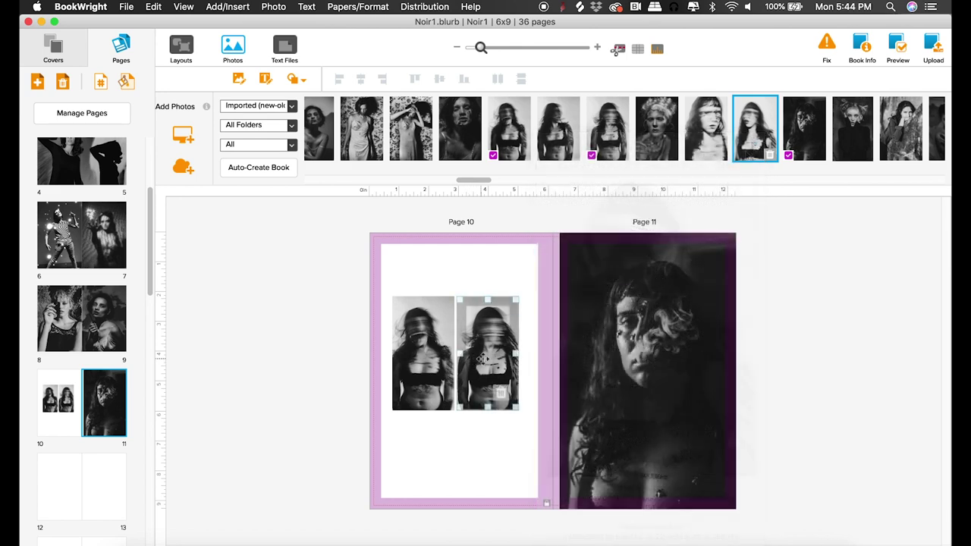
{"action": "mouse_move", "coordinate": [508, 129]}
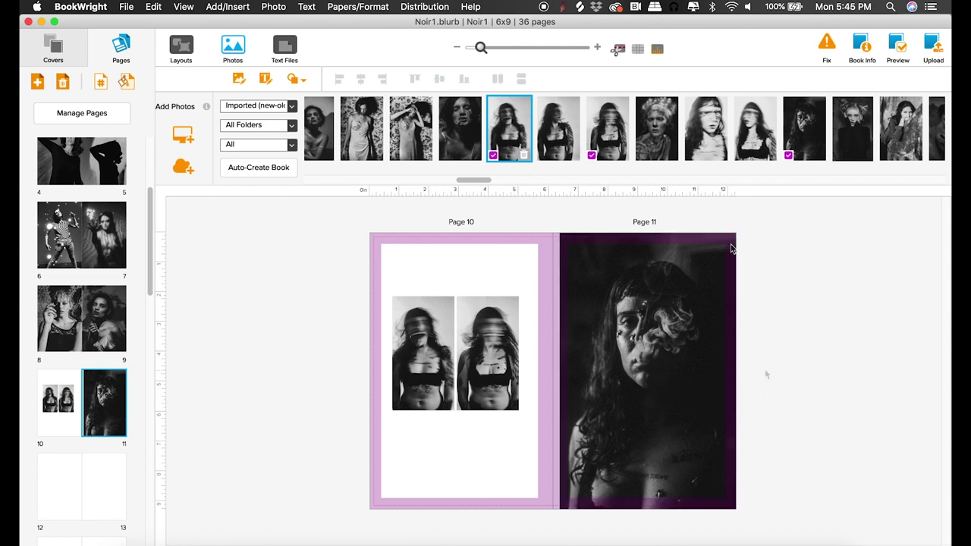
{"action": "left_click_drag", "start_coordinate": [658, 337], "coordinate": [100, 311]}
{"action": "left_click", "coordinate": [76, 421]}
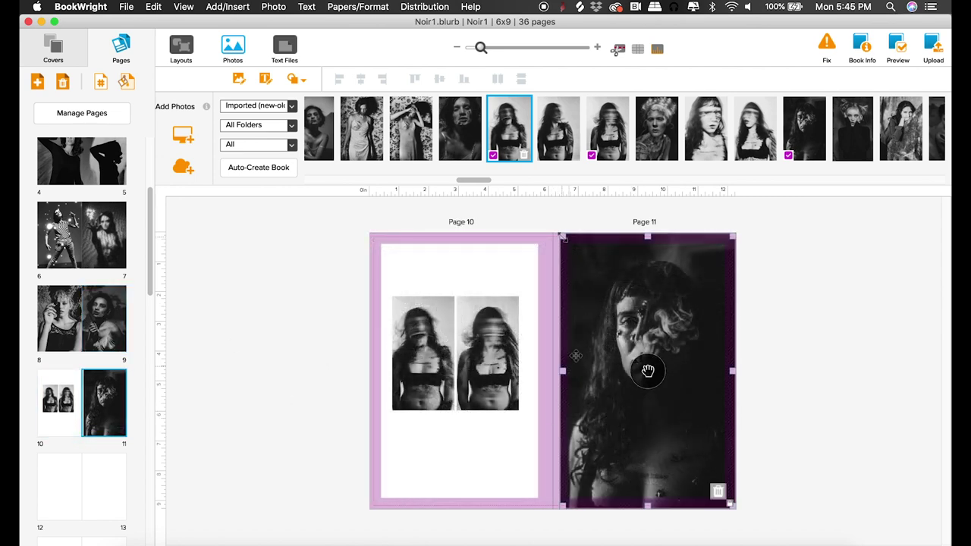
{"action": "left_click_drag", "start_coordinate": [562, 236], "coordinate": [556, 225]}
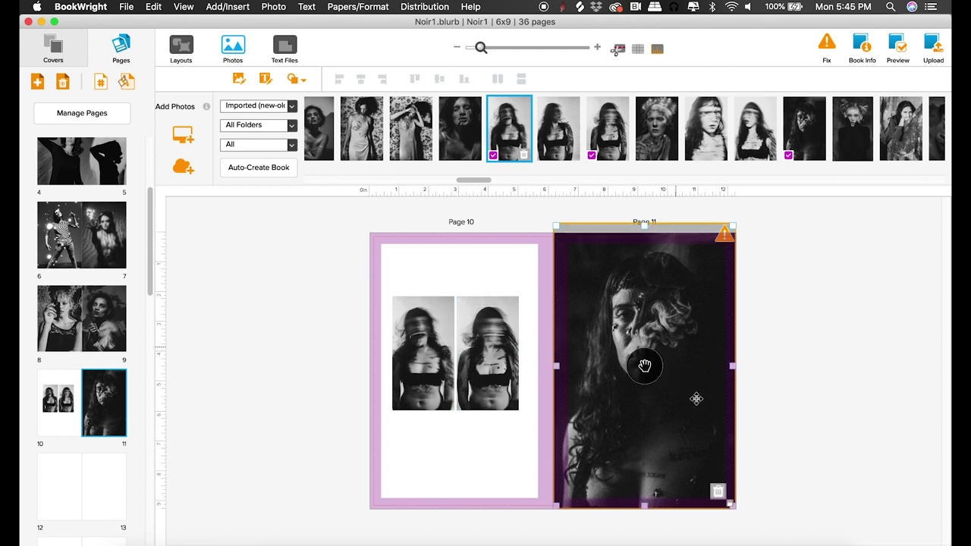
{"action": "left_click_drag", "start_coordinate": [489, 334], "coordinate": [428, 345]}
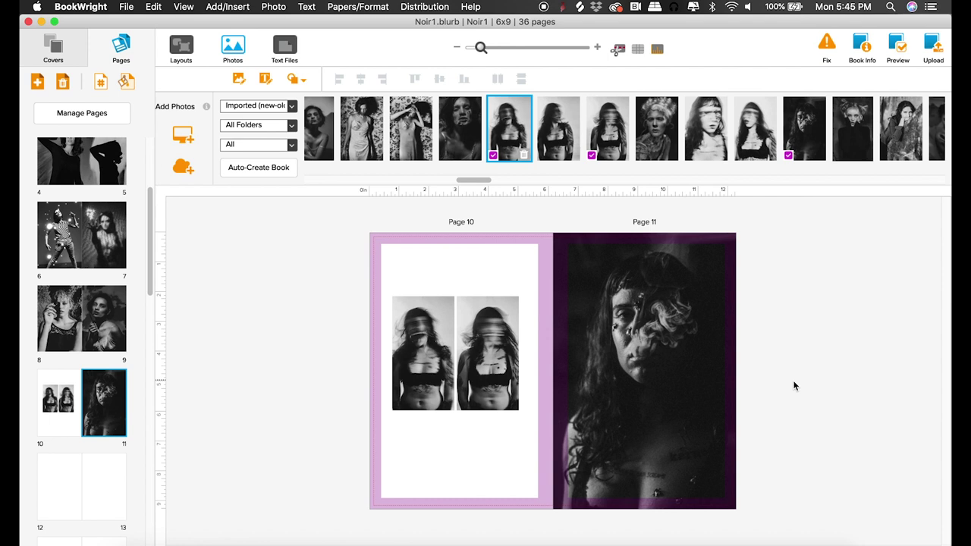
Step: View the larger preview of the Noir Girls (147 of 190) photo
{"action": "left_click", "coordinate": [670, 325]}
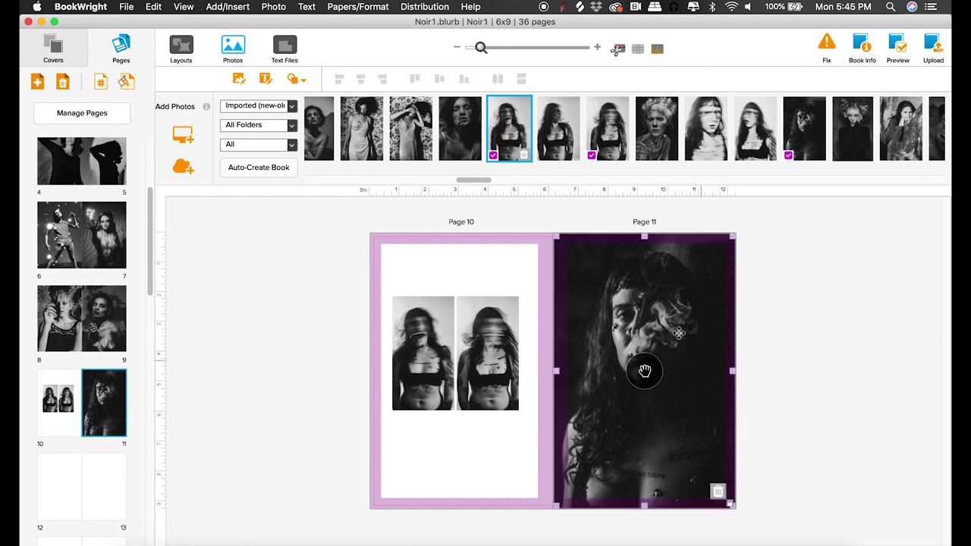
{"action": "left_click", "coordinate": [514, 136]}
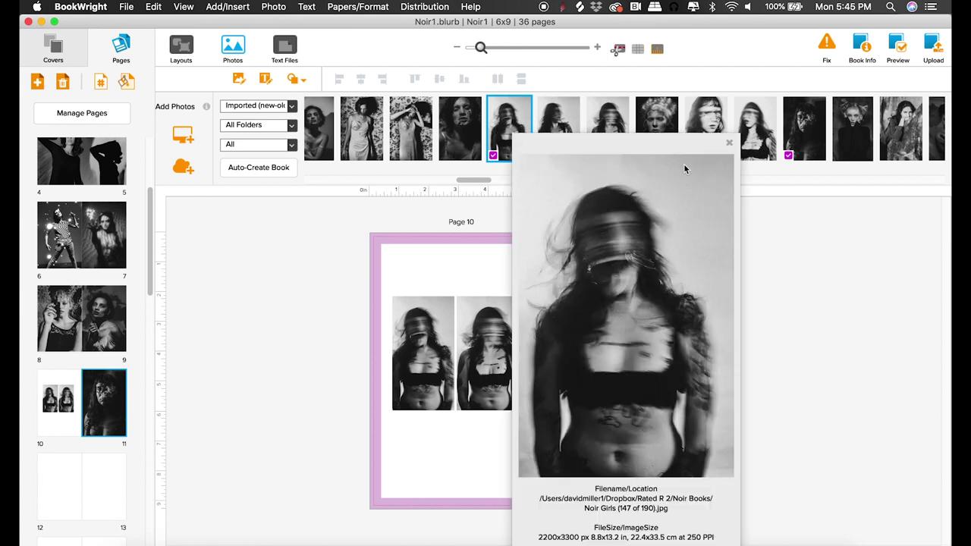
{"action": "left_click", "coordinate": [729, 143]}
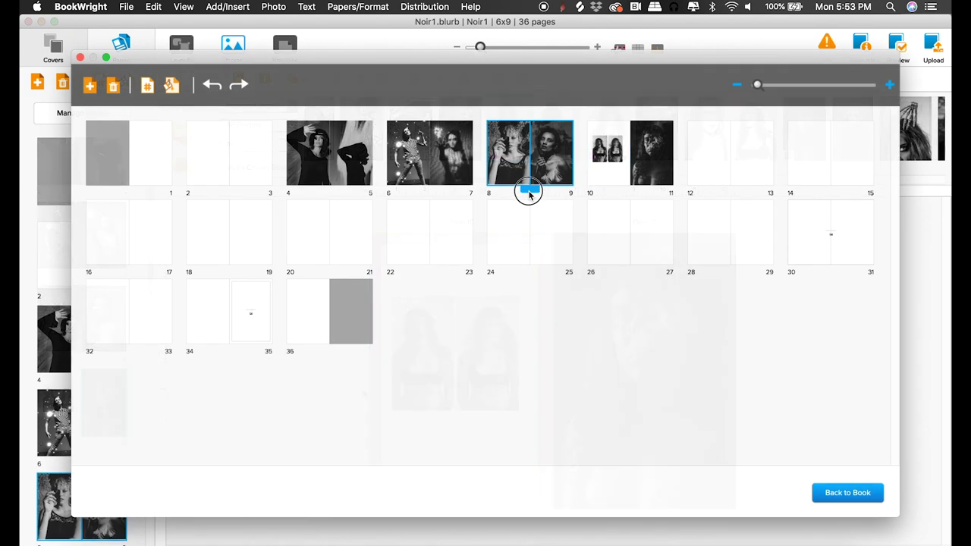
Step: Move the spread on pages 8–9 ahead of the spread on pages 6–7
{"action": "left_click_drag", "start_coordinate": [526, 190], "coordinate": [374, 191]}
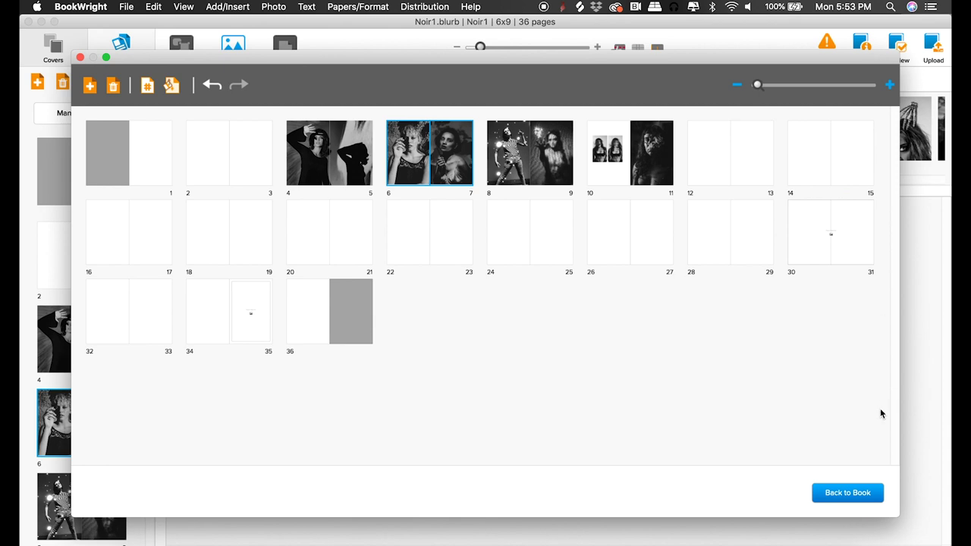
{"action": "left_click", "coordinate": [842, 495]}
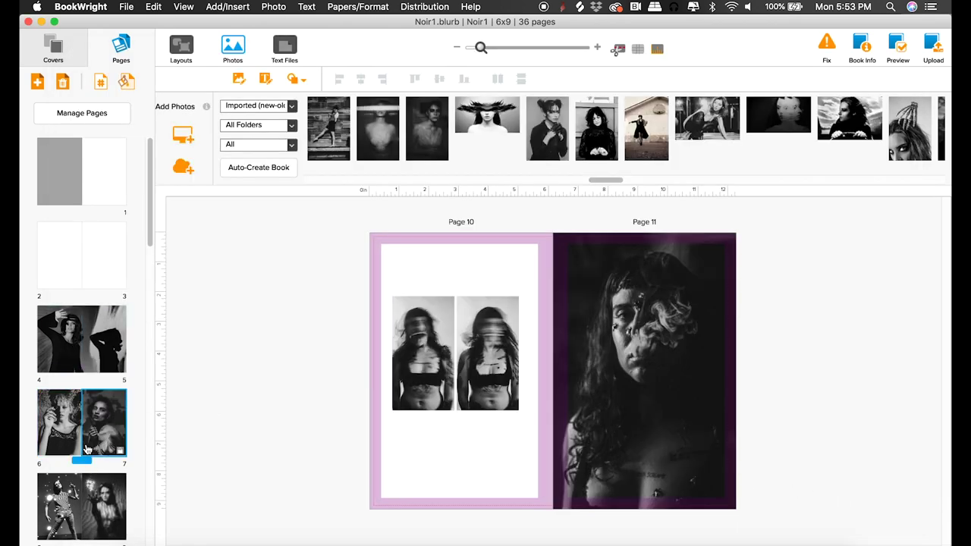
Step: Review the order of the filled and blank spreads from the opening page through final page 36
{"action": "left_click", "coordinate": [80, 110]}
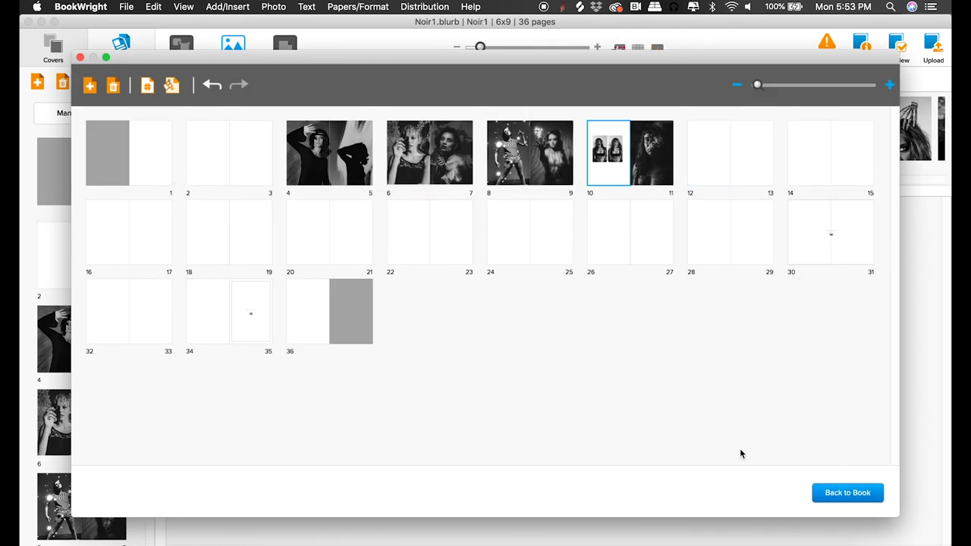
{"action": "left_click", "coordinate": [835, 494]}
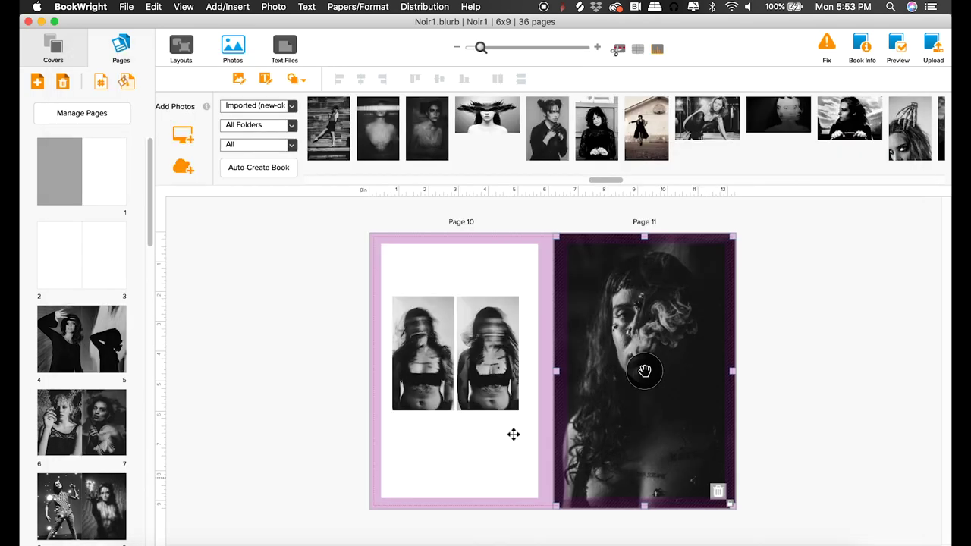
{"action": "left_click_drag", "start_coordinate": [147, 198], "coordinate": [157, 222]}
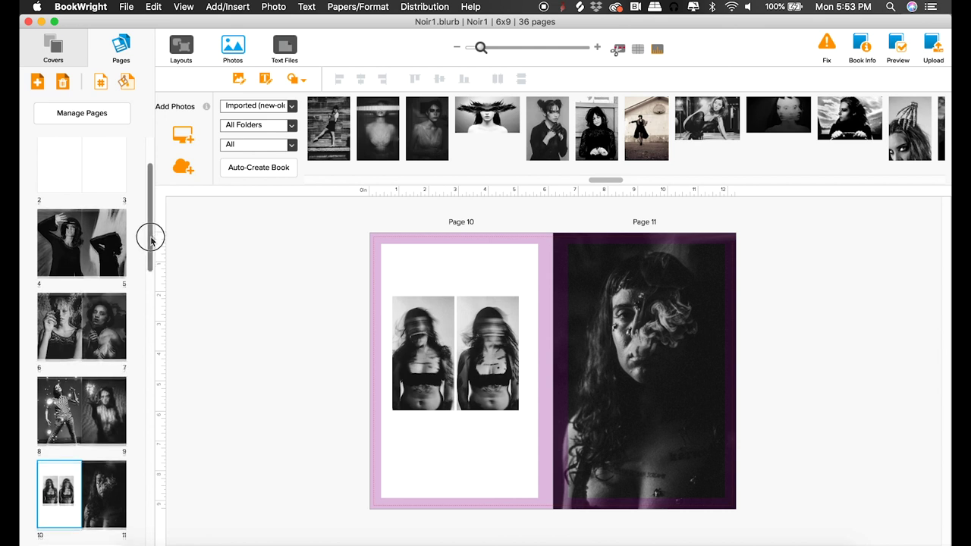
{"action": "scroll", "coordinate": [147, 242], "scroll_direction": "down", "scroll_amount": 1}
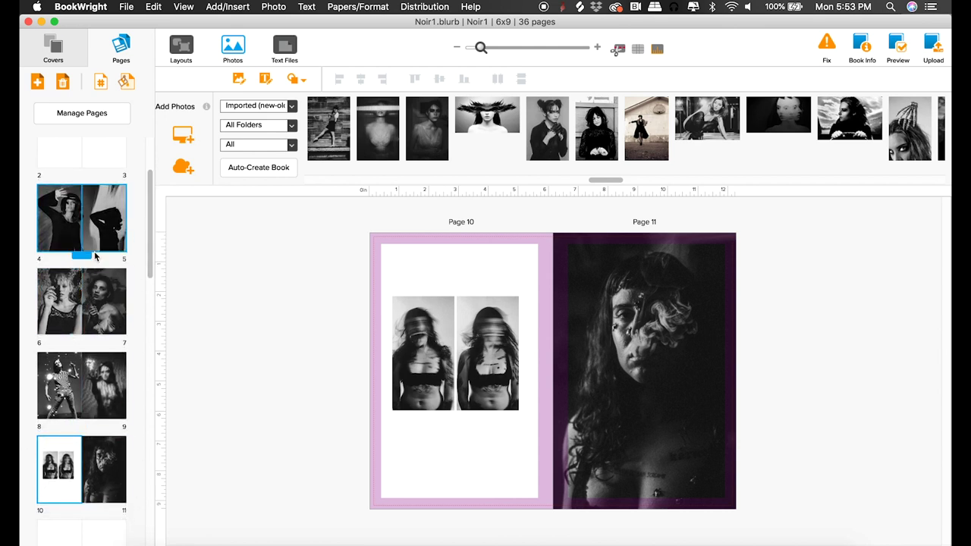
{"action": "left_click_drag", "start_coordinate": [151, 255], "coordinate": [150, 258]}
{"action": "left_click", "coordinate": [109, 112]}
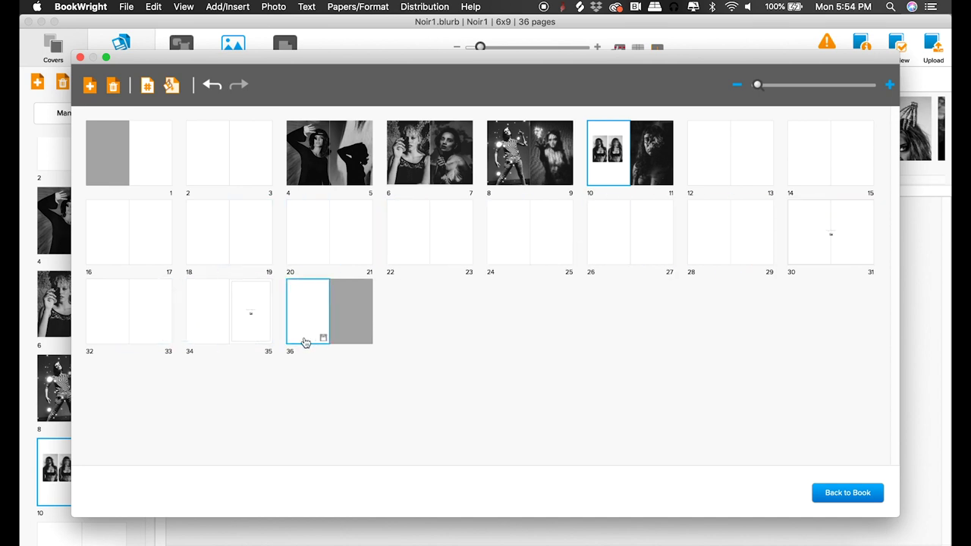
{"action": "left_click_drag", "start_coordinate": [304, 342], "coordinate": [344, 299]}
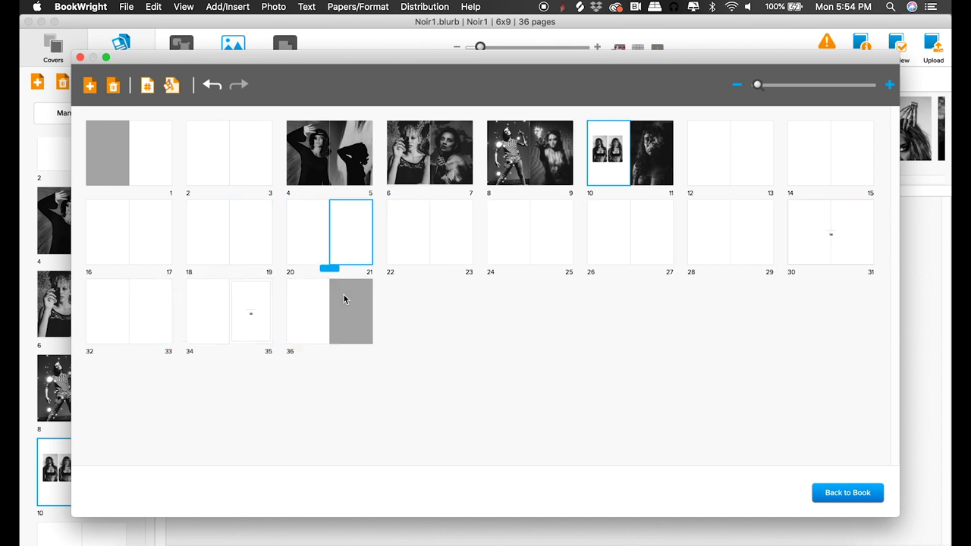
{"action": "left_click_drag", "start_coordinate": [344, 298], "coordinate": [309, 326]}
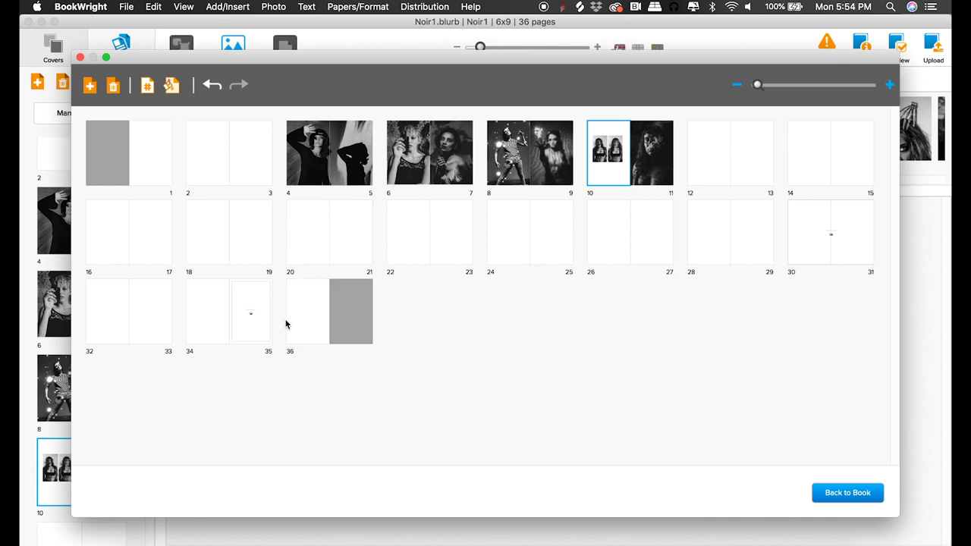
{"action": "mouse_move", "coordinate": [318, 320]}
{"action": "left_mouse_down"}
{"action": "mouse_move", "coordinate": [293, 280]}
{"action": "mouse_move", "coordinate": [318, 332]}
{"action": "mouse_move", "coordinate": [268, 325]}
{"action": "mouse_move", "coordinate": [315, 304]}
{"action": "left_mouse_up"}
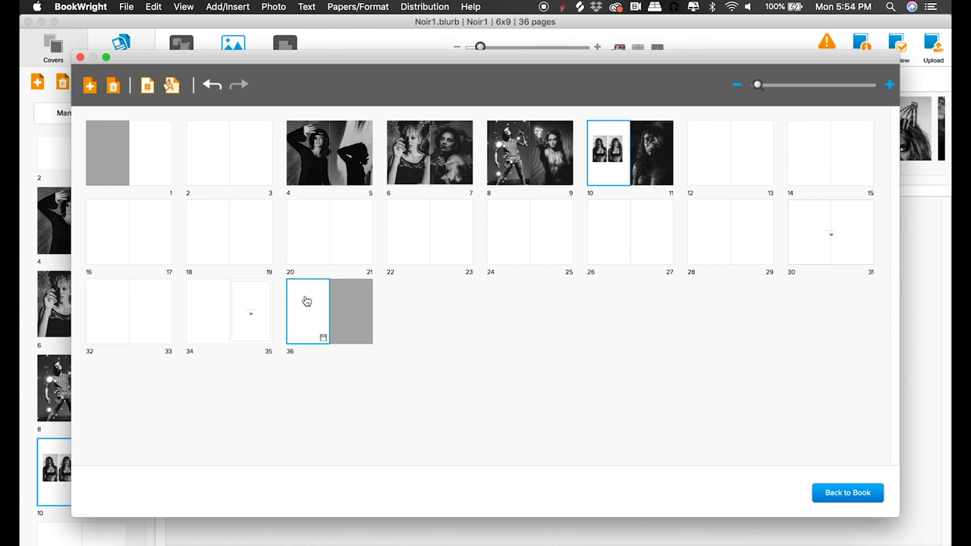
{"action": "mouse_move", "coordinate": [306, 301]}
{"action": "left_mouse_down"}
{"action": "mouse_move", "coordinate": [304, 276]}
{"action": "mouse_move", "coordinate": [53, 59]}
{"action": "left_mouse_up"}
{"action": "left_click", "coordinate": [81, 58]}
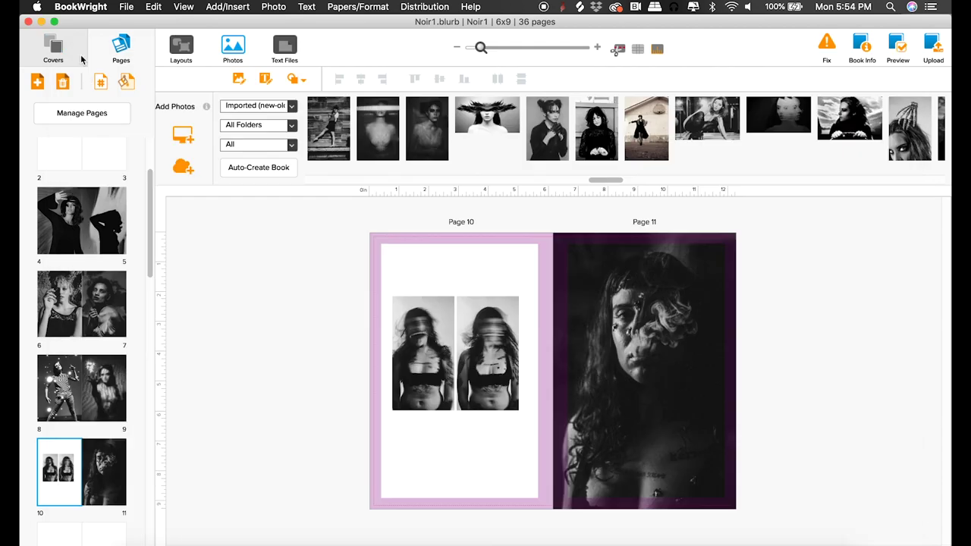
Step: Open page 1 and view larger previews of the Noir Girls (19 of 190) and (189 of 190) photos
{"action": "left_click_drag", "start_coordinate": [149, 209], "coordinate": [154, 158]}
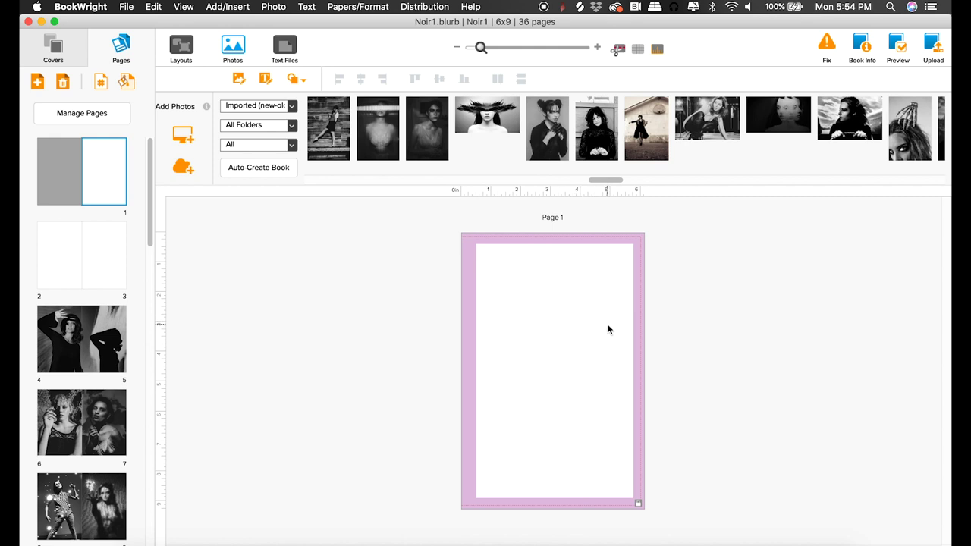
{"action": "left_click_drag", "start_coordinate": [597, 182], "coordinate": [591, 179]}
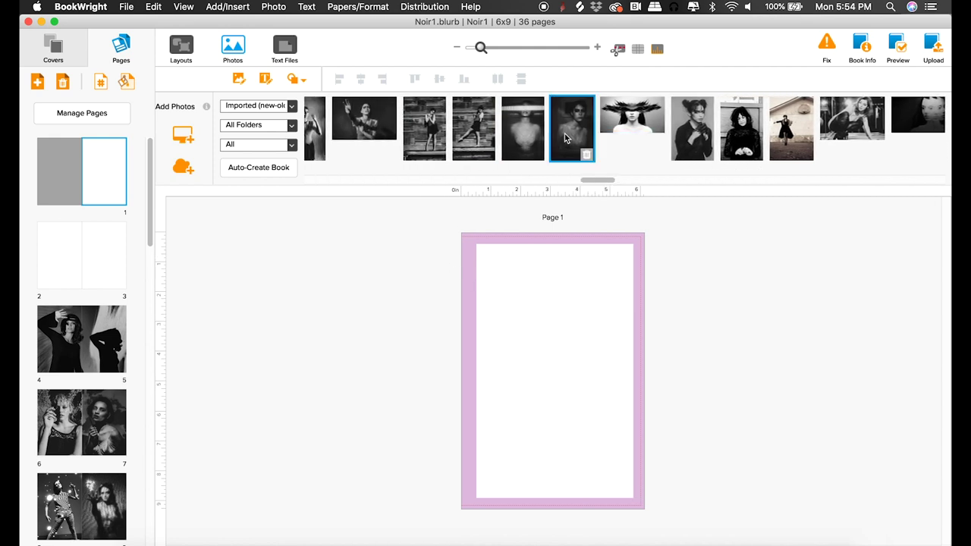
{"action": "mouse_move", "coordinate": [632, 116]}
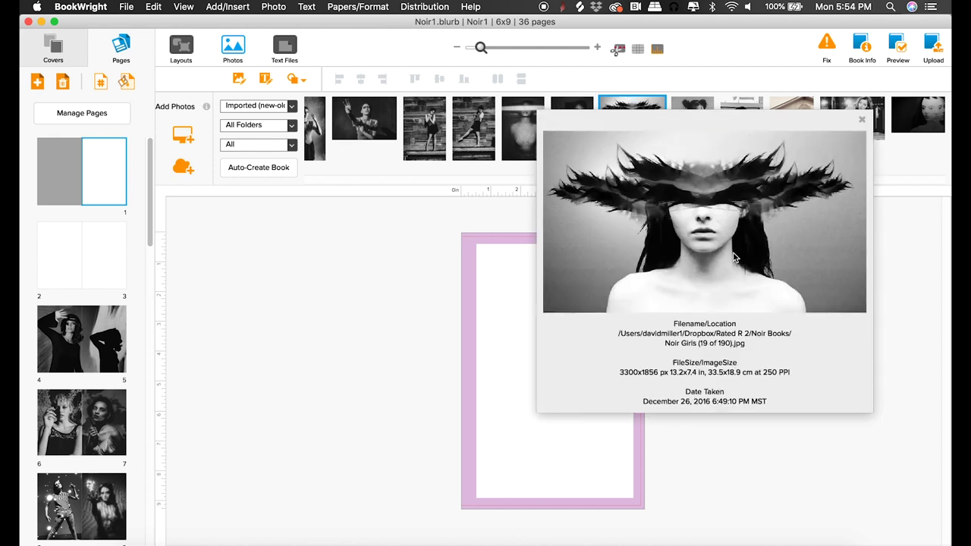
{"action": "left_click", "coordinate": [862, 119]}
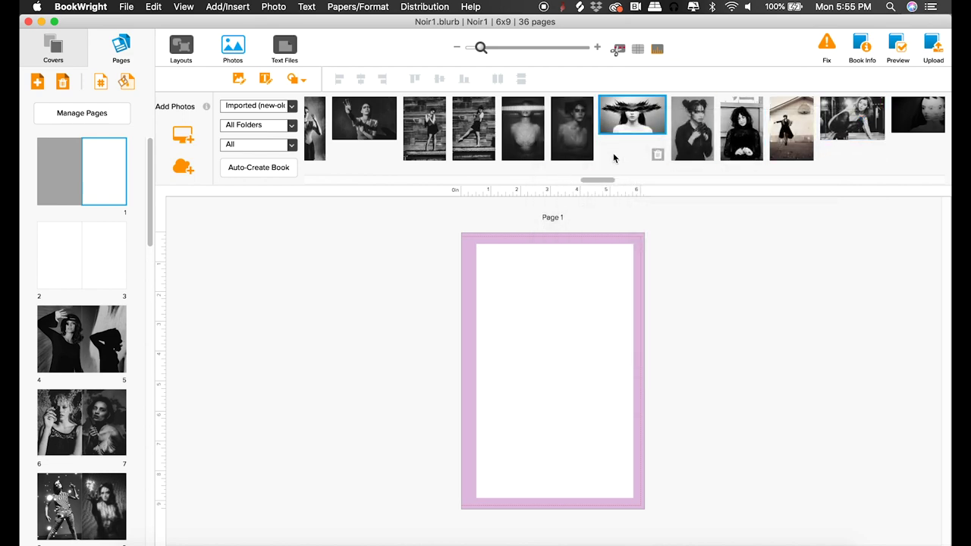
{"action": "mouse_move", "coordinate": [565, 137]}
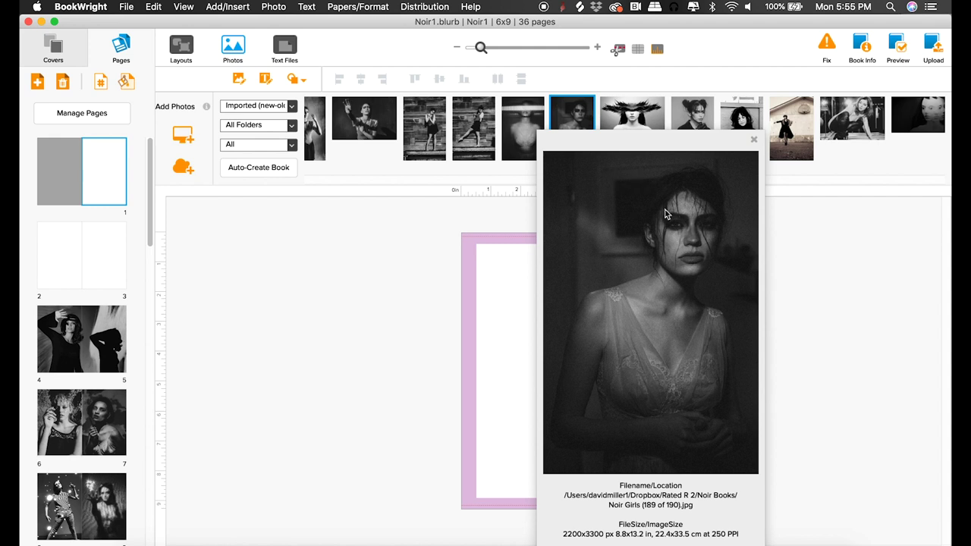
{"action": "left_click", "coordinate": [755, 141]}
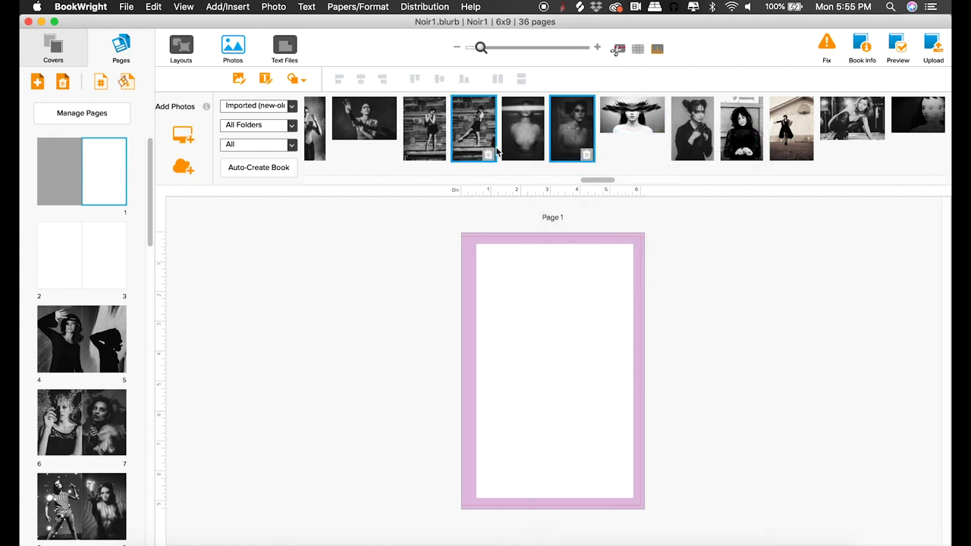
Step: Place the Noir Girls (189 of 190) photo on page 1 and make it fill a frame of about 5.89 × 9.25 in
{"action": "left_click_drag", "start_coordinate": [575, 133], "coordinate": [553, 362]}
{"action": "mouse_move", "coordinate": [472, 486]}
{"action": "left_mouse_down"}
{"action": "mouse_move", "coordinate": [460, 505]}
{"action": "mouse_move", "coordinate": [463, 495]}
{"action": "left_mouse_up"}
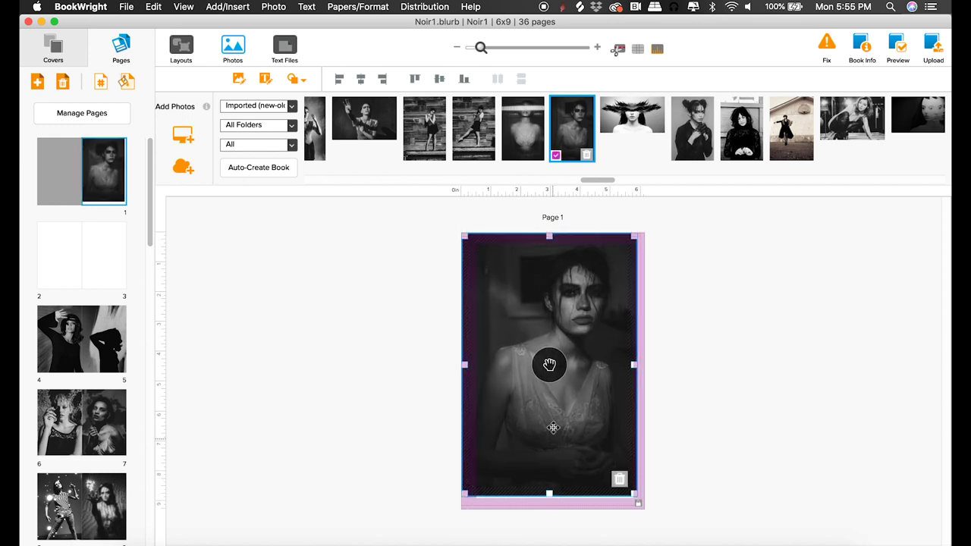
{"action": "left_click_drag", "start_coordinate": [553, 432], "coordinate": [558, 458]}
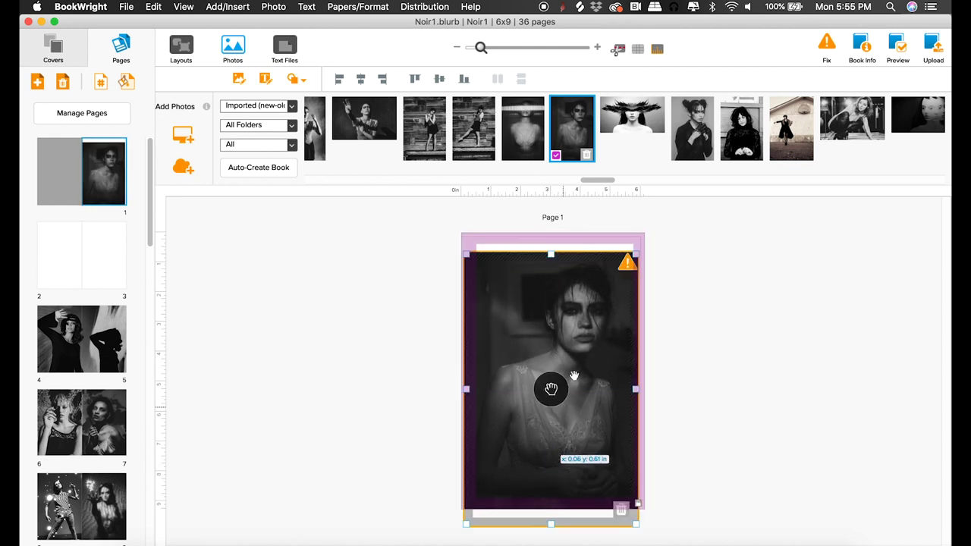
{"action": "right_click", "coordinate": [562, 304]}
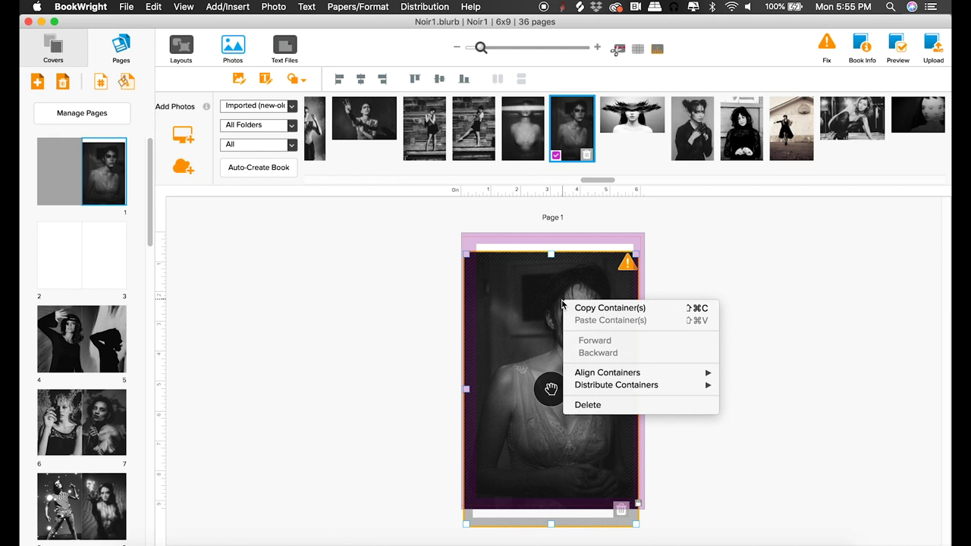
{"action": "left_click", "coordinate": [698, 260]}
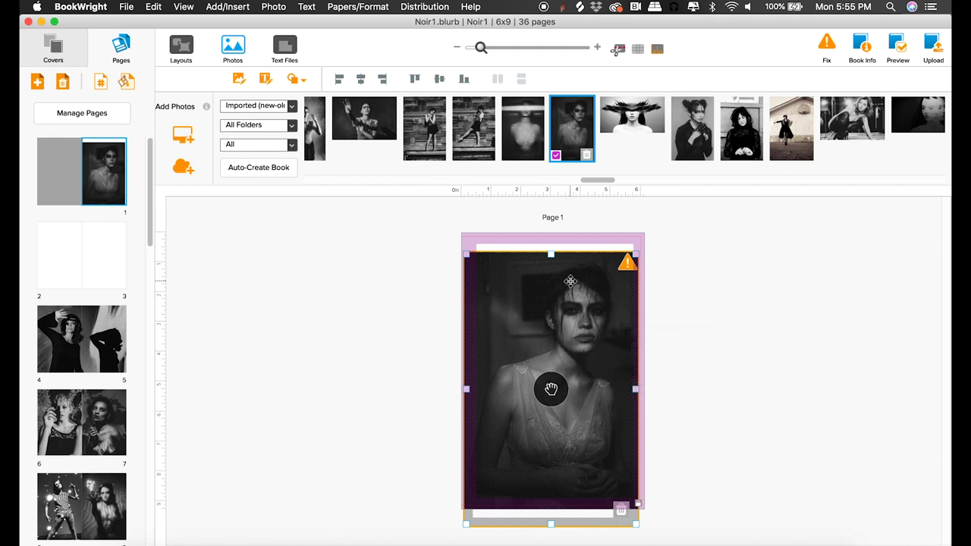
{"action": "left_click_drag", "start_coordinate": [570, 282], "coordinate": [578, 278]}
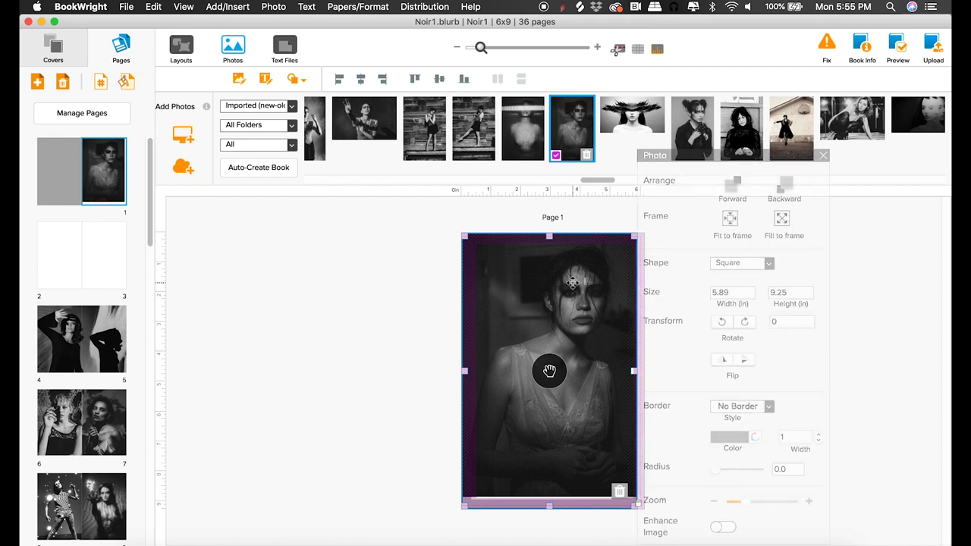
{"action": "left_click", "coordinate": [783, 228]}
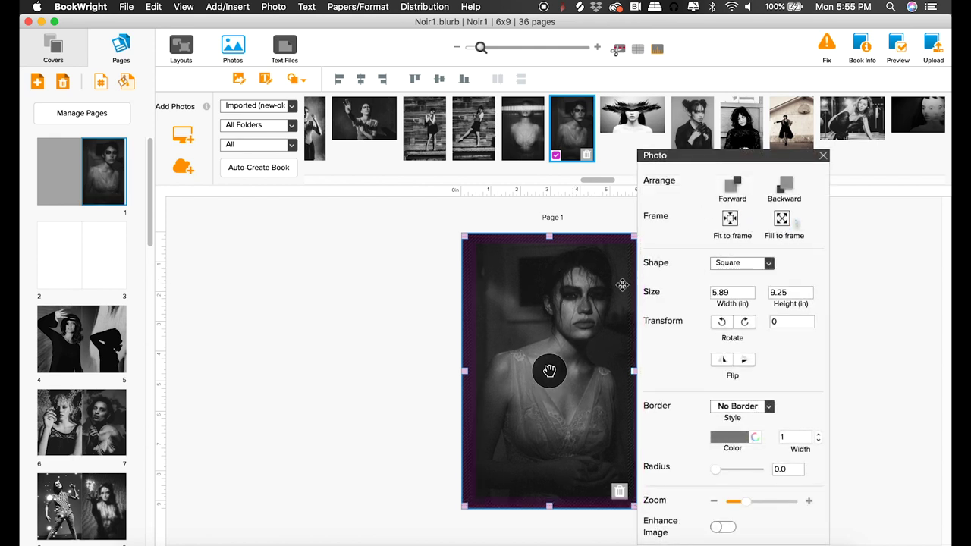
Step: Widen page 1's photo frame to 6.12 in so it spans the whole page, and fill it with the photo
{"action": "left_click", "coordinate": [536, 392]}
{"action": "left_click", "coordinate": [603, 352]}
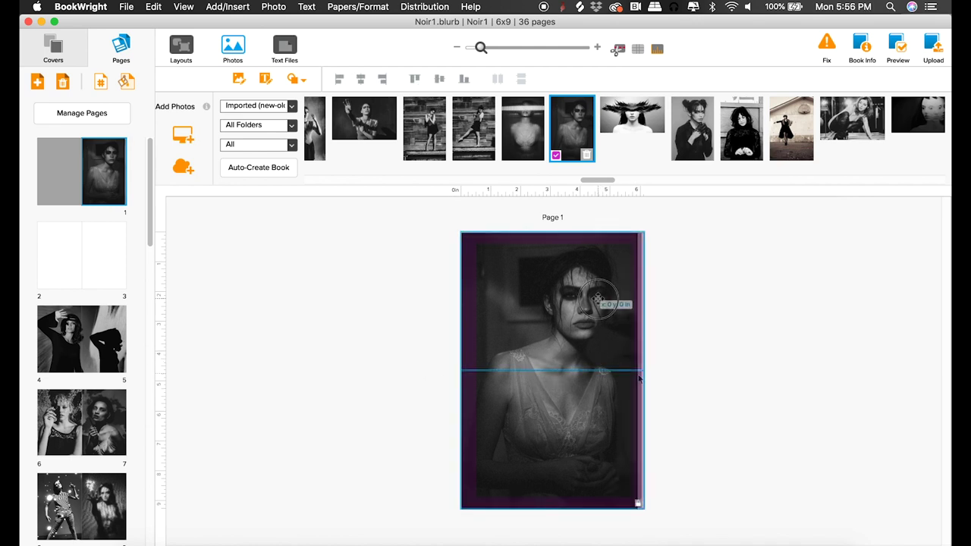
{"action": "left_click", "coordinate": [788, 220]}
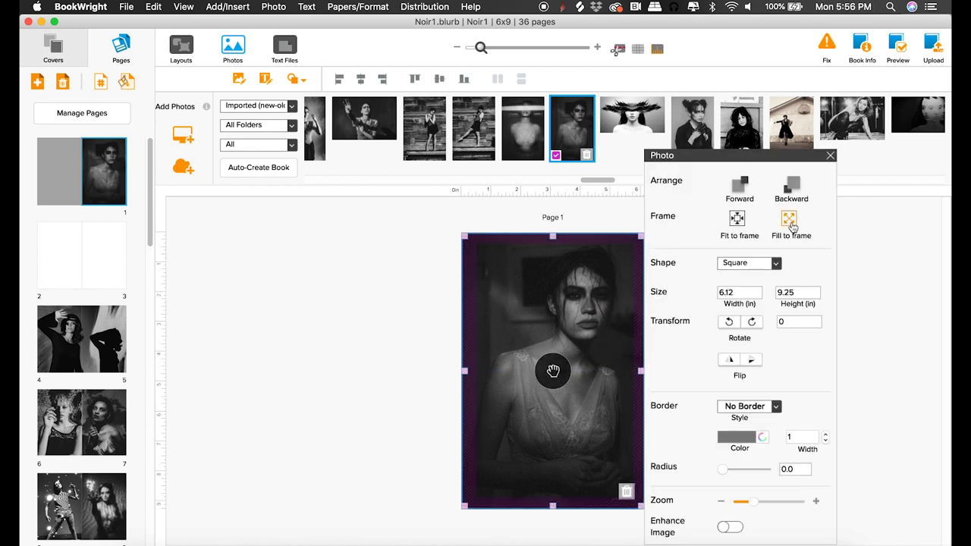
{"action": "left_click", "coordinate": [449, 334]}
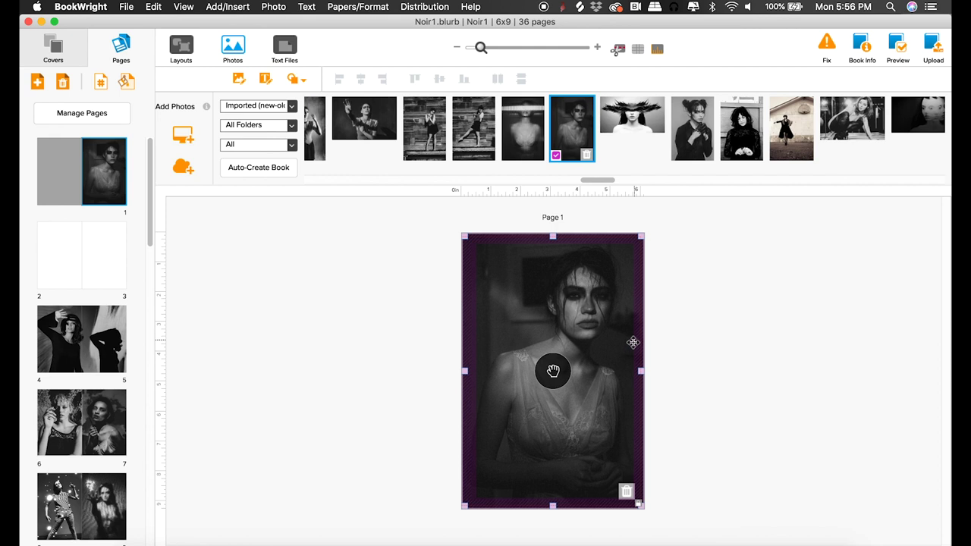
Step: Undo the last fill on page 1, check the photo's edges up close, and refill the frame with the photo
{"action": "key", "text": "super+c"}
{"action": "key", "text": "super+z"}
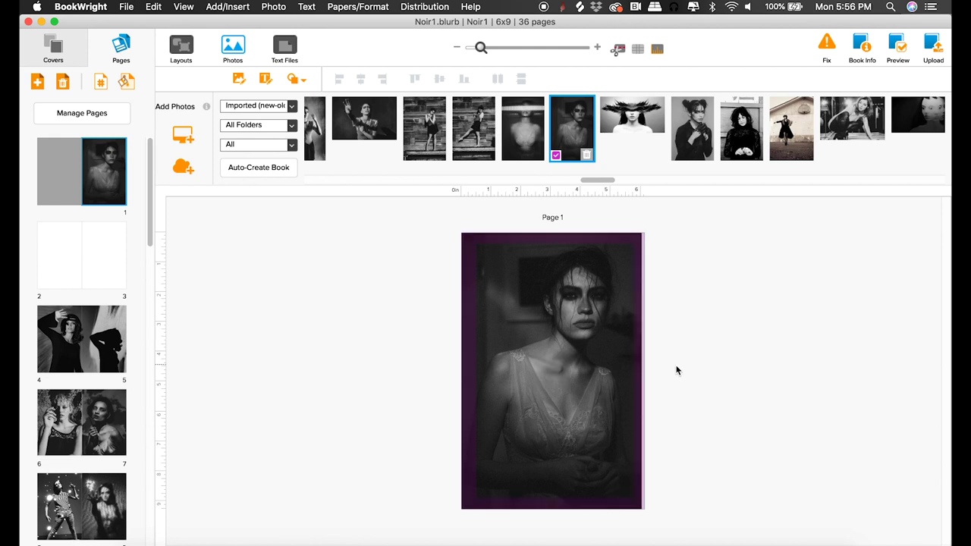
{"action": "key", "text": "super+equal"}
{"action": "key", "text": "super+equal"}
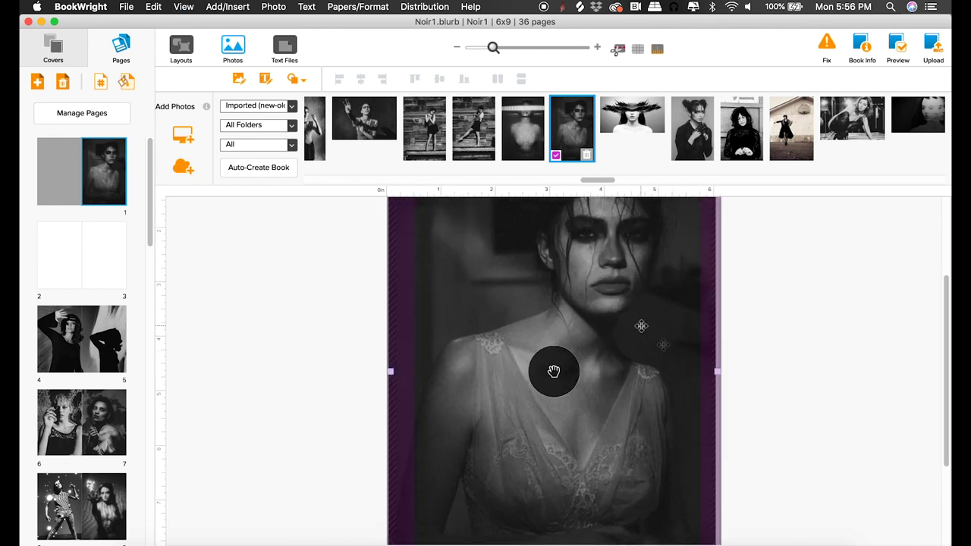
{"action": "left_click", "coordinate": [592, 308]}
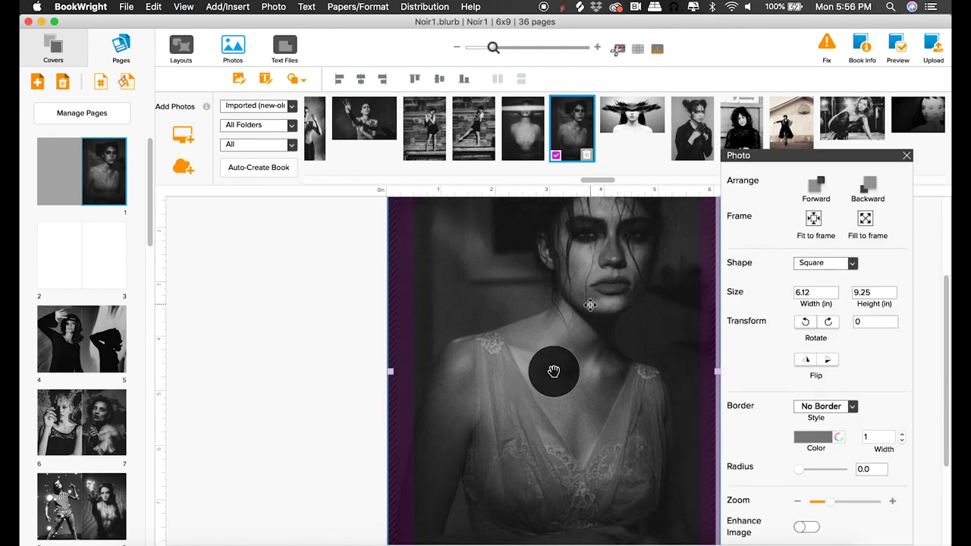
{"action": "left_click", "coordinate": [866, 220]}
{"action": "left_click", "coordinate": [782, 368]}
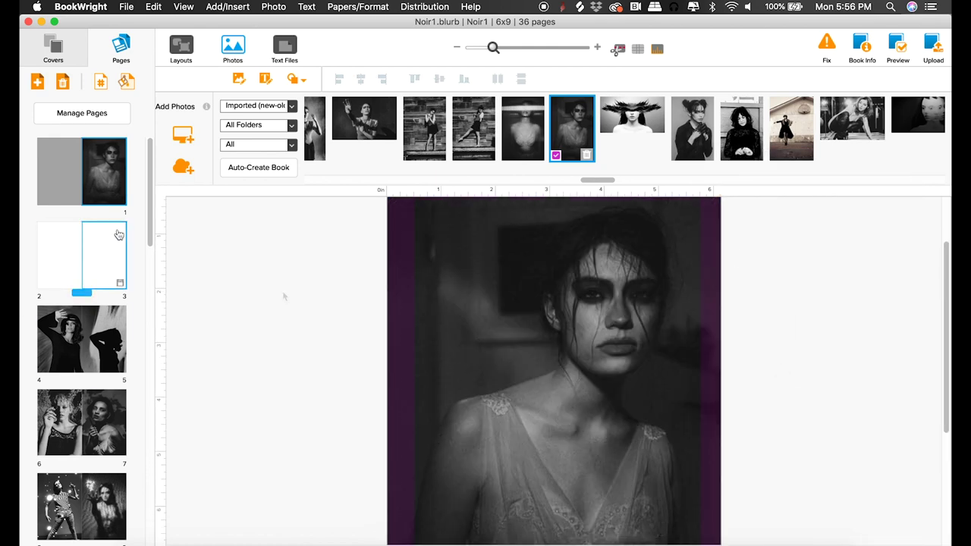
{"action": "key", "text": "super+minus"}
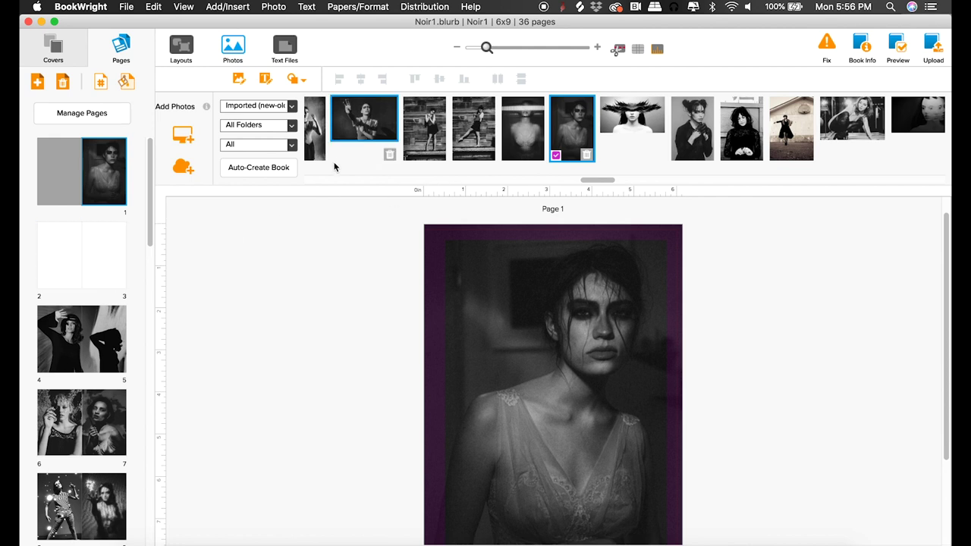
Step: View larger previews of the Noir Girls (184 of 190), (186 of 190) and (187 of 190) photos
{"action": "double_click", "coordinate": [321, 137]}
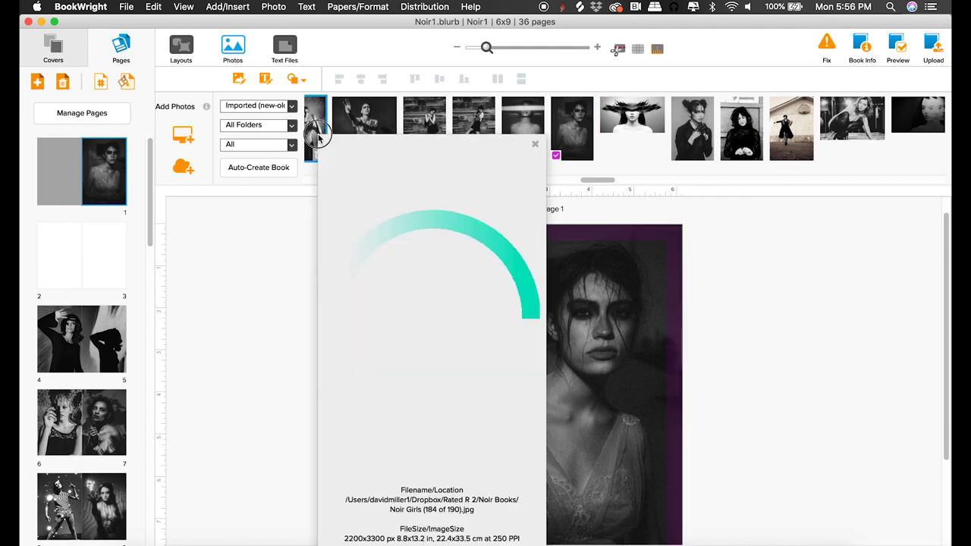
{"action": "left_click", "coordinate": [535, 144]}
{"action": "double_click", "coordinate": [448, 130]}
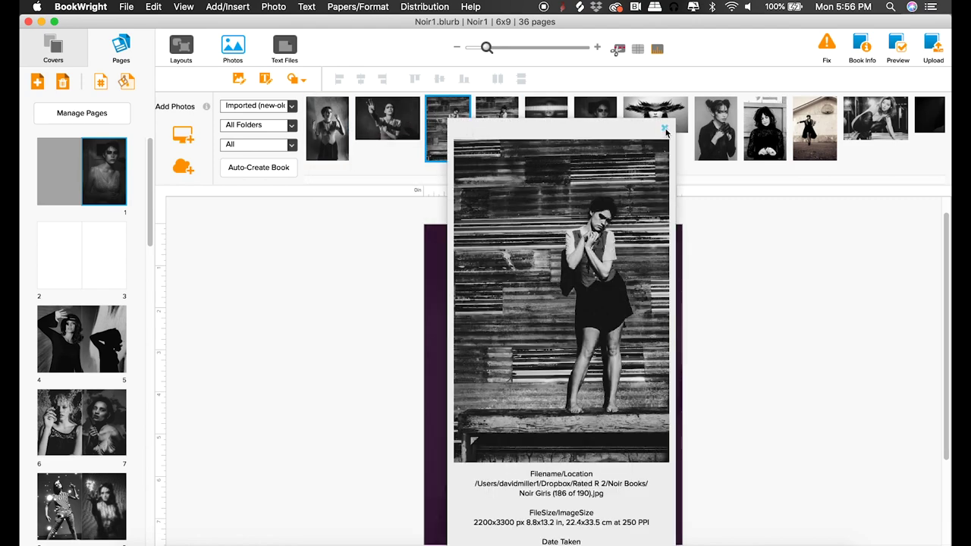
{"action": "left_click", "coordinate": [665, 129]}
{"action": "double_click", "coordinate": [497, 128]}
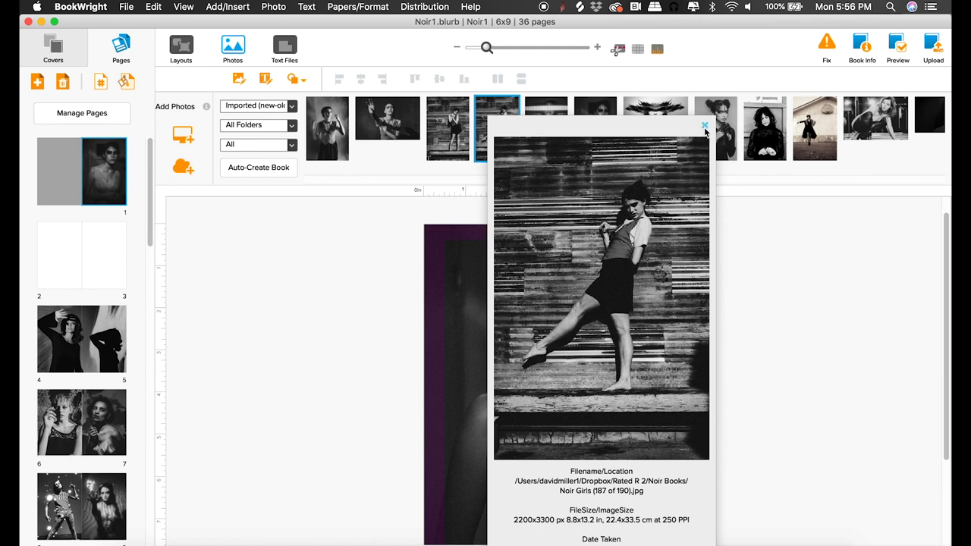
{"action": "left_click", "coordinate": [705, 126]}
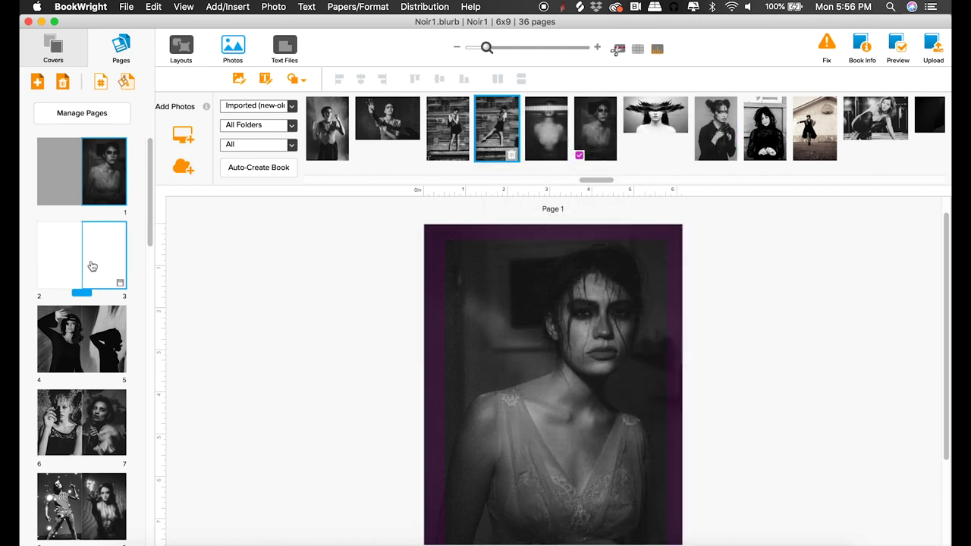
Step: Place the Noir Girls (186 of 190) photo on page 2 and the Noir Girls (187 of 190) photo on page 3
{"action": "left_click", "coordinate": [88, 262]}
{"action": "left_click", "coordinate": [448, 120]}
{"action": "left_click_drag", "start_coordinate": [448, 120], "coordinate": [437, 348]}
{"action": "left_click_drag", "start_coordinate": [497, 127], "coordinate": [690, 402]}
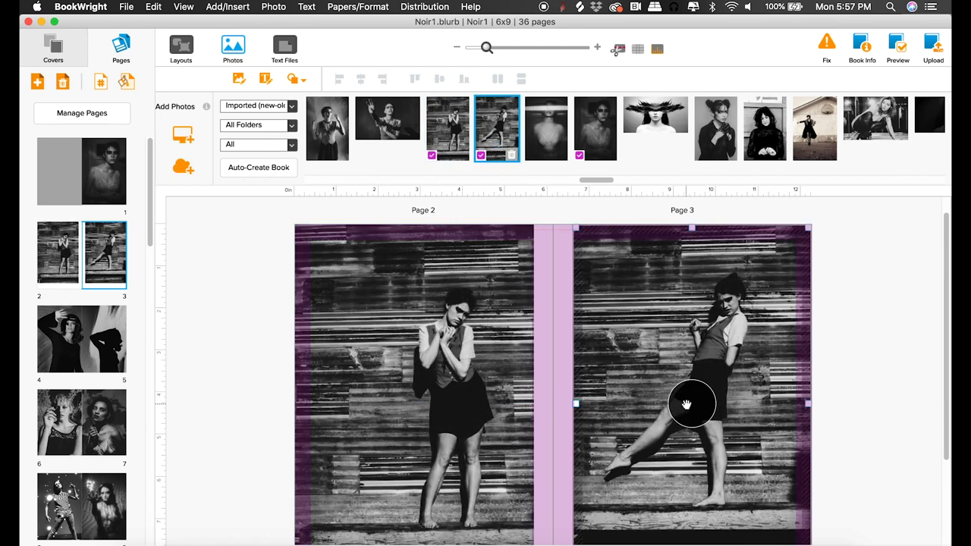
Step: Check the pages 10–11 spread as a reference, and apply the layout with two side-by-side photos and two text frames to page 3
{"action": "left_click_drag", "start_coordinate": [149, 216], "coordinate": [147, 271]}
{"action": "left_click", "coordinate": [59, 383]}
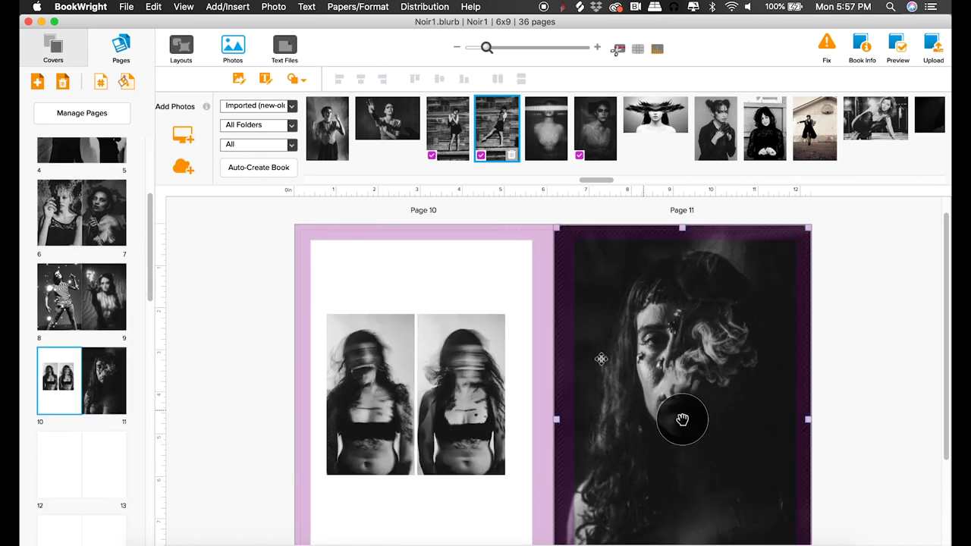
{"action": "left_click", "coordinate": [682, 418]}
{"action": "left_click_drag", "start_coordinate": [151, 233], "coordinate": [147, 178]}
{"action": "left_click", "coordinate": [105, 252]}
{"action": "left_click", "coordinate": [414, 403]}
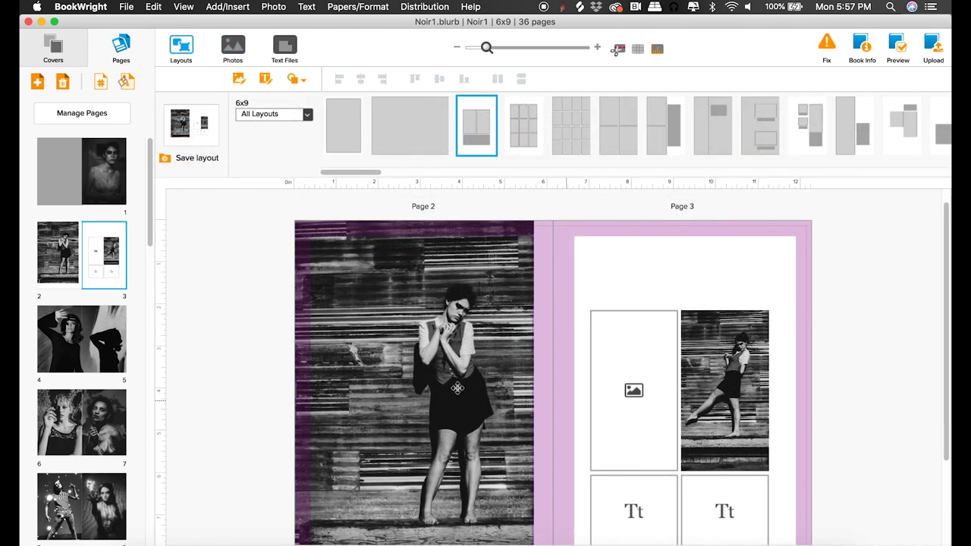
Step: Remove the photo and its frame from page 2, and delete the two text frames on page 3
{"action": "left_click", "coordinate": [415, 400]}
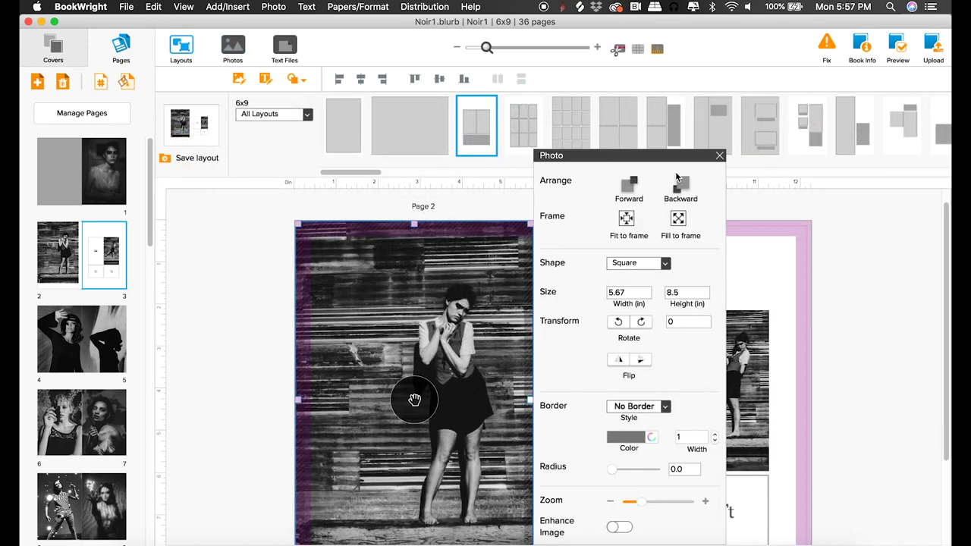
{"action": "left_click", "coordinate": [719, 155]}
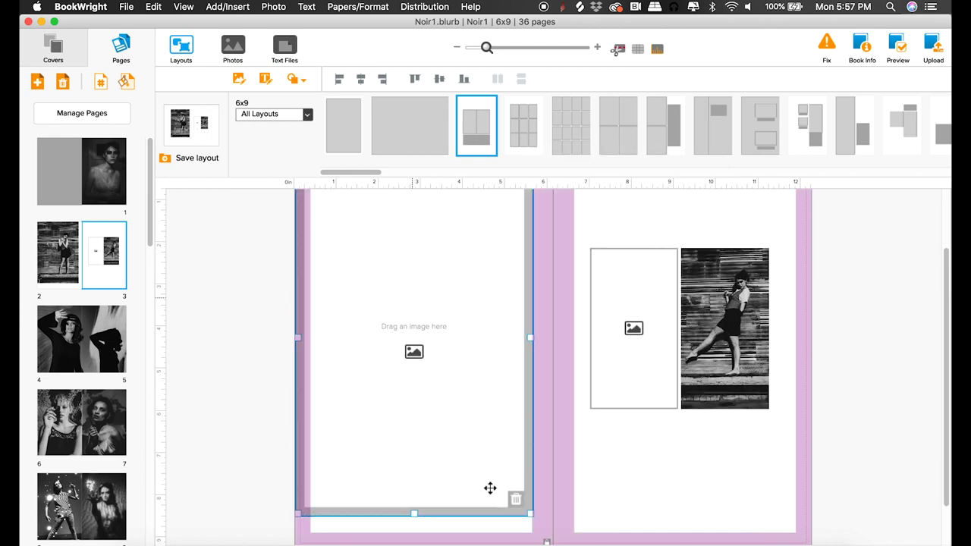
{"action": "left_click", "coordinate": [515, 499]}
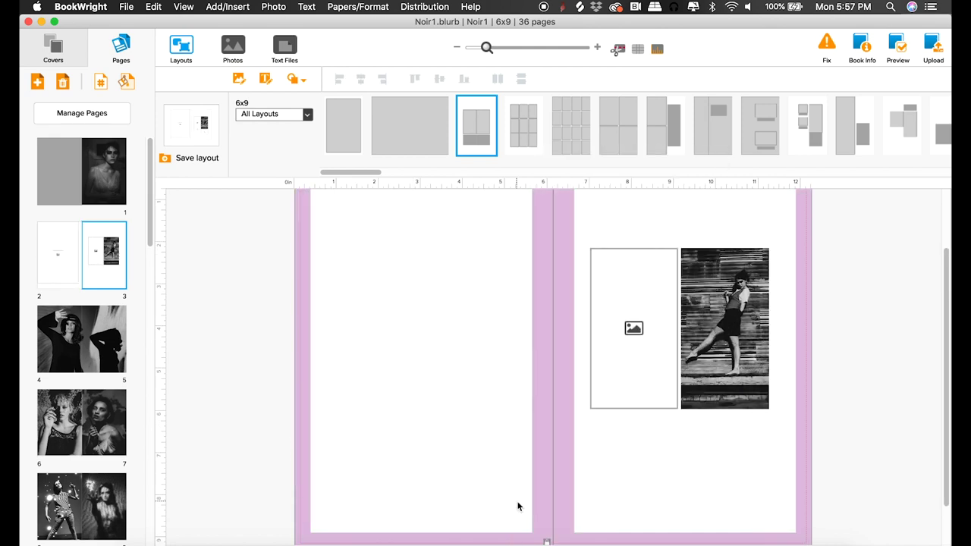
{"action": "left_click_drag", "start_coordinate": [343, 125], "coordinate": [137, 158]}
Step: Place the Noir Girls (186 of 190) photo in page 3's empty frame beside the kicking-pose photo
{"action": "left_click", "coordinate": [233, 45]}
{"action": "left_click_drag", "start_coordinate": [447, 129], "coordinate": [588, 279]}
{"action": "left_click_drag", "start_coordinate": [596, 180], "coordinate": [639, 185]}
{"action": "left_click", "coordinate": [721, 336]}
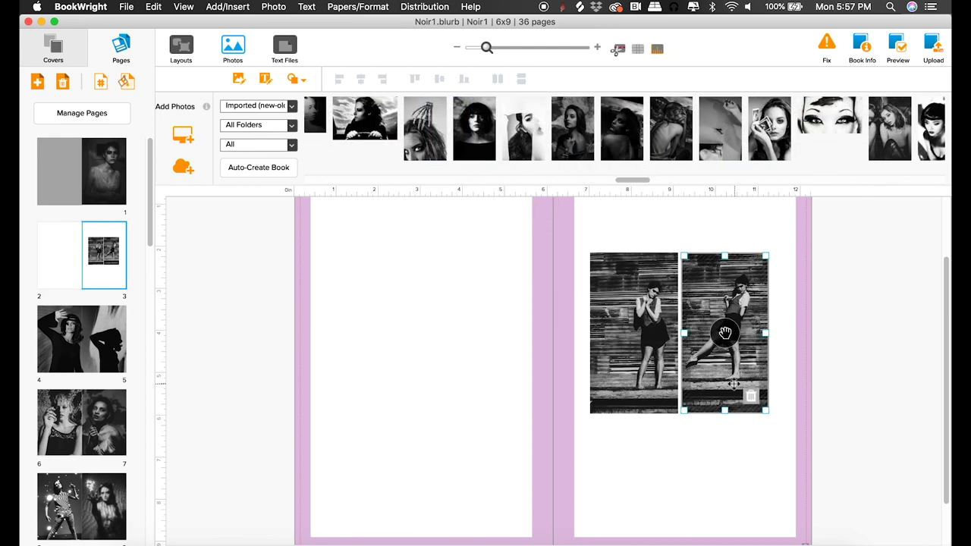
{"action": "left_click", "coordinate": [778, 405]}
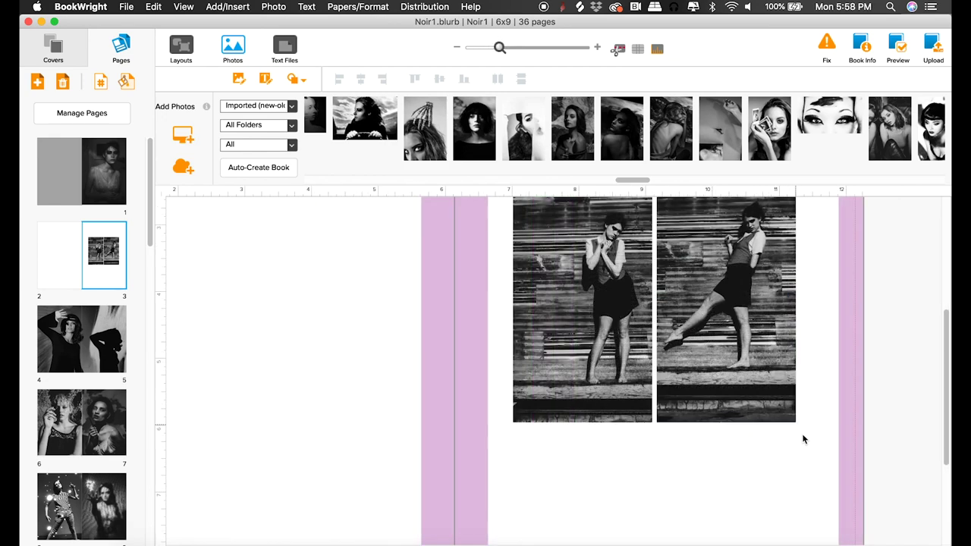
Step: Move the kicking-pose image down inside its frame on page 3, and crop the tops of both photo frames to matching heights
{"action": "left_click", "coordinate": [726, 295]}
{"action": "left_click_drag", "start_coordinate": [726, 295], "coordinate": [732, 317]}
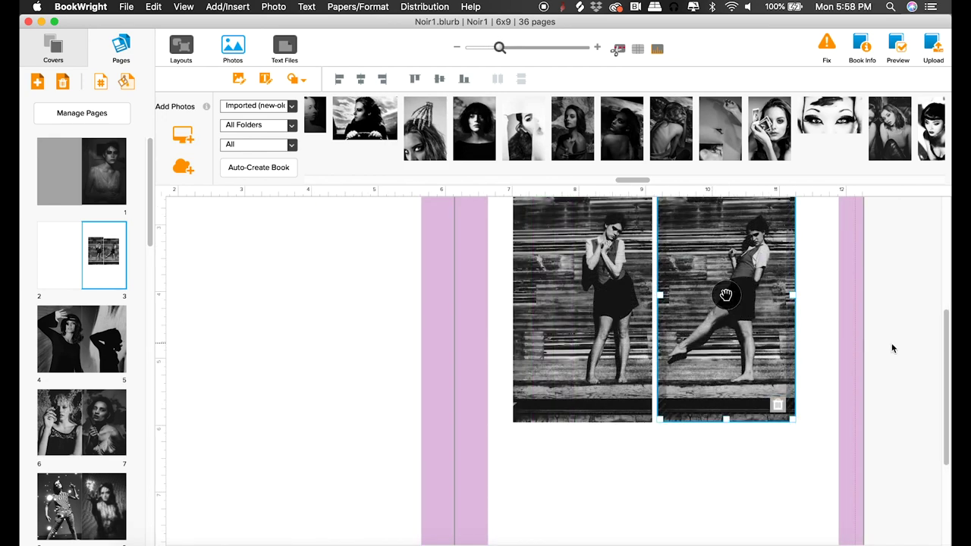
{"action": "scroll", "coordinate": [890, 347], "scroll_direction": "up", "scroll_amount": 2}
{"action": "left_click", "coordinate": [726, 345]}
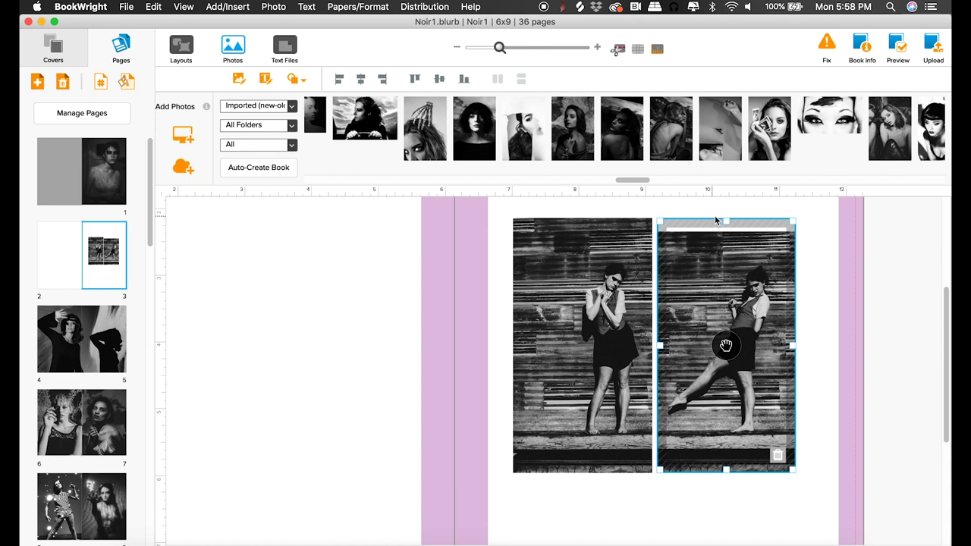
{"action": "left_click_drag", "start_coordinate": [727, 221], "coordinate": [725, 233]}
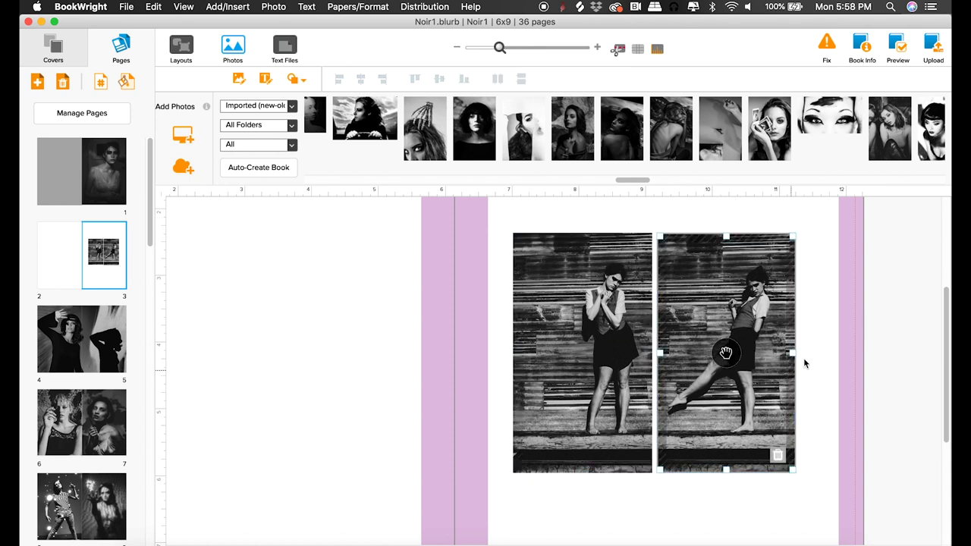
{"action": "left_click", "coordinate": [599, 313]}
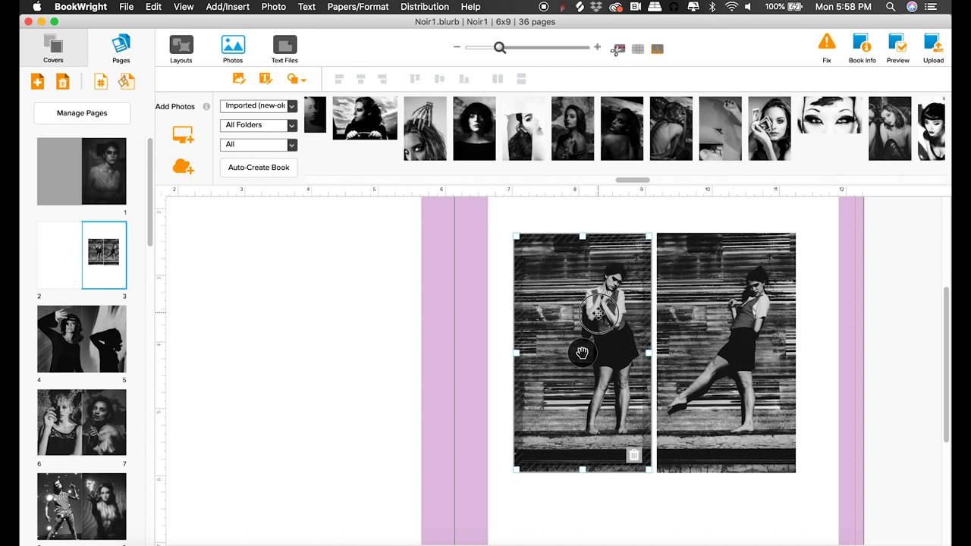
{"action": "mouse_move", "coordinate": [598, 314]}
{"action": "left_mouse_down"}
{"action": "mouse_move", "coordinate": [559, 347]}
{"action": "mouse_move", "coordinate": [585, 348]}
{"action": "left_mouse_up"}
{"action": "key", "text": "super+minus"}
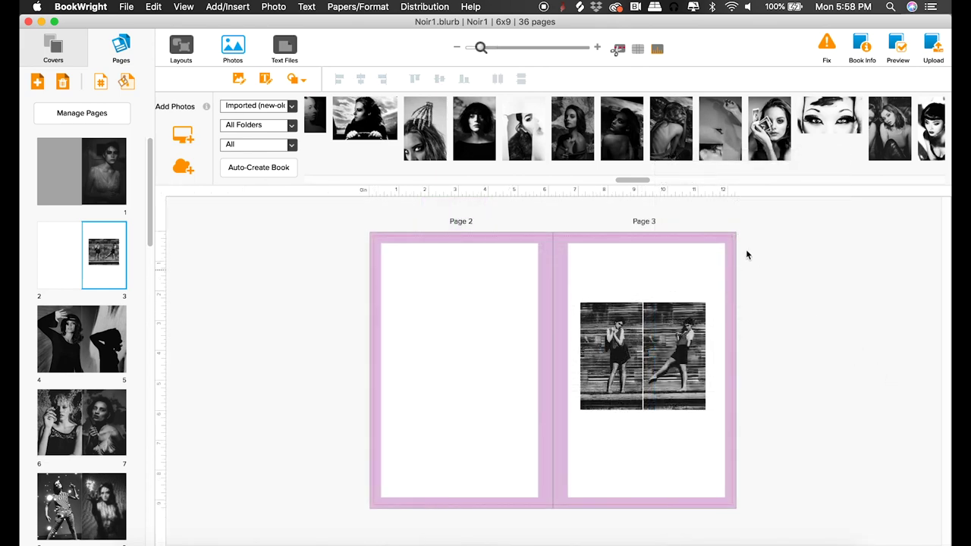
Step: Place the Noir Girls (184 of 190) photo on page 2 and enlarge its frame to about 6.12 × 9.19 in
{"action": "left_click_drag", "start_coordinate": [641, 180], "coordinate": [585, 185]}
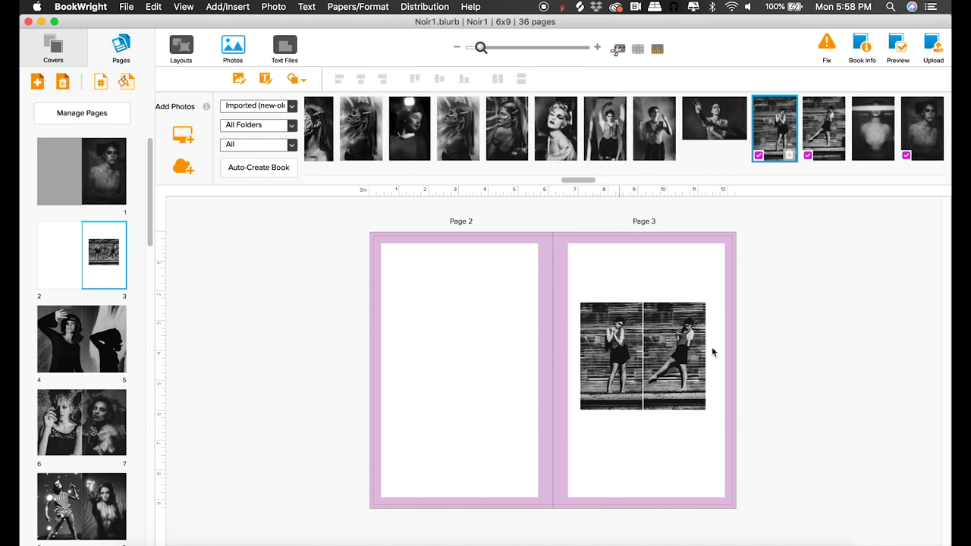
{"action": "left_click", "coordinate": [665, 342]}
{"action": "left_click_drag", "start_coordinate": [665, 342], "coordinate": [464, 365]}
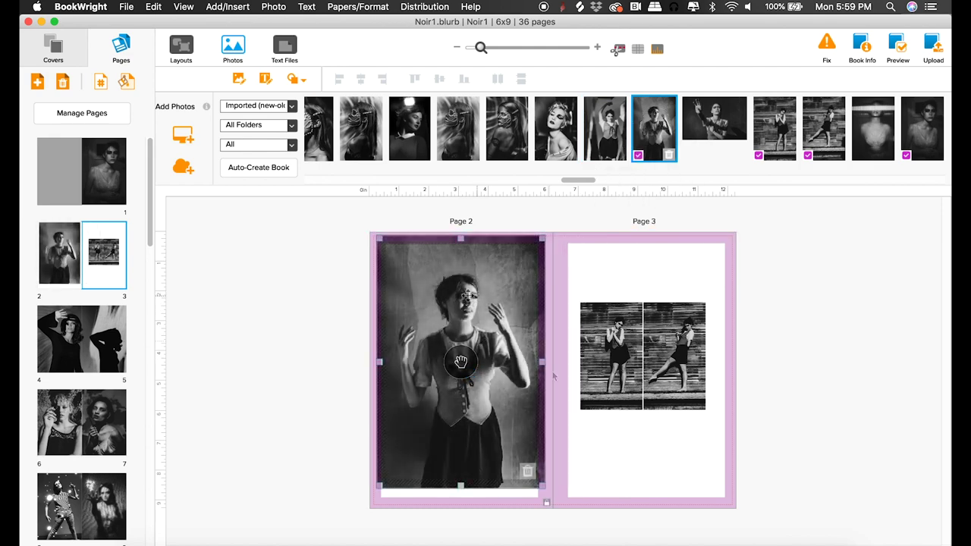
{"action": "mouse_move", "coordinate": [546, 493]}
{"action": "left_mouse_down"}
{"action": "mouse_move", "coordinate": [559, 509]}
{"action": "mouse_move", "coordinate": [552, 506]}
{"action": "left_mouse_up"}
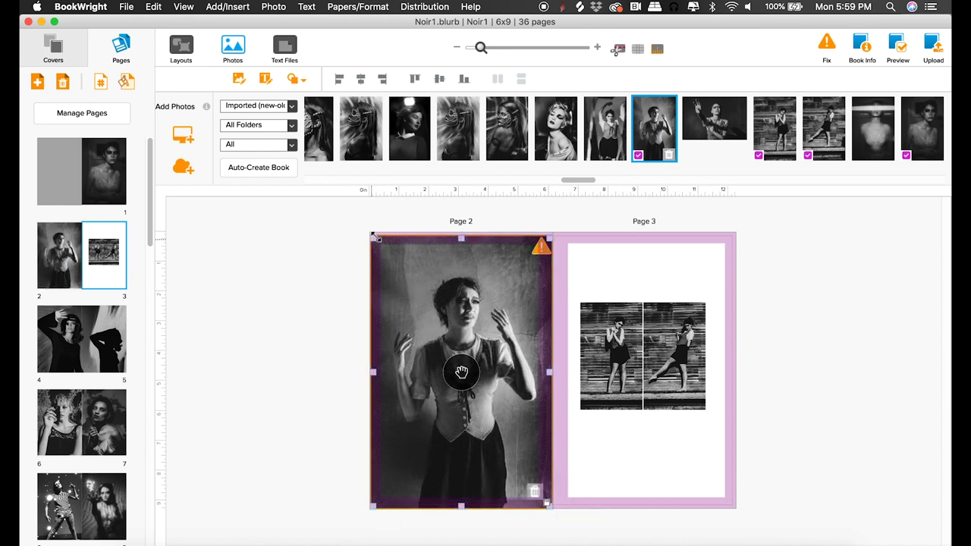
Step: Check the page 2 photo's size settings and extend its frame to the page's top edge, about 6.12 × 9.28 in
{"action": "double_click", "coordinate": [463, 238]}
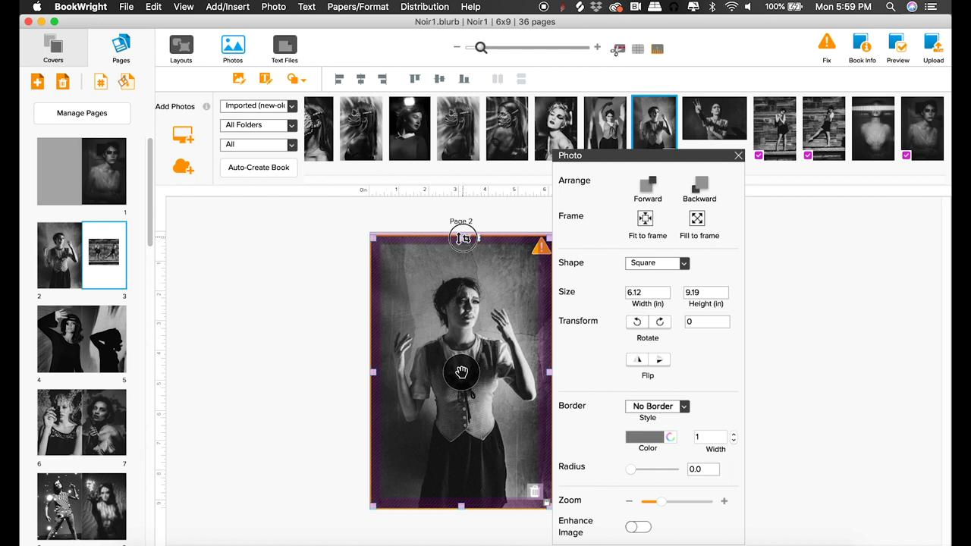
{"action": "left_click", "coordinate": [463, 238]}
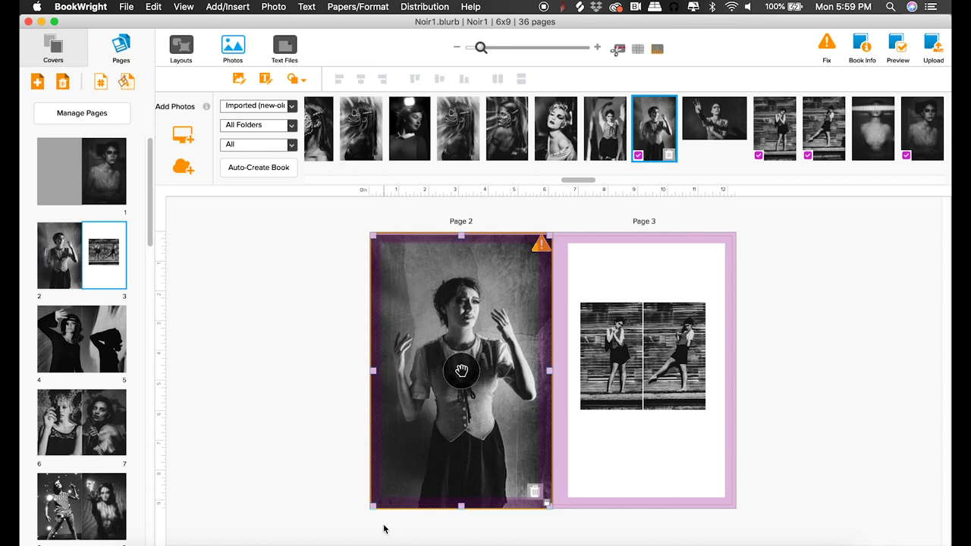
{"action": "mouse_move", "coordinate": [372, 371]}
{"action": "left_mouse_down"}
{"action": "mouse_move", "coordinate": [391, 372]}
{"action": "mouse_move", "coordinate": [370, 372]}
{"action": "left_mouse_up"}
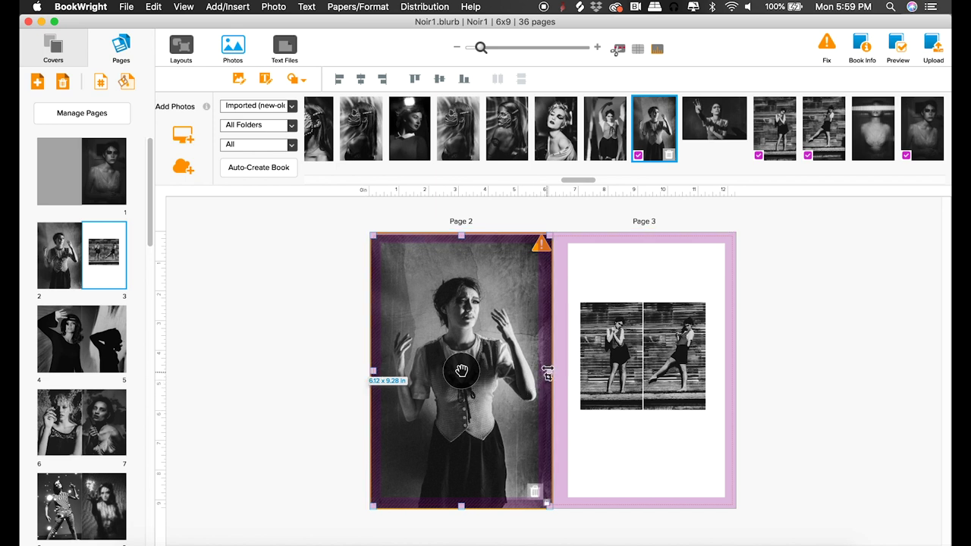
{"action": "mouse_move", "coordinate": [549, 373]}
{"action": "left_mouse_down"}
{"action": "mouse_move", "coordinate": [539, 372]}
{"action": "mouse_move", "coordinate": [549, 371]}
{"action": "left_mouse_up"}
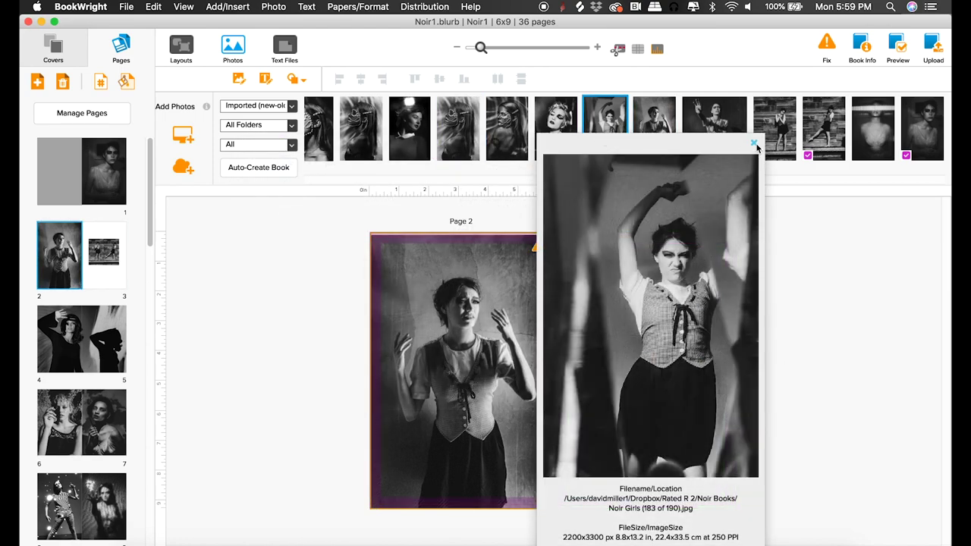
Step: Compare enlarged previews of the Noir Girls (183 of 190) and (184 of 190) photos with the photo placed on page 2
{"action": "left_click", "coordinate": [754, 144]}
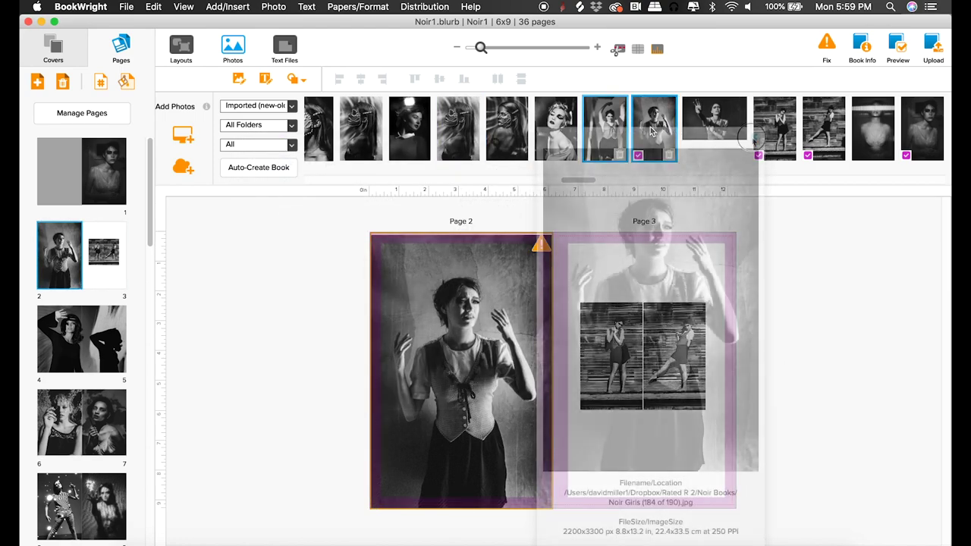
{"action": "mouse_move", "coordinate": [653, 130]}
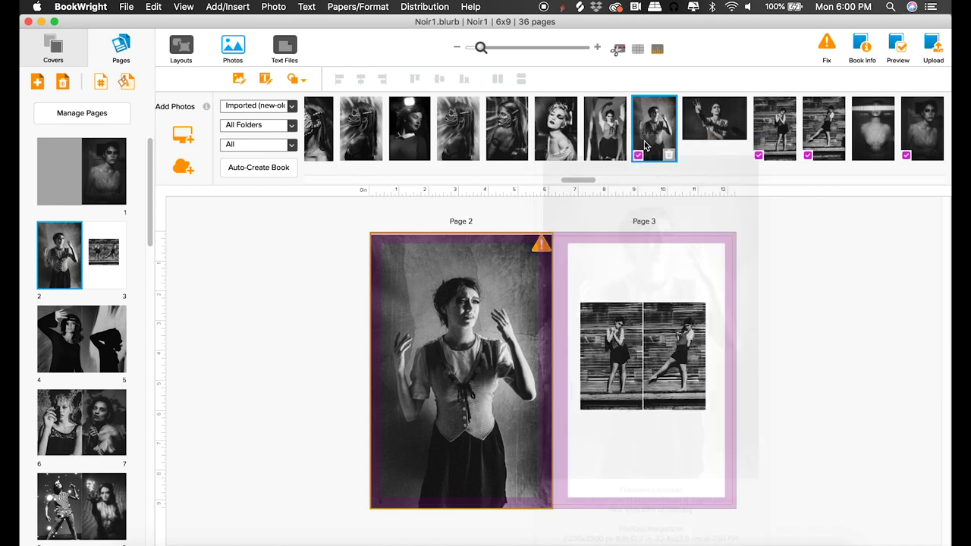
{"action": "mouse_move", "coordinate": [616, 126]}
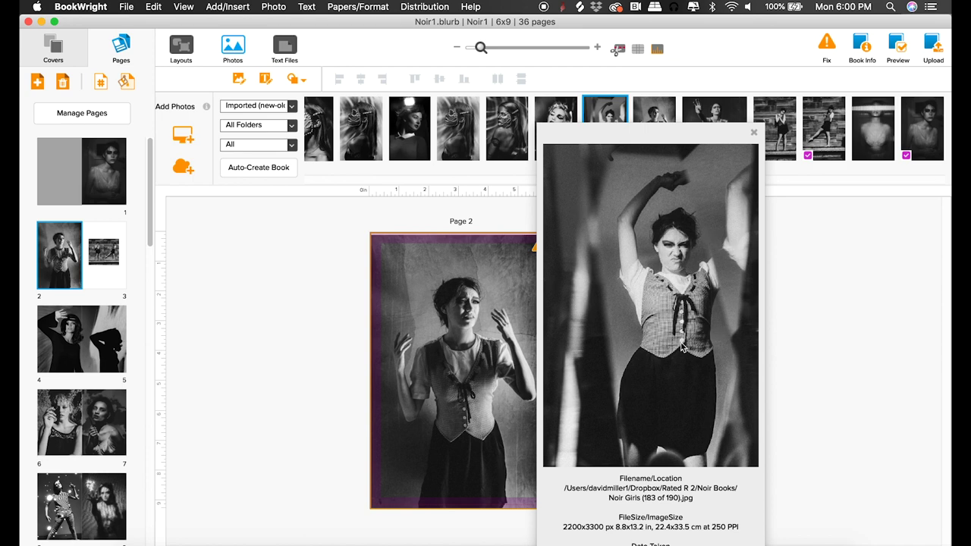
{"action": "left_click", "coordinate": [752, 133]}
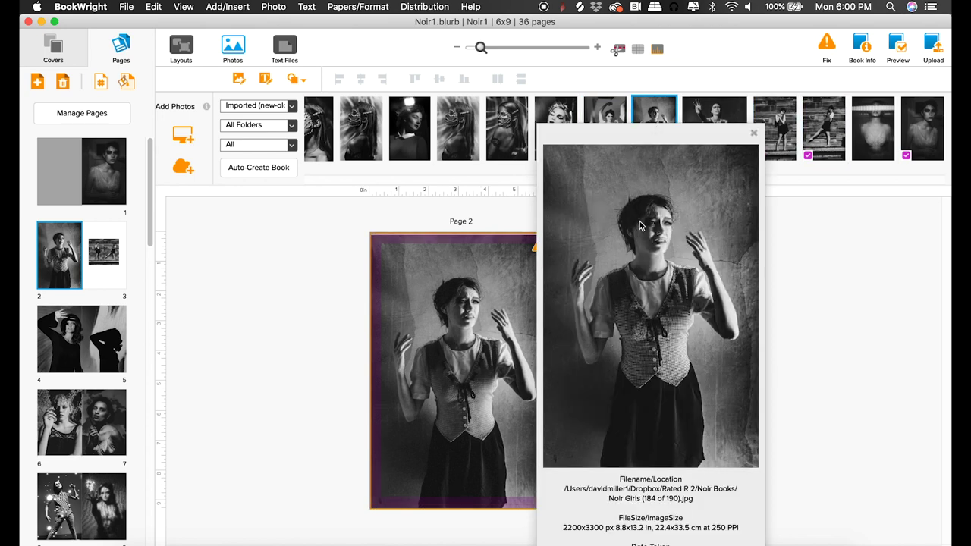
{"action": "key", "text": "super+equal"}
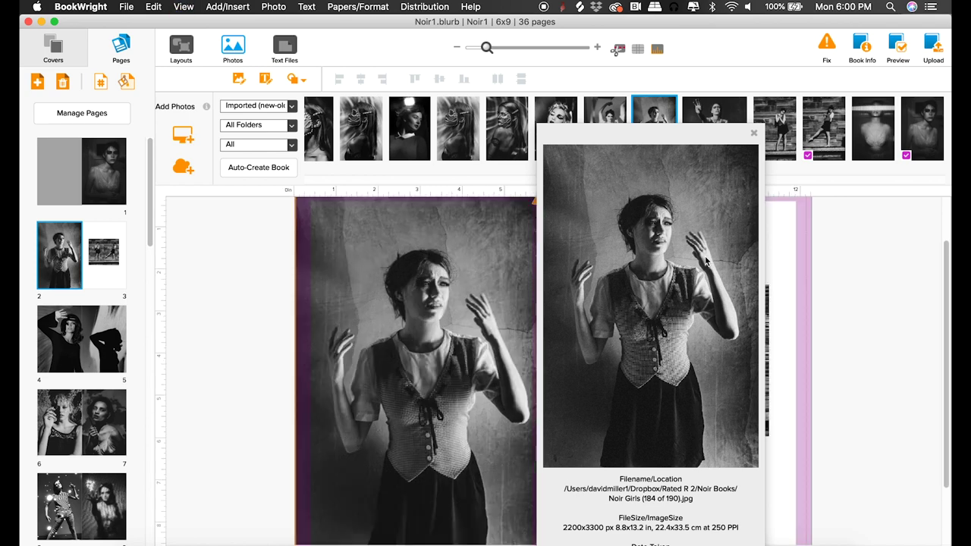
{"action": "key", "text": "super+equal"}
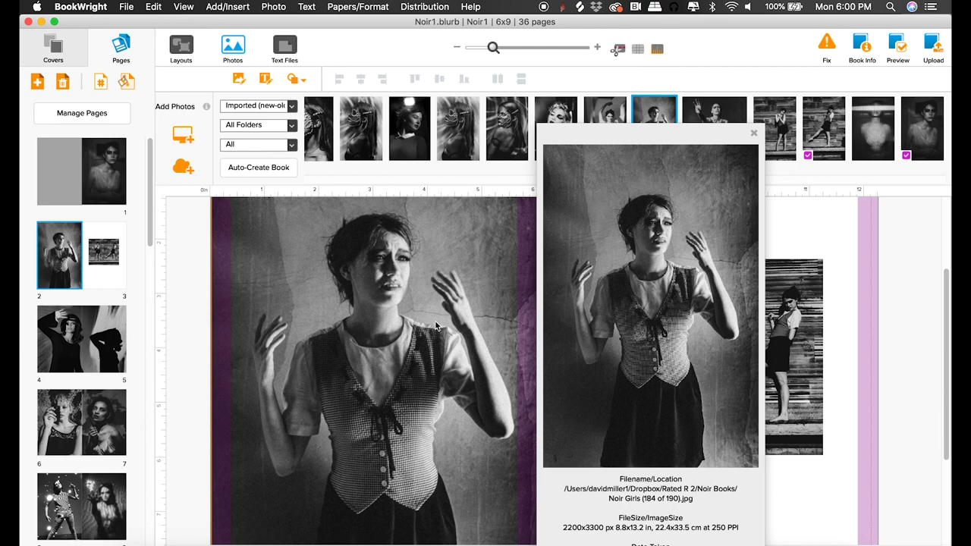
{"action": "left_click", "coordinate": [752, 135]}
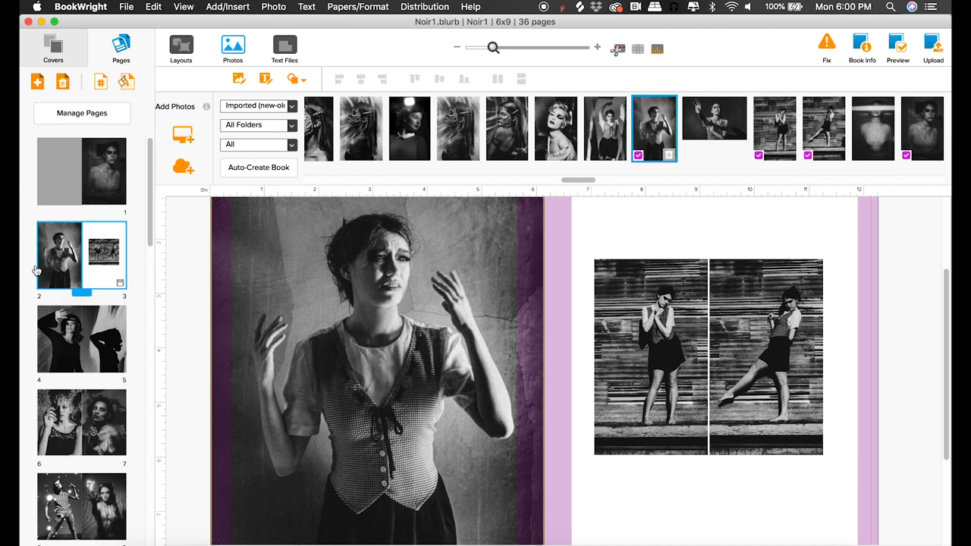
Step: Try swapping pages 2 and 3, compare the result with the pages 10–11 spread, and swap the two pages back
{"action": "left_click_drag", "start_coordinate": [110, 282], "coordinate": [114, 263]}
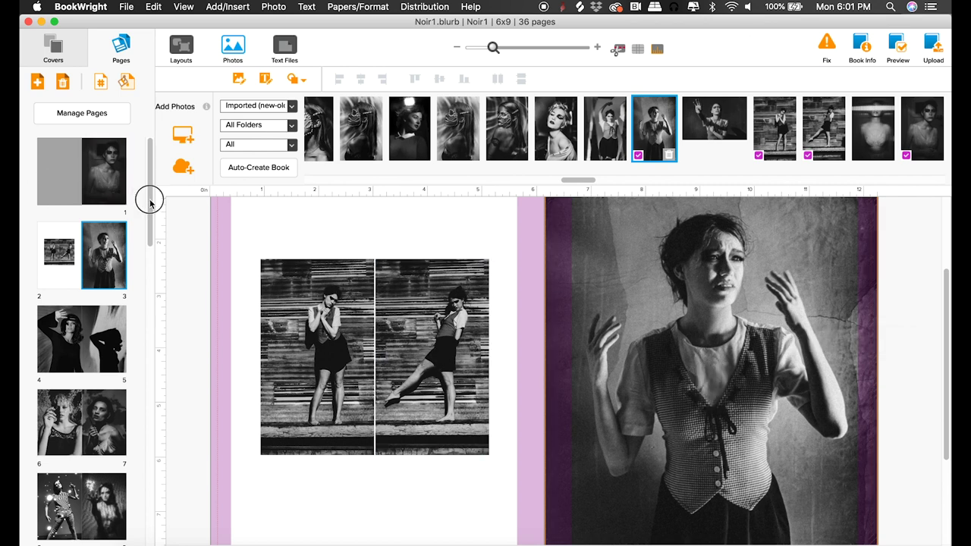
{"action": "left_click_drag", "start_coordinate": [150, 204], "coordinate": [147, 266]}
{"action": "left_click", "coordinate": [75, 345]}
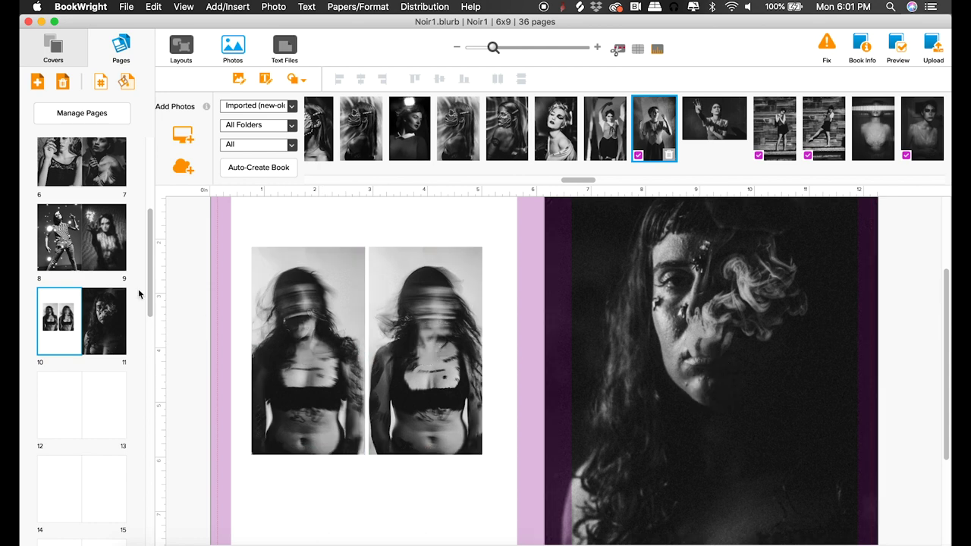
{"action": "left_click_drag", "start_coordinate": [152, 284], "coordinate": [152, 206]}
{"action": "left_click", "coordinate": [79, 243]}
{"action": "left_click", "coordinate": [103, 250]}
{"action": "left_click_drag", "start_coordinate": [103, 250], "coordinate": [57, 262]}
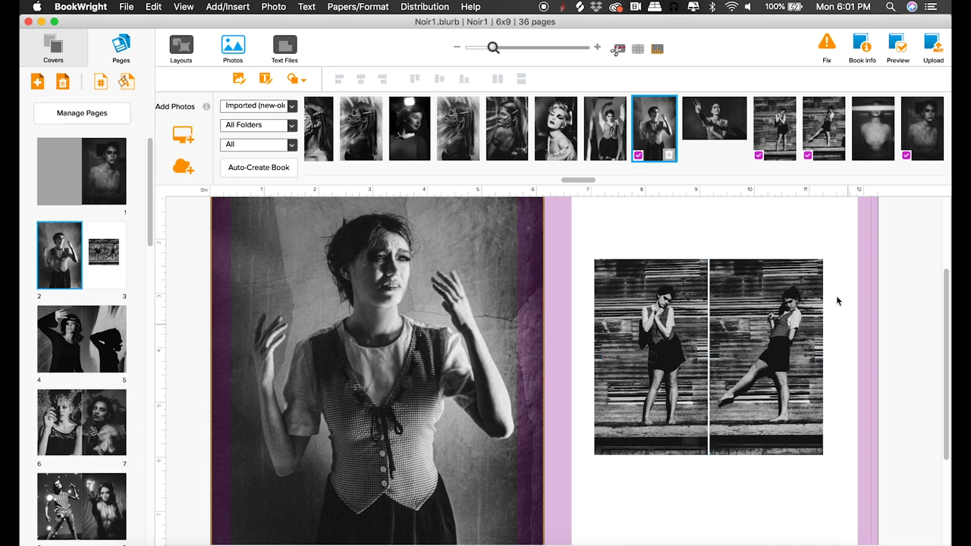
Step: Fine-adjust the outer corner, left edge and top edge of page 2's photo frame to cover the full page
{"action": "scroll", "coordinate": [147, 240], "scroll_direction": "down", "scroll_amount": 3}
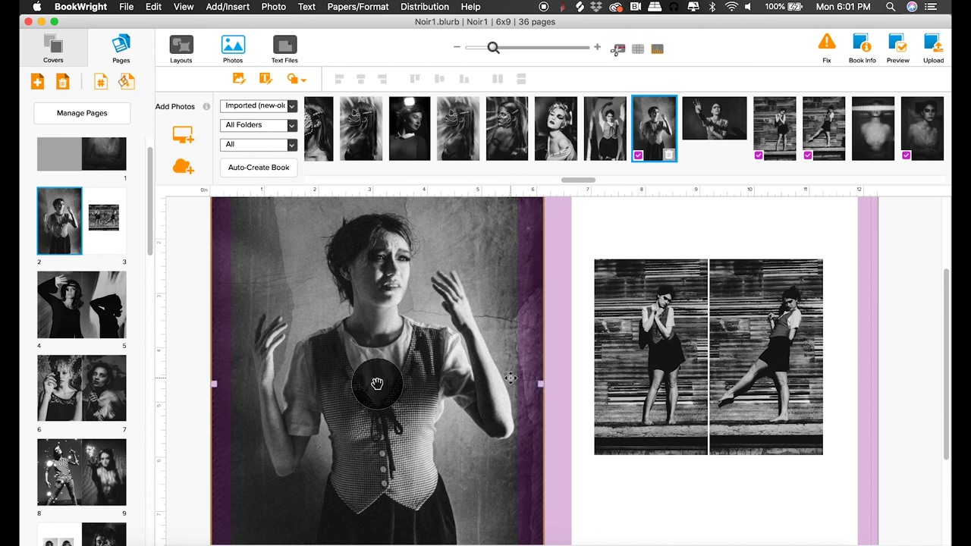
{"action": "key", "text": "super+minus"}
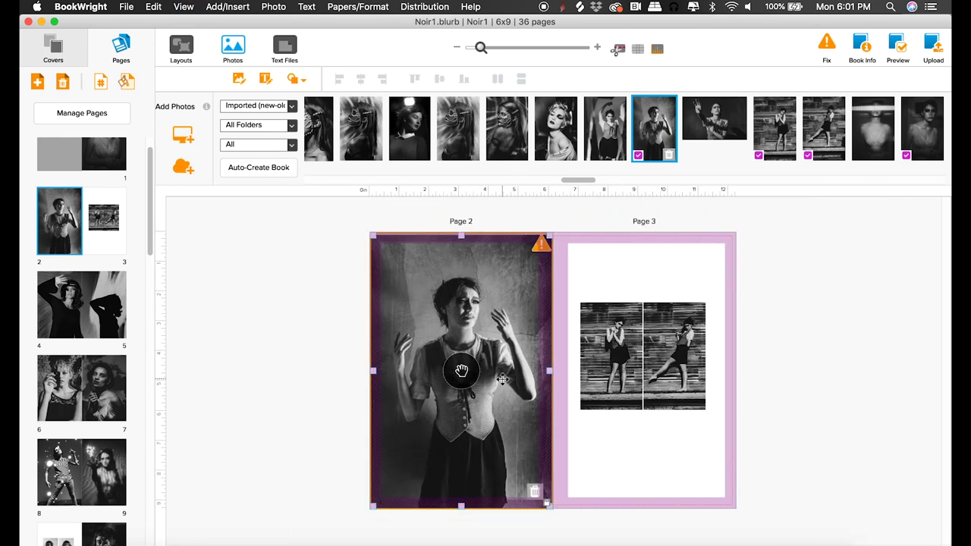
{"action": "left_click_drag", "start_coordinate": [547, 503], "coordinate": [545, 506]}
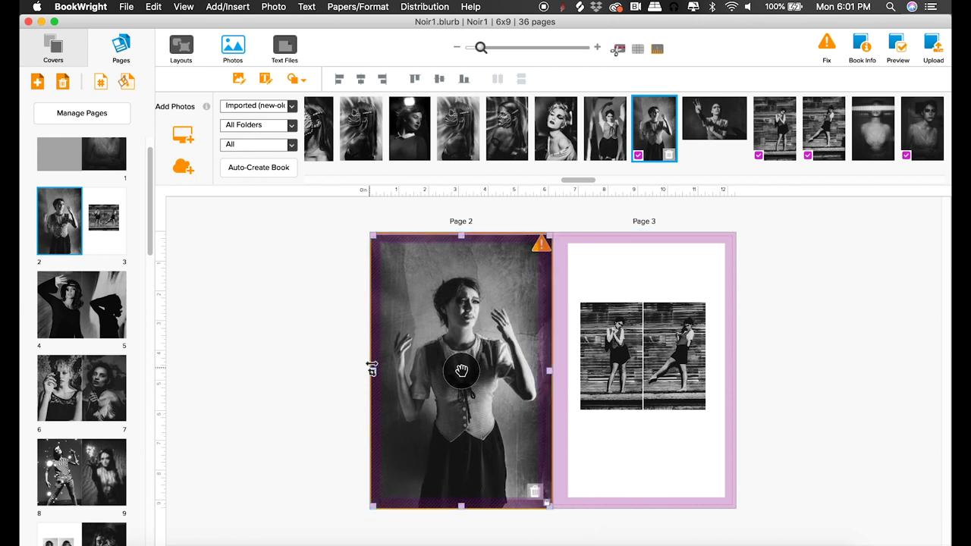
{"action": "left_click_drag", "start_coordinate": [370, 369], "coordinate": [373, 372]}
{"action": "left_click_drag", "start_coordinate": [462, 236], "coordinate": [460, 231]}
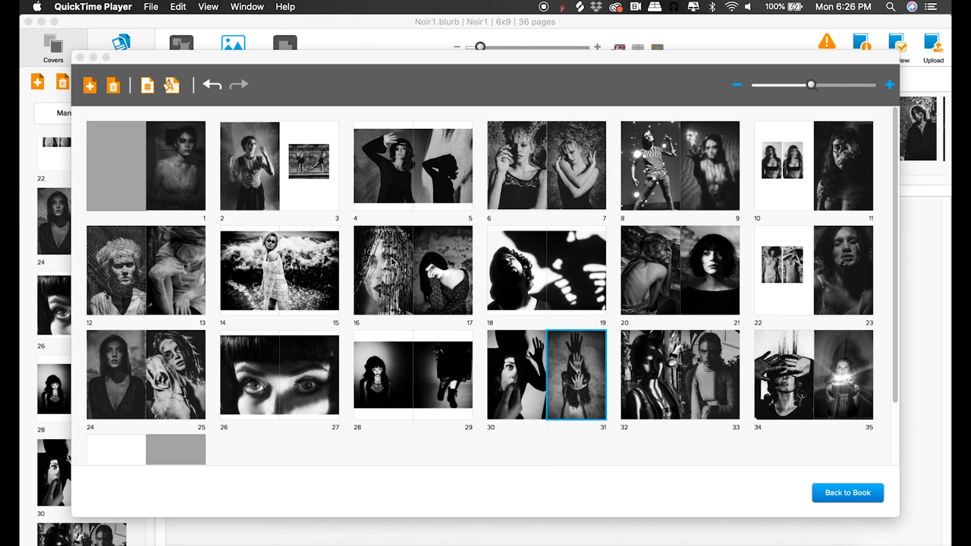
Step: Open the pages 14–15 spread and the pages 28–29 spread from the page overview to review their photo layouts
{"action": "left_click", "coordinate": [402, 395]}
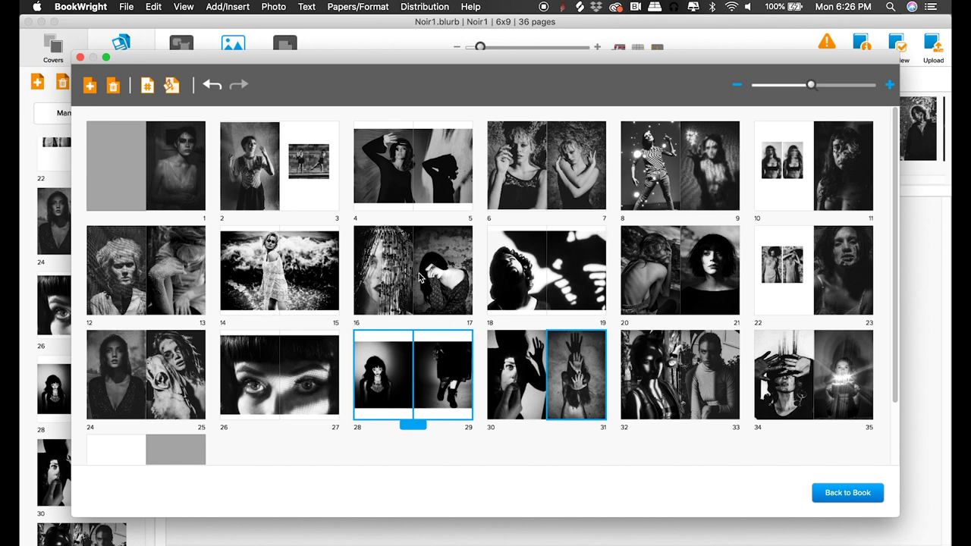
{"action": "double_click", "coordinate": [274, 280]}
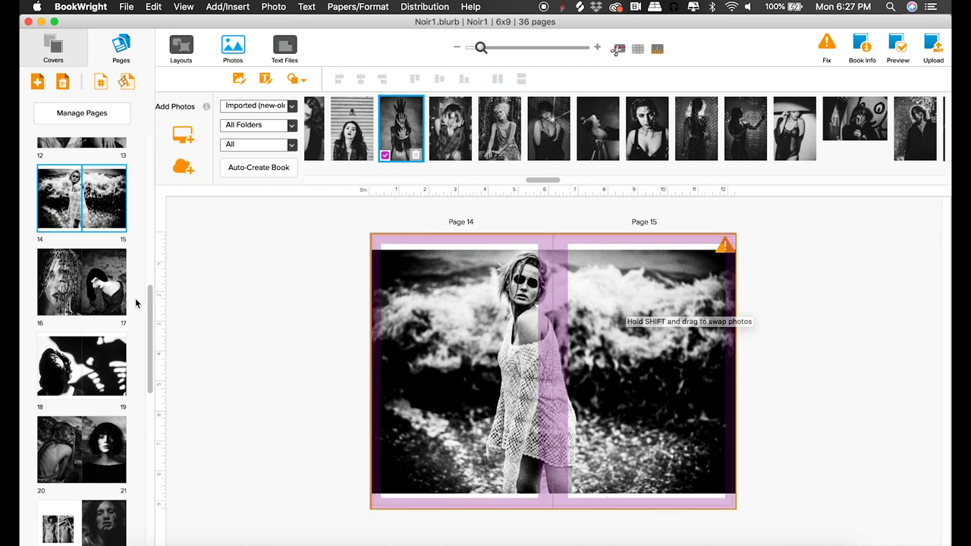
{"action": "left_click_drag", "start_coordinate": [149, 298], "coordinate": [166, 433]}
{"action": "left_click", "coordinate": [73, 267]}
{"action": "left_click", "coordinate": [553, 371]}
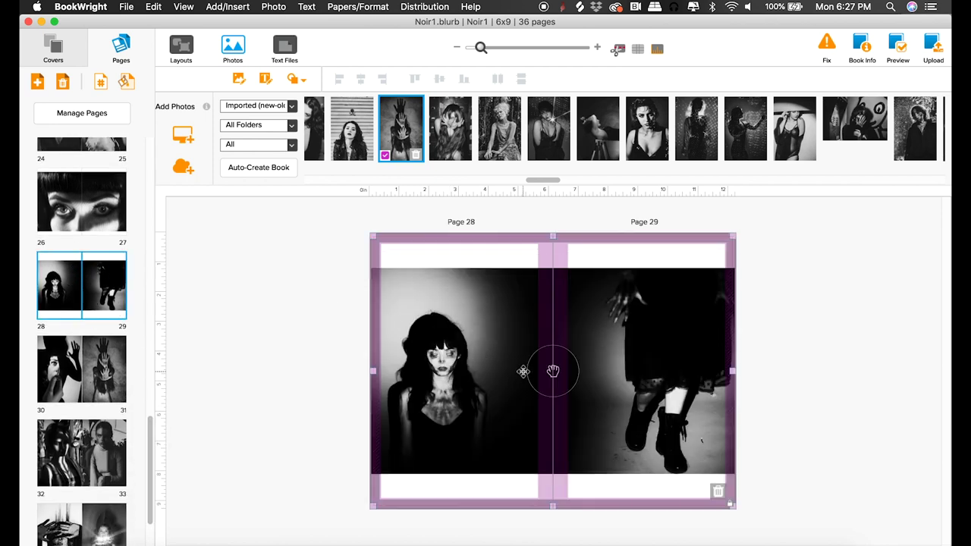
Step: Try filling the frame with the photo across pages 28–29, and set it back to Fit to frame
{"action": "left_click", "coordinate": [493, 339]}
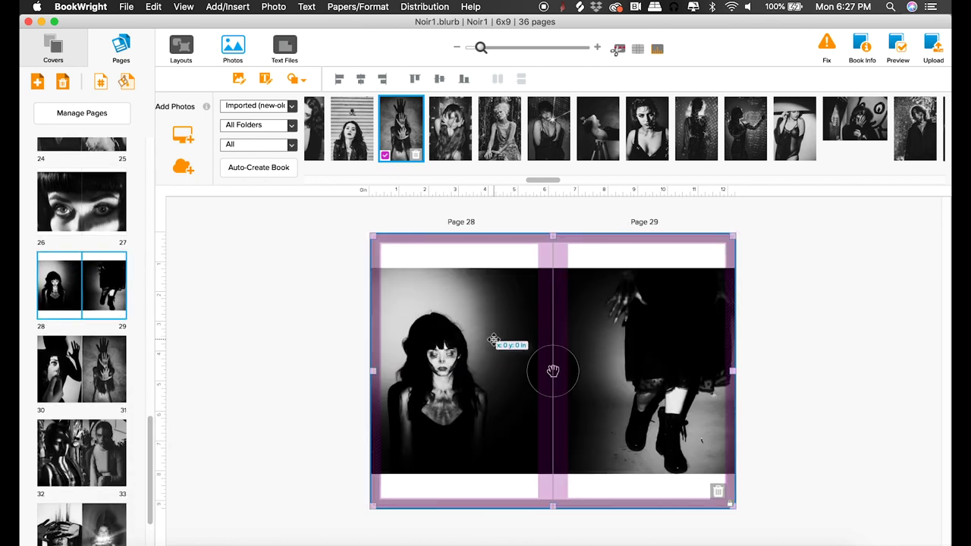
{"action": "double_click", "coordinate": [493, 340]}
{"action": "left_click", "coordinate": [878, 224]}
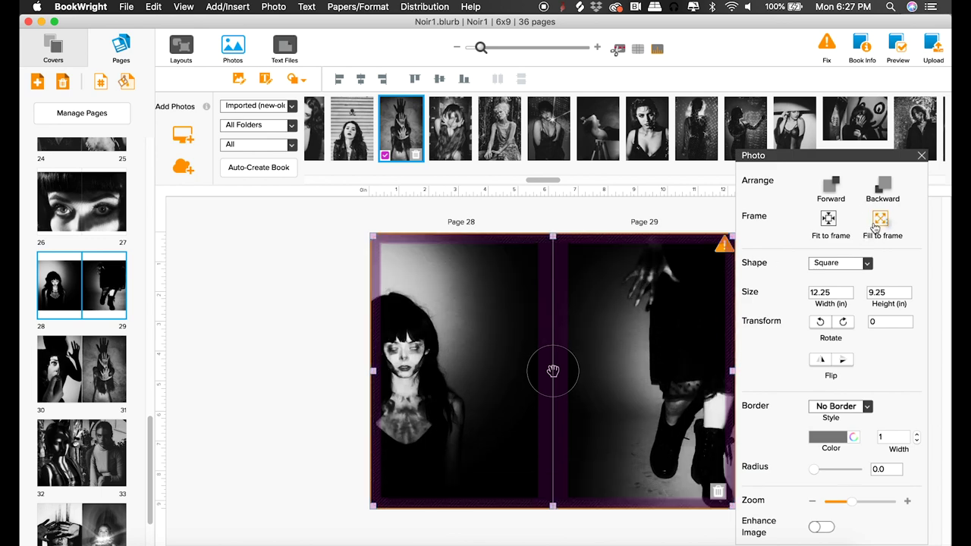
{"action": "left_click", "coordinate": [297, 305]}
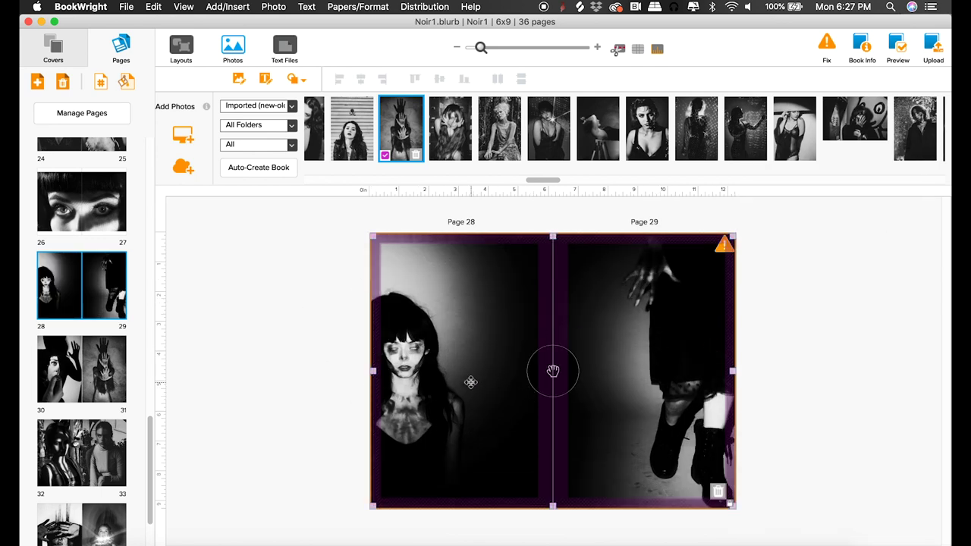
{"action": "double_click", "coordinate": [471, 365]}
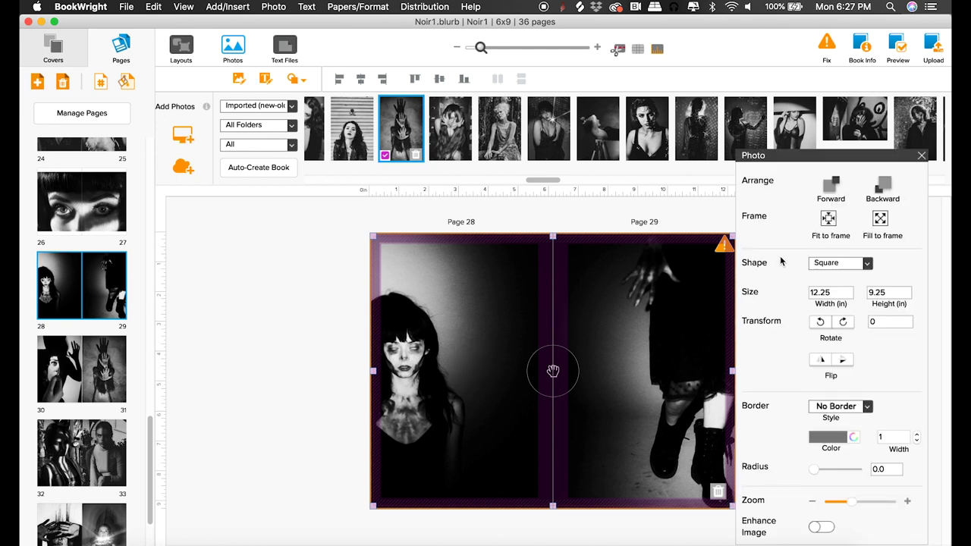
{"action": "left_click", "coordinate": [828, 220]}
{"action": "left_click", "coordinate": [324, 284]}
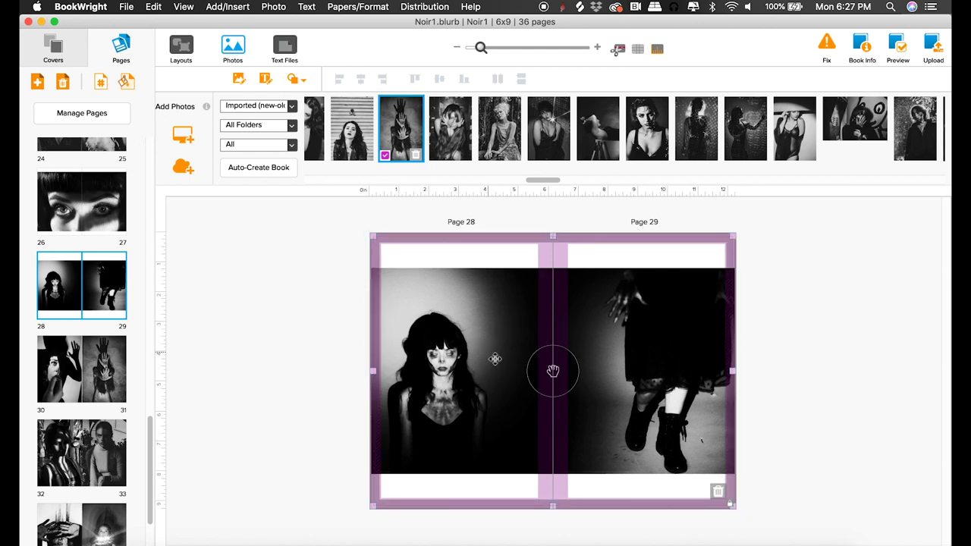
Step: Rearrange the page order by moving the pages 2–3 spread behind pages 4–5 and the pages 10–11 spread ahead of pages 8–9
{"action": "left_click", "coordinate": [129, 111]}
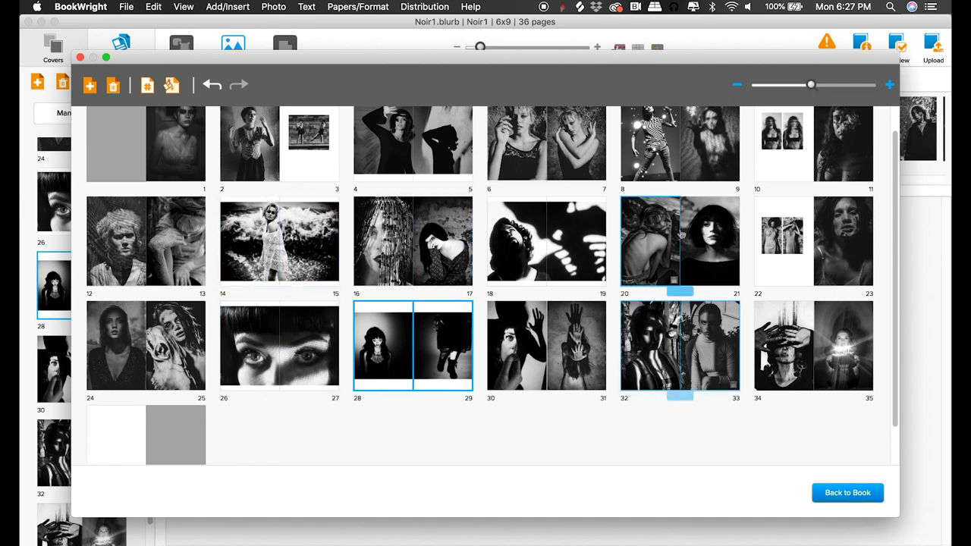
{"action": "scroll", "coordinate": [679, 357], "scroll_direction": "up", "scroll_amount": 2}
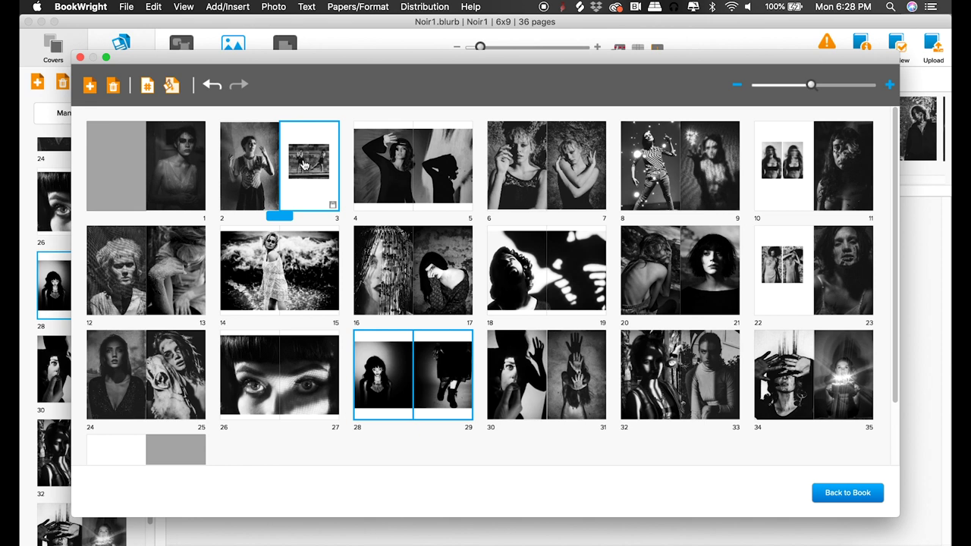
{"action": "left_click_drag", "start_coordinate": [278, 216], "coordinate": [460, 224]}
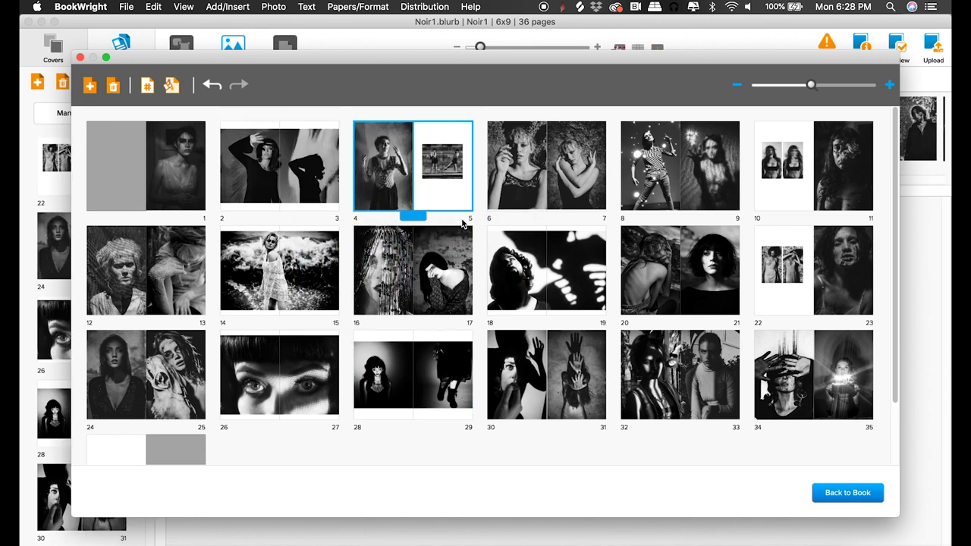
{"action": "left_click_drag", "start_coordinate": [811, 216], "coordinate": [613, 201]}
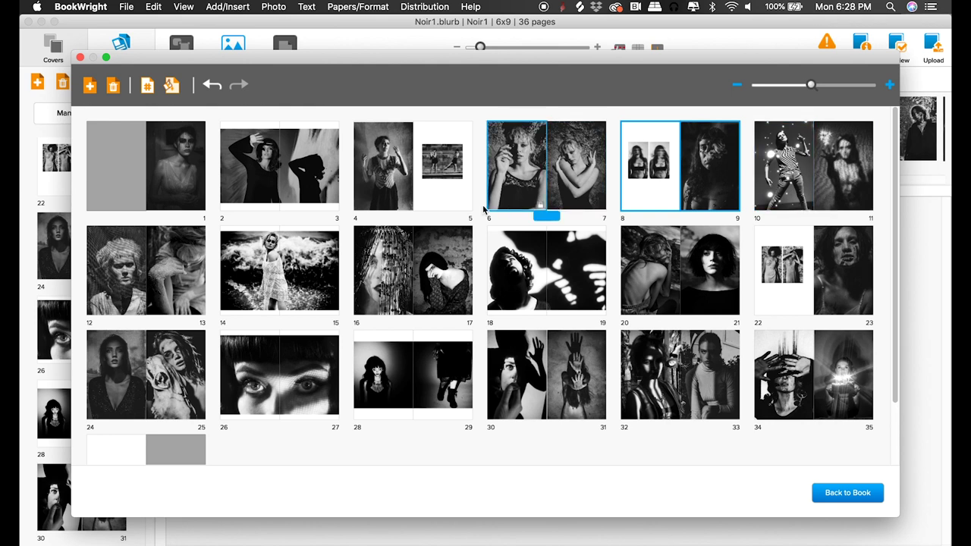
Step: Move the pages 4–5 spread behind pages 16–17, and the pages 22–23 spread behind pages 30–31
{"action": "left_click_drag", "start_coordinate": [414, 217], "coordinate": [464, 296]}
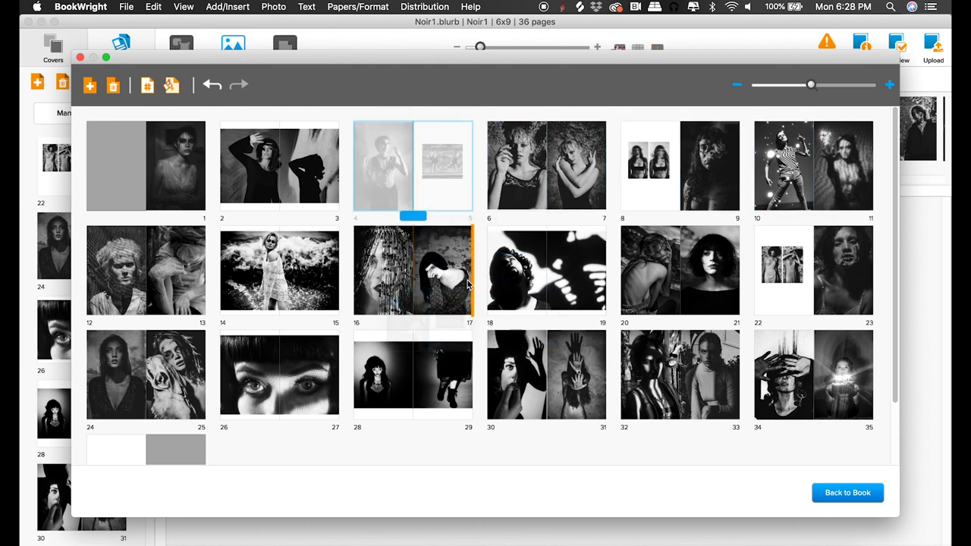
{"action": "left_click_drag", "start_coordinate": [804, 286], "coordinate": [615, 369]}
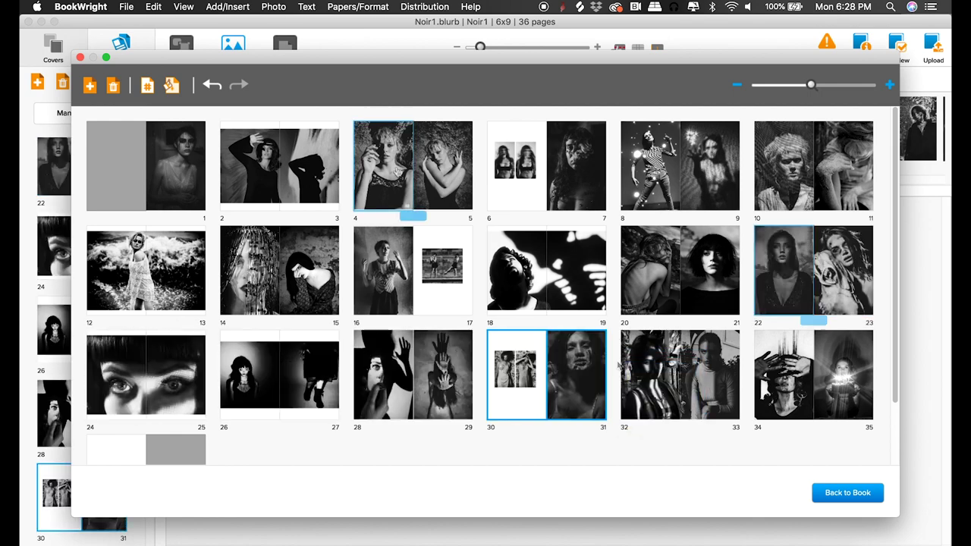
Step: Open the pages 4–5 spread and the pages 30–31 spread to review their photo pairings at editing size
{"action": "double_click", "coordinate": [405, 168]}
{"action": "mouse_move", "coordinate": [651, 369]}
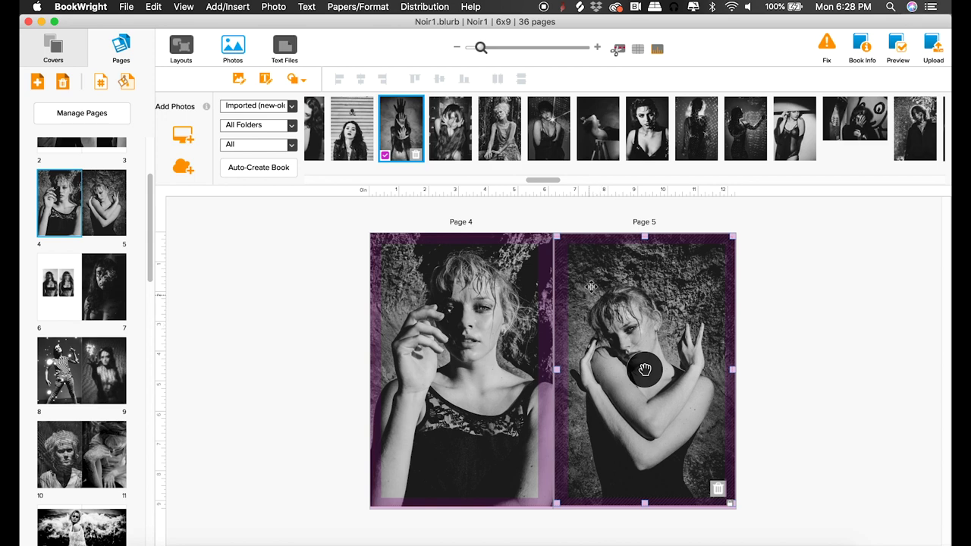
{"action": "left_click_drag", "start_coordinate": [146, 248], "coordinate": [146, 490]}
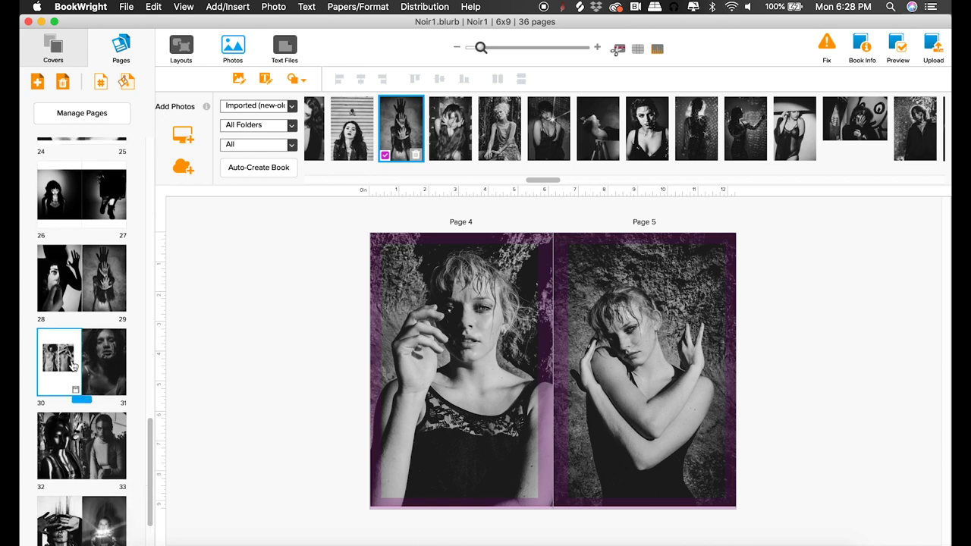
{"action": "left_click", "coordinate": [79, 372]}
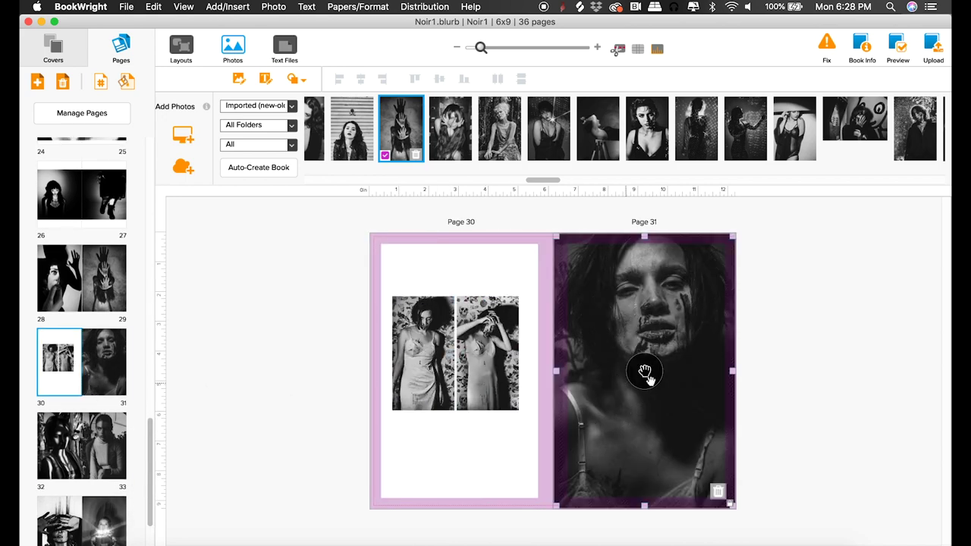
{"action": "left_click_drag", "start_coordinate": [151, 454], "coordinate": [151, 449]}
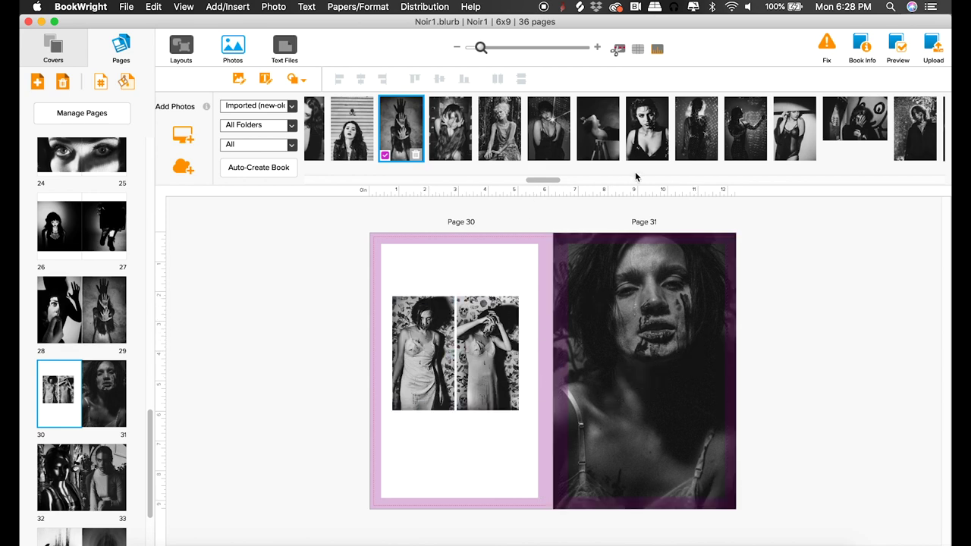
Step: View the enlarged preview of the Noir Girls (142 of 190) photo and check the page 31 photo's settings
{"action": "left_click_drag", "start_coordinate": [546, 182], "coordinate": [456, 185]}
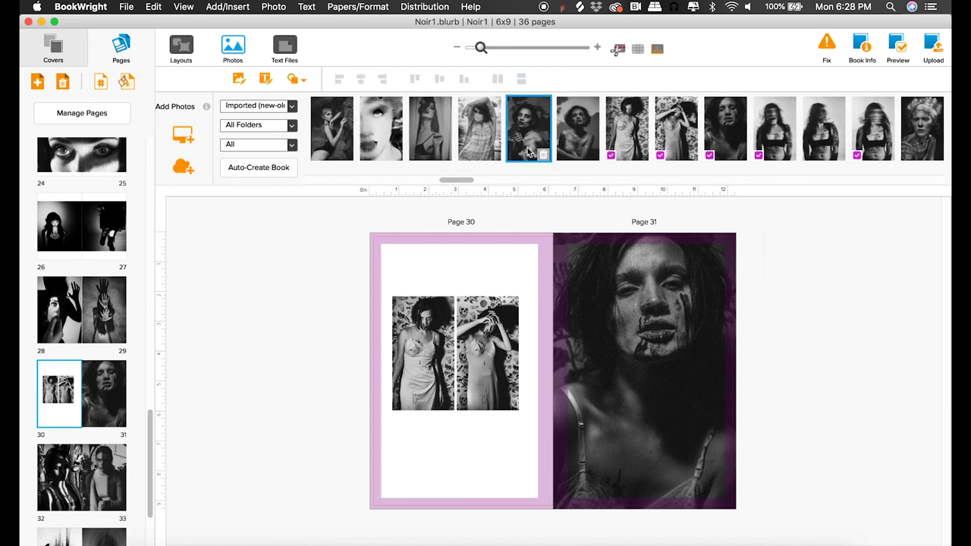
{"action": "mouse_move", "coordinate": [531, 144]}
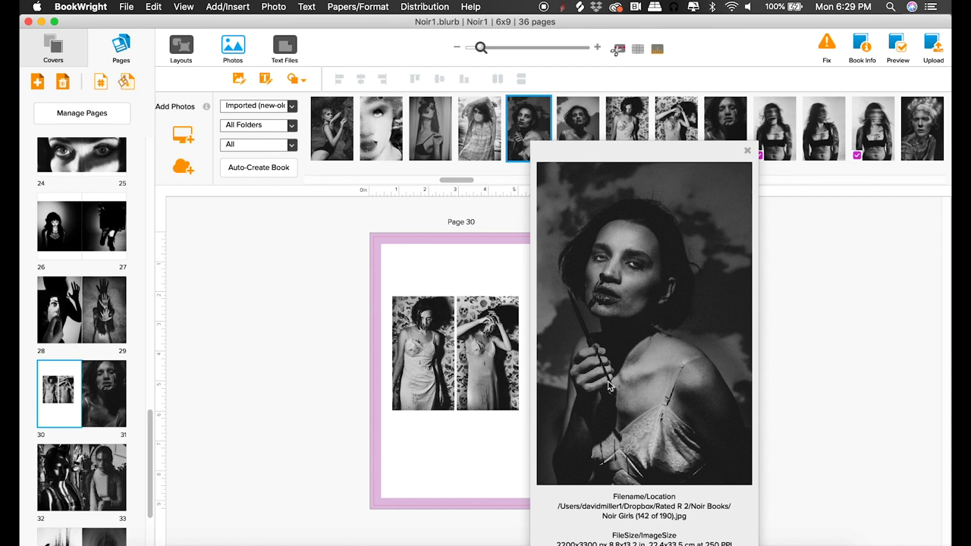
{"action": "left_click", "coordinate": [749, 151]}
{"action": "left_click", "coordinate": [661, 302]}
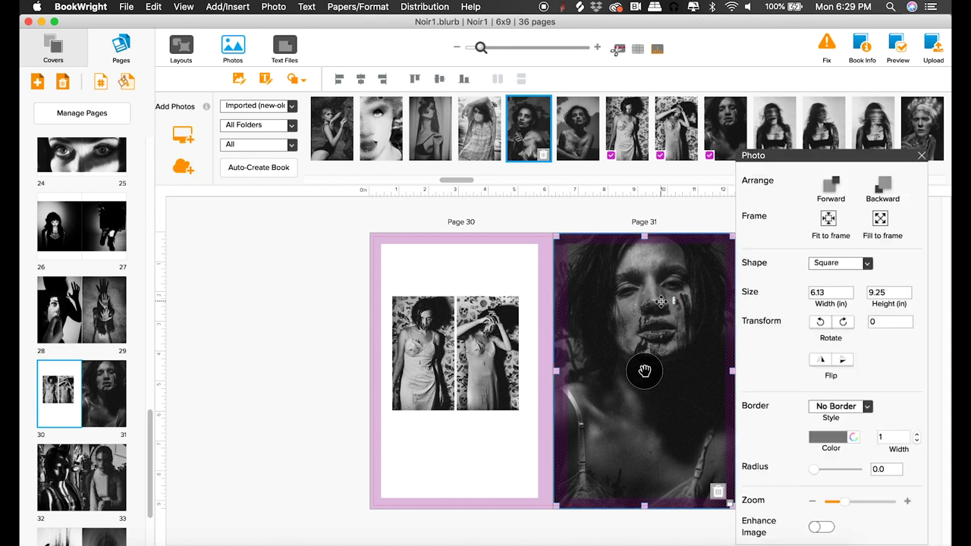
{"action": "left_click", "coordinate": [353, 351]}
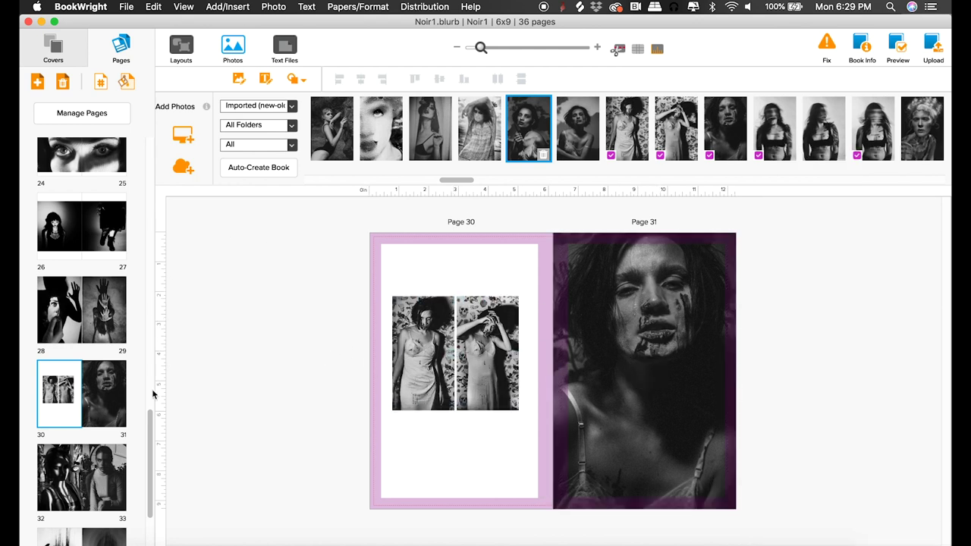
Step: Review the pages 28–29 spread at editing size and swap its two pages in the page overview
{"action": "left_click", "coordinate": [104, 120]}
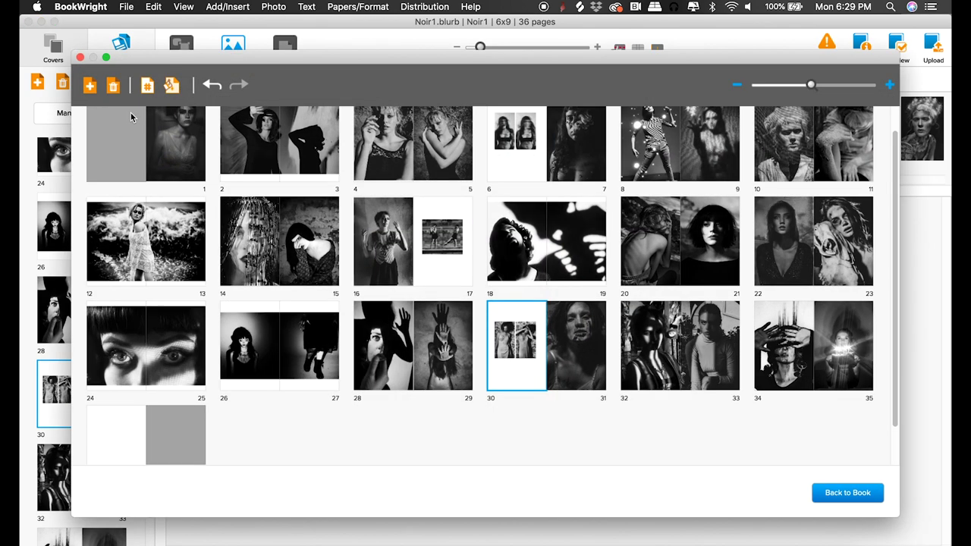
{"action": "double_click", "coordinate": [406, 385]}
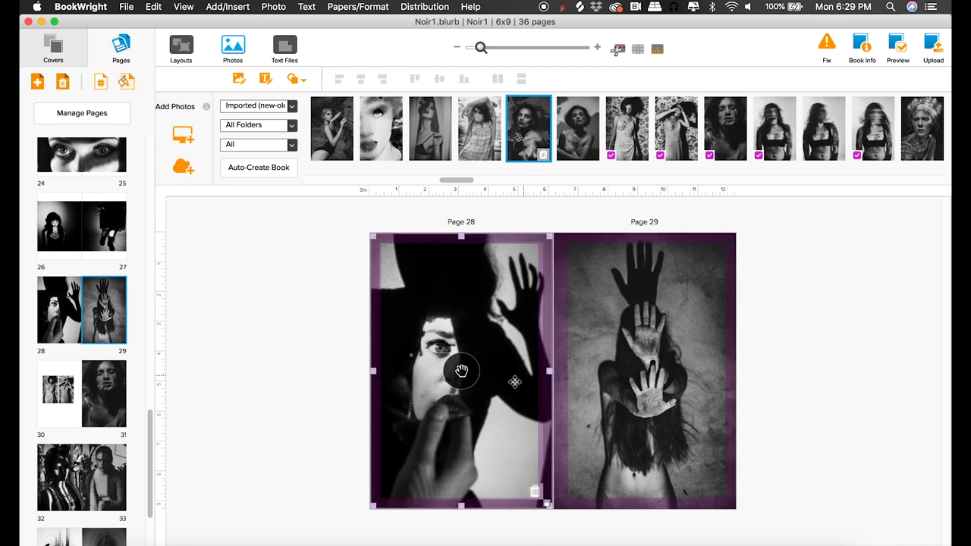
{"action": "left_click", "coordinate": [91, 116]}
{"action": "left_click_drag", "start_coordinate": [383, 357], "coordinate": [455, 357]}
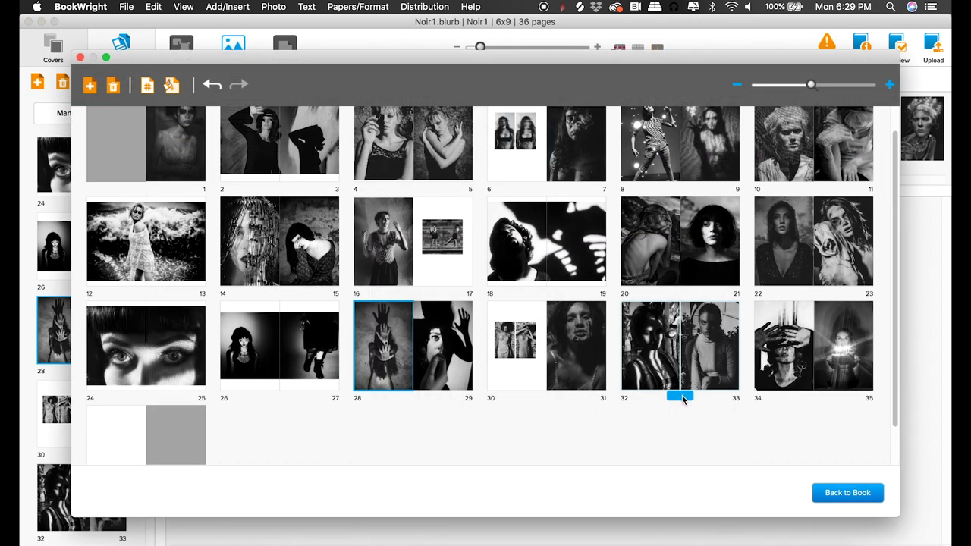
Step: Review the pages 32–33 portrait spread and move it directly behind pages 6–7
{"action": "double_click", "coordinate": [676, 364]}
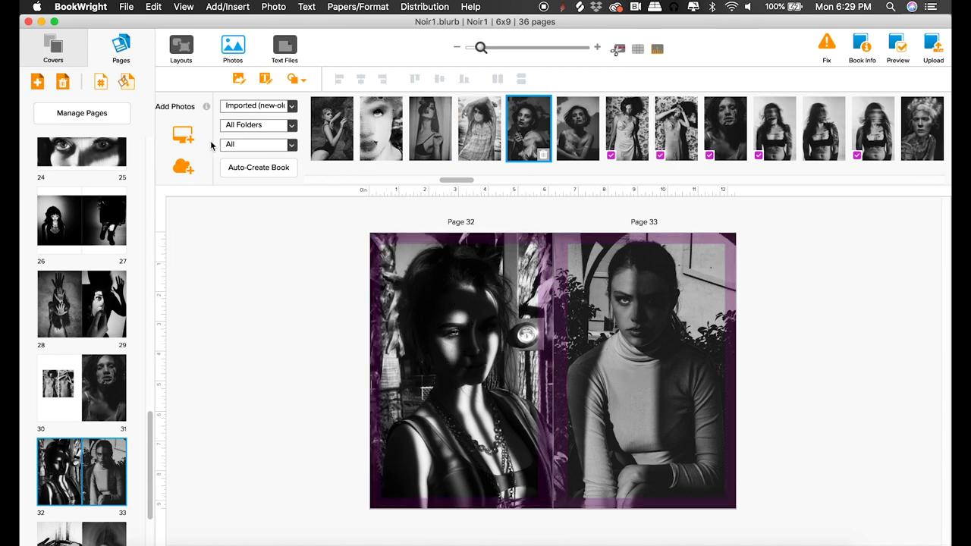
{"action": "left_click", "coordinate": [88, 109]}
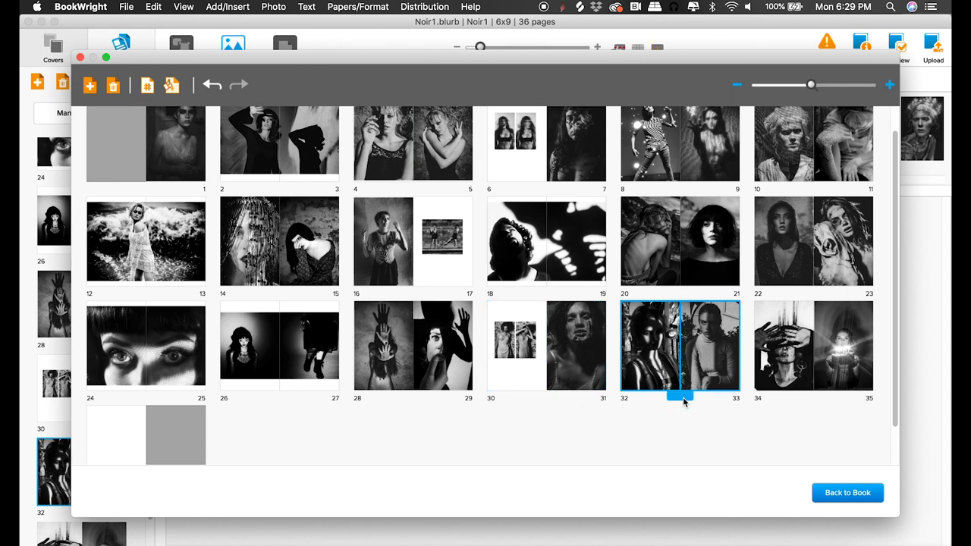
{"action": "left_click_drag", "start_coordinate": [681, 396], "coordinate": [589, 182]}
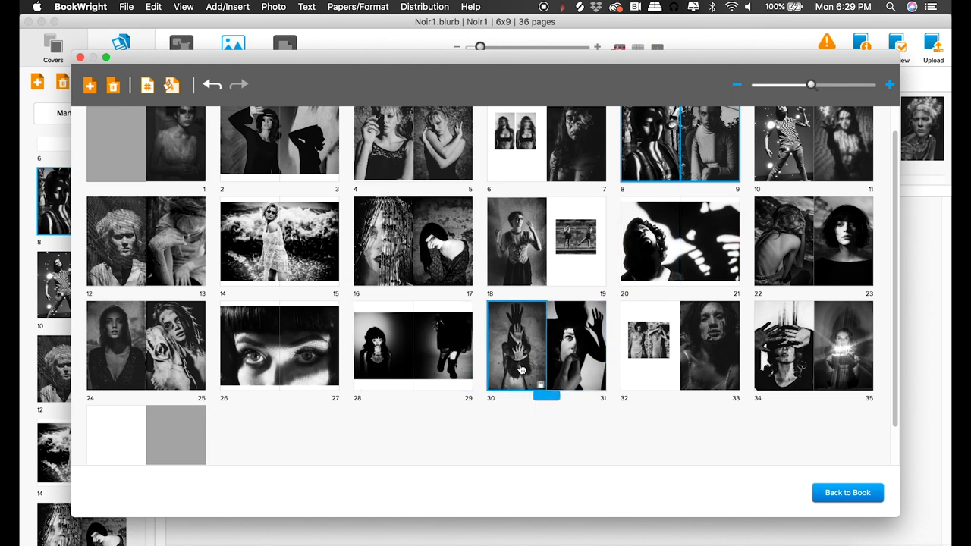
Step: Review the pages 28–29 spread and move the pages 26–27 eye close-up spread ahead of pages 14–15
{"action": "double_click", "coordinate": [412, 343]}
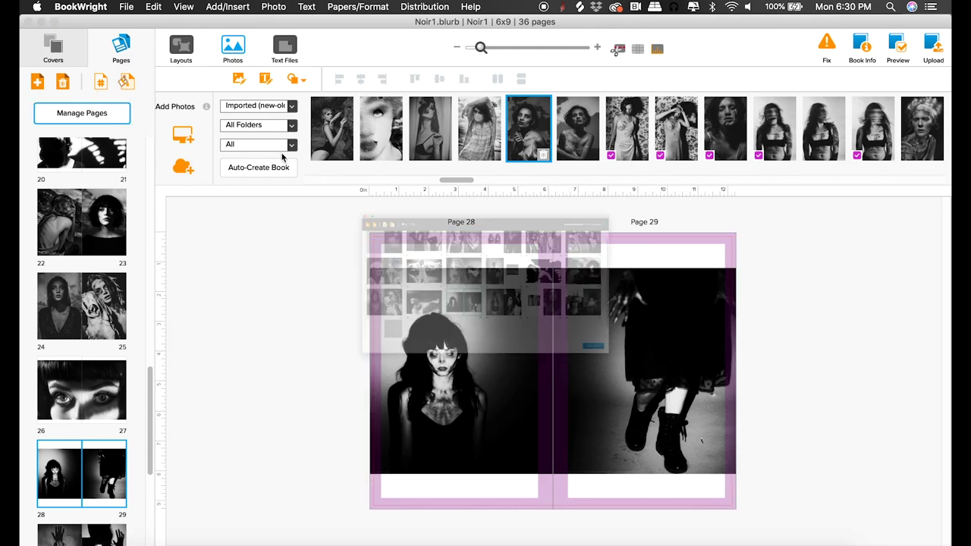
{"action": "left_click", "coordinate": [125, 116]}
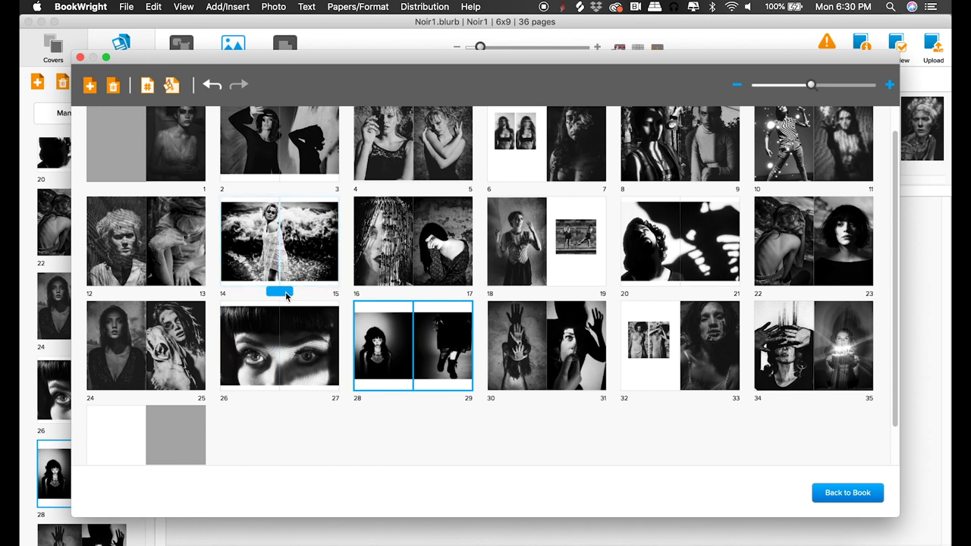
{"action": "left_click_drag", "start_coordinate": [281, 396], "coordinate": [262, 285]}
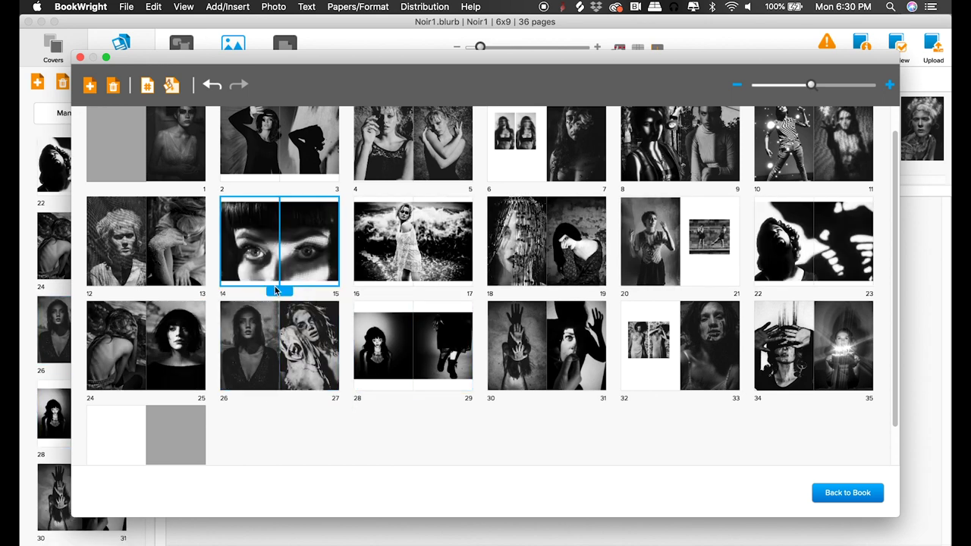
Step: Move the pages 16–17 beach spread behind pages 32–33, and place the pages 20–21 shadow portrait spread directly after it
{"action": "left_click_drag", "start_coordinate": [414, 290], "coordinate": [724, 373]}
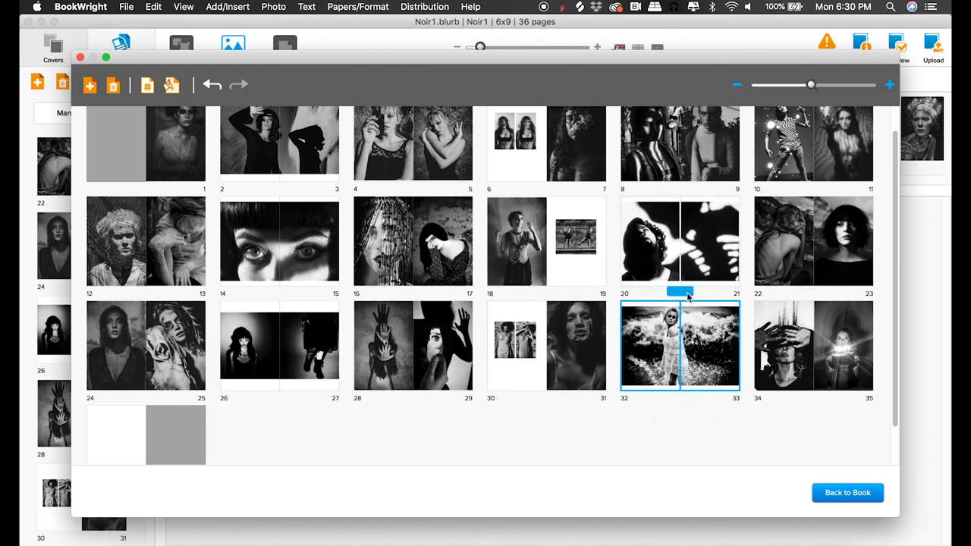
{"action": "left_click_drag", "start_coordinate": [687, 295], "coordinate": [739, 383]}
{"action": "scroll", "coordinate": [440, 281], "scroll_direction": "up", "scroll_amount": 3}
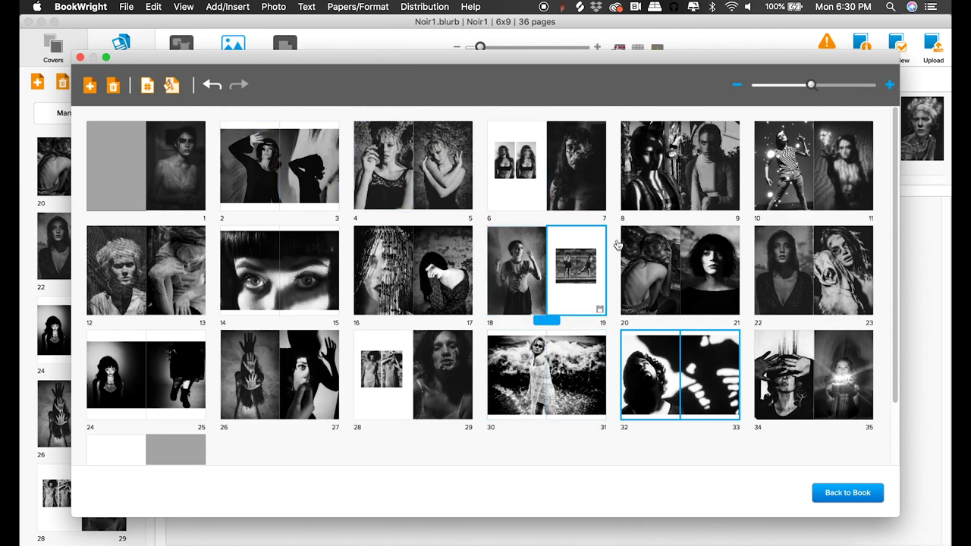
Step: Move the pages 8–9 portrait spread to pages 2–3, and the pages 30–31 beach spread directly behind pages 20–21
{"action": "left_click", "coordinate": [668, 217]}
{"action": "left_click_drag", "start_coordinate": [668, 217], "coordinate": [262, 201]}
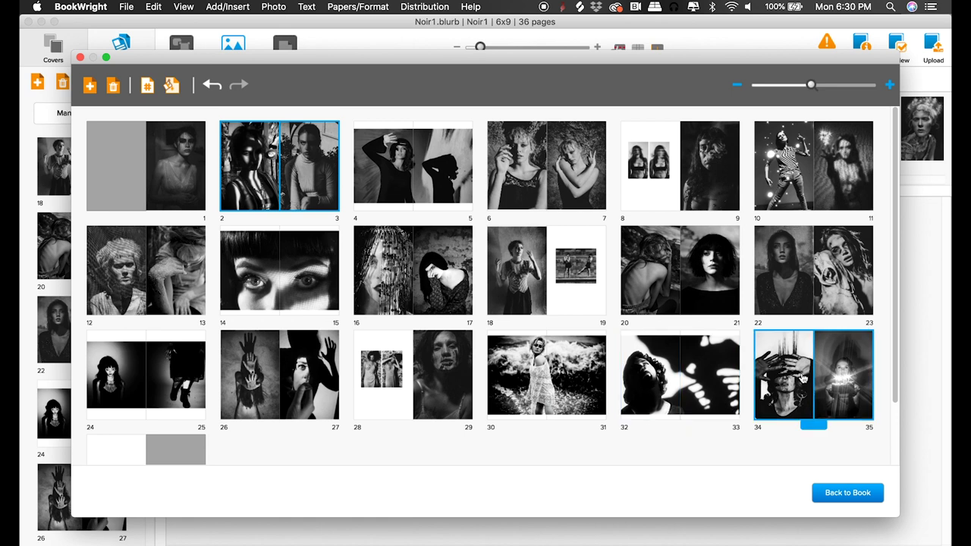
{"action": "left_click_drag", "start_coordinate": [546, 426], "coordinate": [736, 301]}
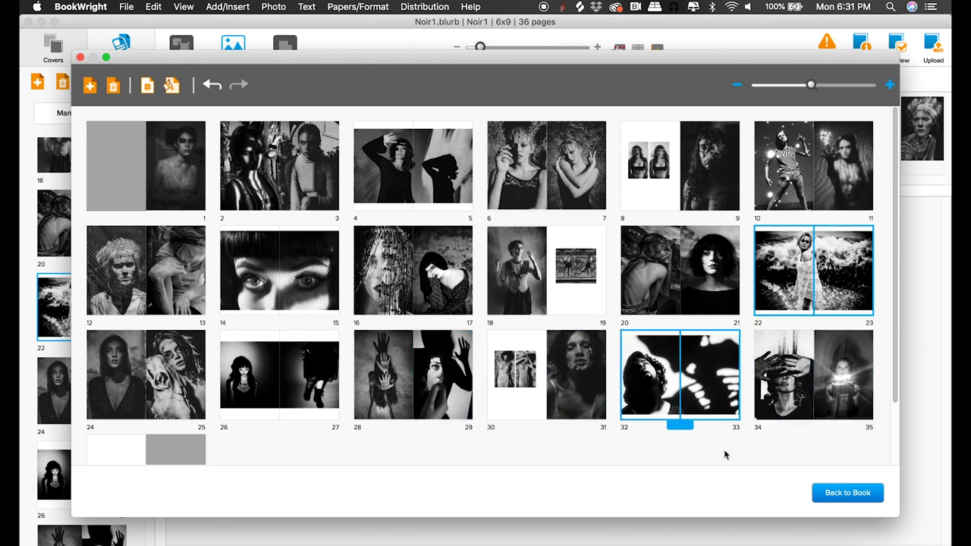
Step: Check the pages 34–35 spread in the book and review the spread order in the page overview
{"action": "double_click", "coordinate": [812, 396]}
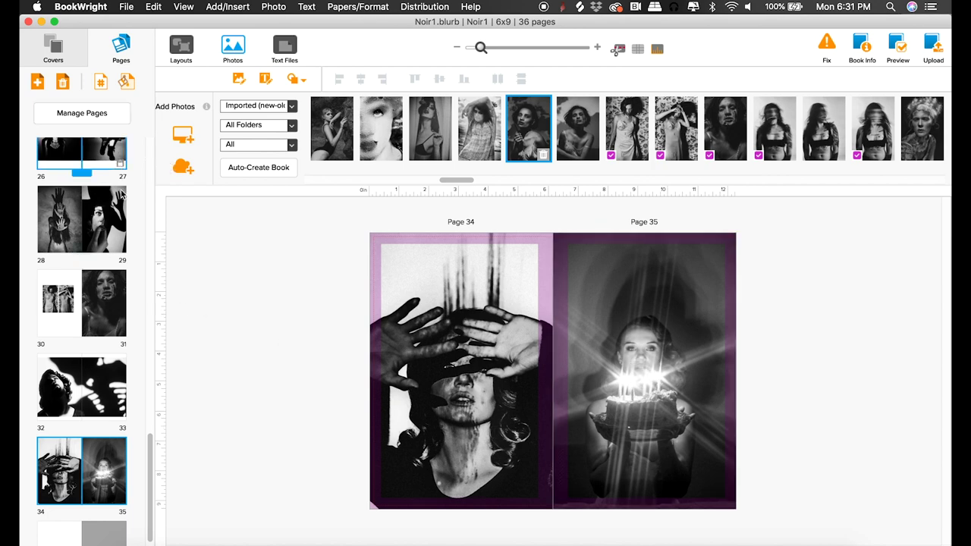
{"action": "left_click", "coordinate": [110, 113]}
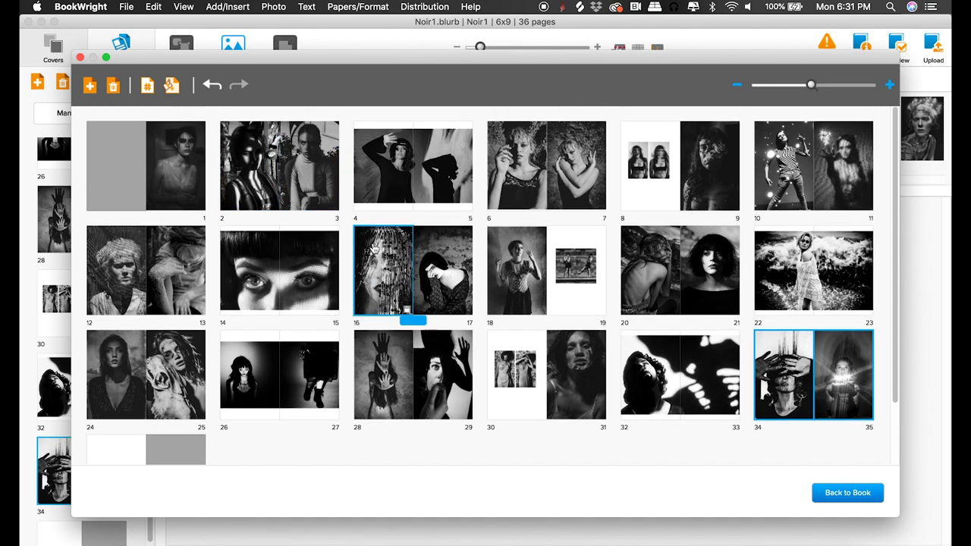
{"action": "left_click", "coordinate": [847, 493]}
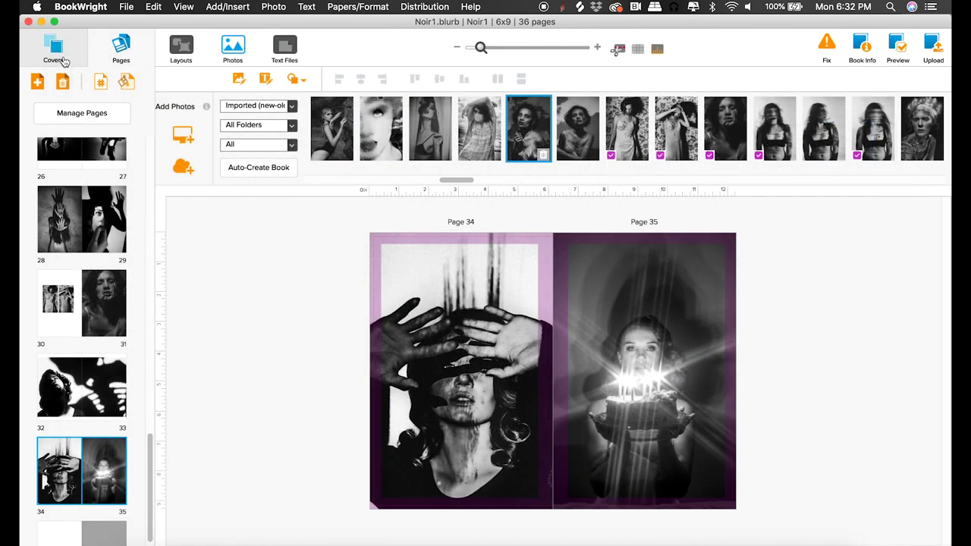
Step: Draw a text box over most of the softcover's back cover, above the barcode
{"action": "left_click", "coordinate": [65, 62]}
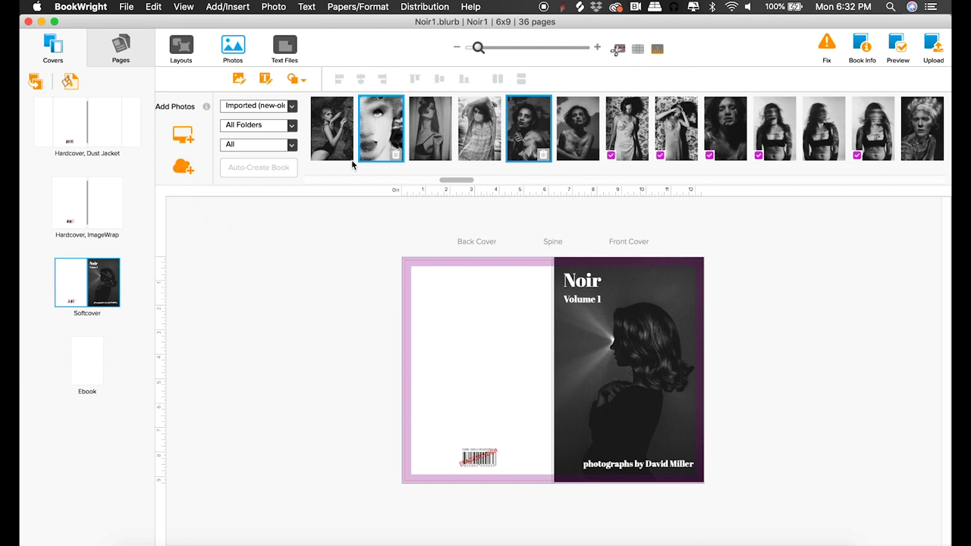
{"action": "left_click", "coordinate": [265, 79]}
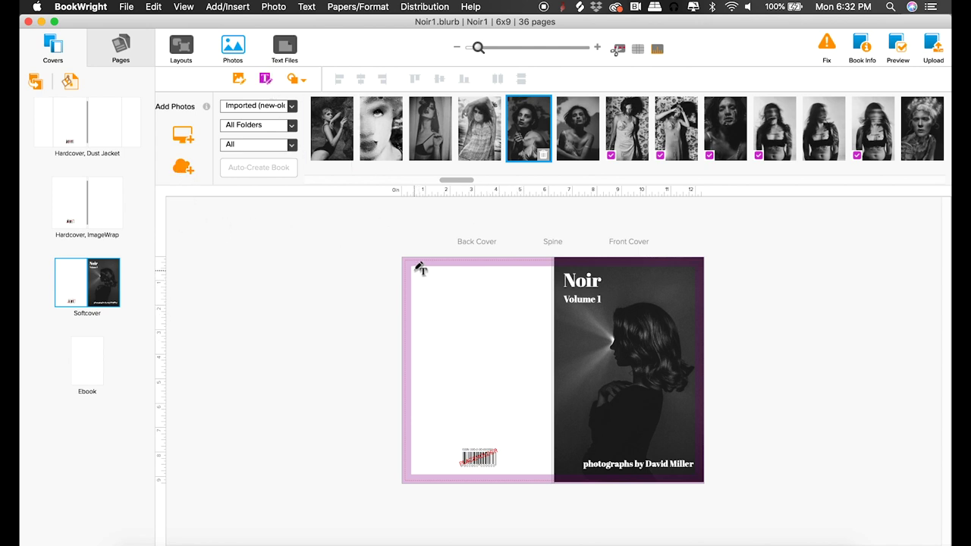
{"action": "left_click_drag", "start_coordinate": [415, 270], "coordinate": [556, 446]}
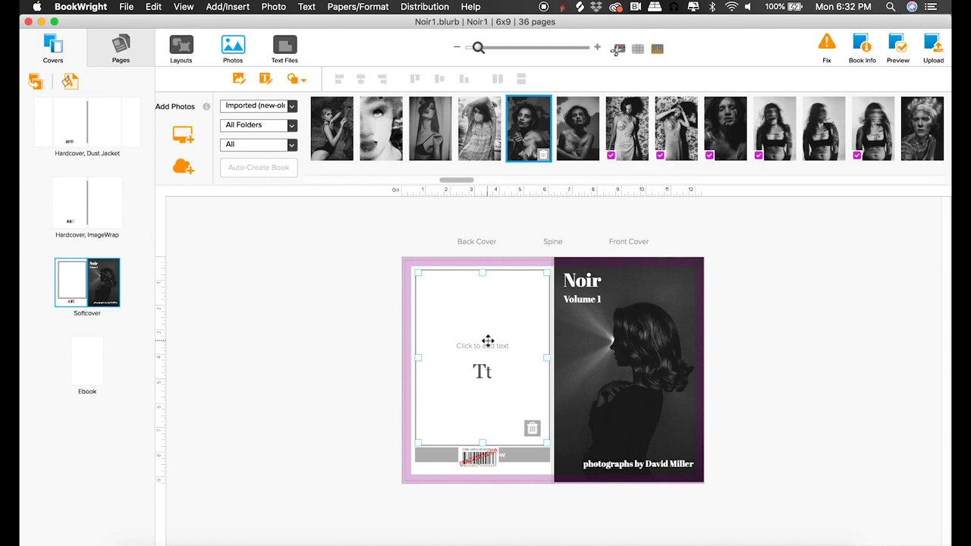
Step: Switch to Notes, search for "tex", and place the artist bio with its website and social links on the book's back cover
{"action": "left_click", "coordinate": [243, 535]}
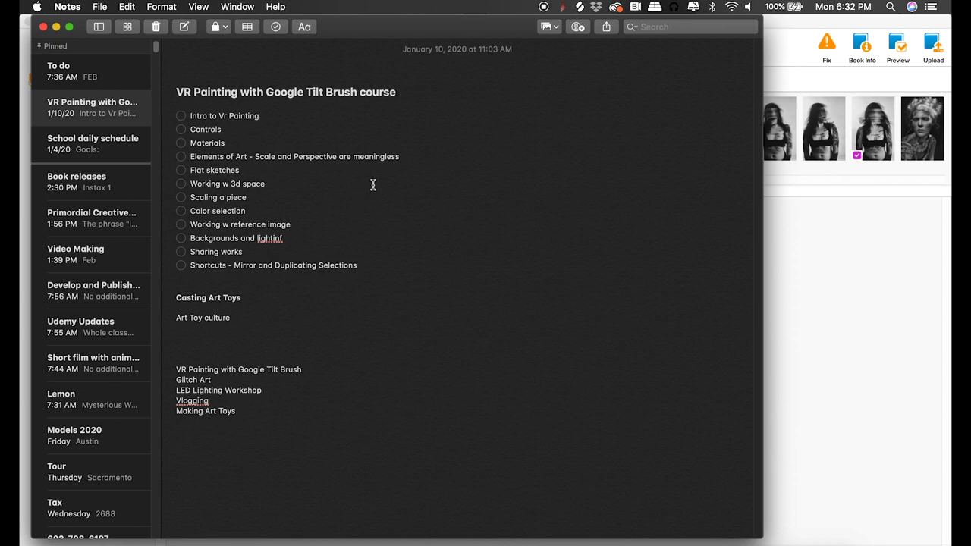
{"action": "left_click", "coordinate": [651, 26]}
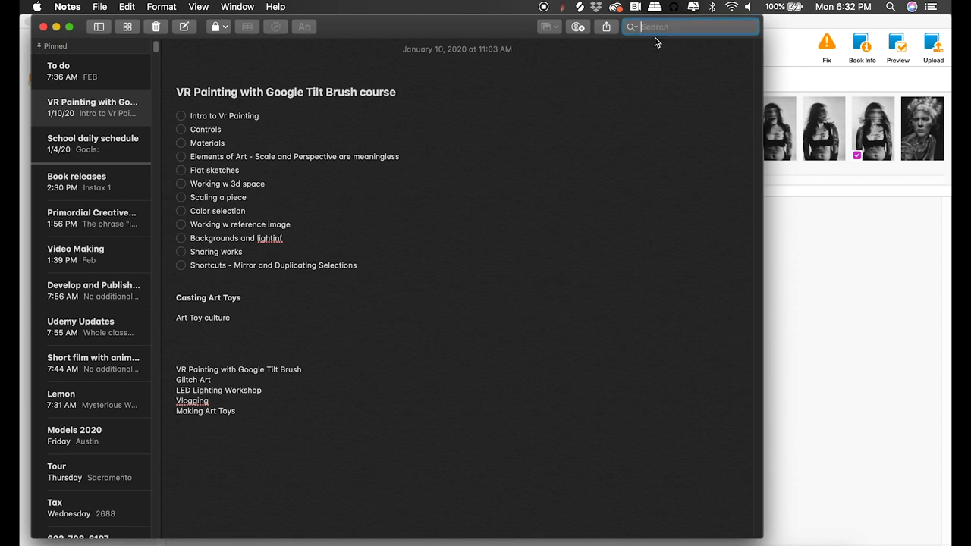
{"action": "type", "text": "tex"}
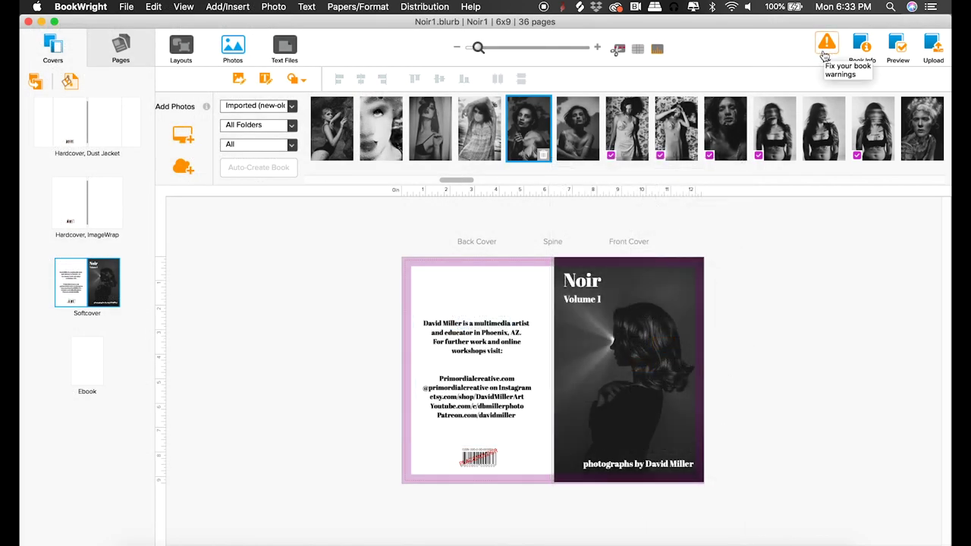
Step: Fix the flagged book warning by slightly adjusting the bottom and top edges of the beach photo frame on pages 22–23
{"action": "left_click", "coordinate": [825, 47]}
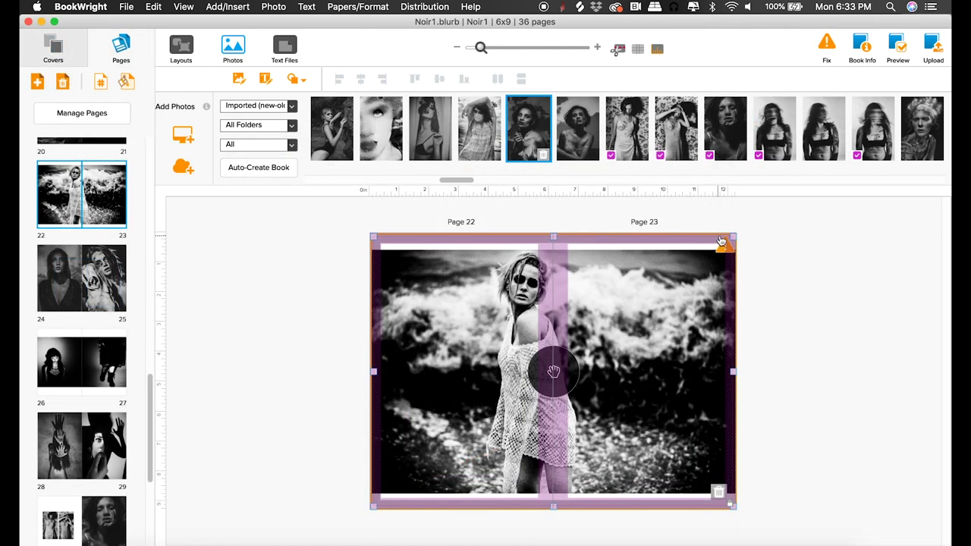
{"action": "left_click", "coordinate": [559, 509]}
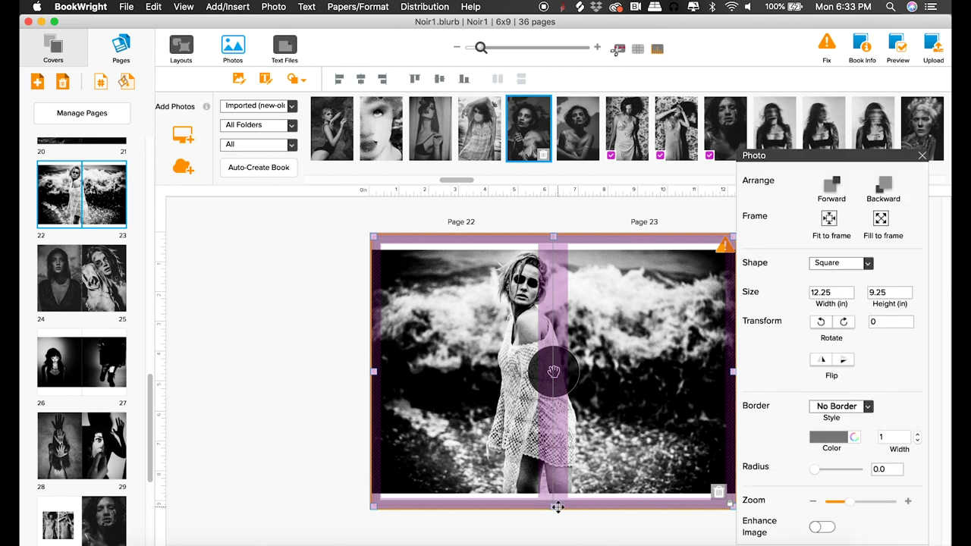
{"action": "left_click_drag", "start_coordinate": [554, 508], "coordinate": [555, 503]}
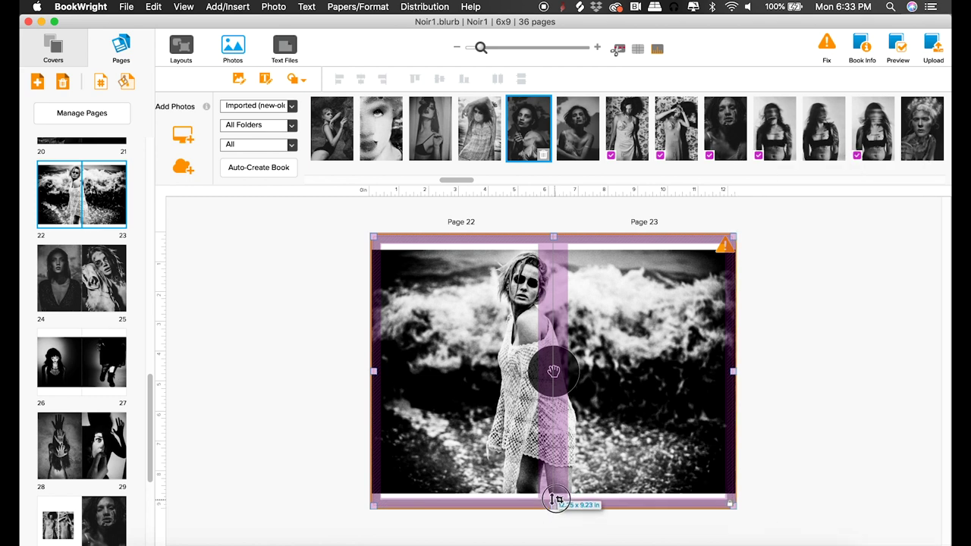
{"action": "left_click", "coordinate": [554, 238]}
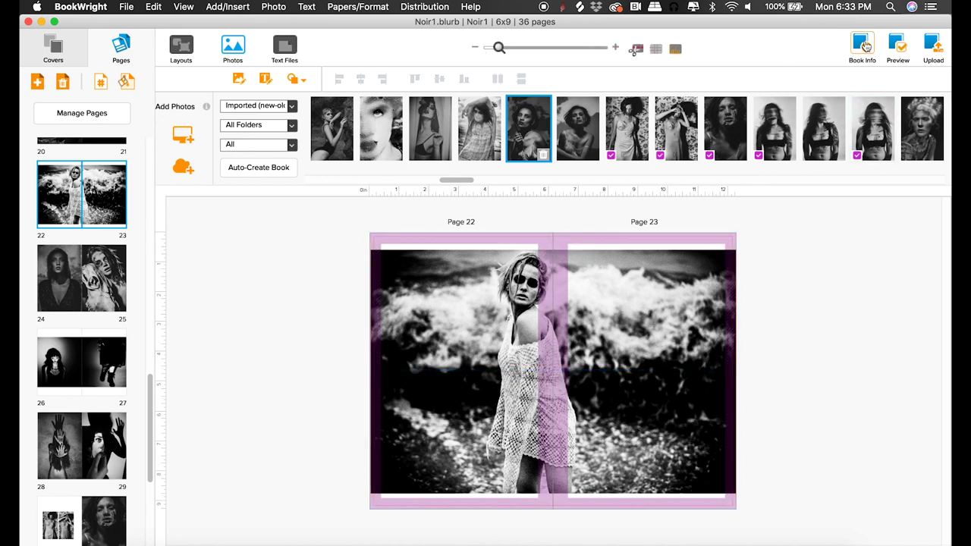
Step: Set the book title to Noir Volume 1 and export a PDF proof named Noir1 to the Blurb folder, saving pending changes
{"action": "left_click", "coordinate": [862, 46]}
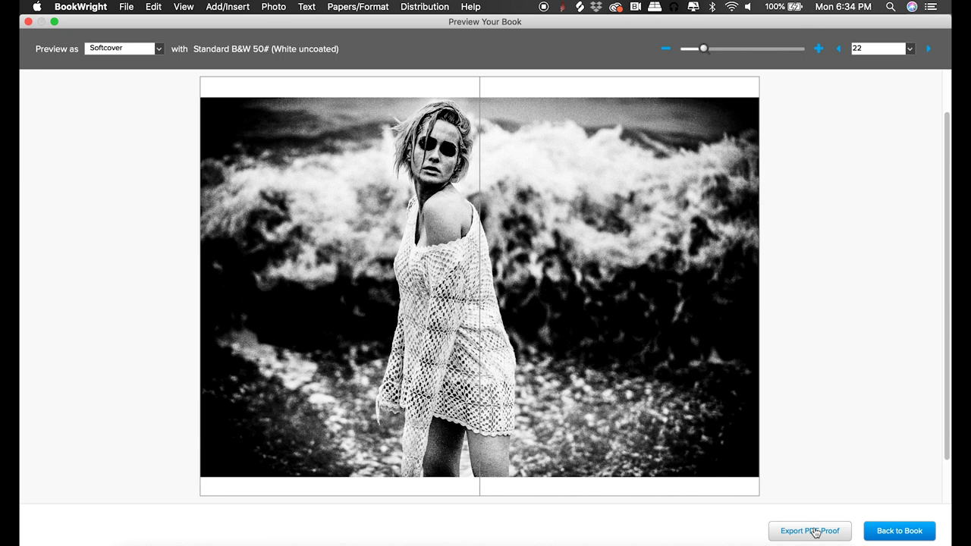
{"action": "left_click", "coordinate": [809, 532]}
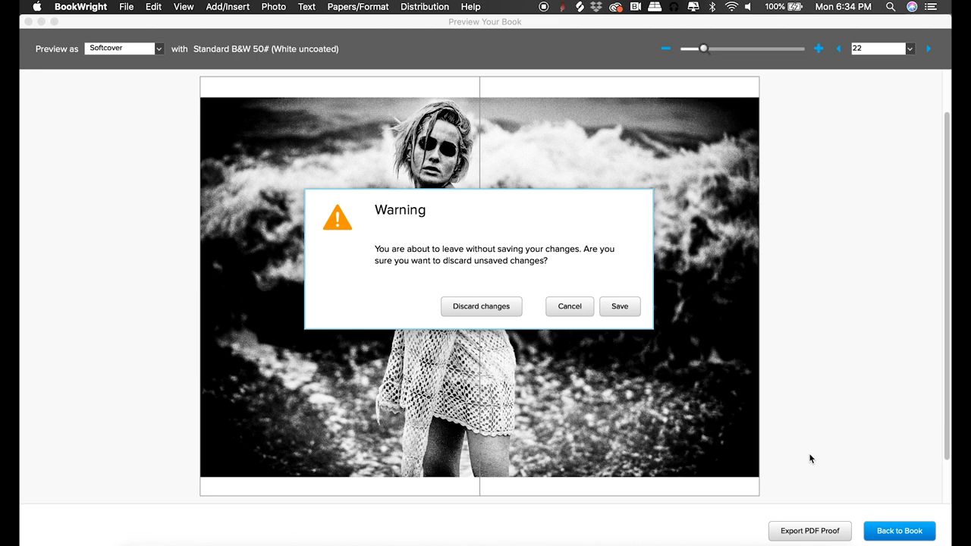
{"action": "left_click", "coordinate": [634, 311]}
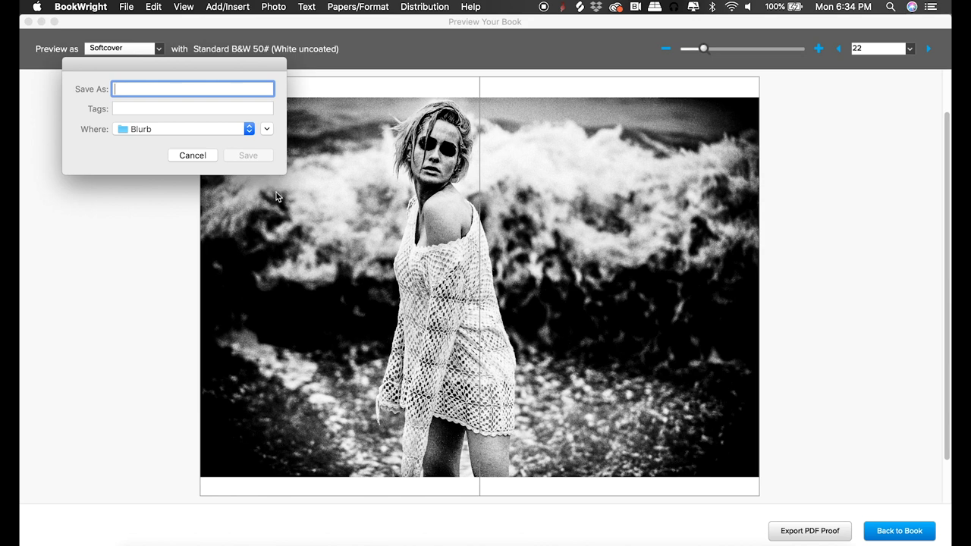
{"action": "type", "text": "Noir1"}
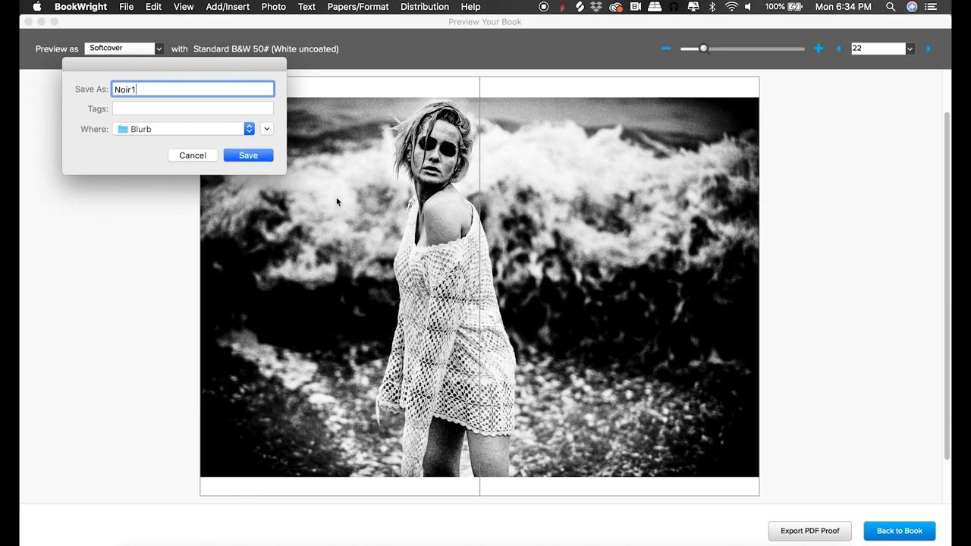
{"action": "left_click", "coordinate": [250, 156]}
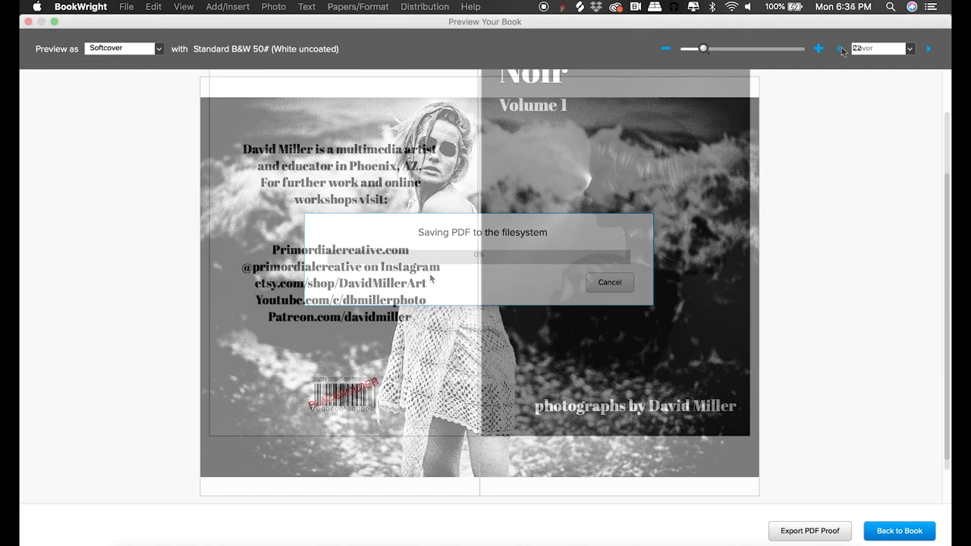
Step: Page through the softcover preview from the cover past the pages 26–27 spread, examining the cover text and the photo pairings
{"action": "scroll", "coordinate": [835, 188], "scroll_direction": "up", "scroll_amount": 4}
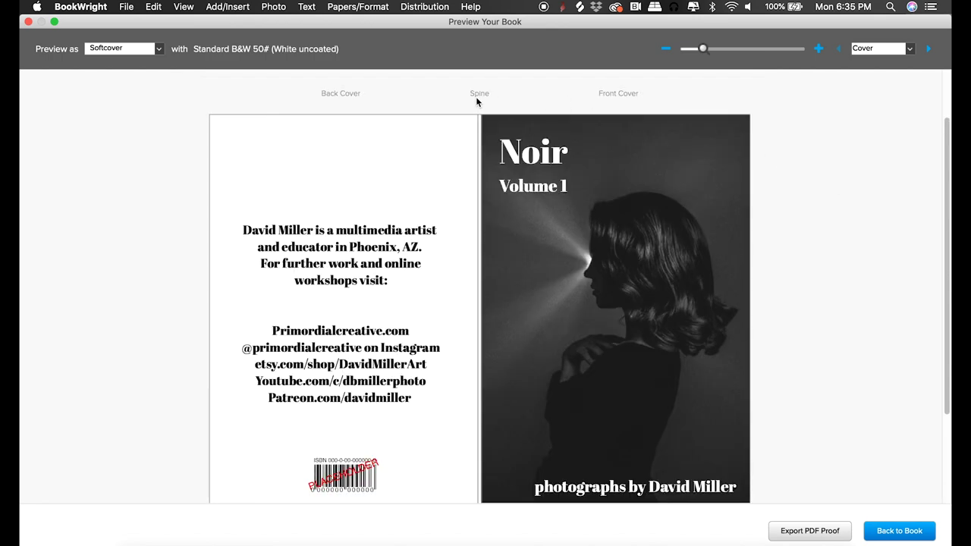
{"action": "left_click", "coordinate": [929, 51]}
{"action": "left_click", "coordinate": [928, 50]}
{"action": "left_click", "coordinate": [928, 50]}
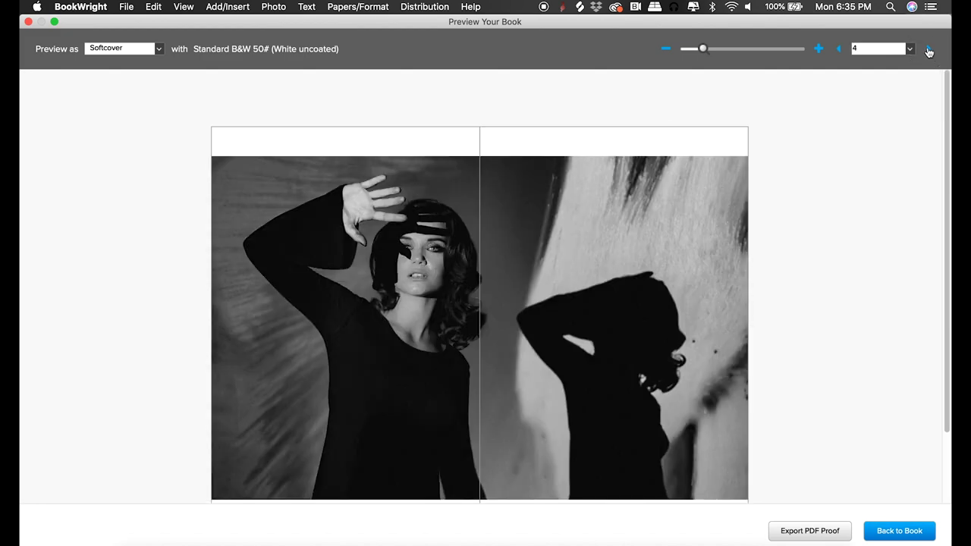
{"action": "left_click", "coordinate": [928, 50]}
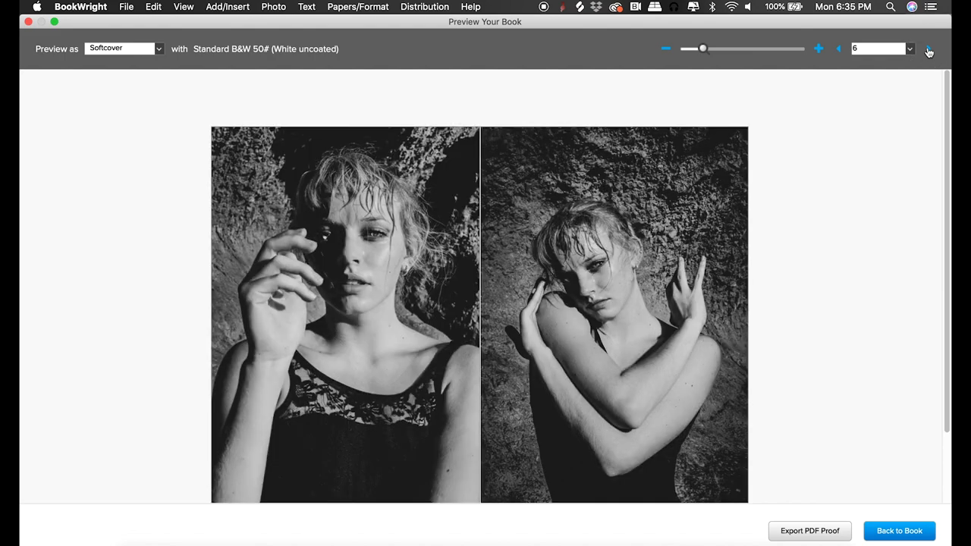
{"action": "left_click", "coordinate": [929, 50]}
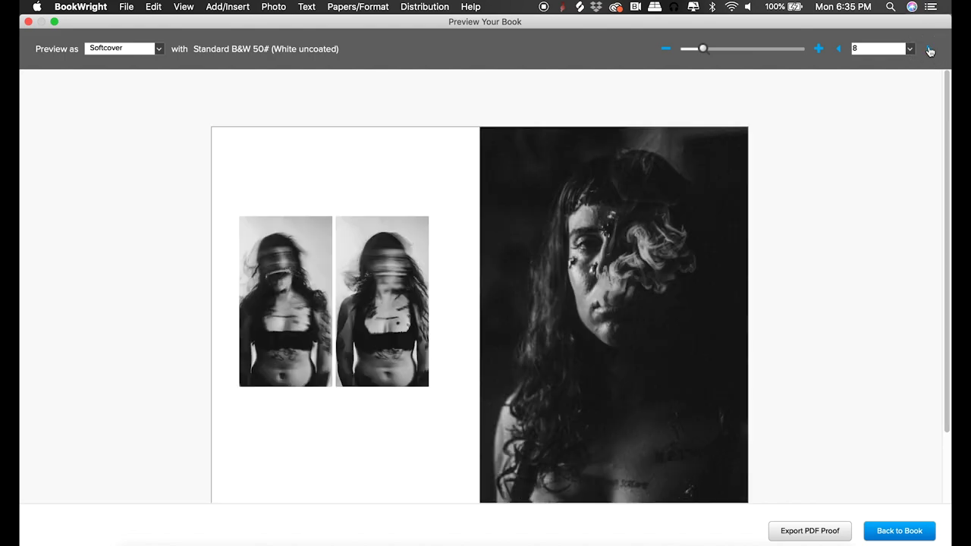
{"action": "left_click", "coordinate": [929, 50]}
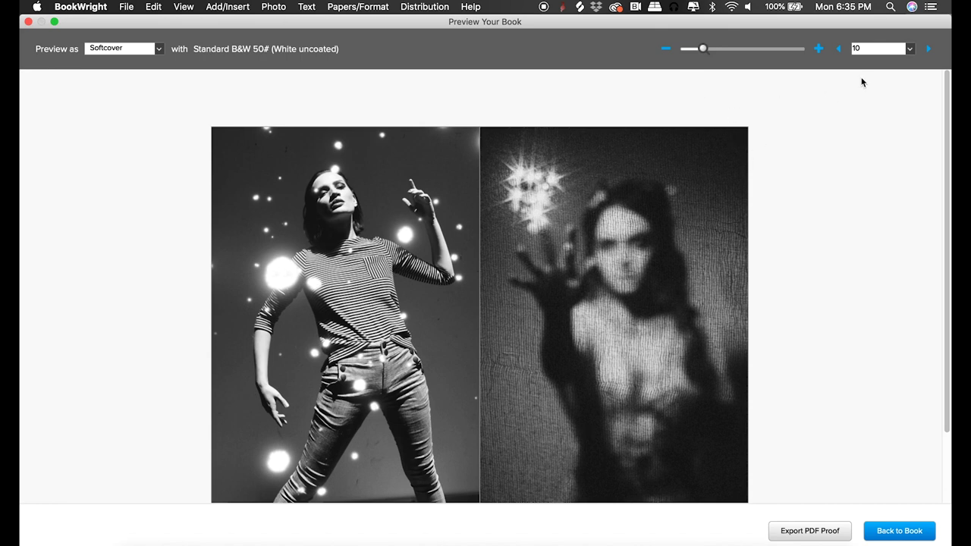
{"action": "left_click", "coordinate": [928, 50]}
{"action": "left_click", "coordinate": [930, 50]}
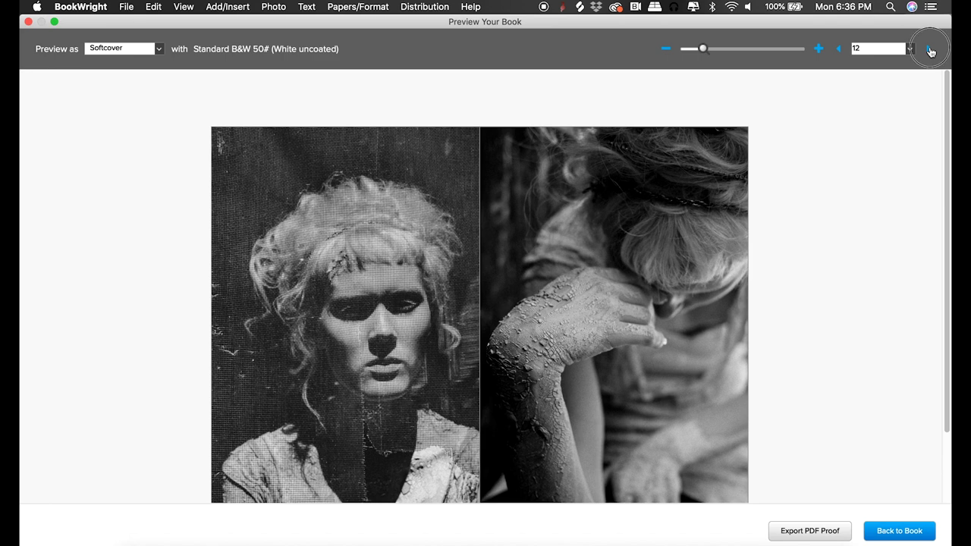
{"action": "left_click", "coordinate": [928, 52]}
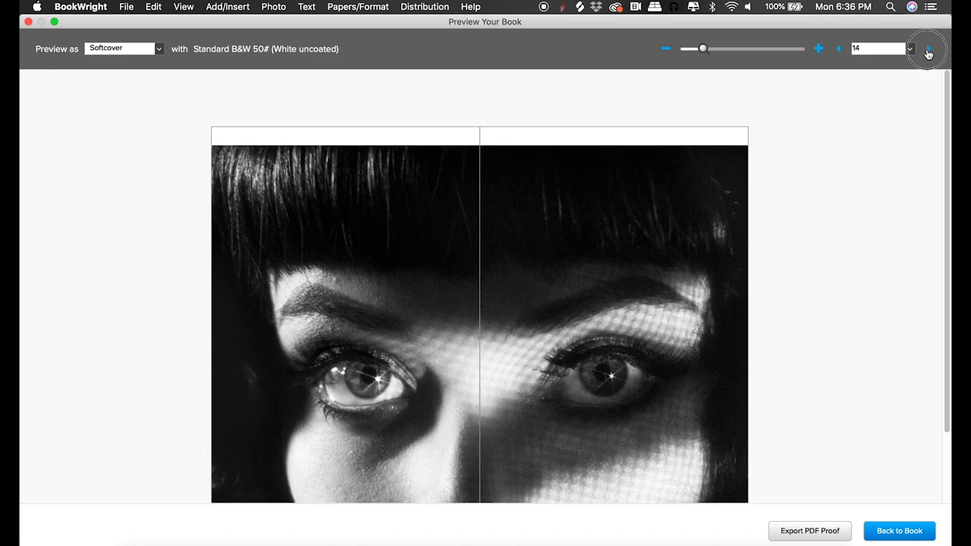
{"action": "left_click", "coordinate": [929, 52]}
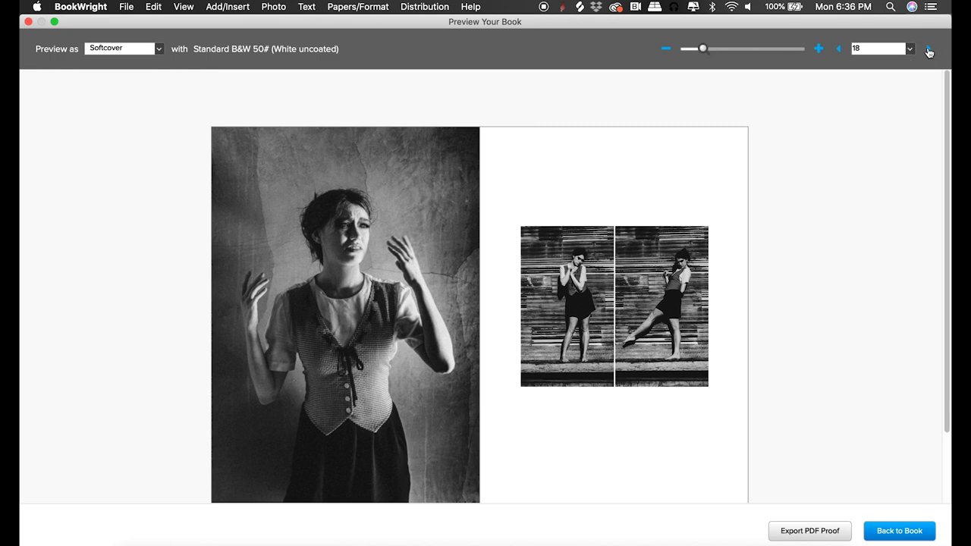
{"action": "left_click", "coordinate": [928, 51]}
{"action": "left_click", "coordinate": [928, 51]}
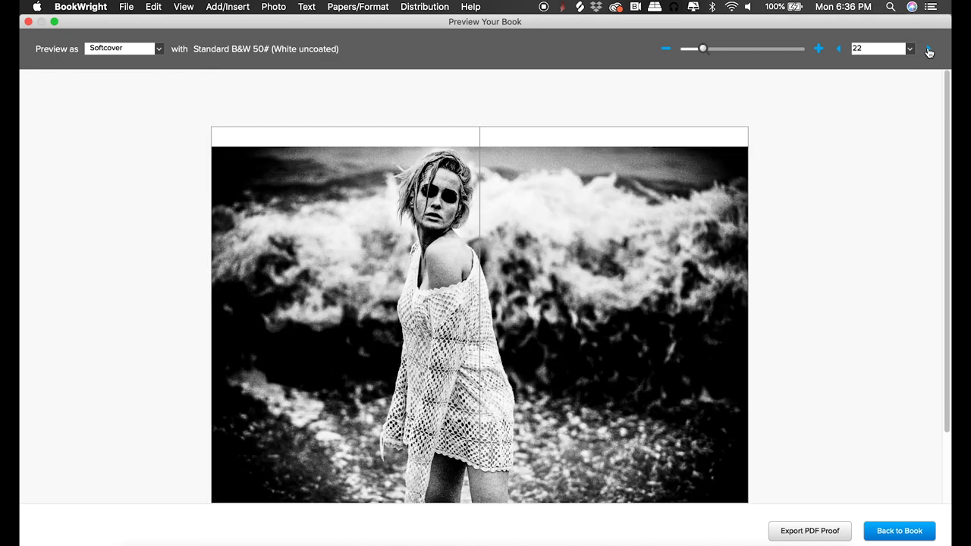
{"action": "left_click", "coordinate": [928, 52]}
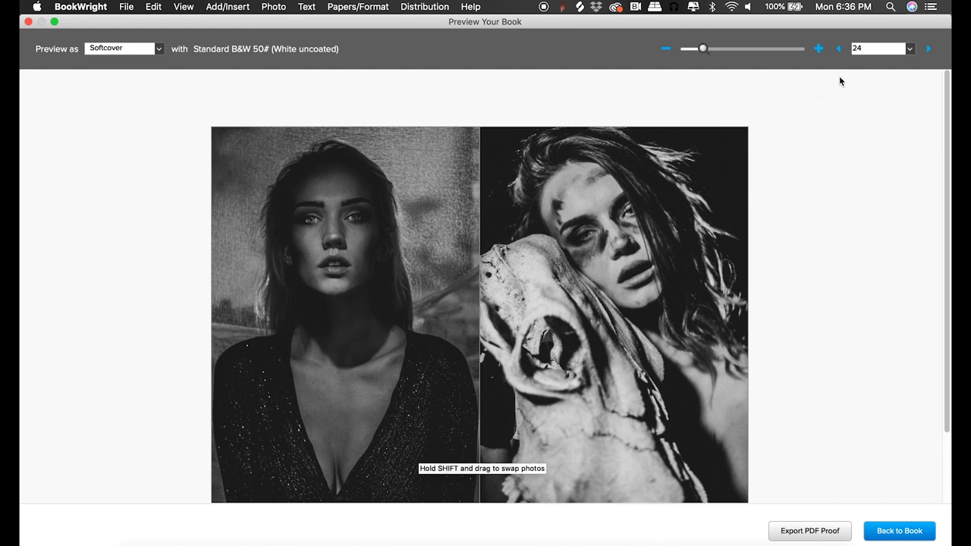
{"action": "left_click", "coordinate": [928, 49]}
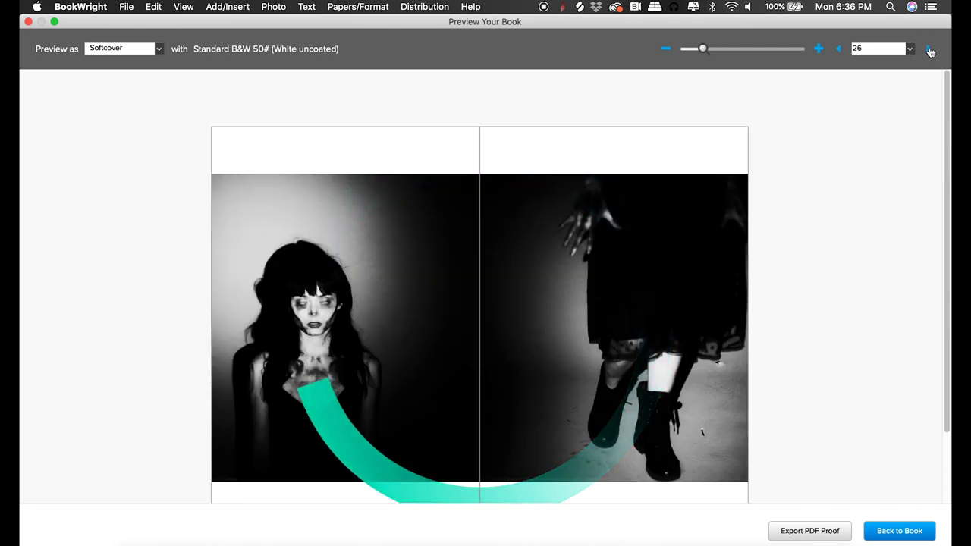
{"action": "left_click", "coordinate": [929, 48]}
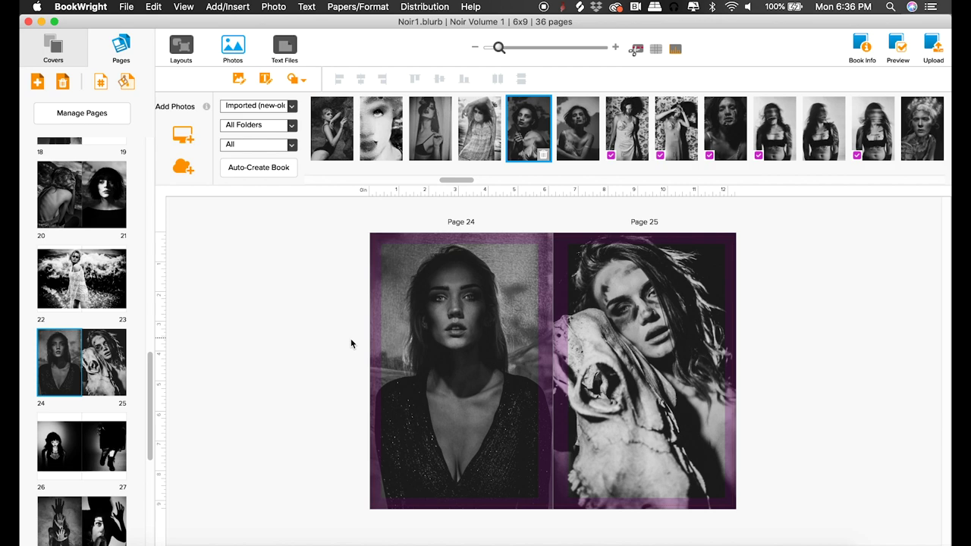
Step: Remove the frontal portrait of the woman in the V-neck top from page 24, leaving its photo frame empty
{"action": "left_click_drag", "start_coordinate": [457, 181], "coordinate": [435, 181]}
{"action": "left_click", "coordinate": [495, 306]}
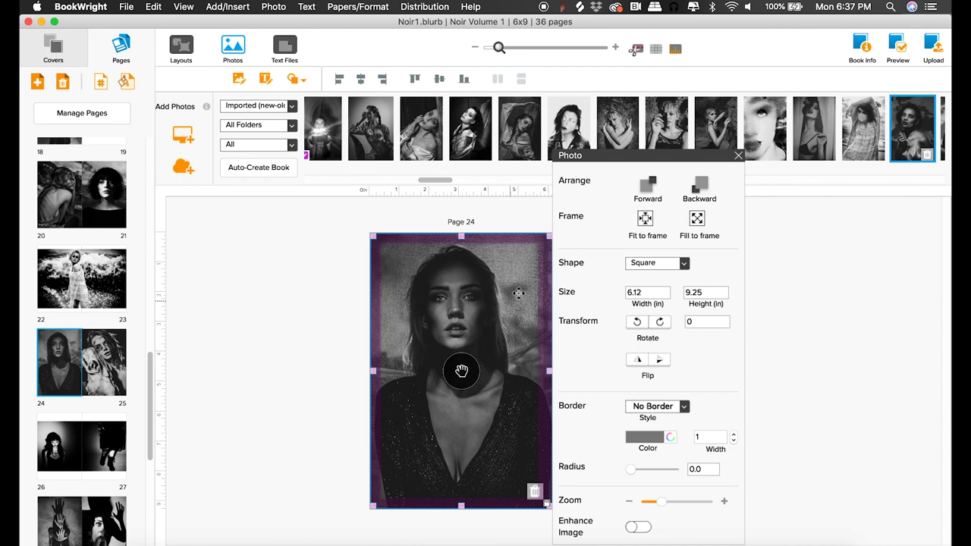
{"action": "left_click", "coordinate": [738, 155]}
{"action": "left_click", "coordinate": [515, 445]}
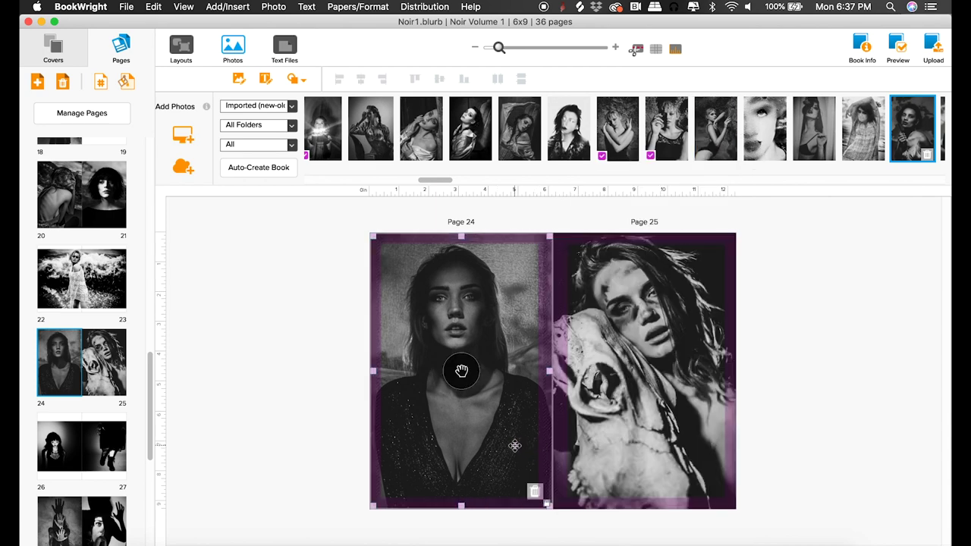
{"action": "left_click", "coordinate": [535, 491]}
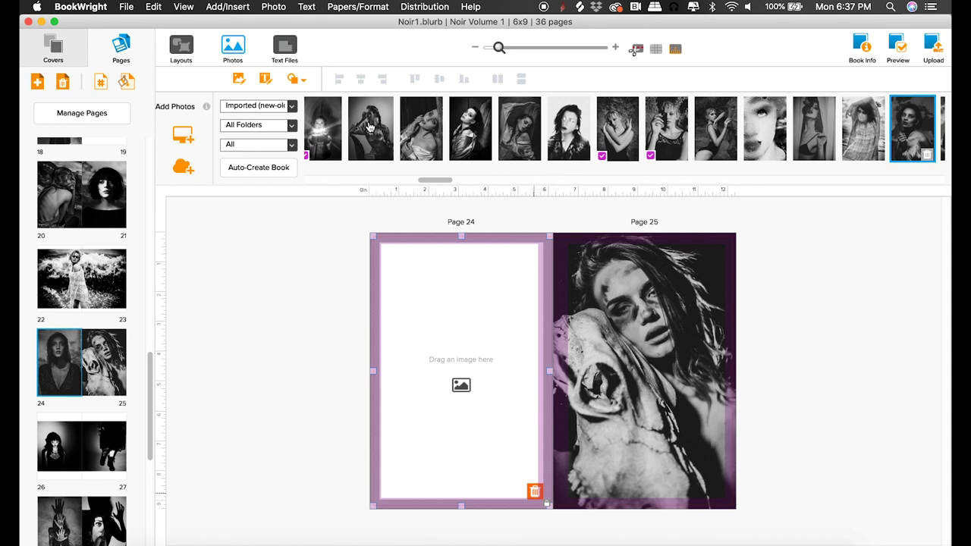
Step: Browse the photo library for a page 24 replacement, preview the swing portrait and the dark profile portrait, and check the softcover's front cover photo
{"action": "left_click_drag", "start_coordinate": [434, 180], "coordinate": [418, 182]}
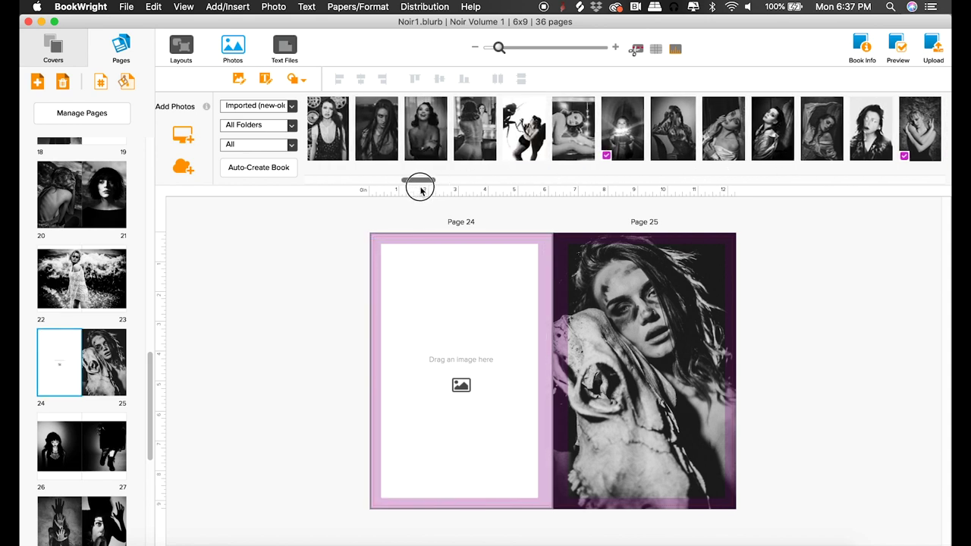
{"action": "left_click", "coordinate": [642, 371]}
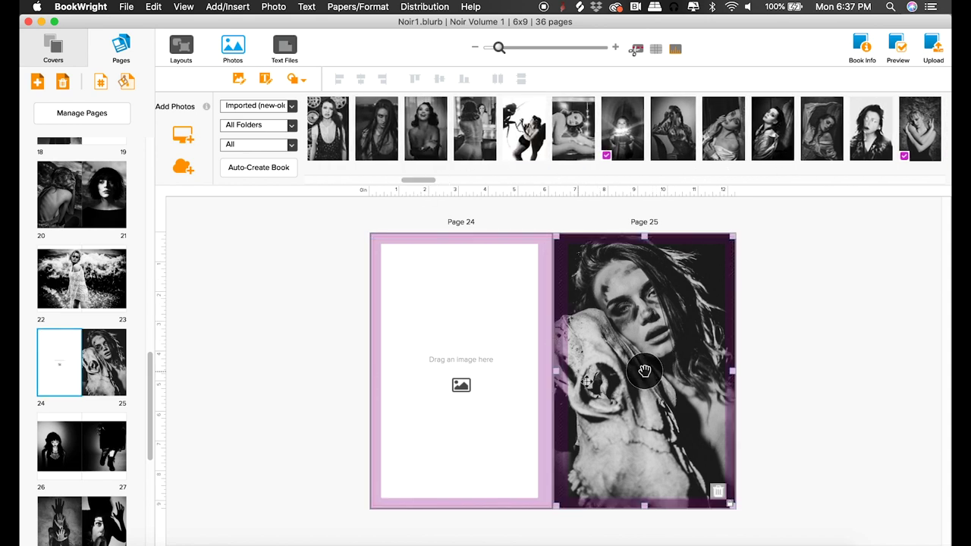
{"action": "left_click_drag", "start_coordinate": [418, 180], "coordinate": [410, 182]}
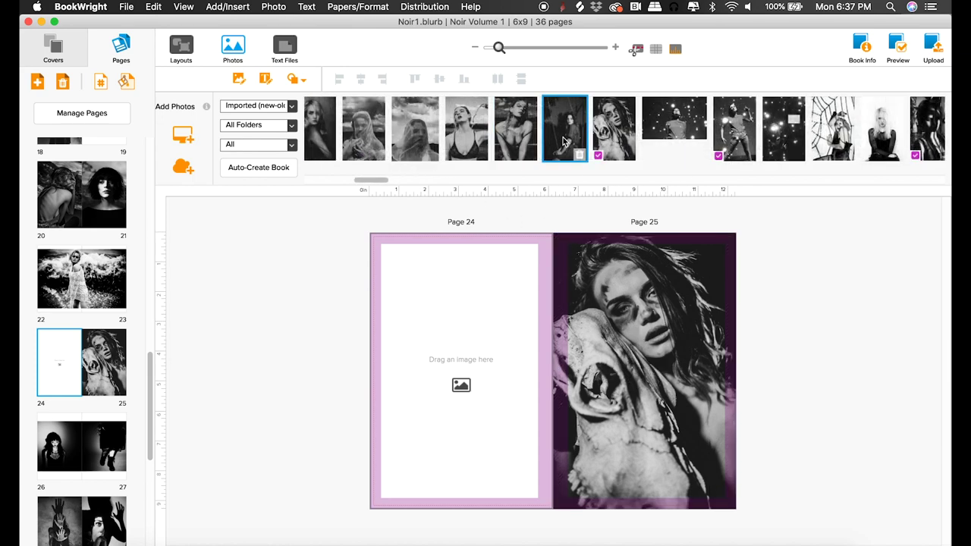
{"action": "mouse_move", "coordinate": [561, 138]}
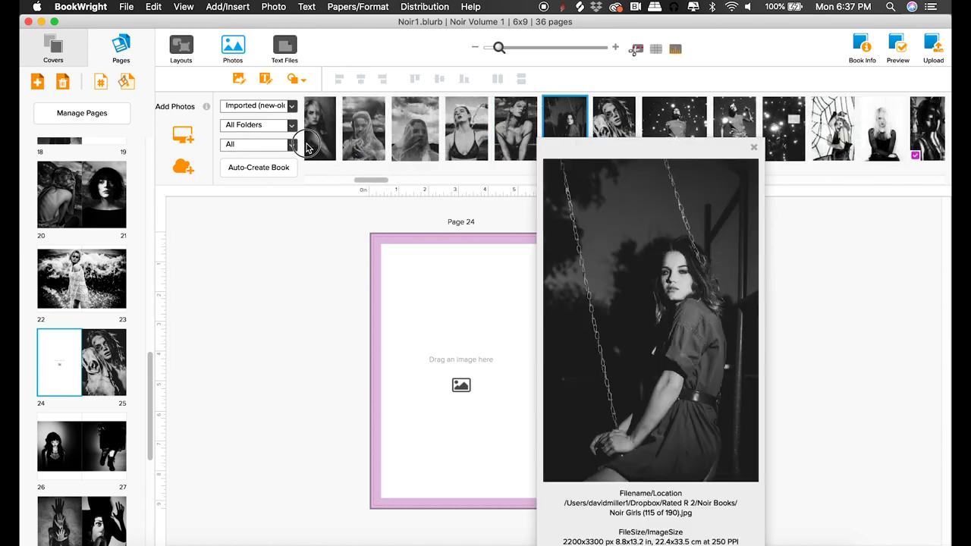
{"action": "left_click", "coordinate": [753, 147]}
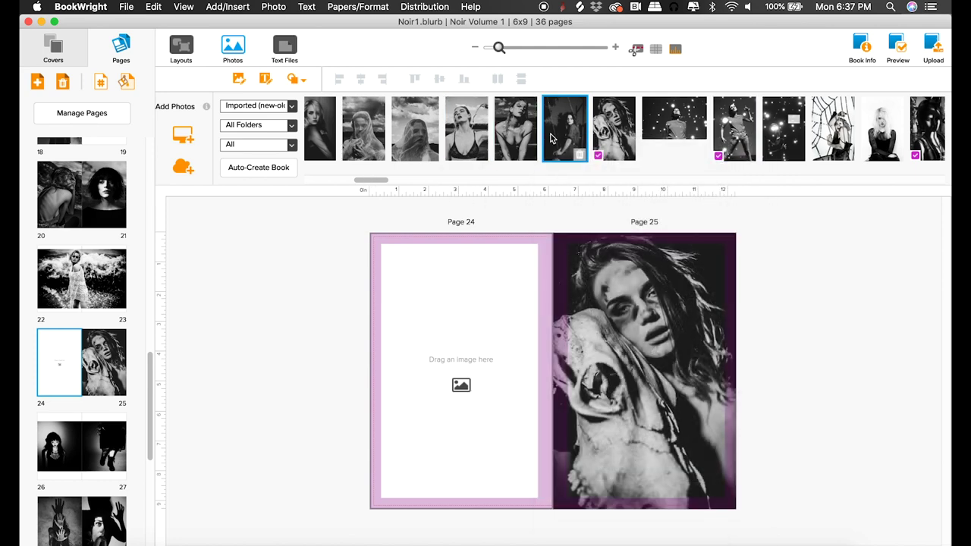
{"action": "left_click_drag", "start_coordinate": [379, 182], "coordinate": [357, 186]}
{"action": "left_click", "coordinate": [470, 138]}
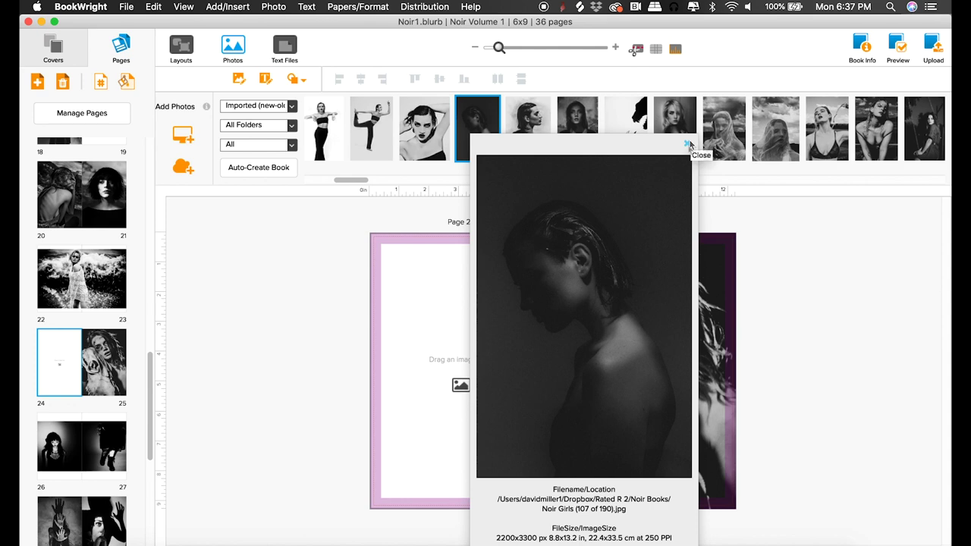
{"action": "left_click", "coordinate": [686, 145]}
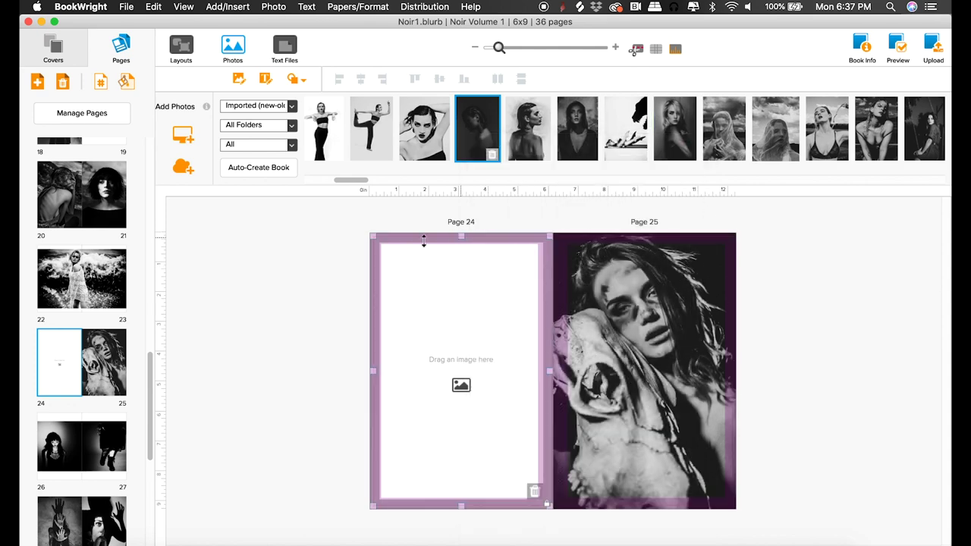
{"action": "mouse_move", "coordinate": [148, 372]}
{"action": "left_mouse_down"}
{"action": "mouse_move", "coordinate": [149, 263]}
{"action": "mouse_move", "coordinate": [158, 362]}
{"action": "left_mouse_up"}
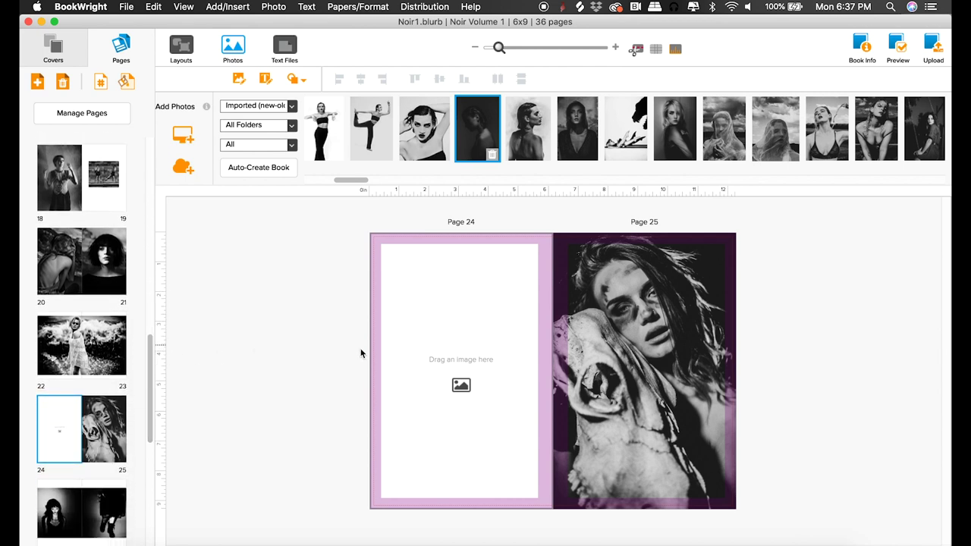
{"action": "left_click", "coordinate": [65, 57]}
{"action": "left_click", "coordinate": [621, 363]}
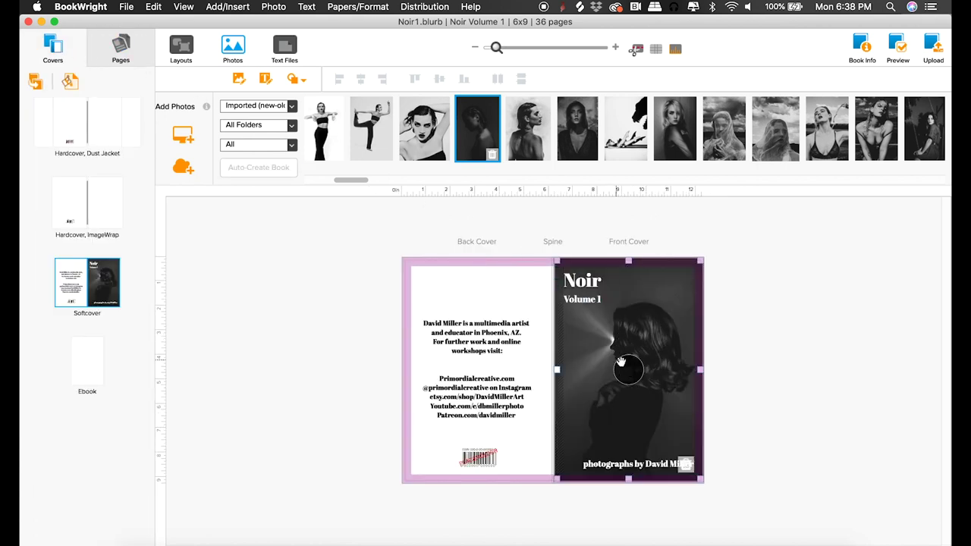
{"action": "left_click", "coordinate": [238, 315]}
{"action": "left_click", "coordinate": [102, 46]}
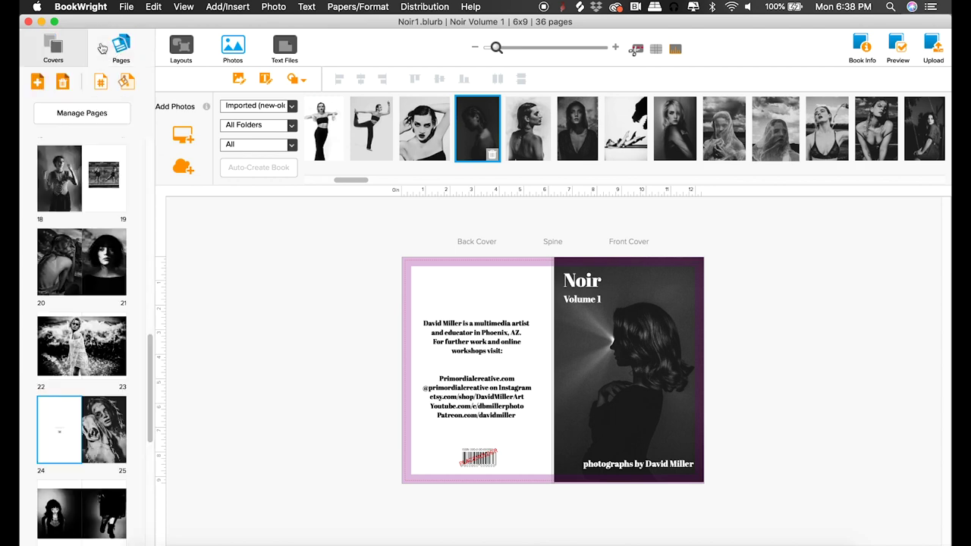
Step: Place the light-beam profile silhouette in the empty page 24 frame and swap it with page 25's animal-skull portrait
{"action": "left_click_drag", "start_coordinate": [350, 182], "coordinate": [314, 180]}
{"action": "left_click", "coordinate": [644, 371]}
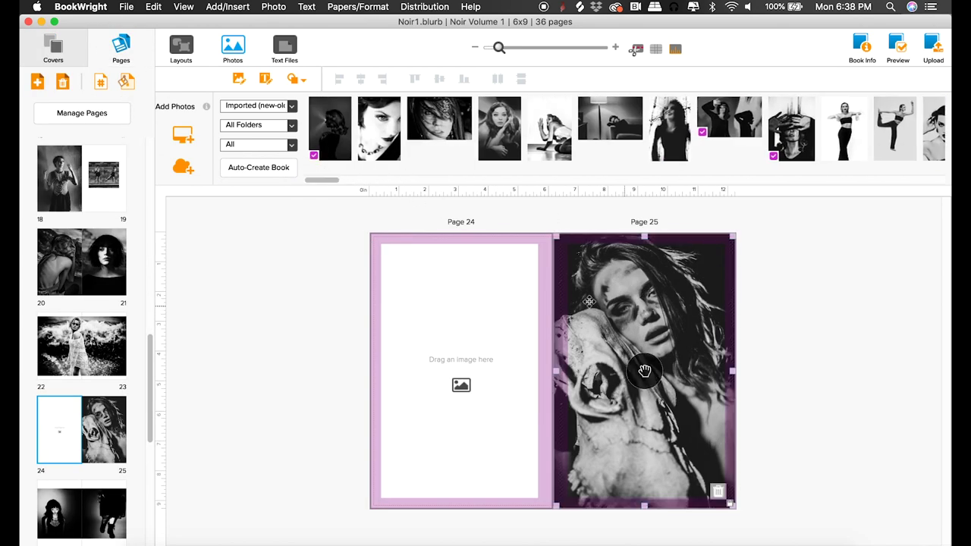
{"action": "left_click_drag", "start_coordinate": [330, 127], "coordinate": [444, 357]}
{"action": "left_click_drag", "start_coordinate": [59, 431], "coordinate": [120, 443]}
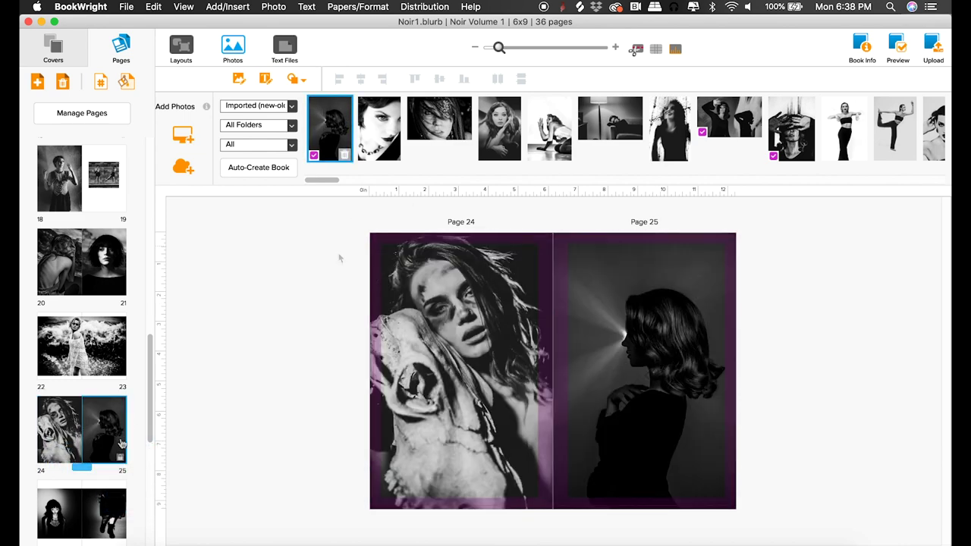
{"action": "left_click", "coordinate": [644, 370]}
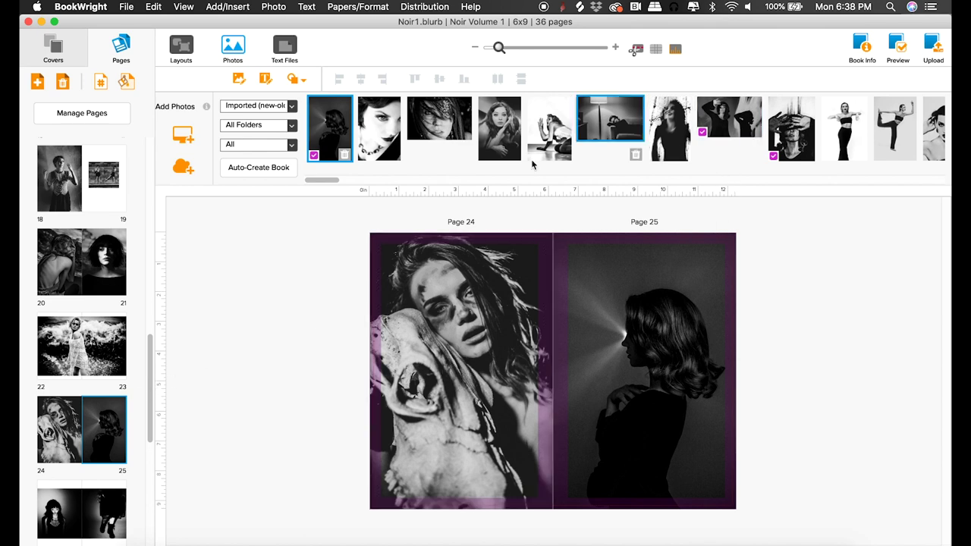
Step: Try the dark wet-haired profile portrait on page 24 beside the silhouette, and undo the replacement
{"action": "left_click_drag", "start_coordinate": [319, 185], "coordinate": [349, 187]}
{"action": "left_click_drag", "start_coordinate": [489, 137], "coordinate": [431, 336]}
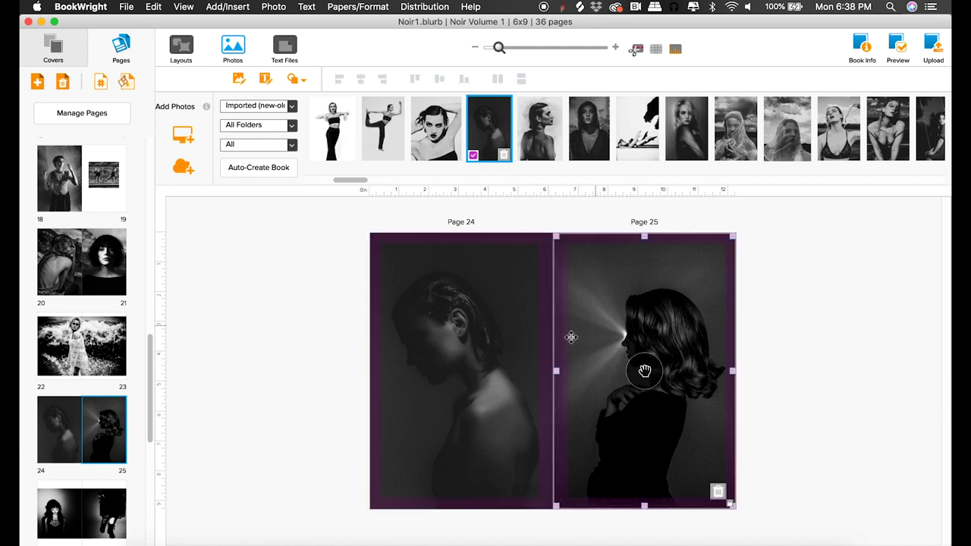
{"action": "right_click", "coordinate": [468, 444]}
{"action": "left_click", "coordinate": [411, 429]}
{"action": "double_click", "coordinate": [427, 336]}
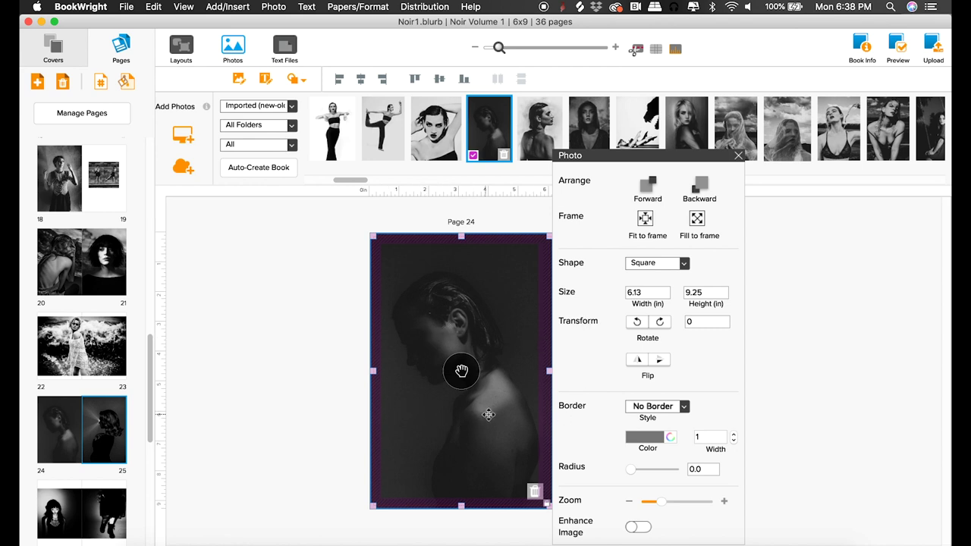
{"action": "left_click", "coordinate": [331, 396]}
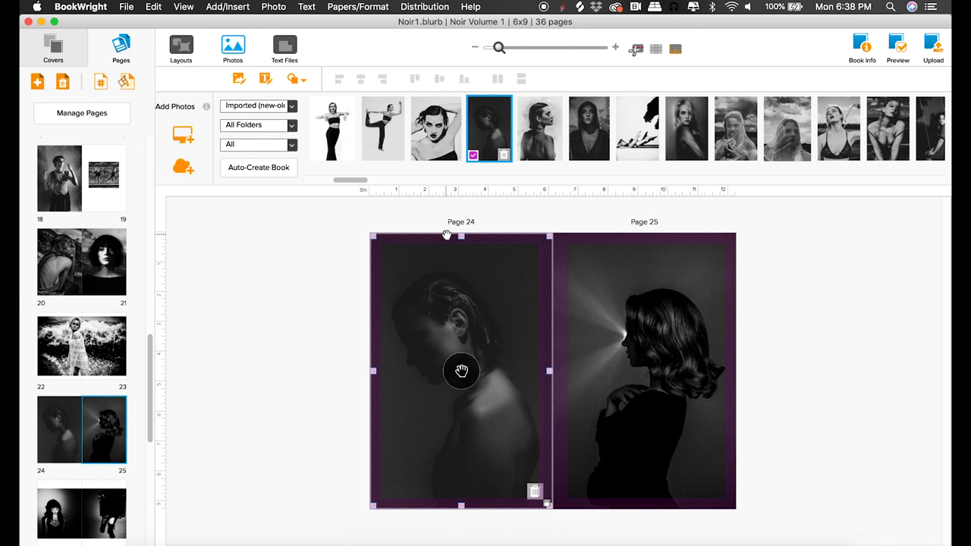
{"action": "key", "text": "ctrl+z"}
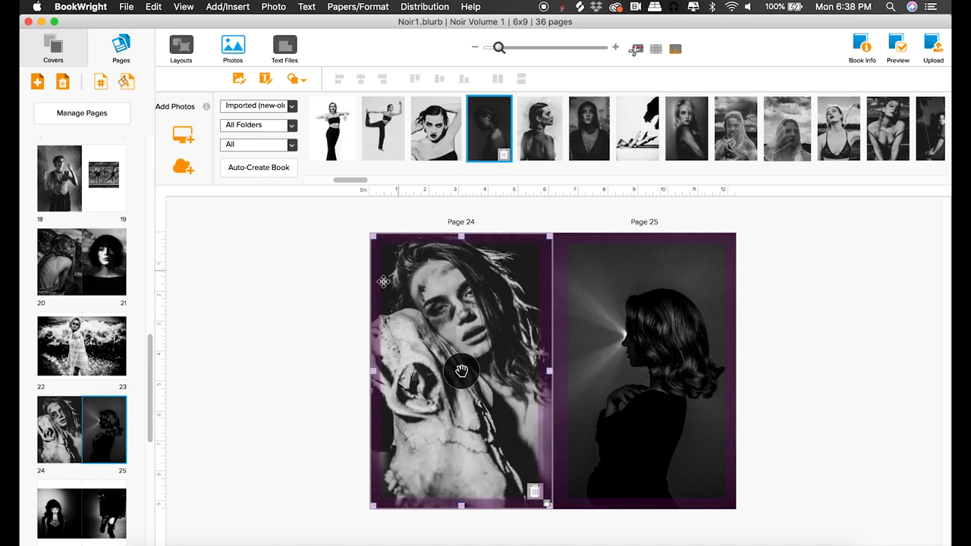
Step: Move page 20's bare-back portrait to page 24 so it faces the light-beam silhouette, and return to the book
{"action": "left_click_drag", "start_coordinate": [354, 181], "coordinate": [401, 179]}
{"action": "left_click_drag", "start_coordinate": [149, 438], "coordinate": [152, 487]}
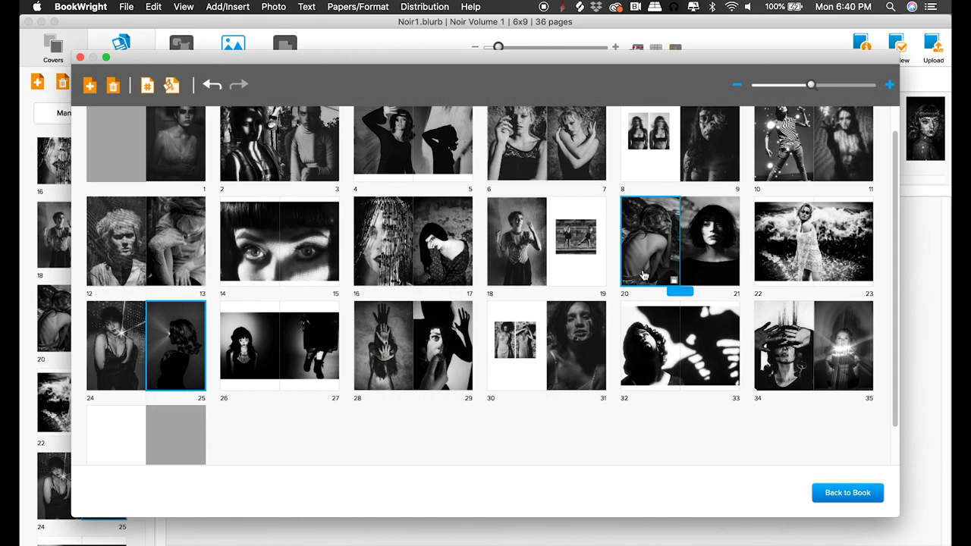
{"action": "left_click", "coordinate": [642, 274]}
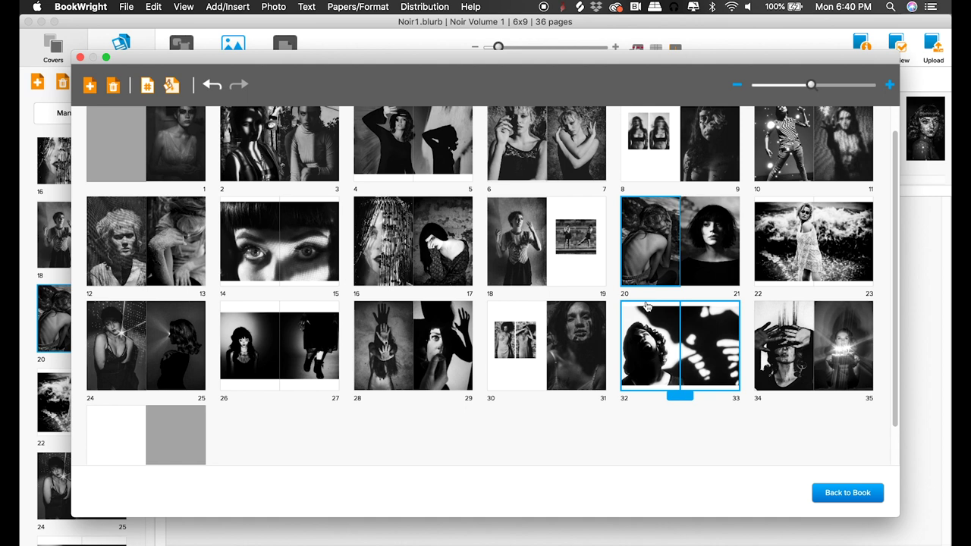
{"action": "left_click_drag", "start_coordinate": [633, 275], "coordinate": [142, 384]}
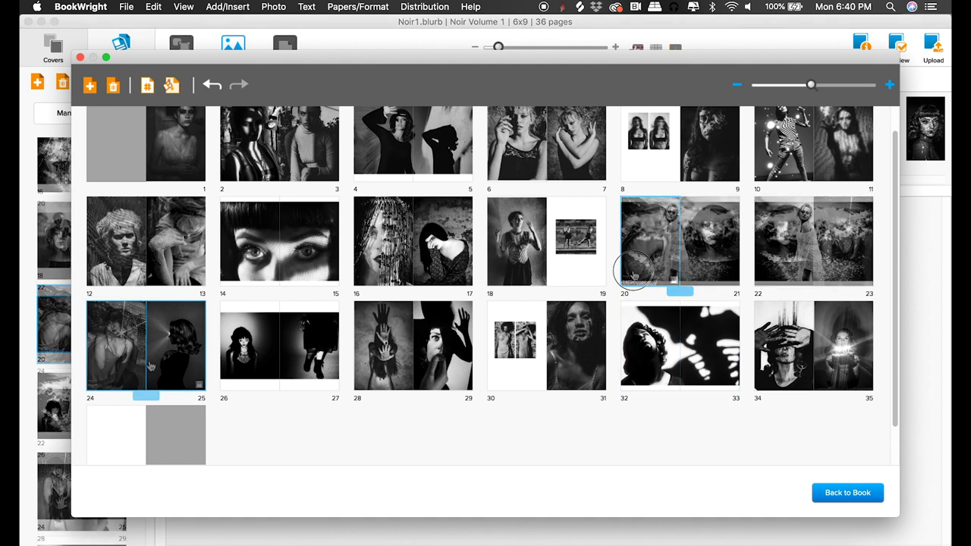
{"action": "key", "text": "Return"}
{"action": "left_click", "coordinate": [525, 328]}
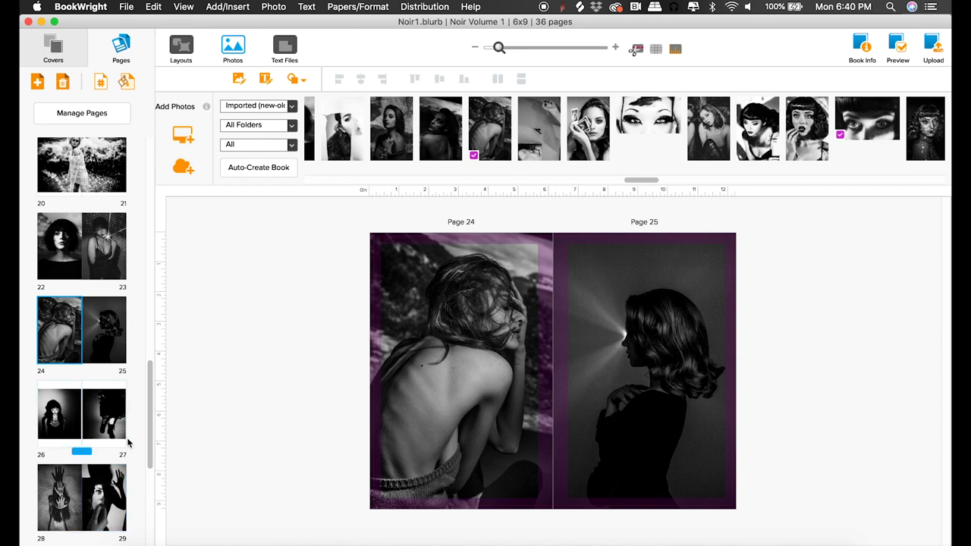
Step: Replace page 23's starburst portrait with the backlit portrait of the figure in a dark jacket
{"action": "left_click", "coordinate": [82, 265]}
{"action": "left_click_drag", "start_coordinate": [451, 483], "coordinate": [455, 440]}
{"action": "left_click", "coordinate": [658, 307]}
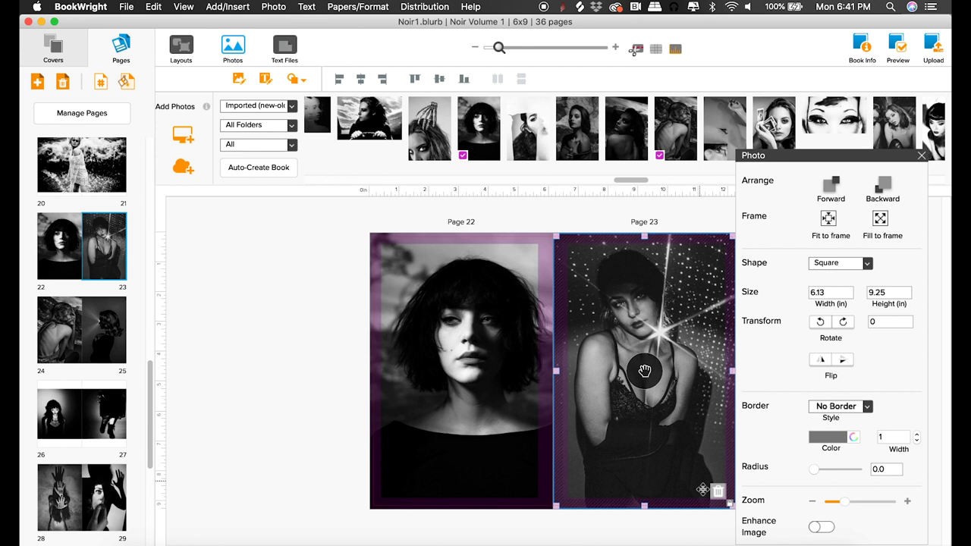
{"action": "left_click", "coordinate": [717, 493]}
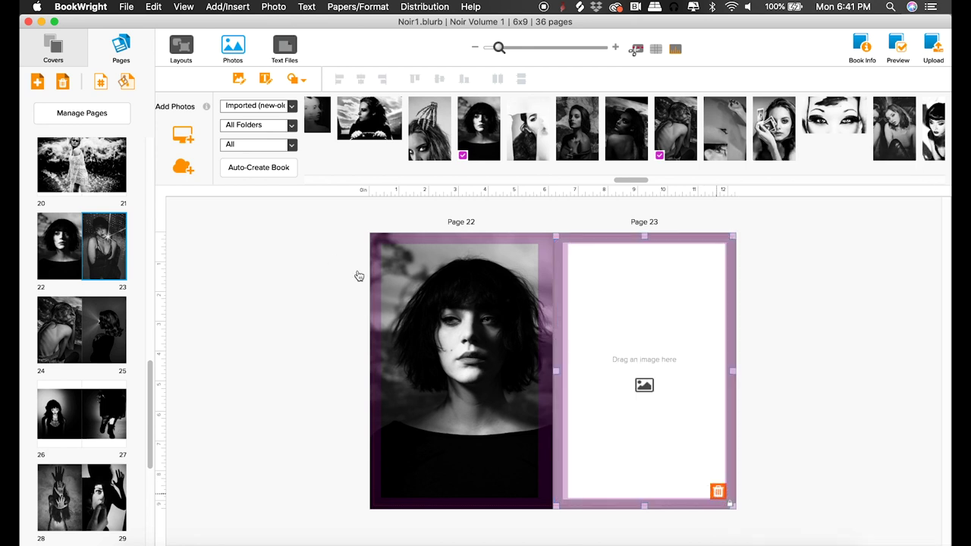
{"action": "left_click_drag", "start_coordinate": [642, 181], "coordinate": [596, 180]}
{"action": "left_click_drag", "start_coordinate": [596, 129], "coordinate": [589, 379]}
{"action": "left_click", "coordinate": [644, 370]}
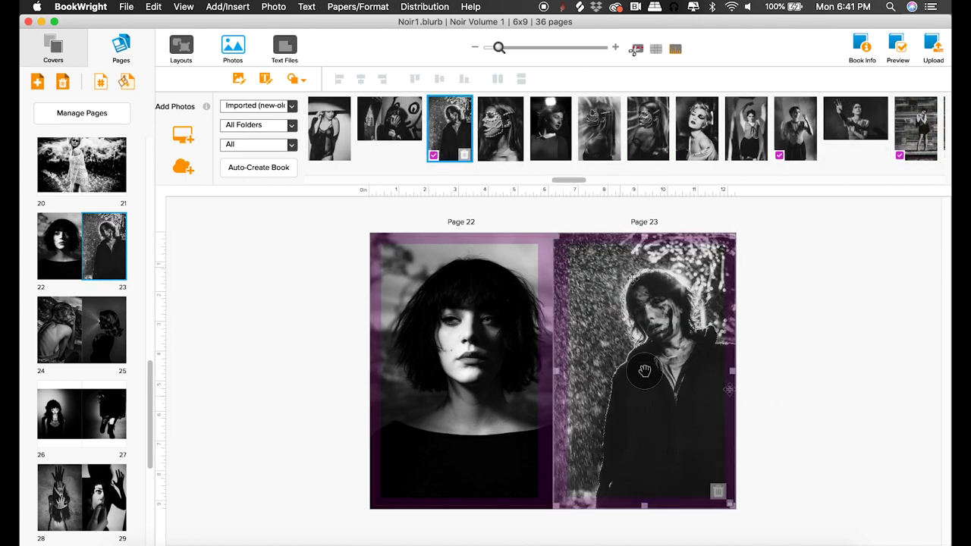
Step: Replace page 22's bob-haired portrait with the high-contrast portrait of the woman holding a hand over one eye
{"action": "left_click", "coordinate": [461, 371]}
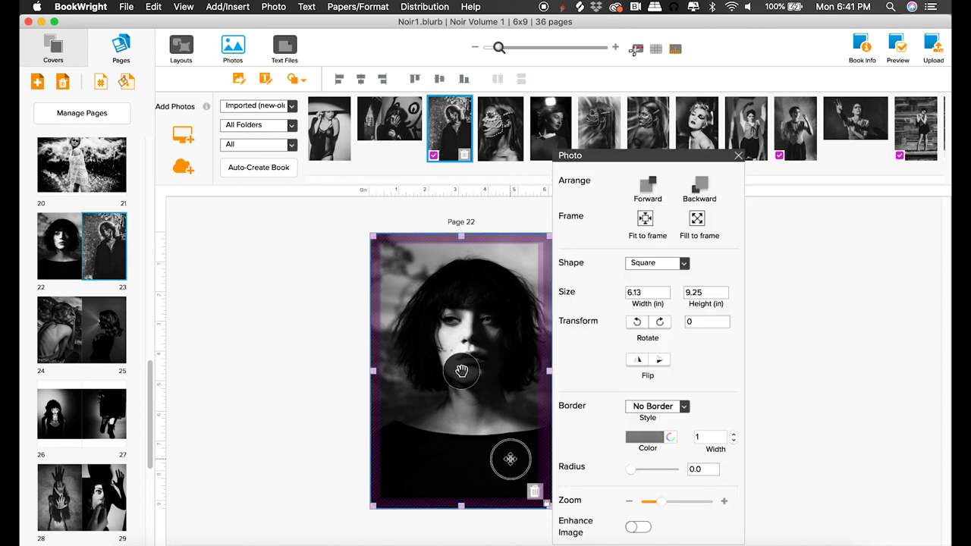
{"action": "left_click", "coordinate": [535, 492]}
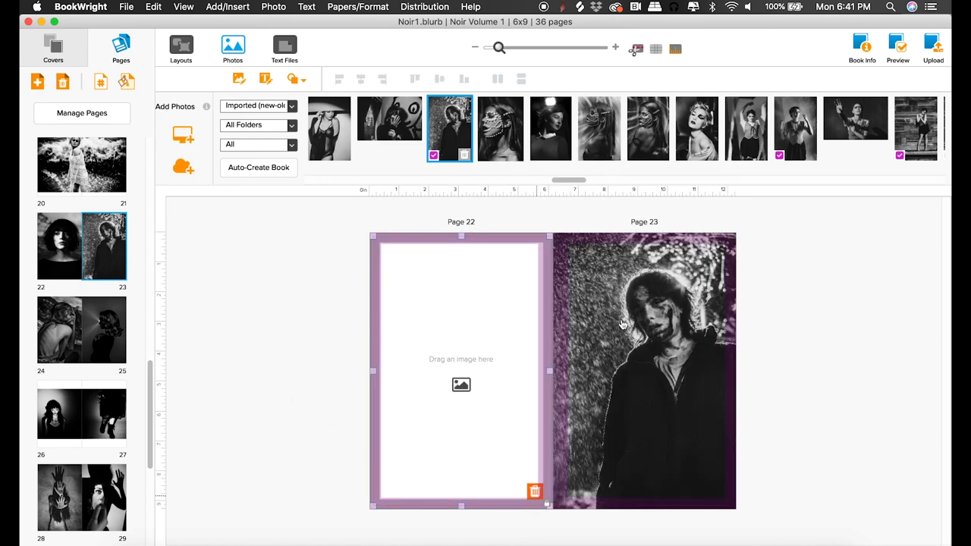
{"action": "left_click_drag", "start_coordinate": [570, 182], "coordinate": [639, 190]}
{"action": "left_click_drag", "start_coordinate": [460, 129], "coordinate": [439, 340]}
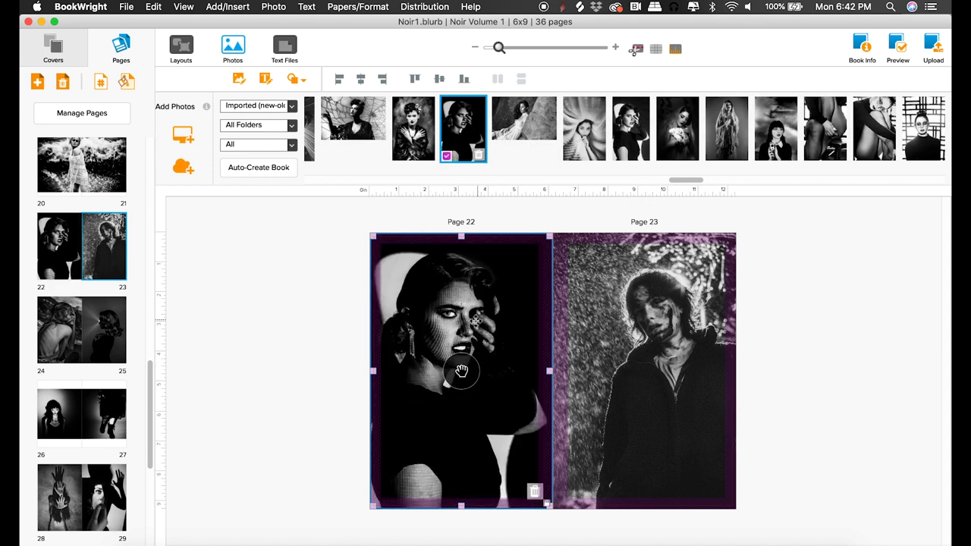
{"action": "left_click", "coordinate": [327, 326]}
{"action": "left_click_drag", "start_coordinate": [469, 427], "coordinate": [469, 418]}
Step: Reorder the book so the new two-portrait spread sits on pages 20–21, ahead of the beach photo spread
{"action": "left_click", "coordinate": [99, 115]}
{"action": "left_click_drag", "start_coordinate": [486, 350], "coordinate": [851, 240]}
{"action": "left_click_drag", "start_coordinate": [816, 285], "coordinate": [735, 242]}
{"action": "left_click", "coordinate": [829, 243], "text": "shift"}
{"action": "left_click", "coordinate": [727, 236]}
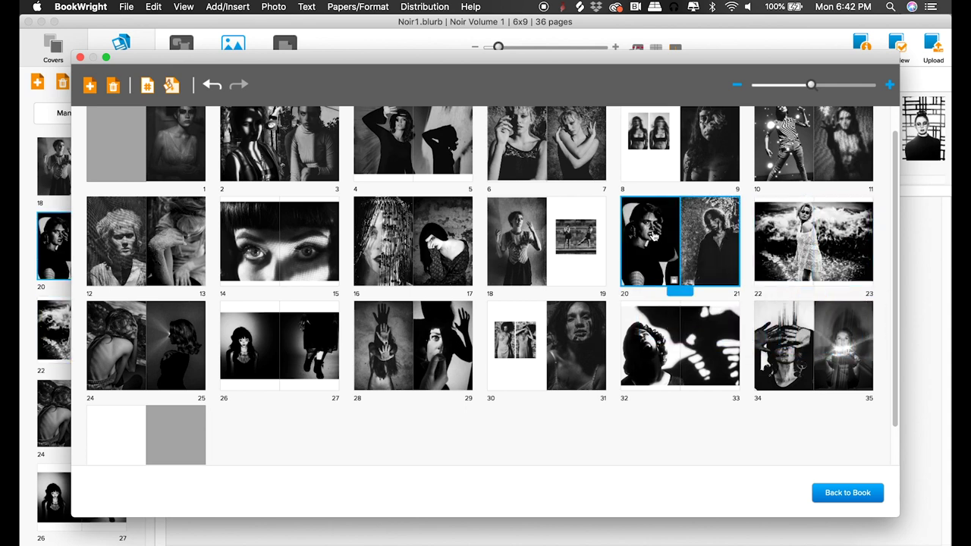
{"action": "left_click", "coordinate": [823, 237], "text": "shift"}
Step: Examine the sequence and pairings of the spreads in the page overview, especially pages 18–19 and pages 26–35
{"action": "left_click_drag", "start_coordinate": [726, 292], "coordinate": [699, 366]}
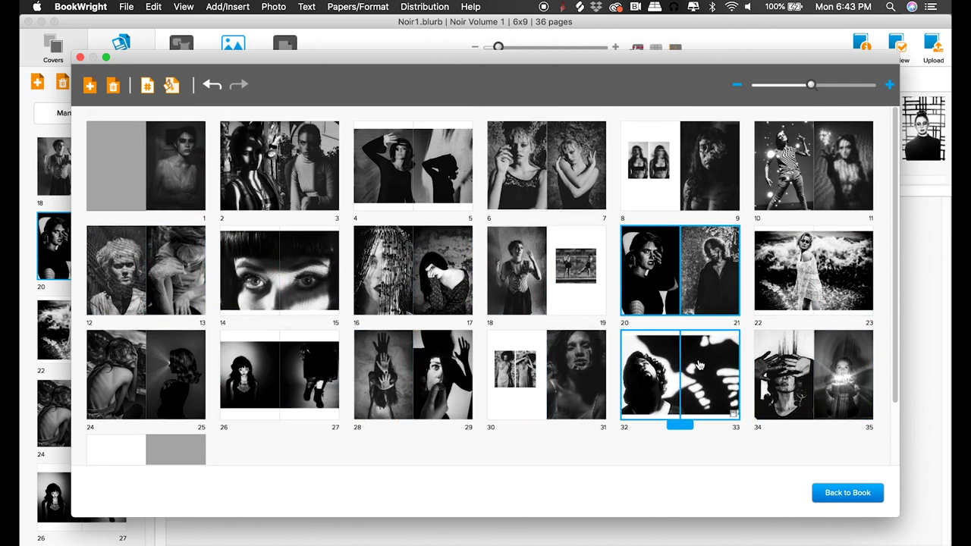
{"action": "left_click_drag", "start_coordinate": [643, 385], "coordinate": [573, 511]}
{"action": "left_click_drag", "start_coordinate": [364, 473], "coordinate": [275, 395]}
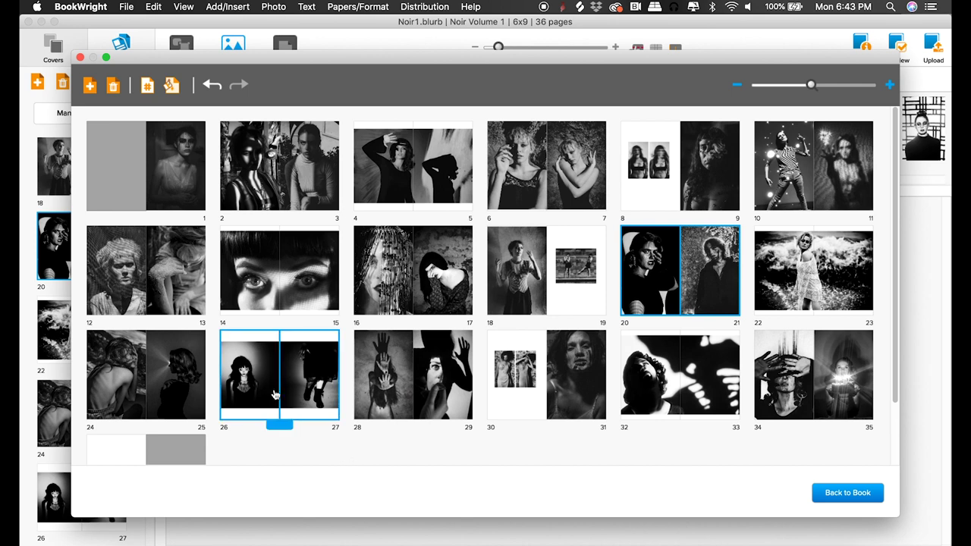
{"action": "left_click_drag", "start_coordinate": [285, 338], "coordinate": [827, 379]}
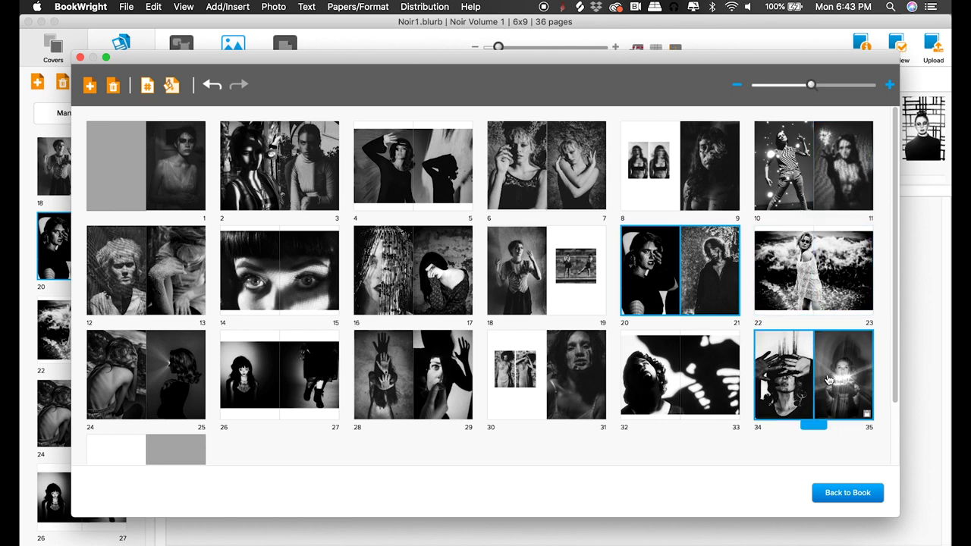
{"action": "mouse_move", "coordinate": [757, 391]}
{"action": "left_mouse_down"}
{"action": "mouse_move", "coordinate": [179, 376]}
{"action": "mouse_move", "coordinate": [485, 390]}
{"action": "mouse_move", "coordinate": [554, 318]}
{"action": "mouse_move", "coordinate": [529, 269]}
{"action": "mouse_move", "coordinate": [177, 179]}
{"action": "mouse_move", "coordinate": [273, 379]}
{"action": "mouse_move", "coordinate": [515, 514]}
{"action": "mouse_move", "coordinate": [342, 444]}
{"action": "mouse_move", "coordinate": [354, 476]}
{"action": "left_mouse_up"}
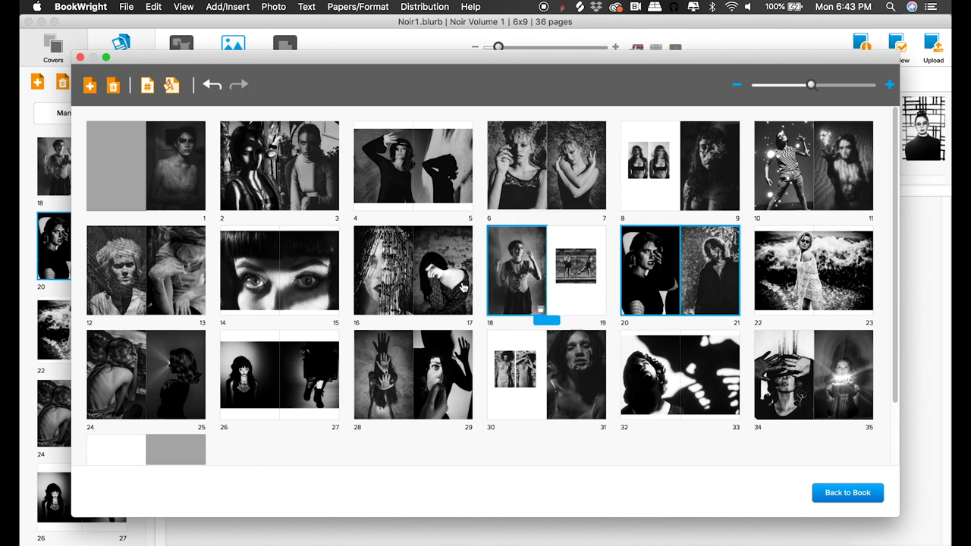
Step: Return to the book from the page overview and save its changes to proceed with the upload
{"action": "mouse_move", "coordinate": [683, 214]}
{"action": "left_mouse_down"}
{"action": "mouse_move", "coordinate": [281, 413]}
{"action": "mouse_move", "coordinate": [561, 410]}
{"action": "mouse_move", "coordinate": [364, 421]}
{"action": "mouse_move", "coordinate": [553, 448]}
{"action": "mouse_move", "coordinate": [572, 474]}
{"action": "left_mouse_up"}
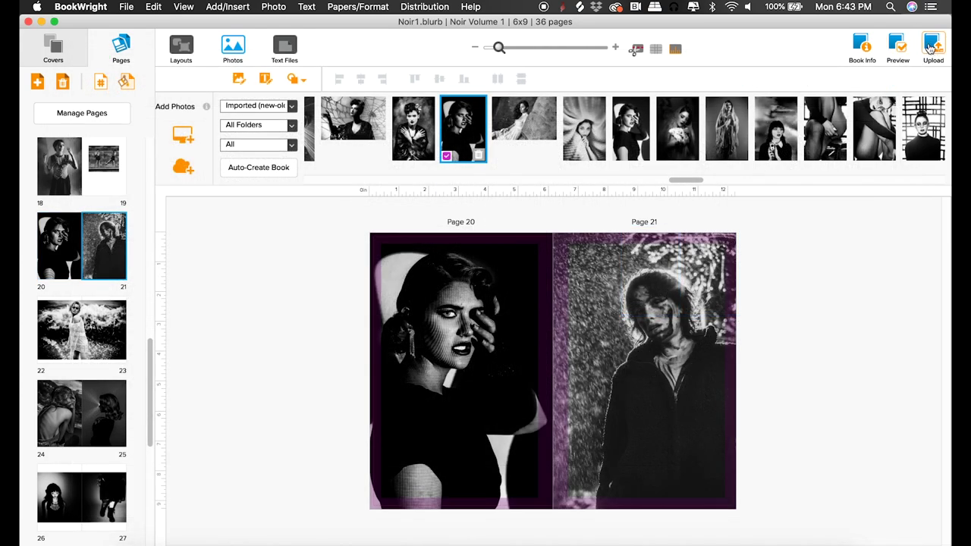
{"action": "left_click", "coordinate": [930, 48]}
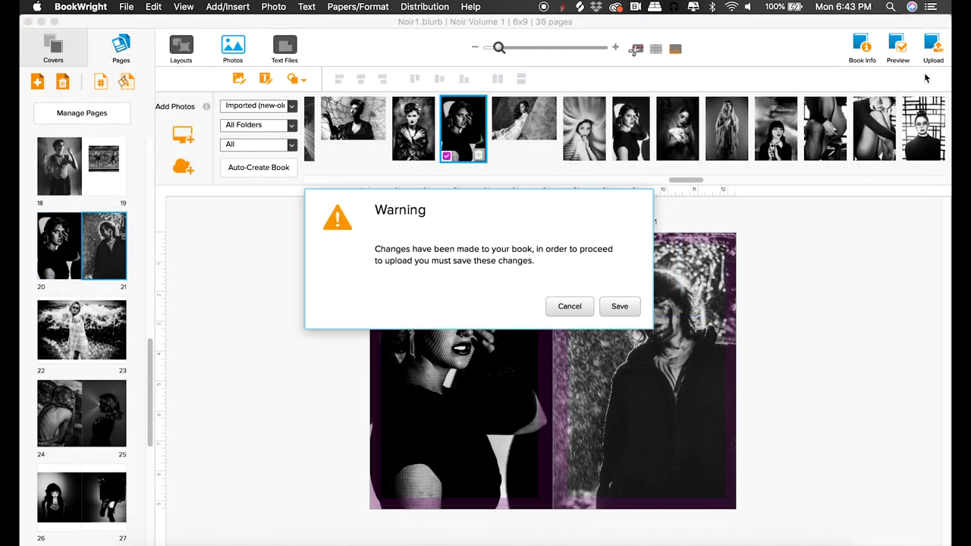
{"action": "left_click", "coordinate": [619, 307]}
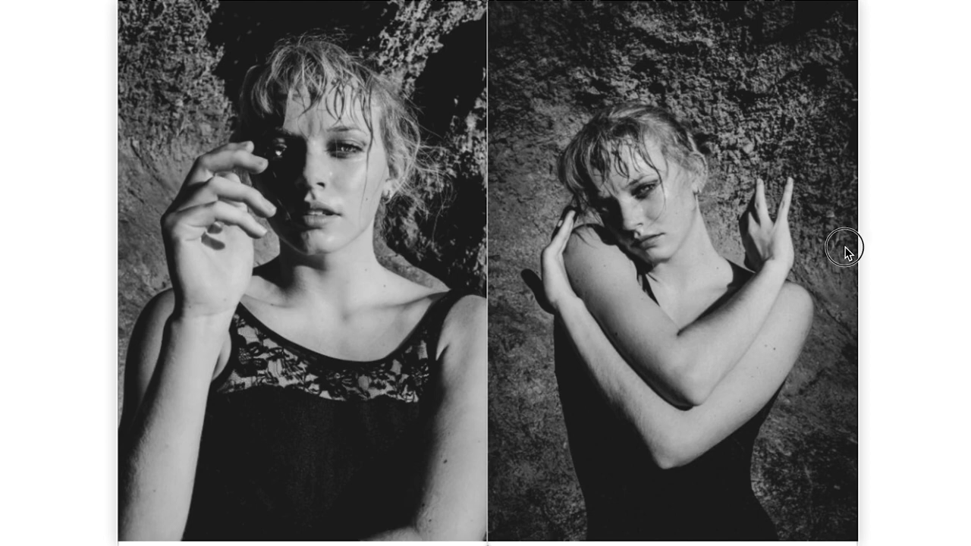
Step: Review the book's full-screen proof spread by spread, from pages 6–7 through the two-portrait spread on pages 20–21
{"action": "left_click", "coordinate": [846, 251]}
{"action": "left_click", "coordinate": [846, 253]}
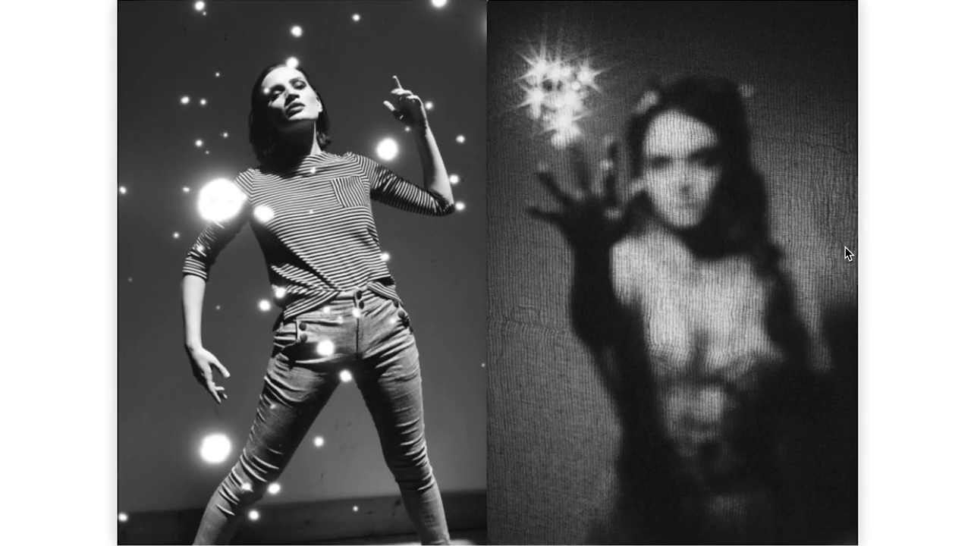
{"action": "left_click", "coordinate": [847, 253]}
{"action": "left_click", "coordinate": [847, 253]}
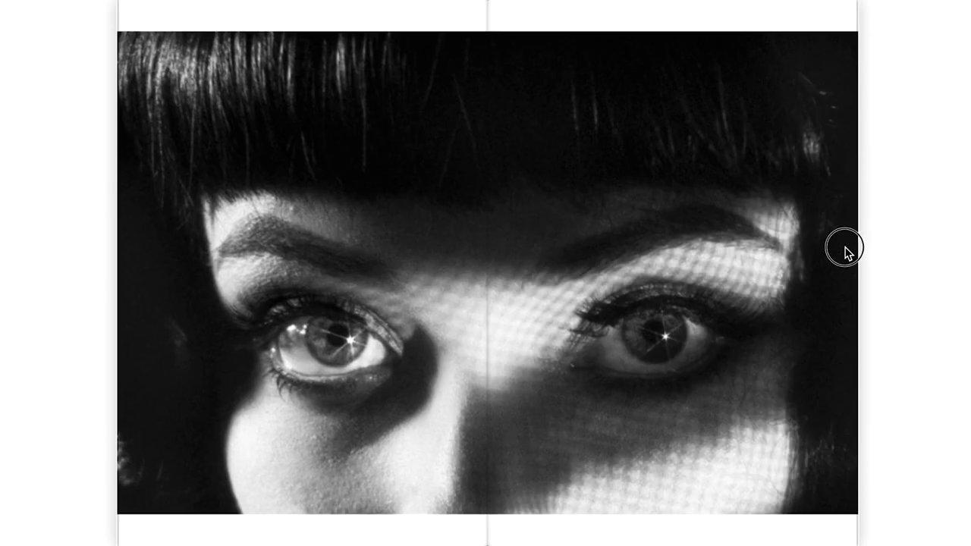
{"action": "left_click", "coordinate": [846, 254]}
{"action": "left_click", "coordinate": [847, 253]}
{"action": "left_click", "coordinate": [847, 253]}
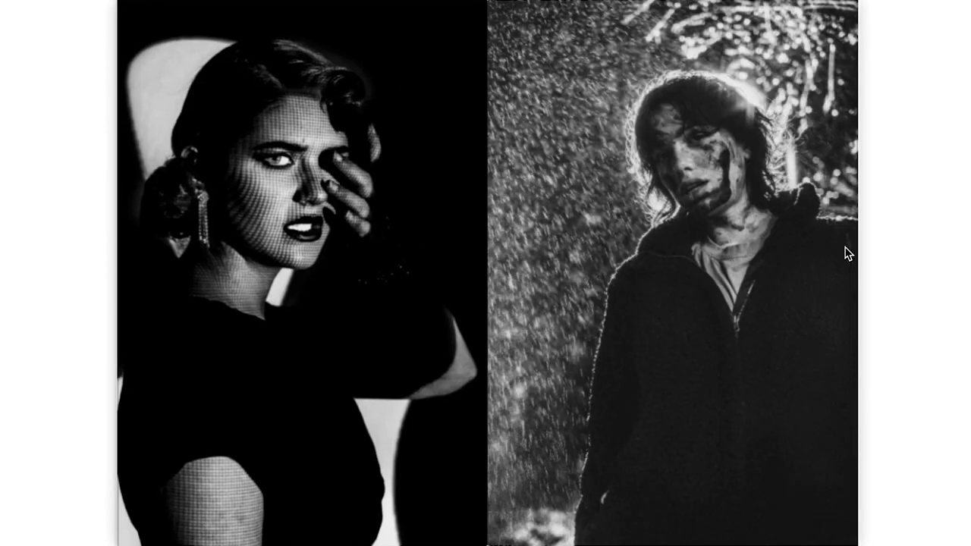